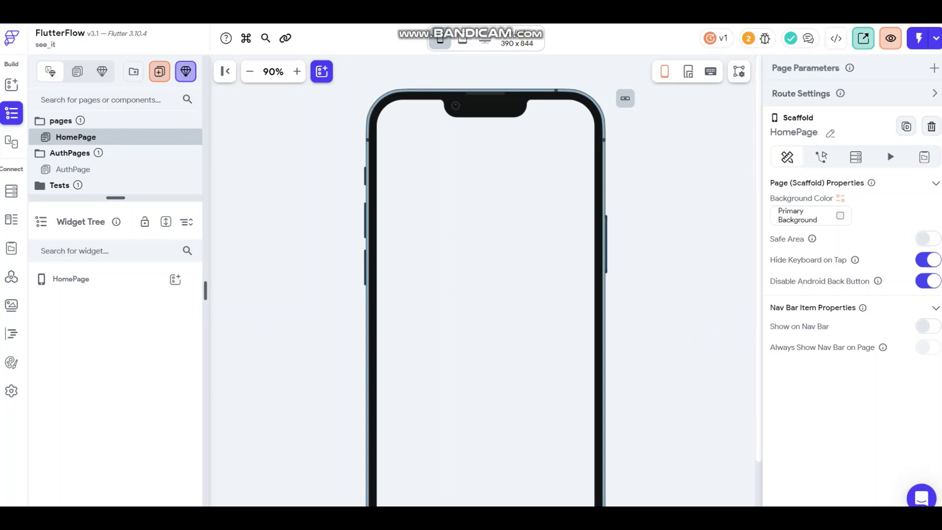
pyautogui.moveTo(628, 504); pyautogui.dragTo(614, 503)
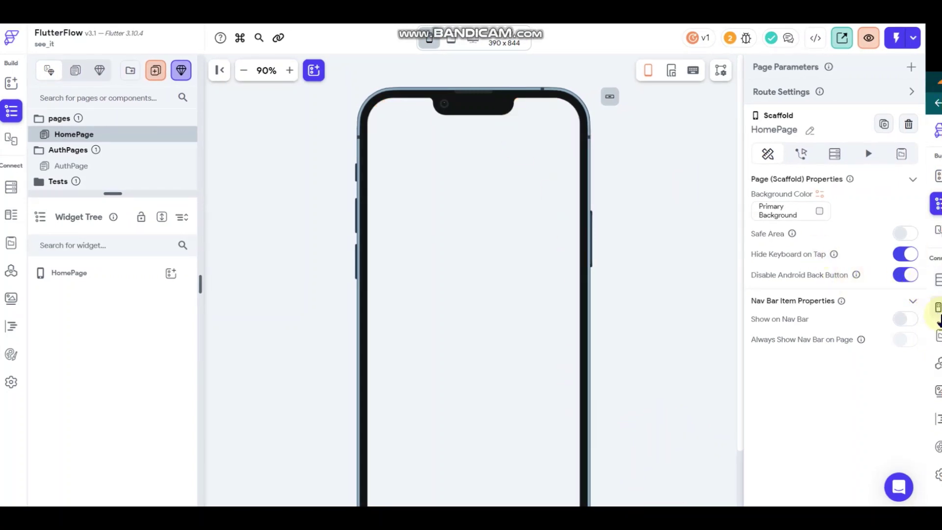
pyautogui.moveTo(937, 313); pyautogui.dragTo(904, 358)
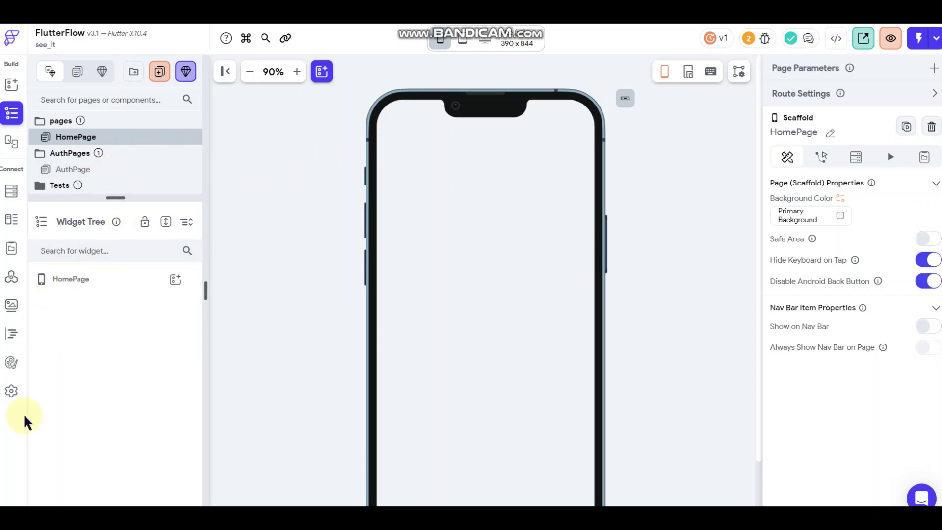
# Step: Review the app's authentication settings, including the available entry pages, and return to the HomePage canvas
pyautogui.click(11, 391)
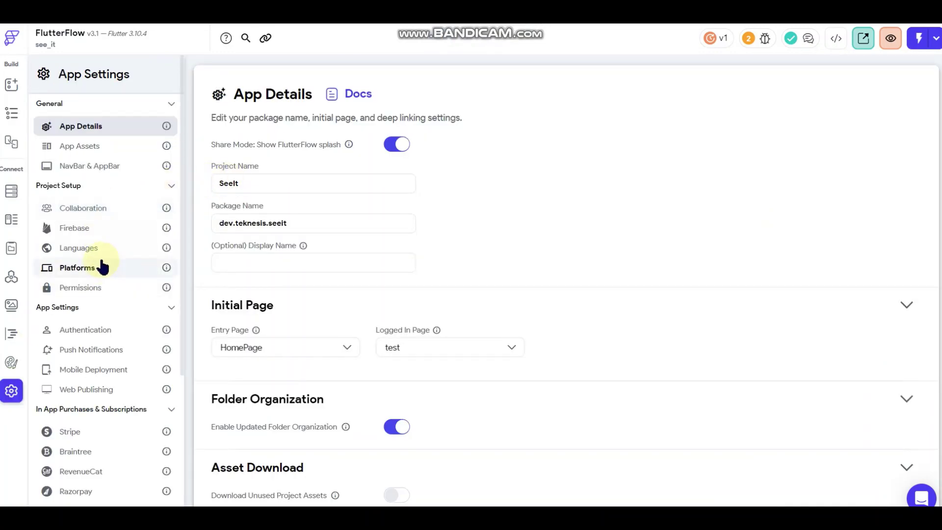
pyautogui.click(87, 330)
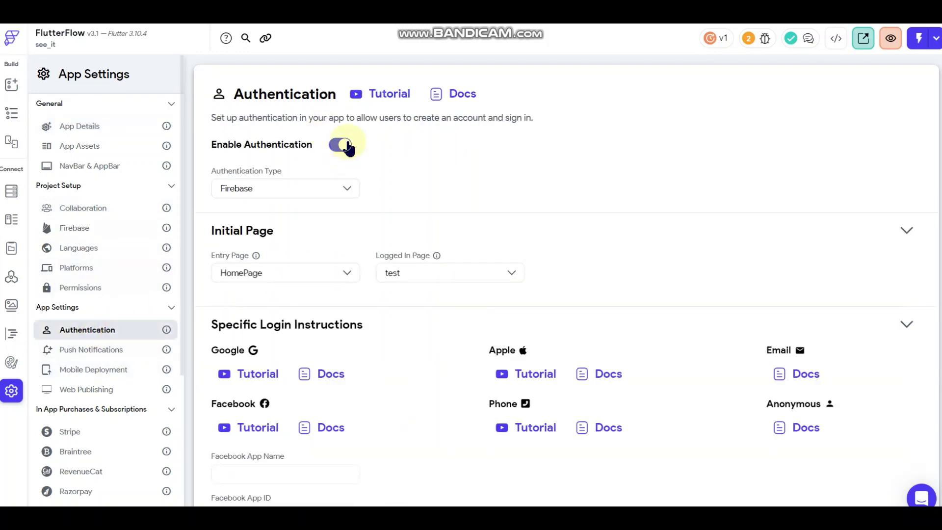
pyautogui.click(289, 278)
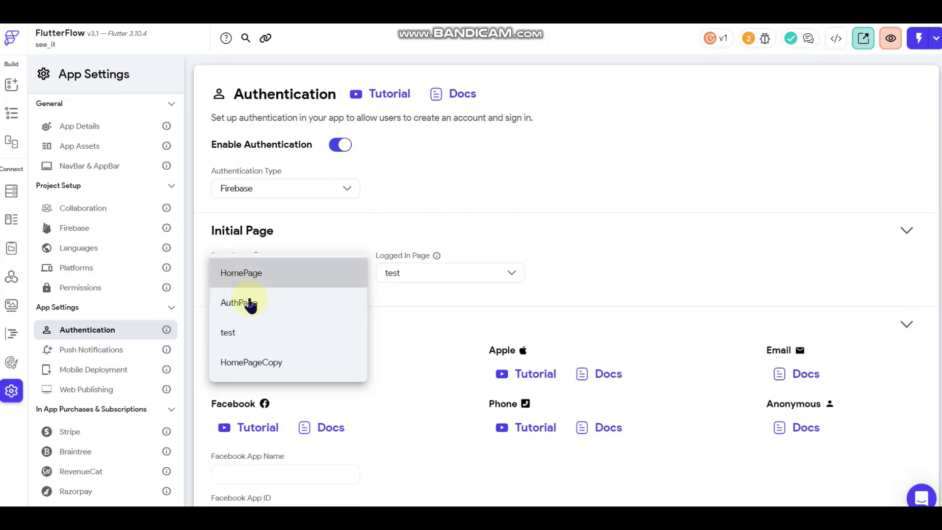
pyautogui.click(332, 242)
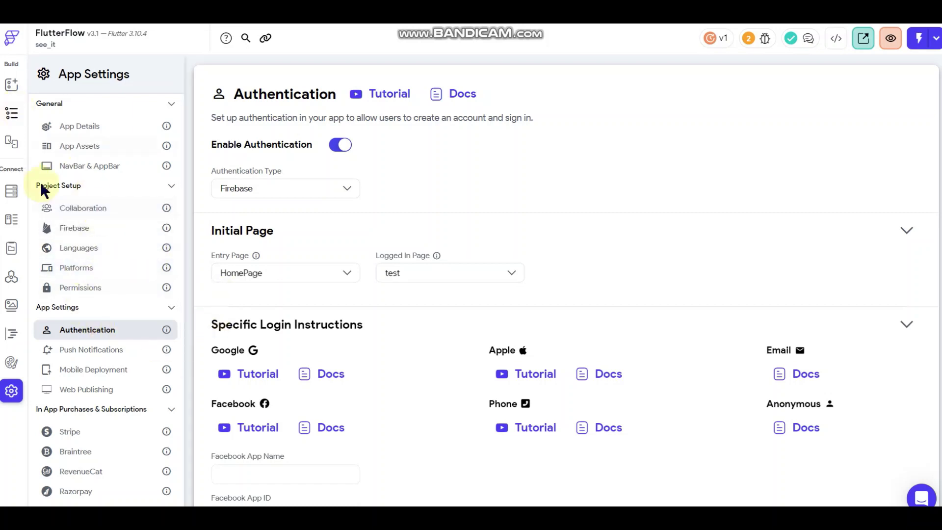
pyautogui.click(11, 114)
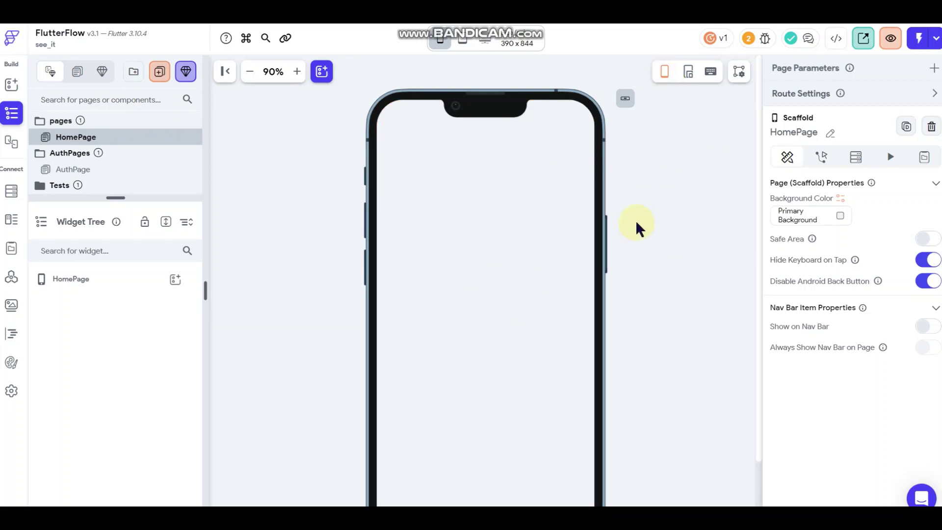
pyautogui.scroll(-1, 635, 280)
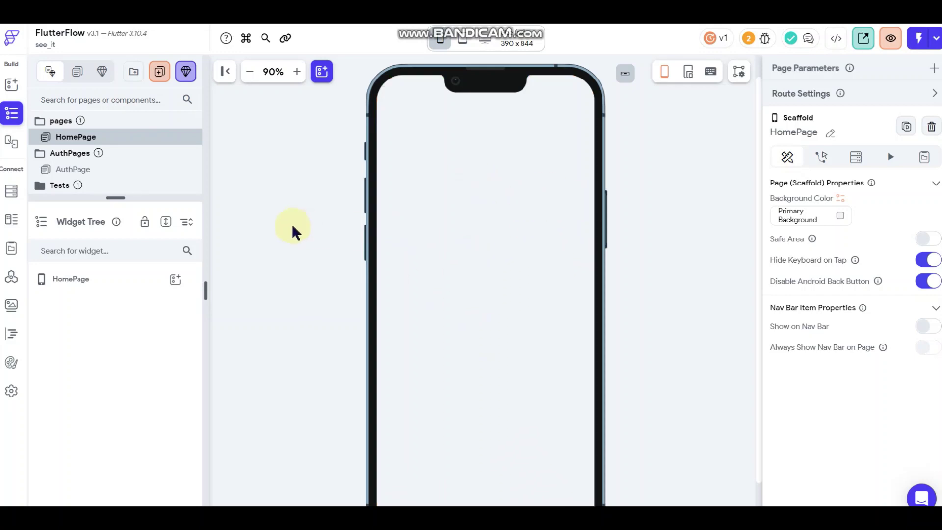
pyautogui.click(122, 200)
pyautogui.moveTo(121, 222); pyautogui.dragTo(130, 196)
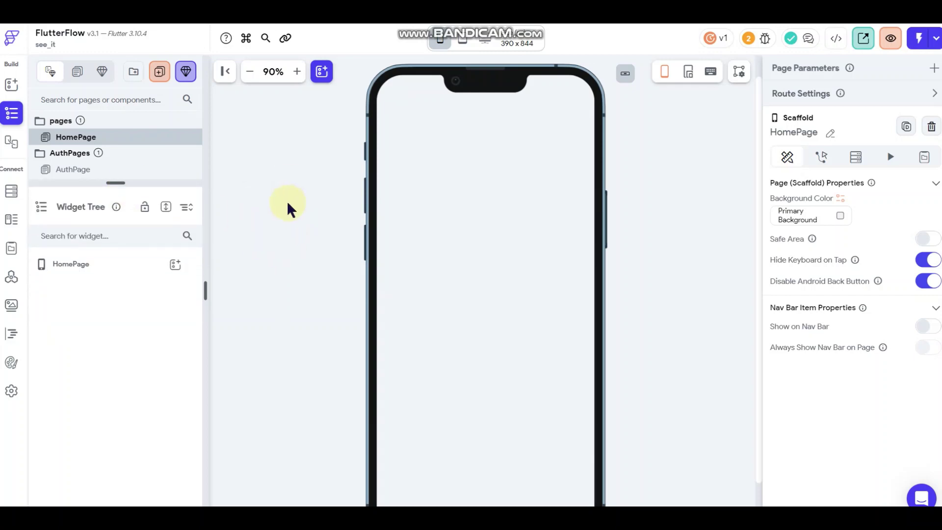
pyautogui.scroll(-3, 312, 218)
pyautogui.scroll(3, 313, 217)
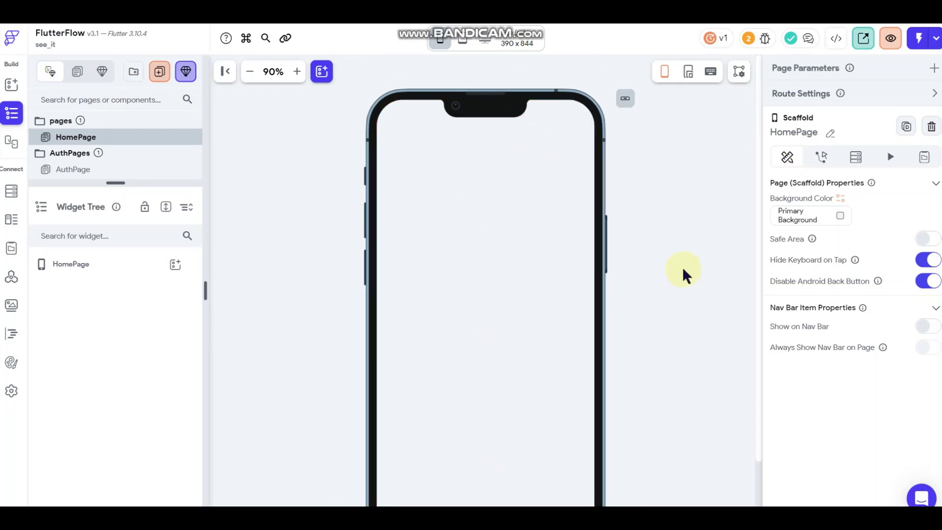
pyautogui.scroll(-3, 681, 267)
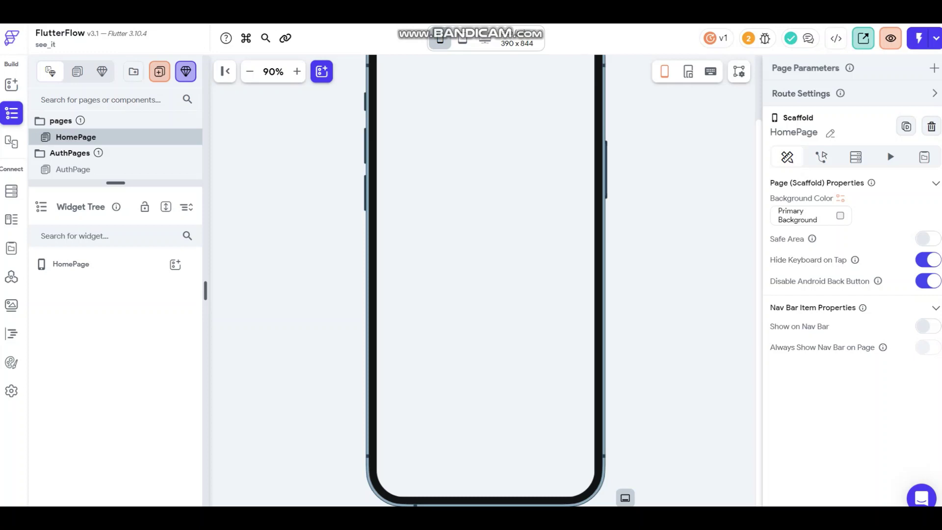
pyautogui.scroll(2, 613, 302)
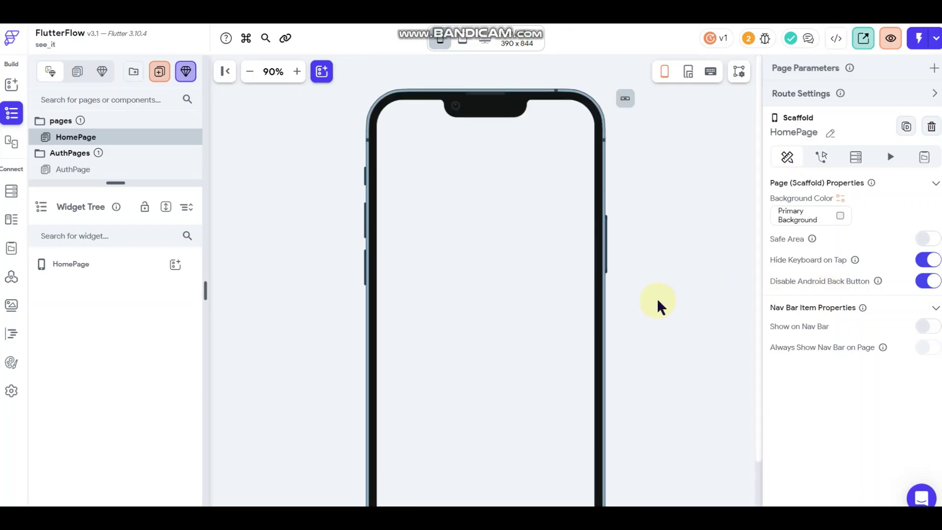
pyautogui.click(249, 73)
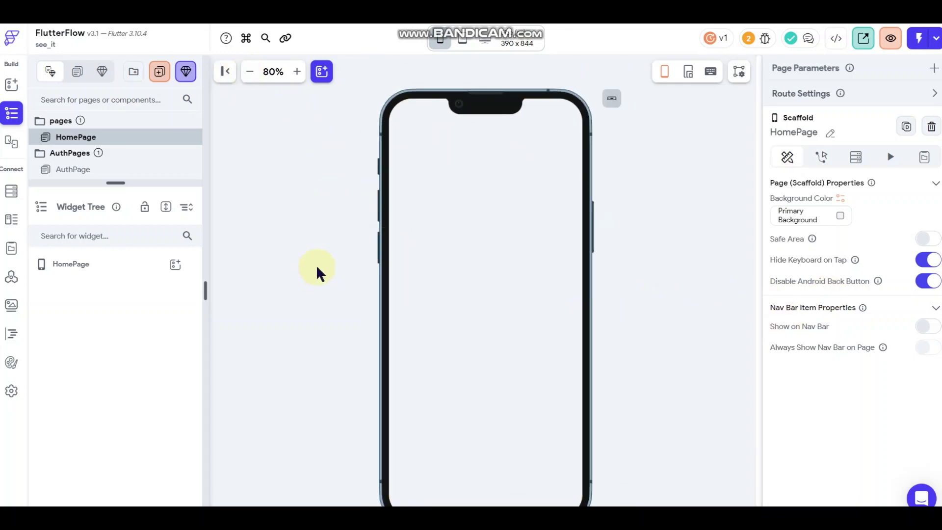
pyautogui.scroll(-1, 316, 264)
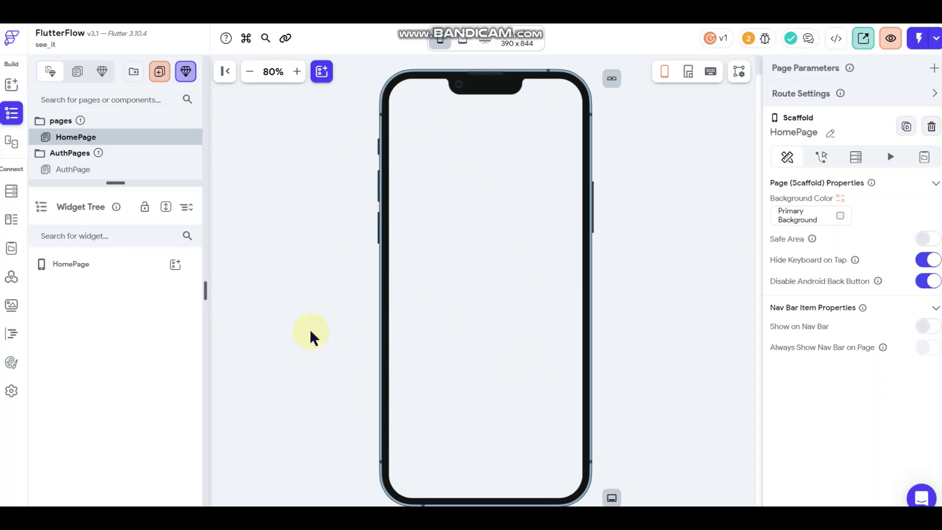
pyautogui.click(461, 159)
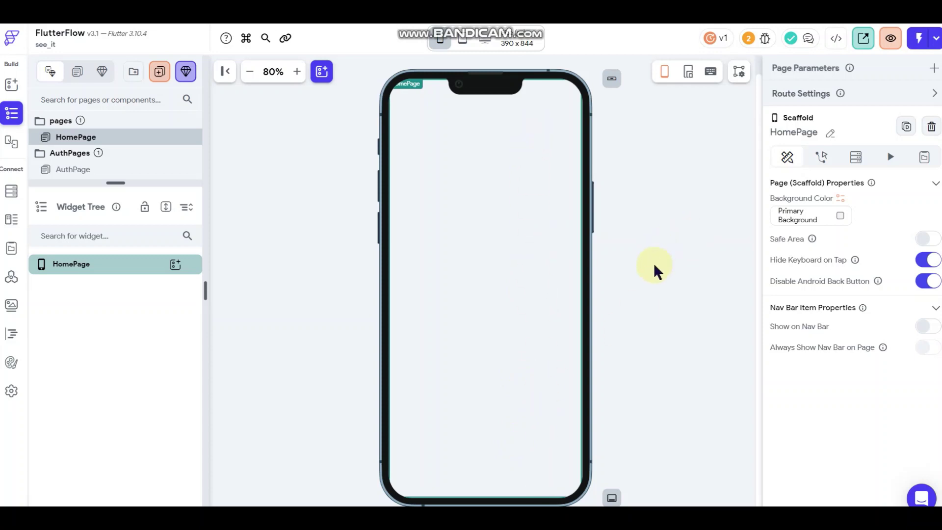
pyautogui.click(663, 275)
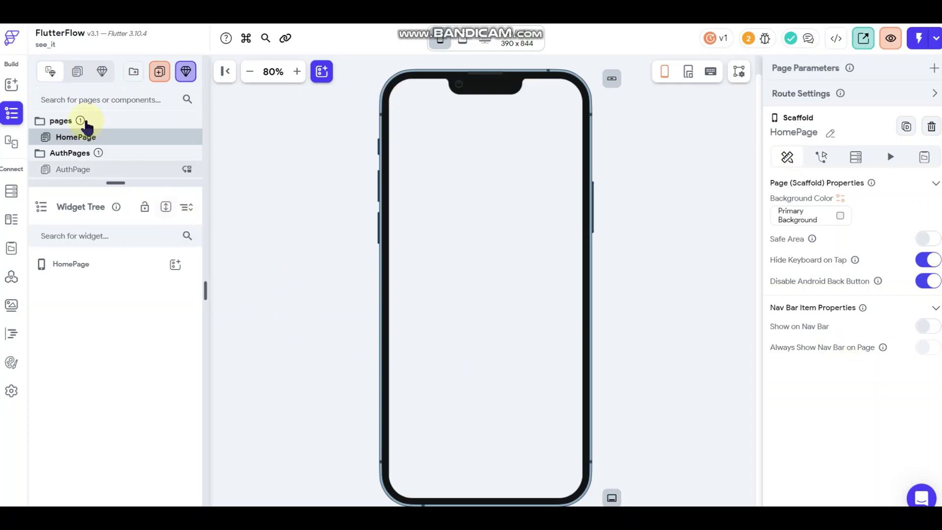
# Step: Add a Container to the HomePage and set both its width and height to infinite
pyautogui.click(12, 87)
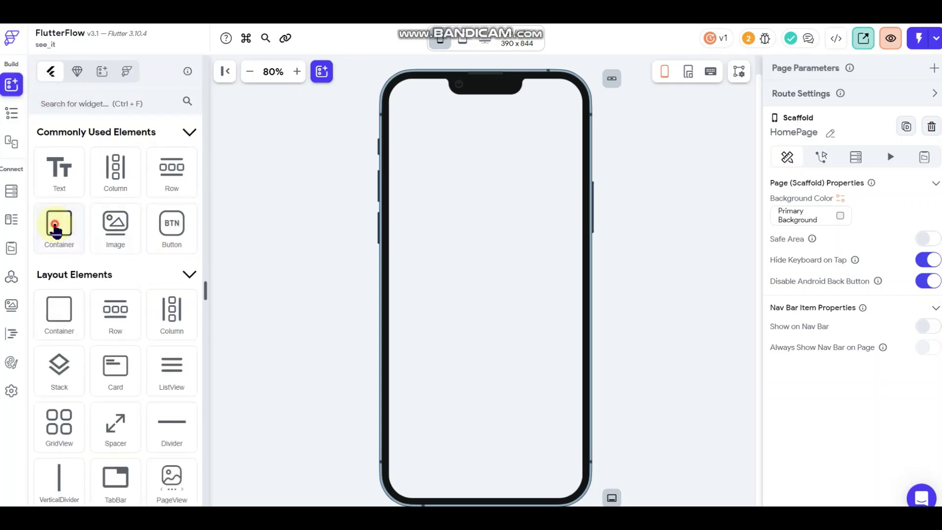
pyautogui.moveTo(54, 223); pyautogui.dragTo(440, 197)
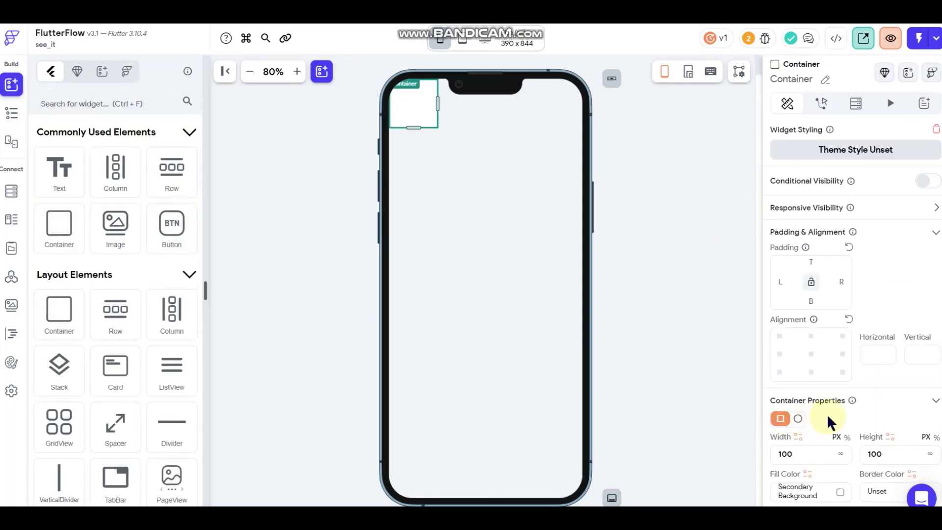
pyautogui.click(840, 453)
pyautogui.click(929, 454)
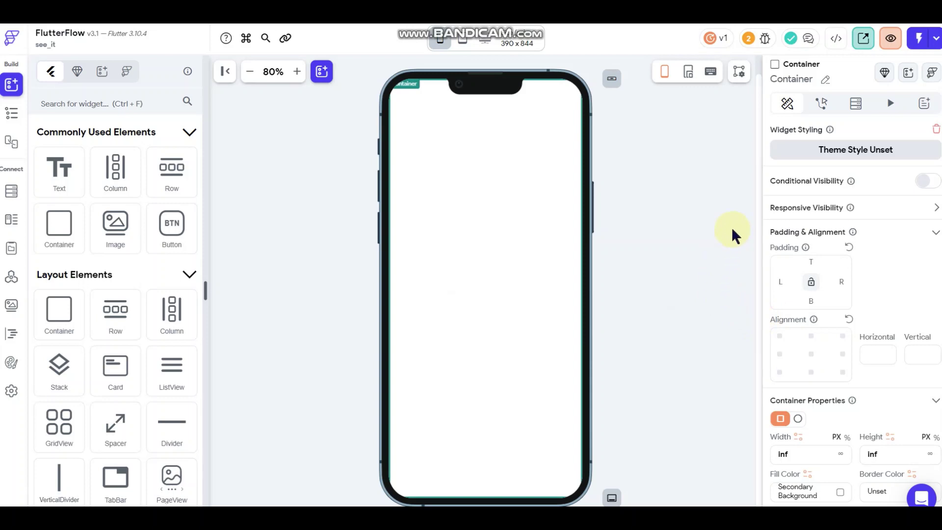
# Step: Set the container's fill color to black, #000000
pyautogui.scroll(-2, 841, 372)
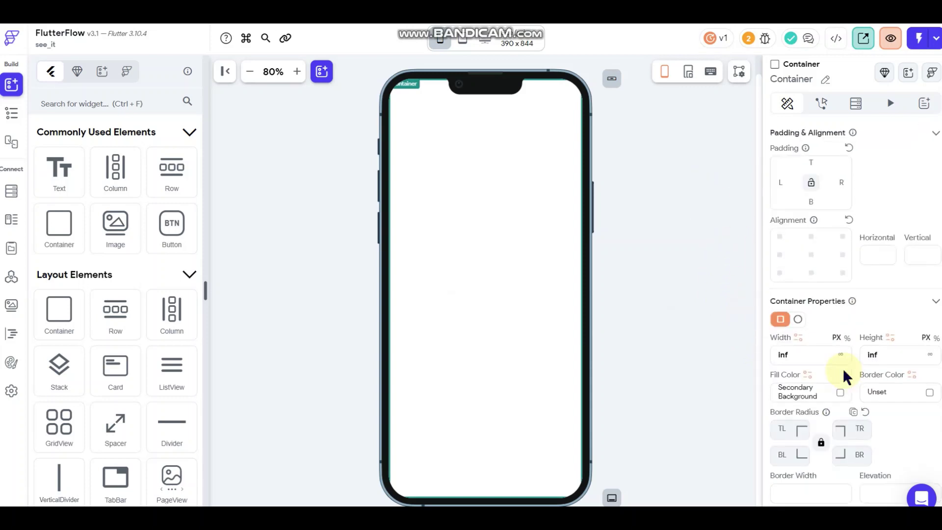
pyautogui.click(840, 394)
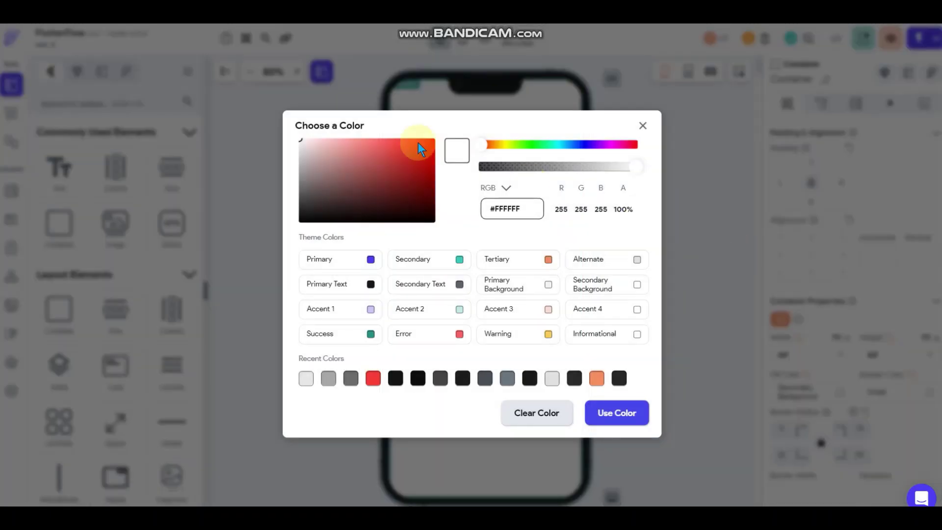
pyautogui.moveTo(346, 150); pyautogui.dragTo(327, 171)
pyautogui.click(297, 220)
pyautogui.click(516, 209)
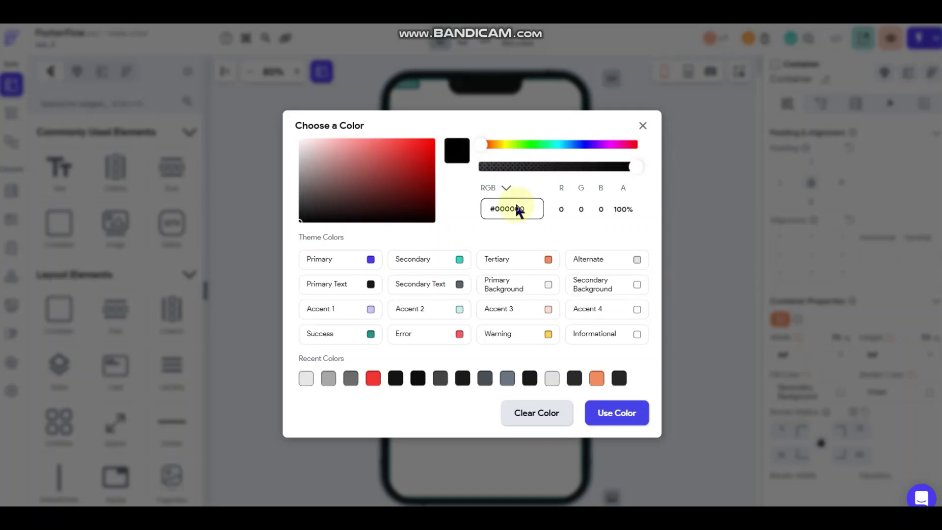
pyautogui.click(627, 422)
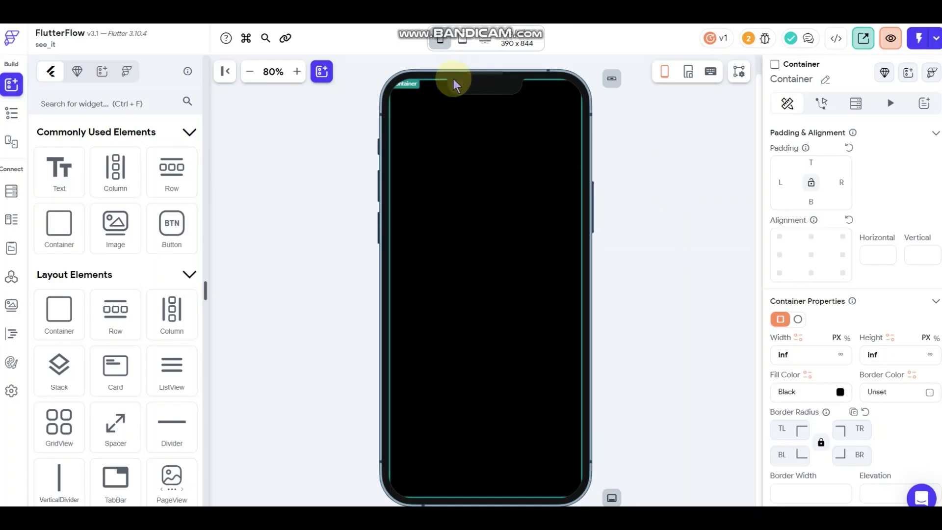
pyautogui.click(640, 136)
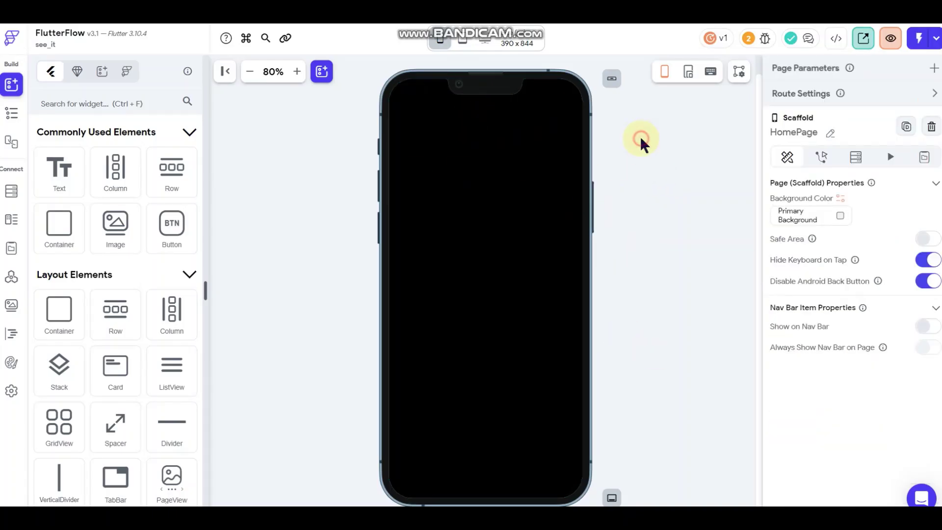
# Step: Add an AppBar to the HomePage using the Large Header style
pyautogui.click(612, 105)
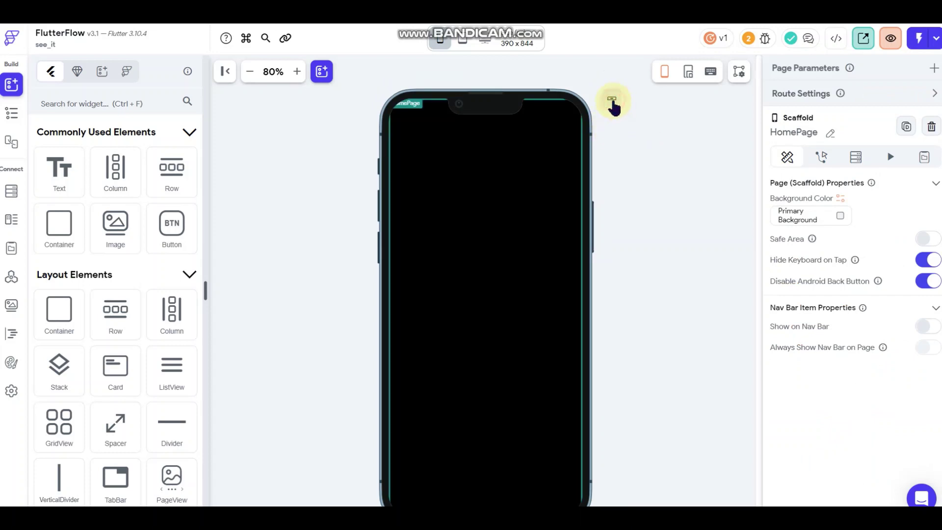
pyautogui.click(582, 195)
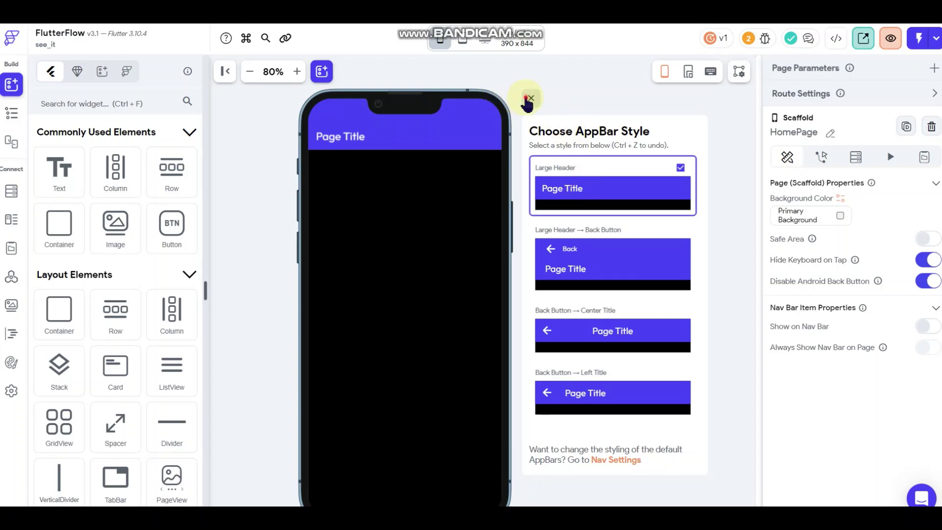
pyautogui.click(531, 98)
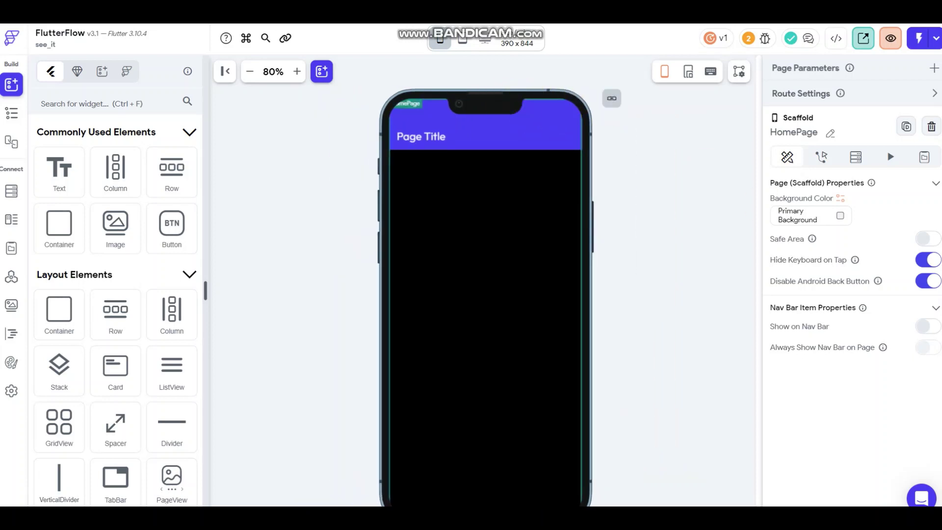
# Step: Clear the AppBar's elevation and set its height to 30 px
pyautogui.click(507, 134)
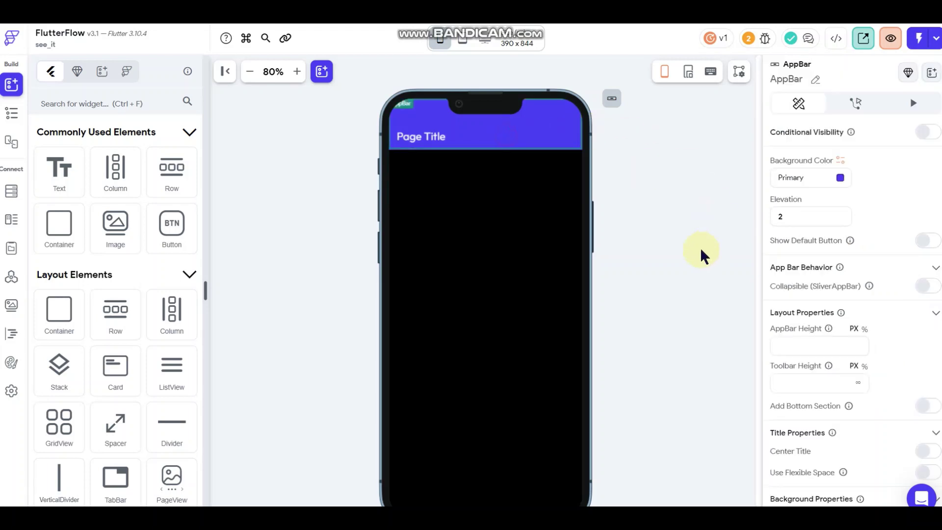
pyautogui.doubleClick(789, 219)
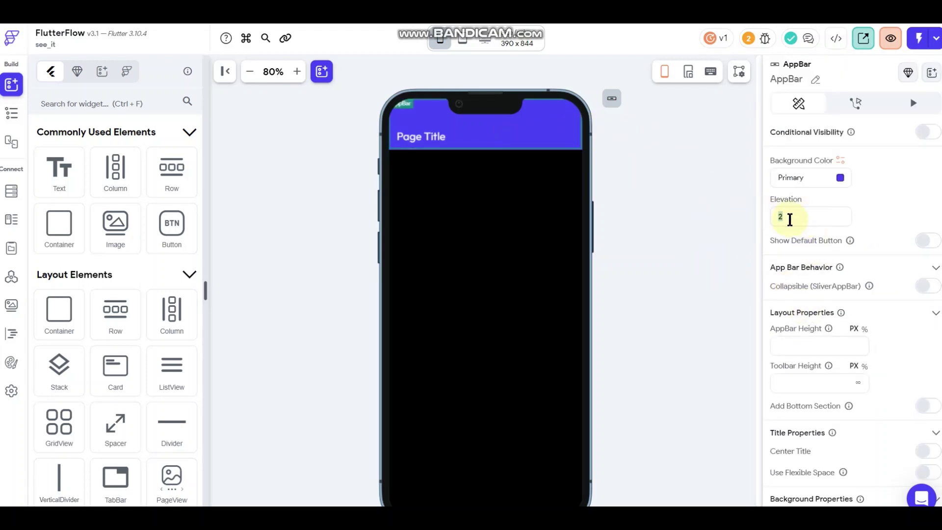
pyautogui.press('BackSpace')
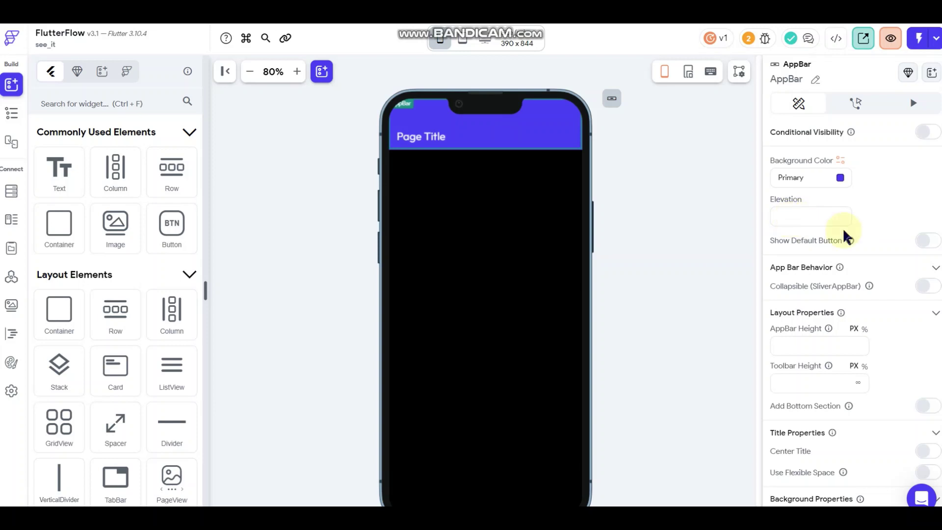
pyautogui.click(818, 346)
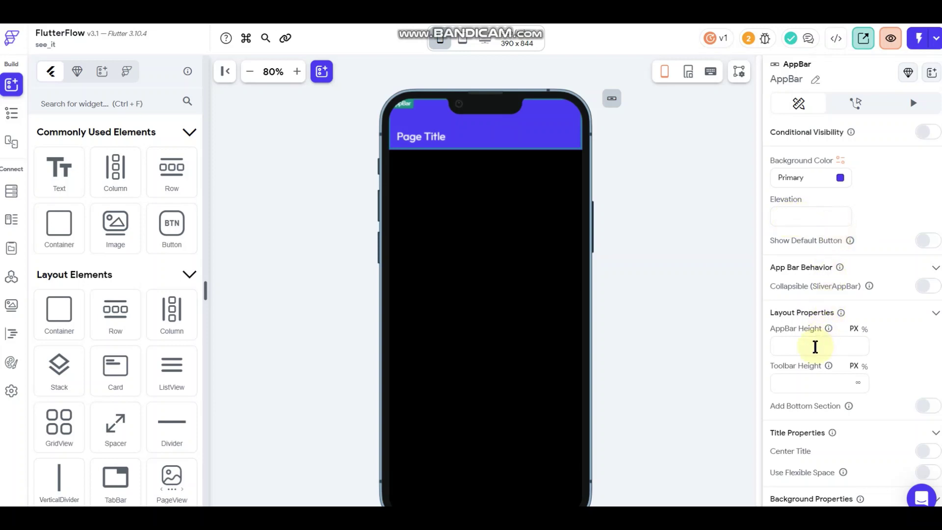
pyautogui.write('30')
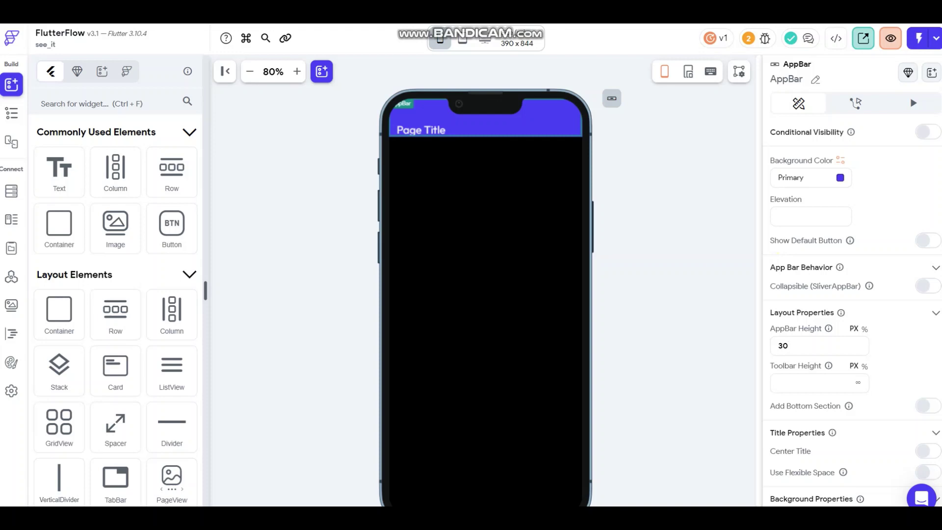
# Step: Set the AppBar's background color to black, #000000
pyautogui.click(839, 177)
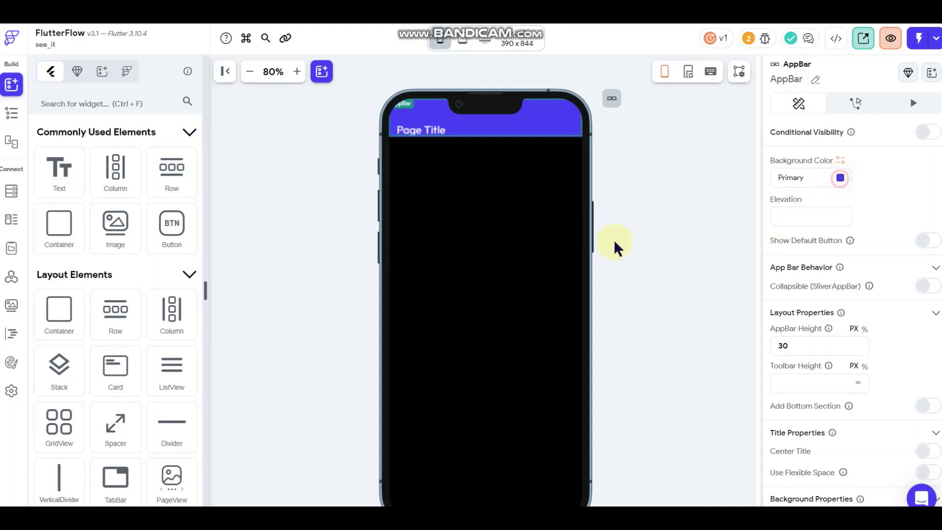
pyautogui.click(619, 383)
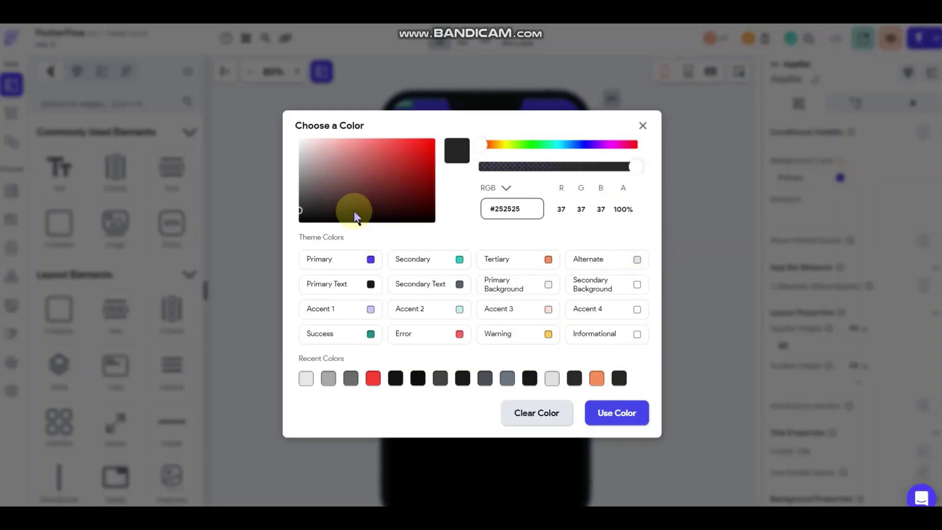
pyautogui.moveTo(303, 211); pyautogui.dragTo(298, 234)
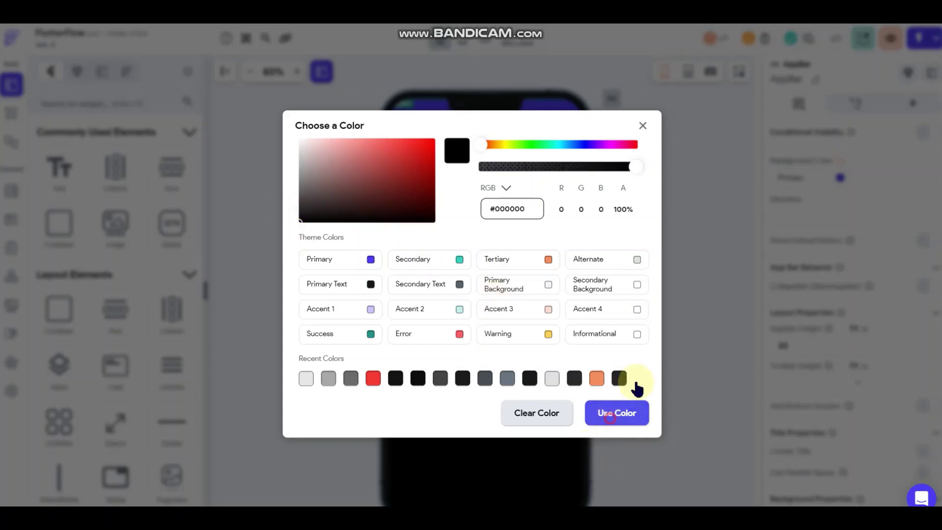
pyautogui.click(610, 415)
# Step: Delete the Page Title text from the AppBar
pyautogui.click(431, 129)
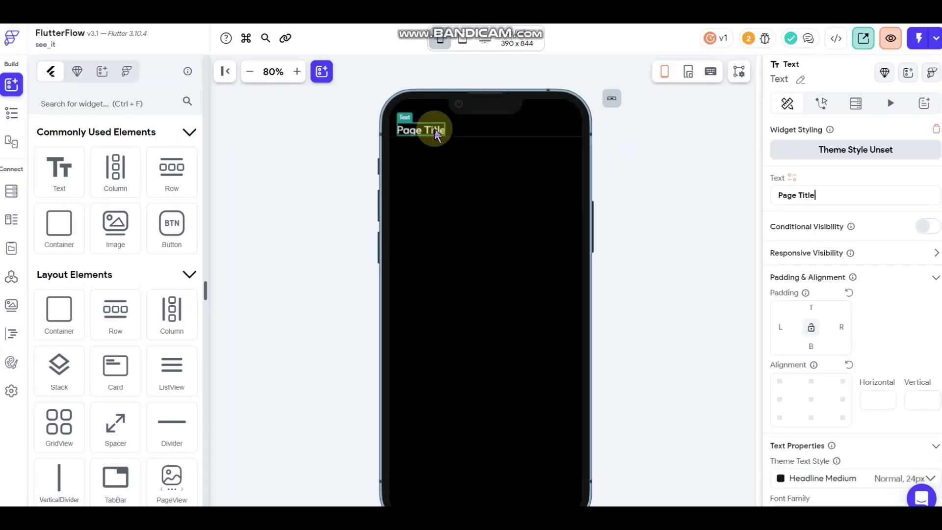
pyautogui.rightClick(433, 131)
pyautogui.click(456, 153)
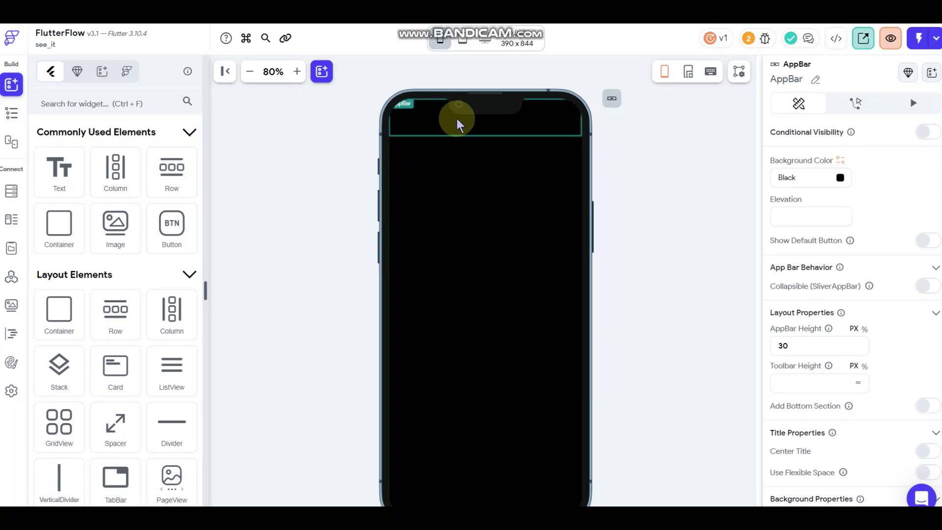
pyautogui.click(657, 137)
pyautogui.click(520, 121)
pyautogui.click(678, 135)
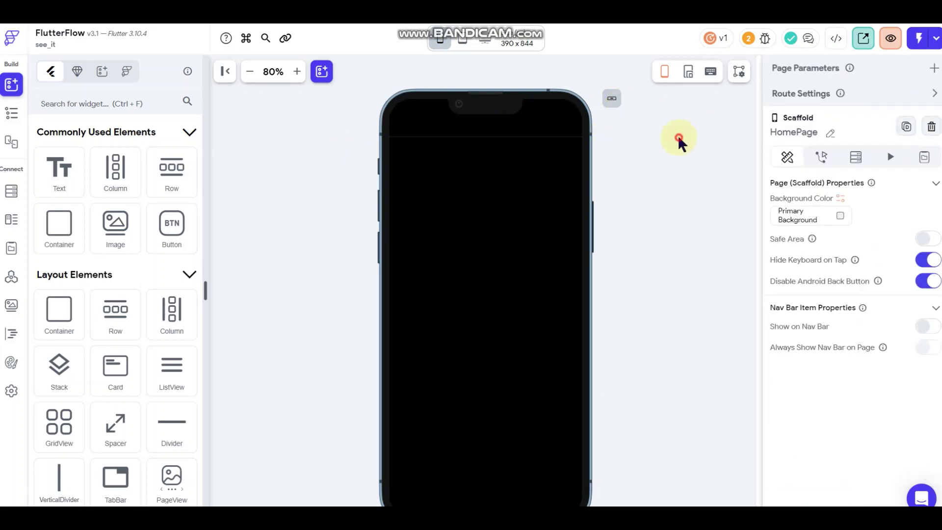
pyautogui.click(665, 73)
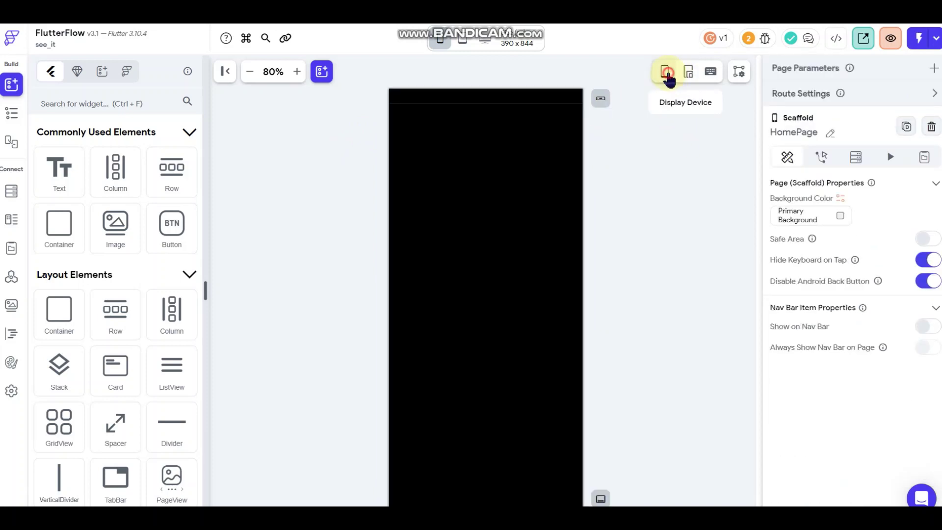
pyautogui.click(664, 73)
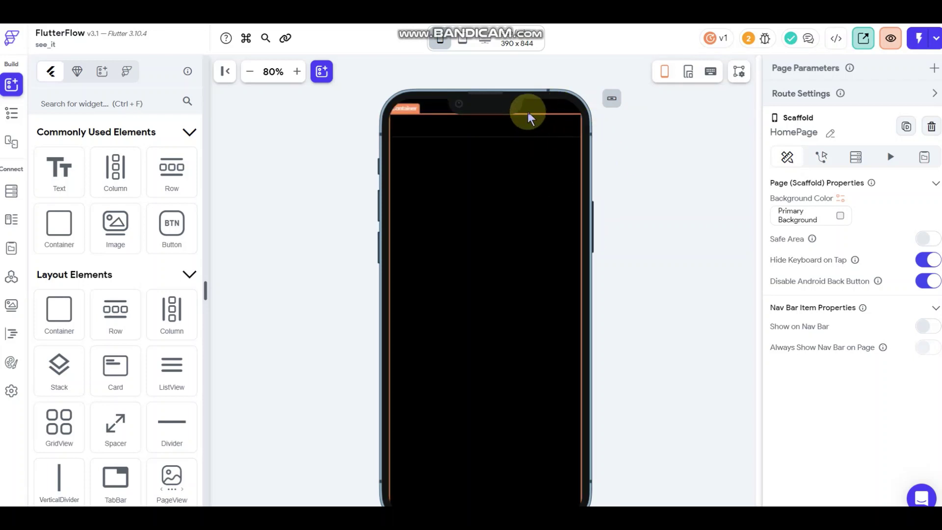
# Step: Add a Text widget as the AppBar's title and set its text to SEEIT
pyautogui.click(542, 103)
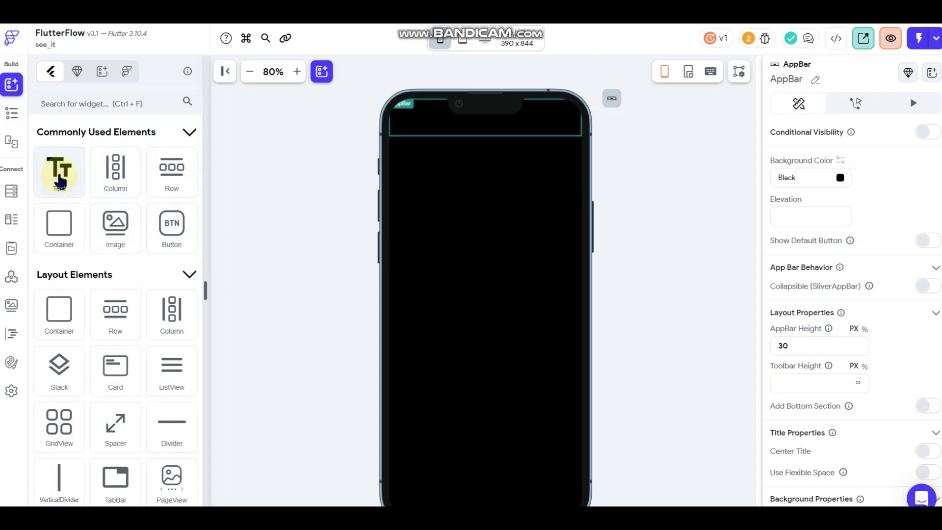
pyautogui.moveTo(59, 180); pyautogui.dragTo(448, 130)
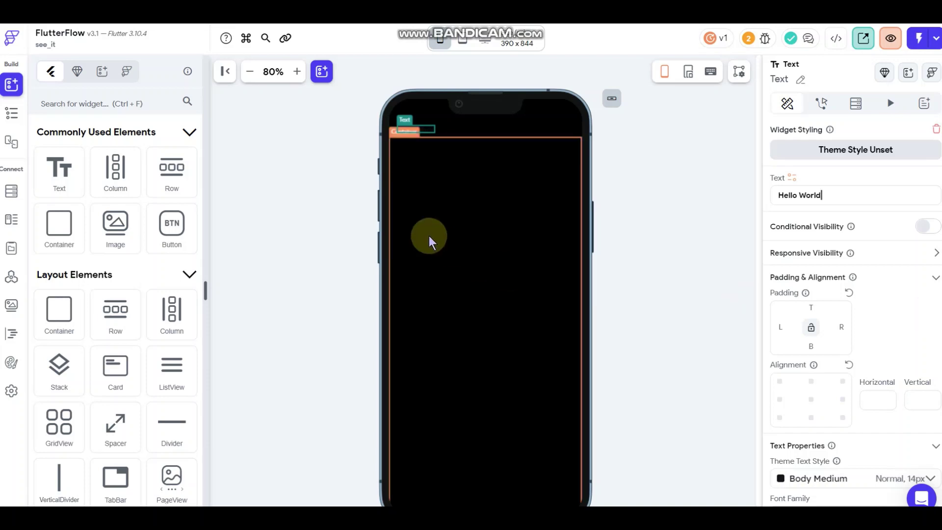
pyautogui.tripleClick(804, 196)
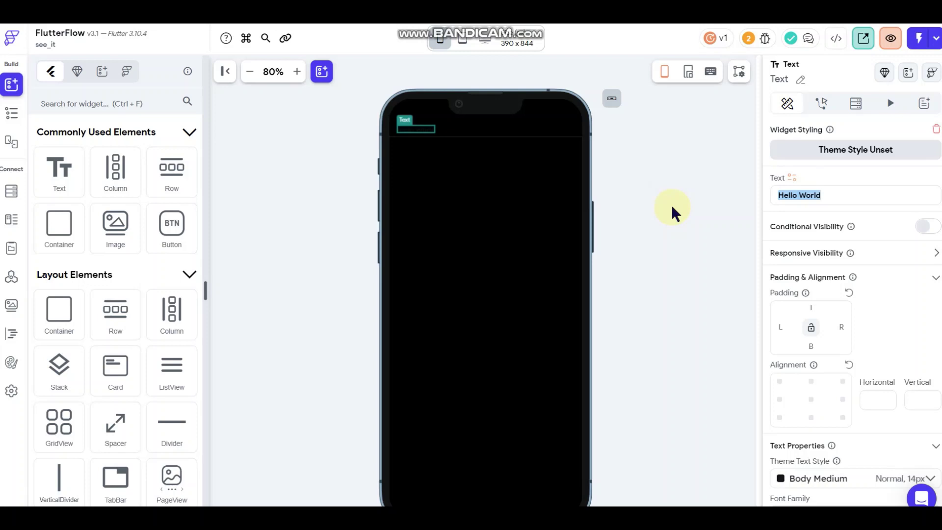
pyautogui.write('SEE')
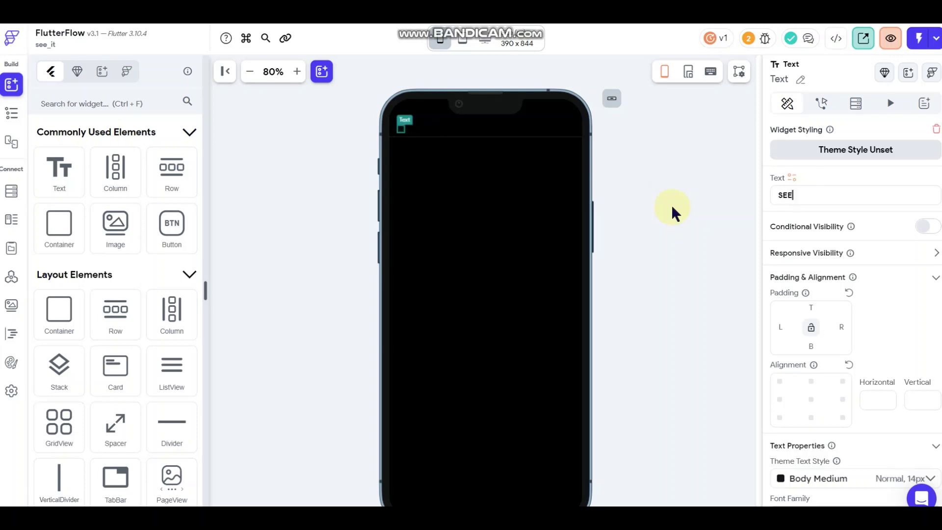
pyautogui.write('IT')
# Step: Change the SEEIT title's font family to the Google font Rubik Distressed
pyautogui.scroll(-5, 843, 341)
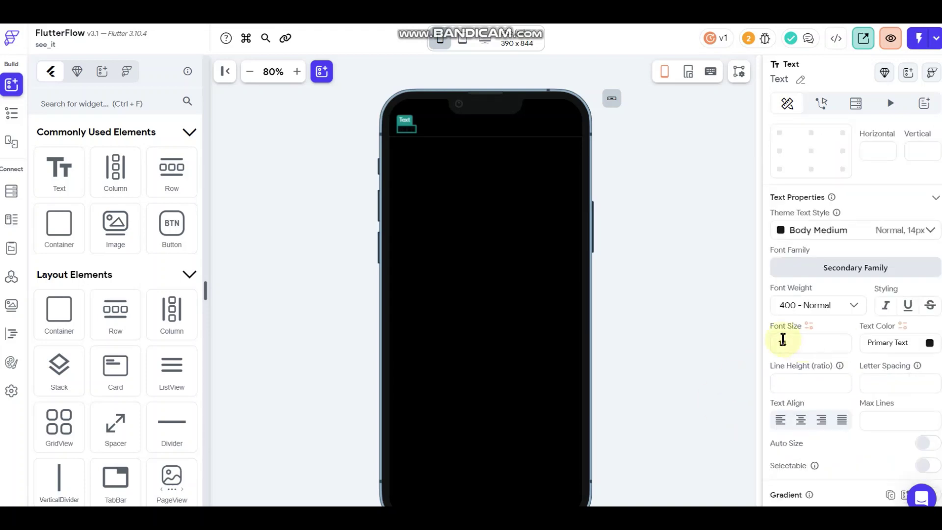
pyautogui.click(839, 269)
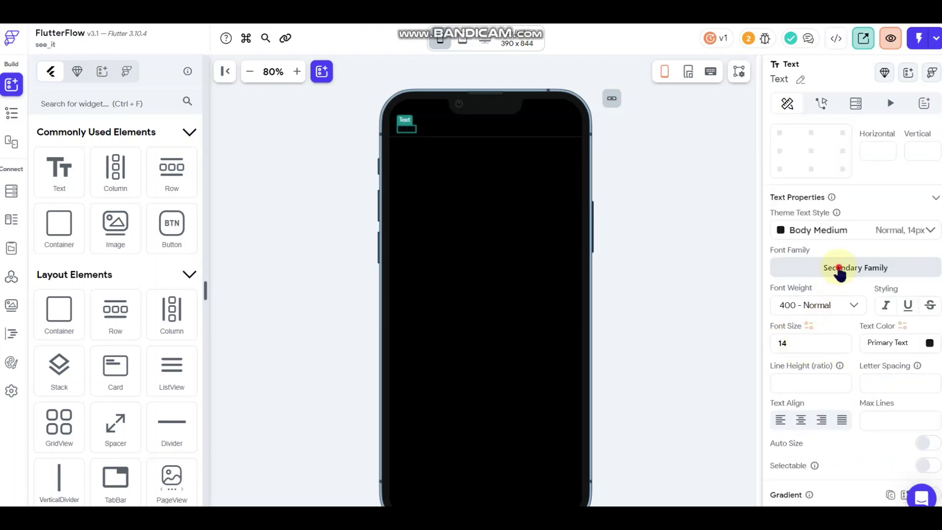
pyautogui.click(471, 157)
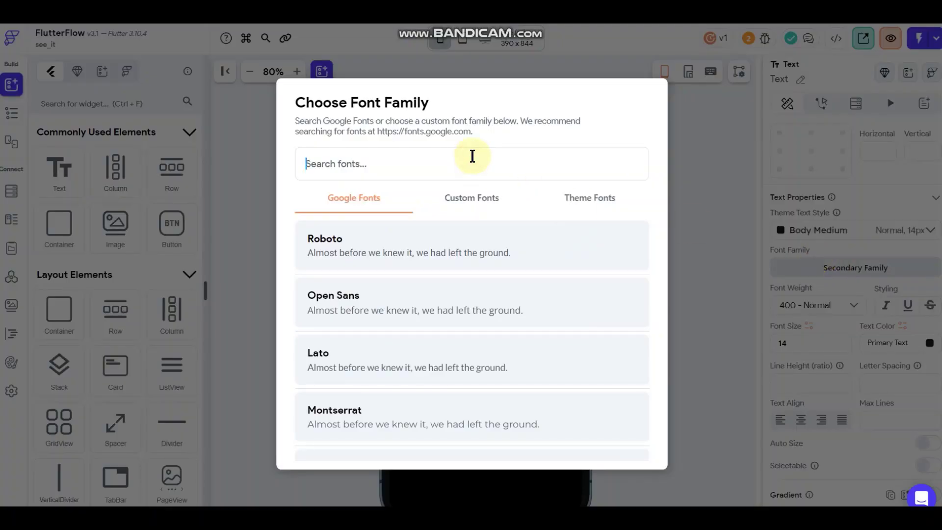
pyautogui.write('rubi')
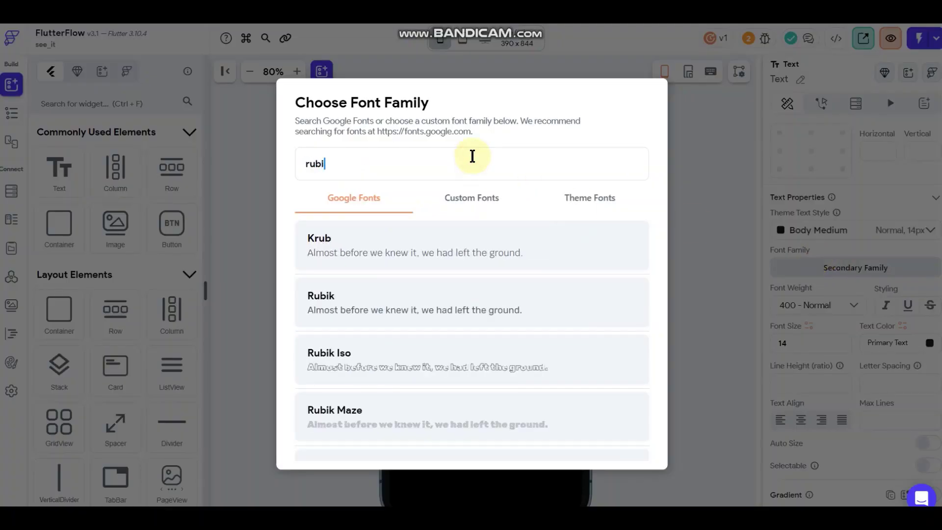
pyautogui.write('k')
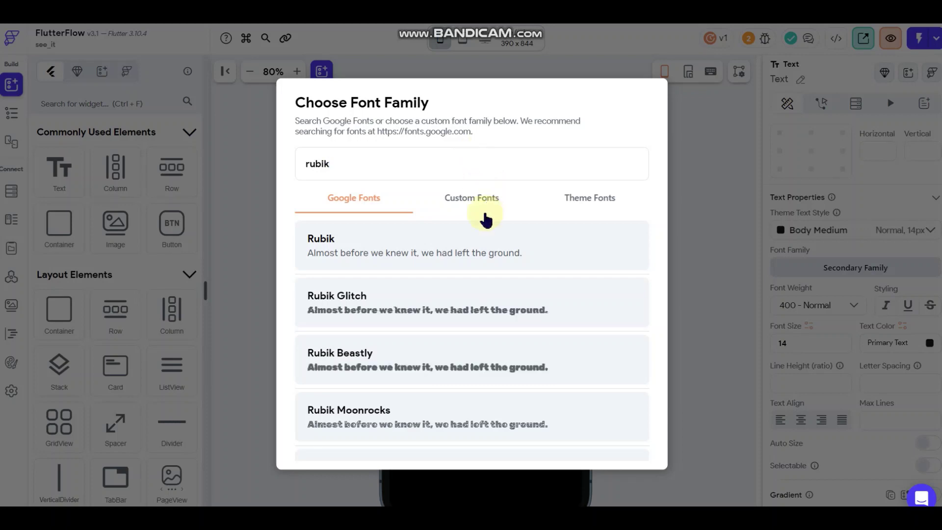
pyautogui.scroll(-2, 435, 316)
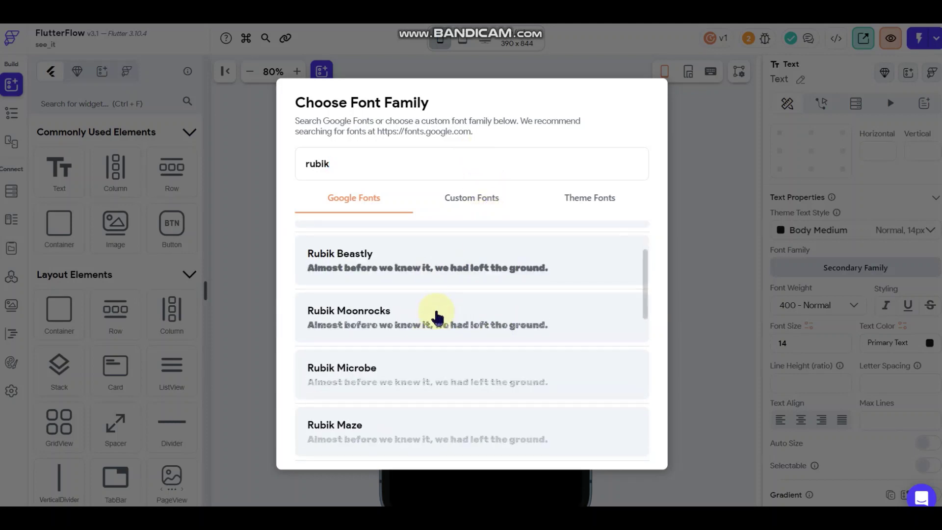
pyautogui.scroll(-5, 436, 317)
pyautogui.click(386, 348)
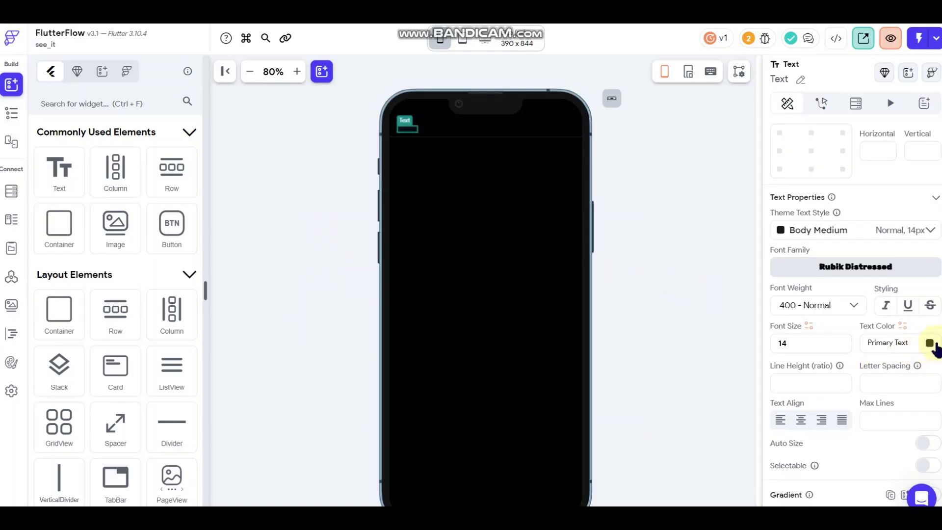
# Step: Set the SEEIT title's text color to #76FFDA
pyautogui.click(935, 348)
pyautogui.click(692, 265)
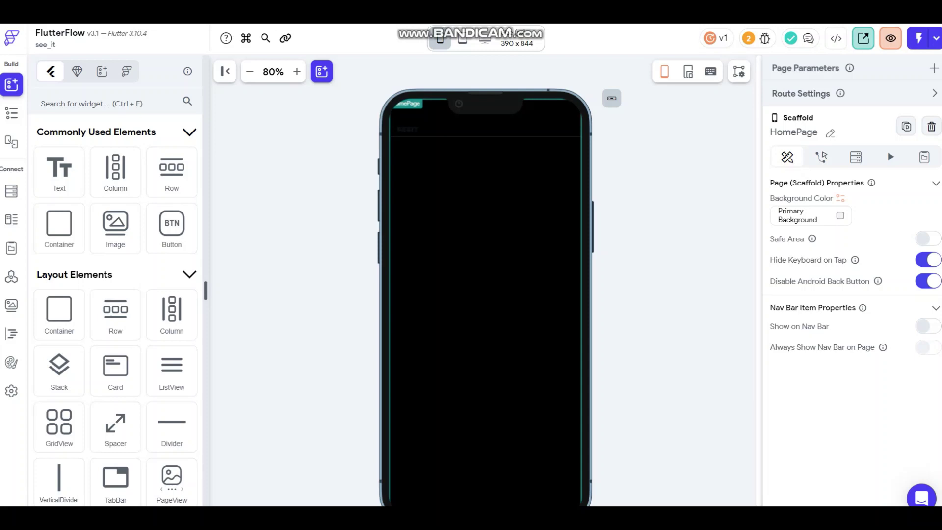
pyautogui.click(410, 128)
pyautogui.scroll(-3, 887, 372)
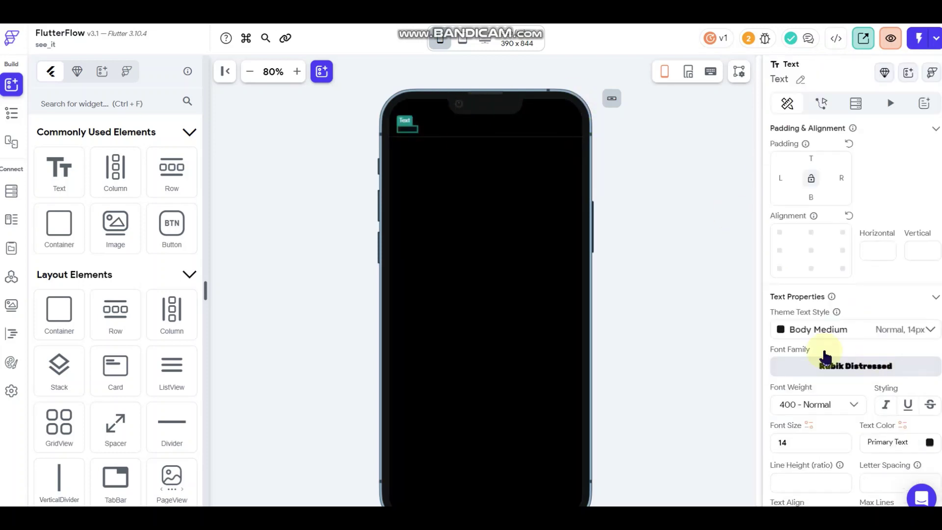
pyautogui.click(928, 442)
pyautogui.doubleClick(520, 209)
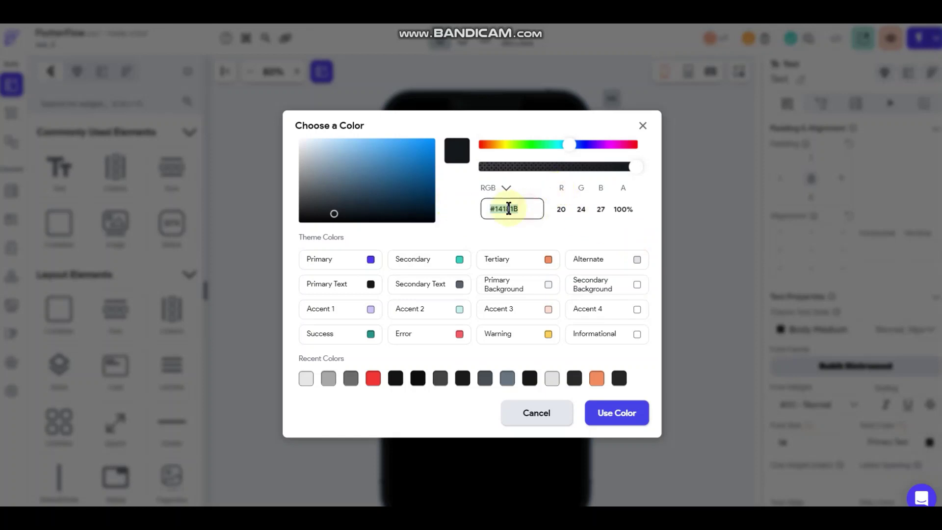
pyautogui.write('#76FFDA')
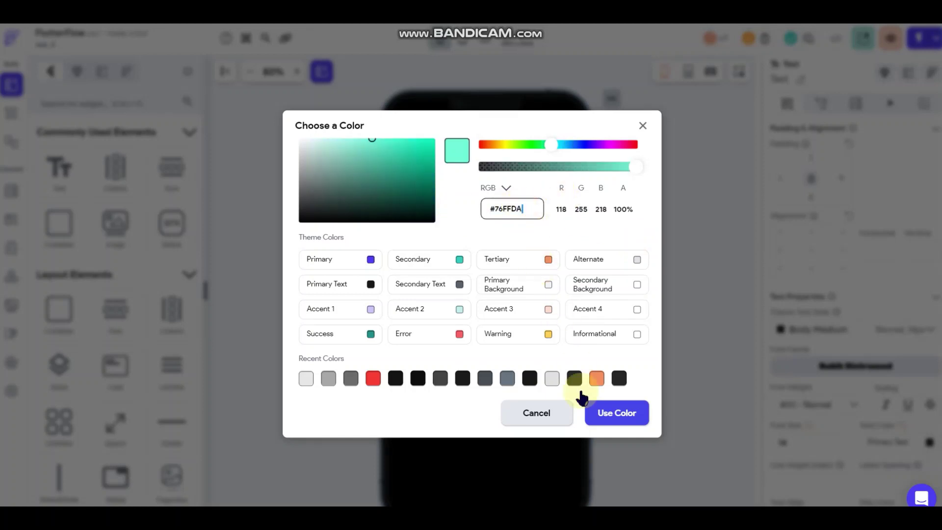
pyautogui.press('Return')
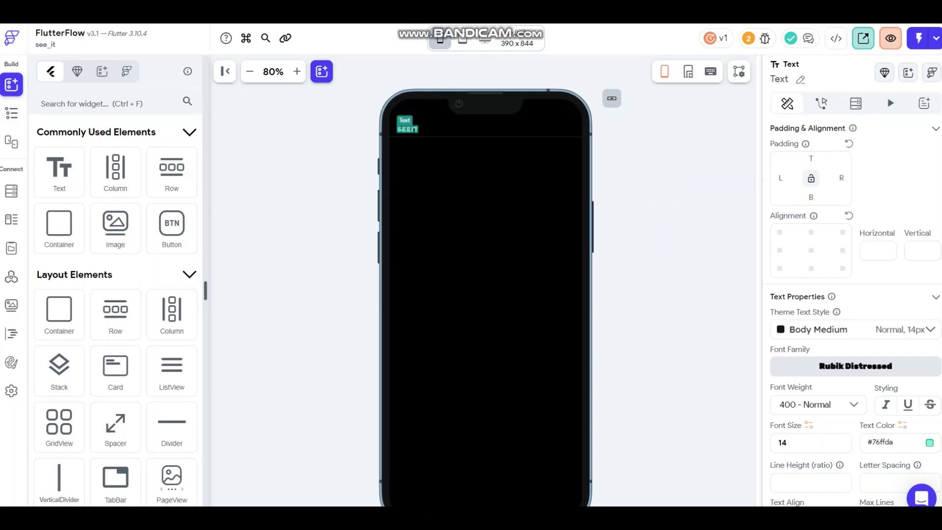
pyautogui.click(708, 275)
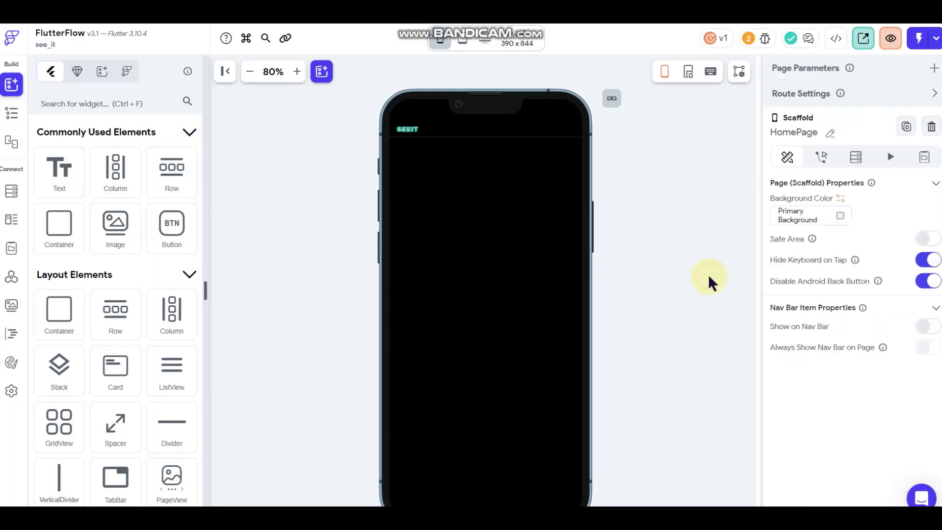
# Step: Add a Row to the AppBar's actions area, opposite the SEEIT title
pyautogui.click(408, 128)
pyautogui.click(679, 171)
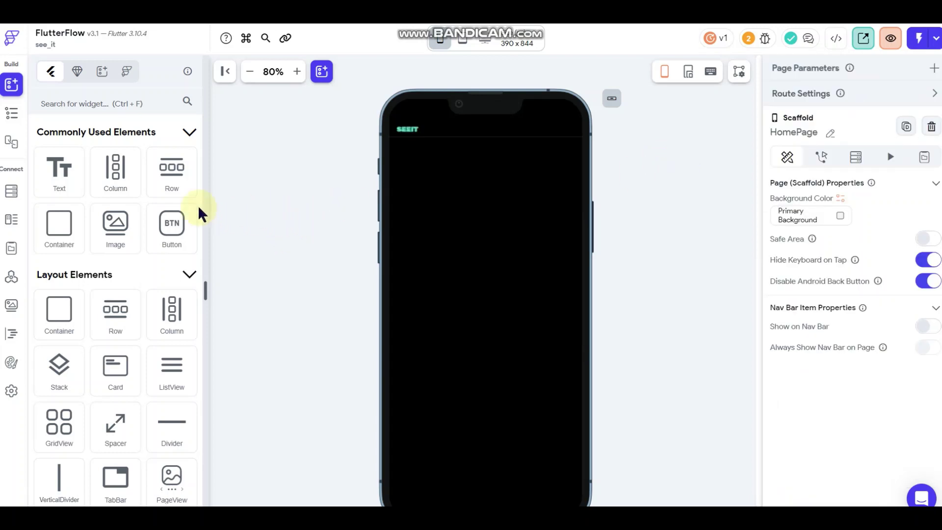
pyautogui.moveTo(171, 168); pyautogui.dragTo(559, 138)
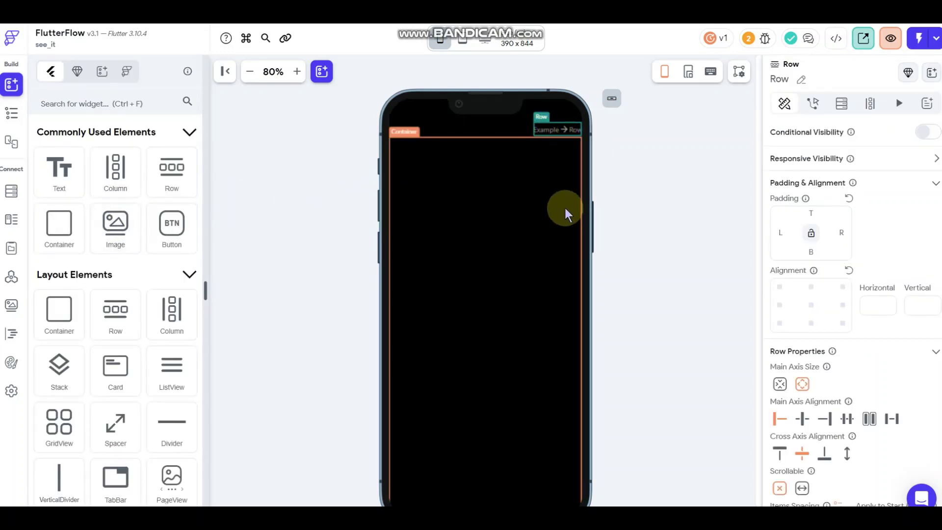
# Step: Place an Icon widget in the AppBar's row and duplicate it
pyautogui.scroll(-5, 98, 385)
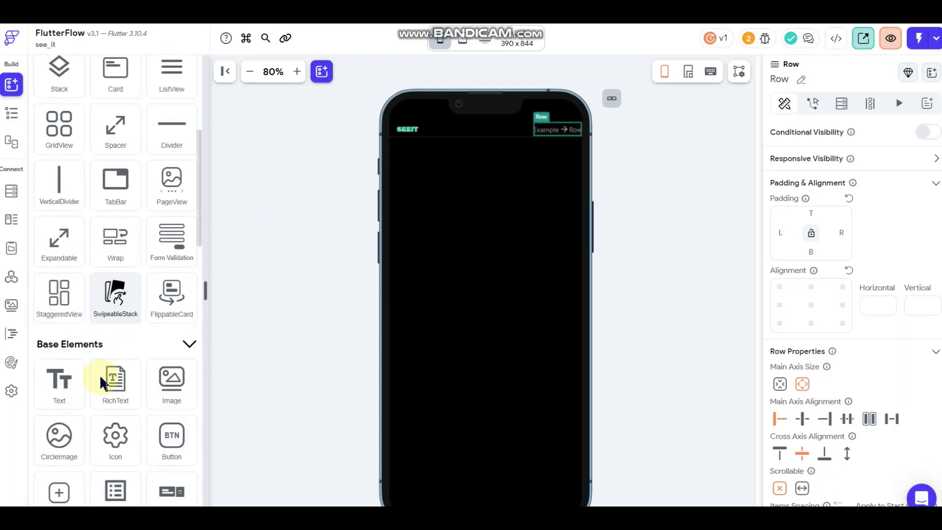
pyautogui.scroll(-7, 101, 383)
pyautogui.scroll(3, 116, 363)
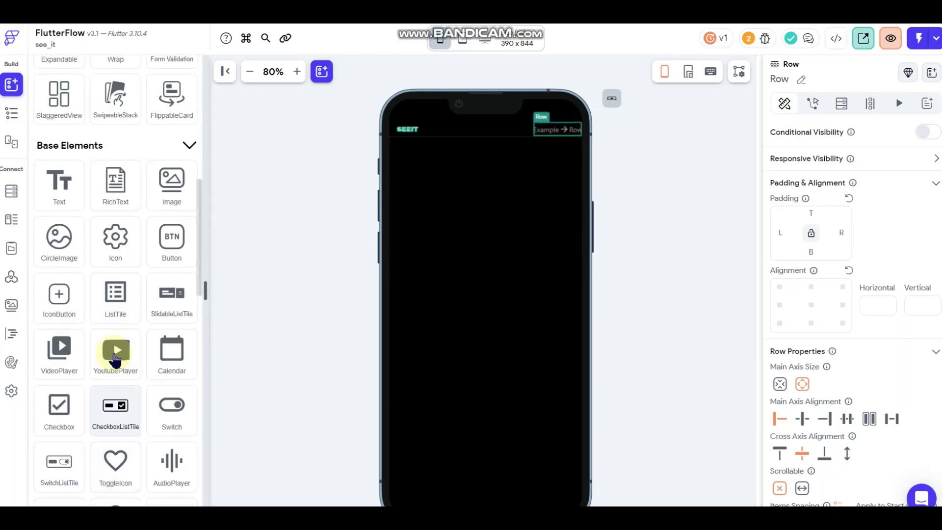
pyautogui.moveTo(114, 244); pyautogui.dragTo(571, 128)
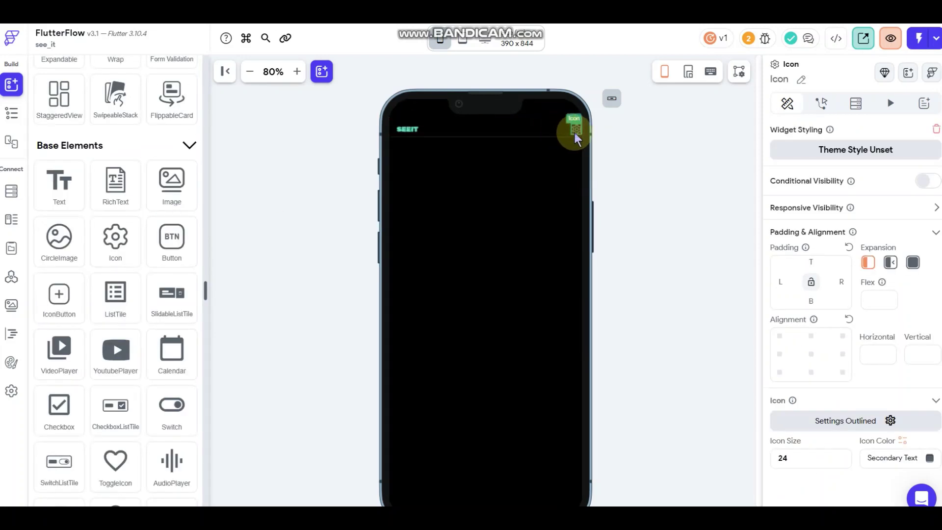
pyautogui.rightClick(575, 130)
# Step: Set a right padding of 8 on the row's first icon and on the row itself
pyautogui.click(563, 126)
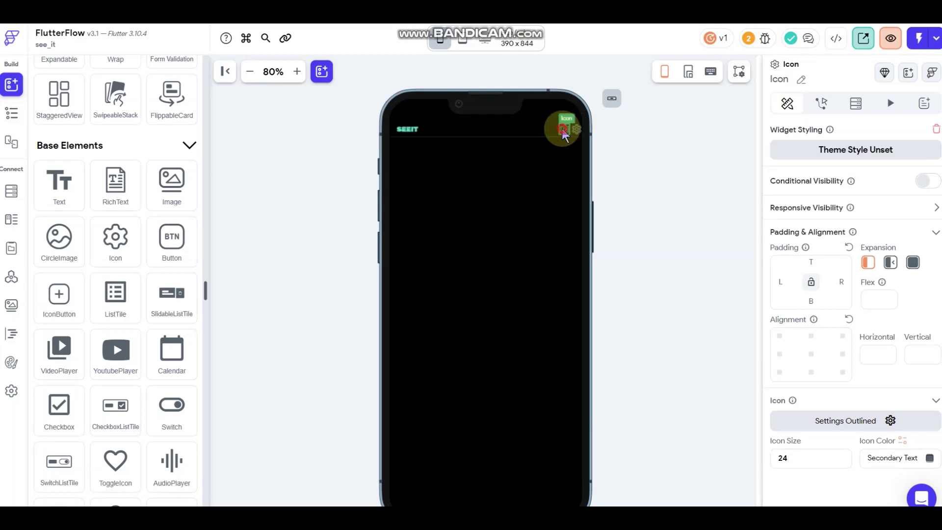
pyautogui.click(840, 281)
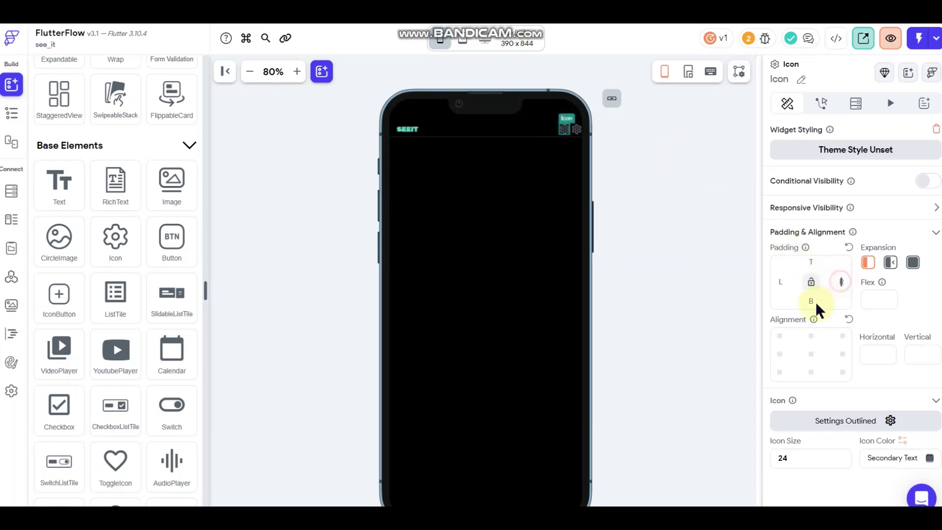
pyautogui.write('8')
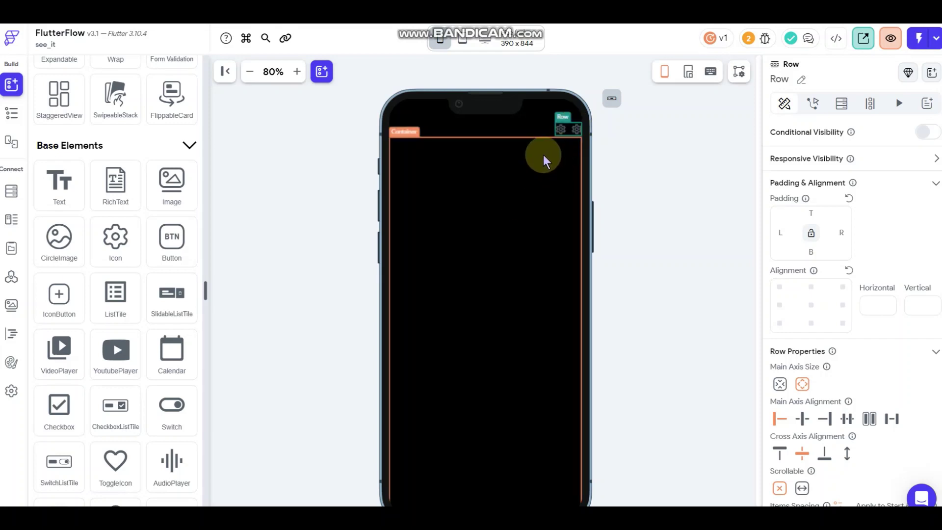
pyautogui.click(839, 233)
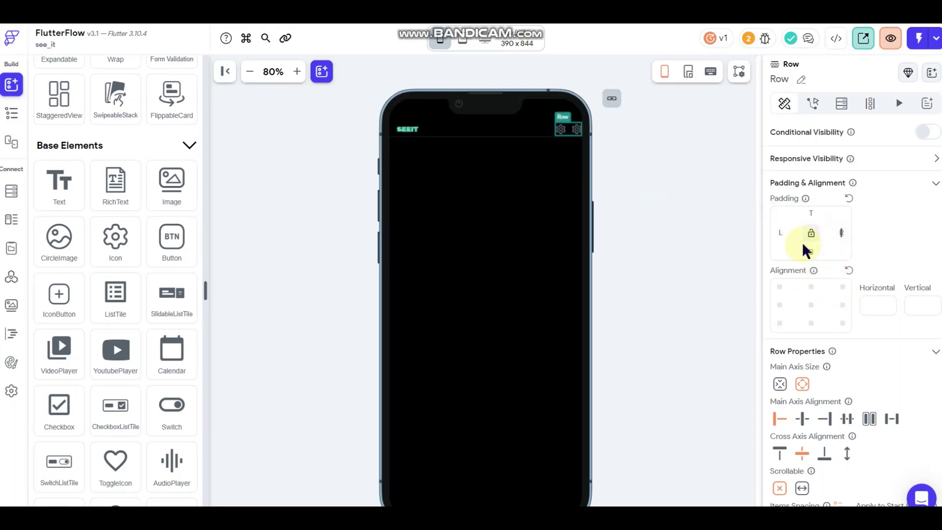
pyautogui.write('8')
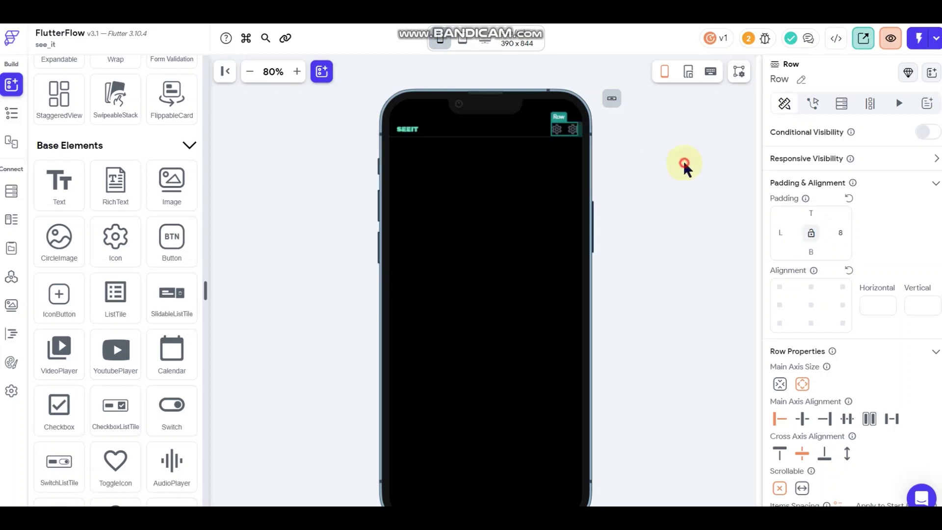
# Step: Add a Stack that fills the page's black container and place a Column inside it
pyautogui.click(684, 162)
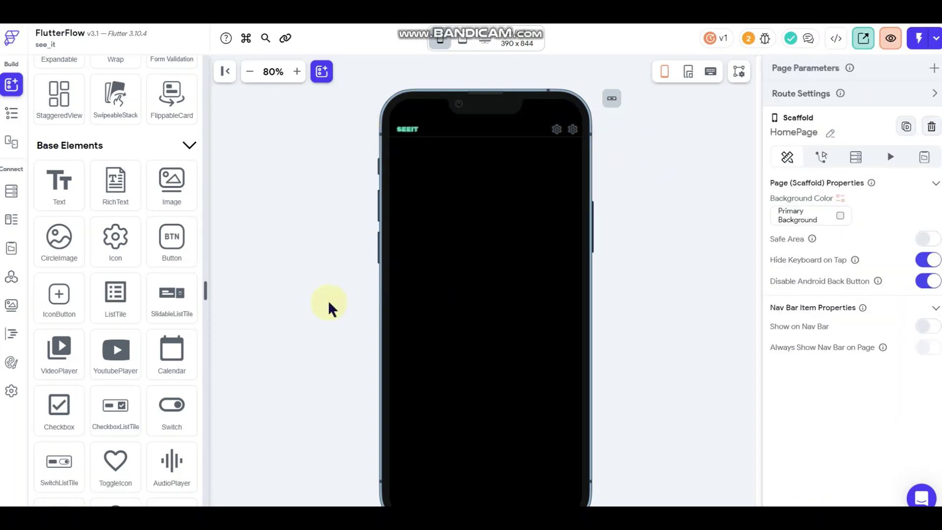
pyautogui.scroll(-1, 328, 307)
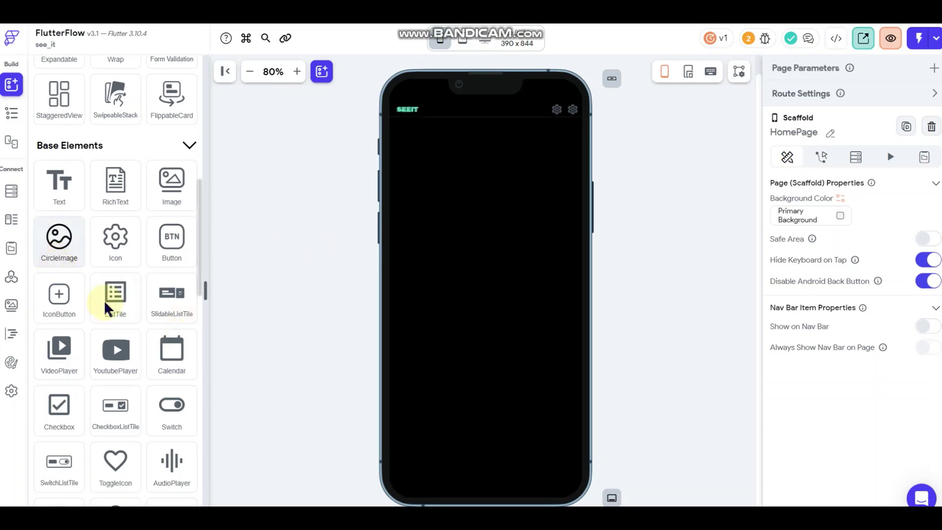
pyautogui.scroll(10, 126, 263)
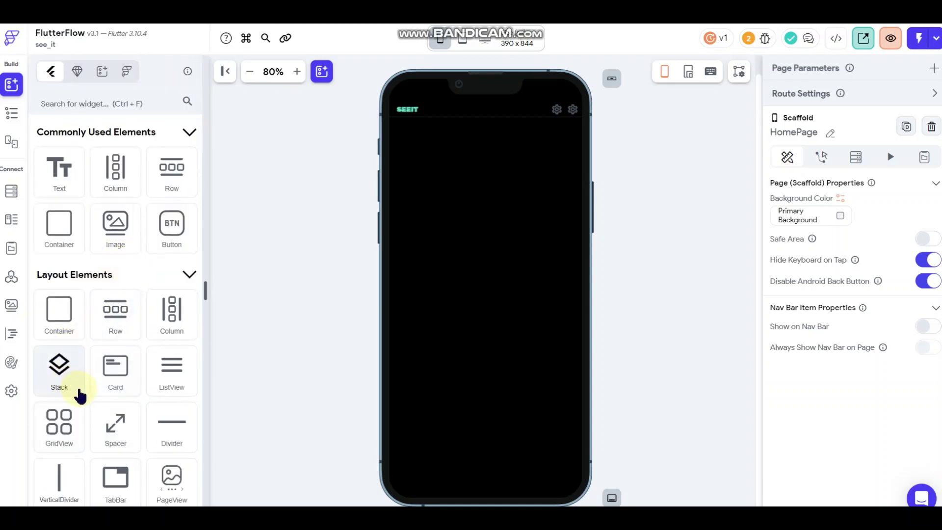
pyautogui.moveTo(60, 365); pyautogui.dragTo(418, 274)
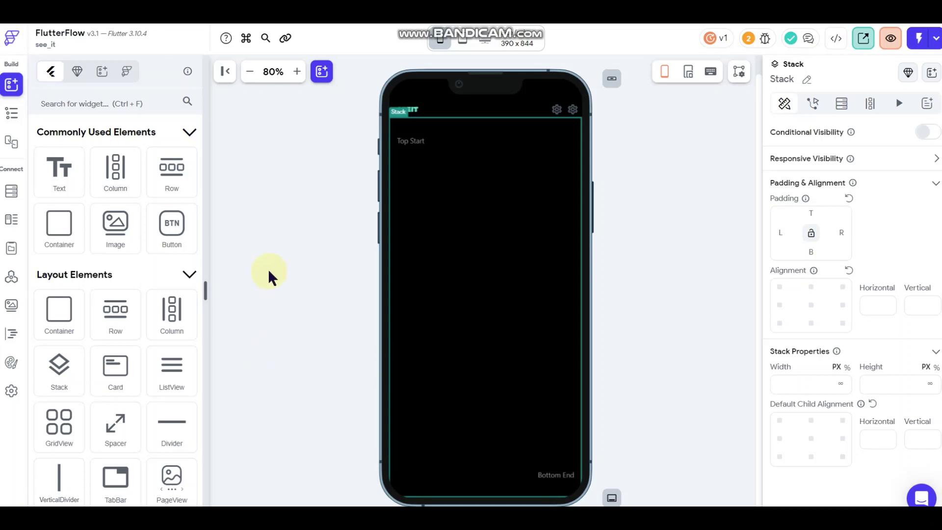
pyautogui.moveTo(115, 168); pyautogui.dragTo(466, 216)
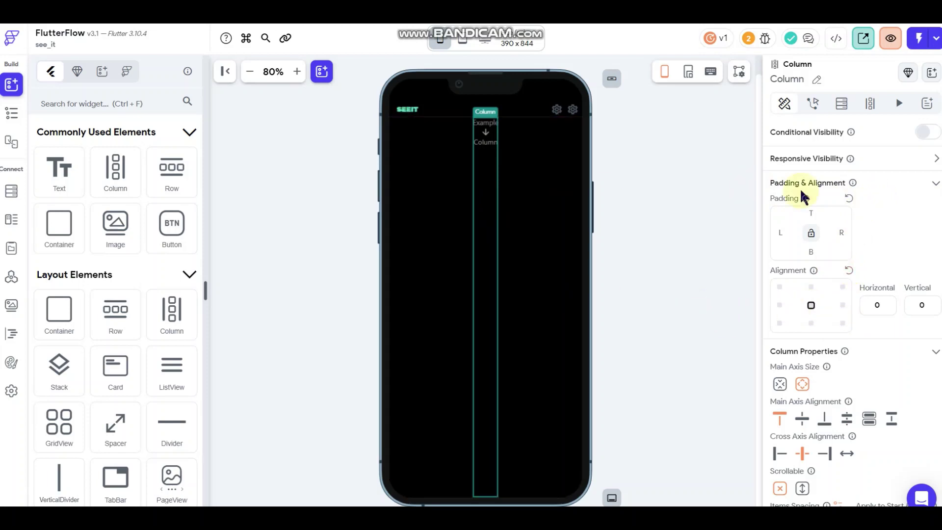
# Step: Set the Column's top padding to 20
pyautogui.click(809, 213)
pyautogui.write('20')
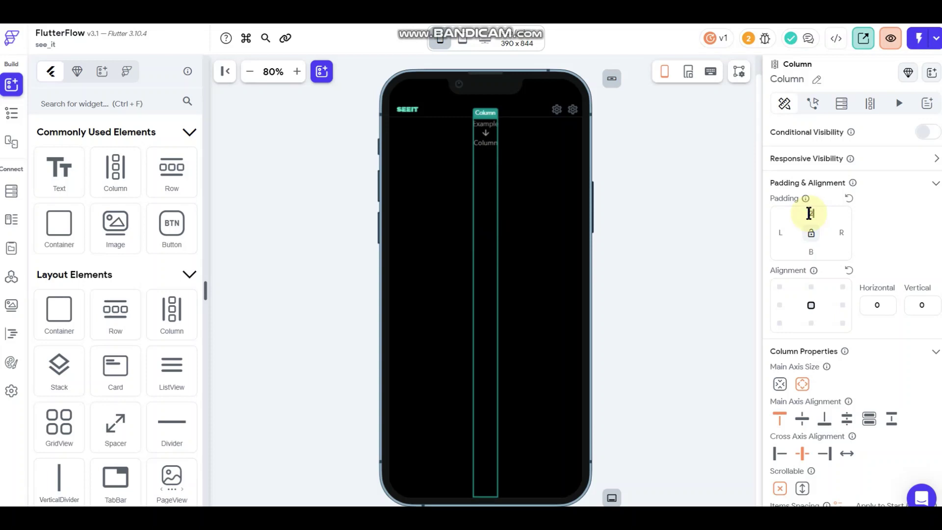
pyautogui.click(675, 207)
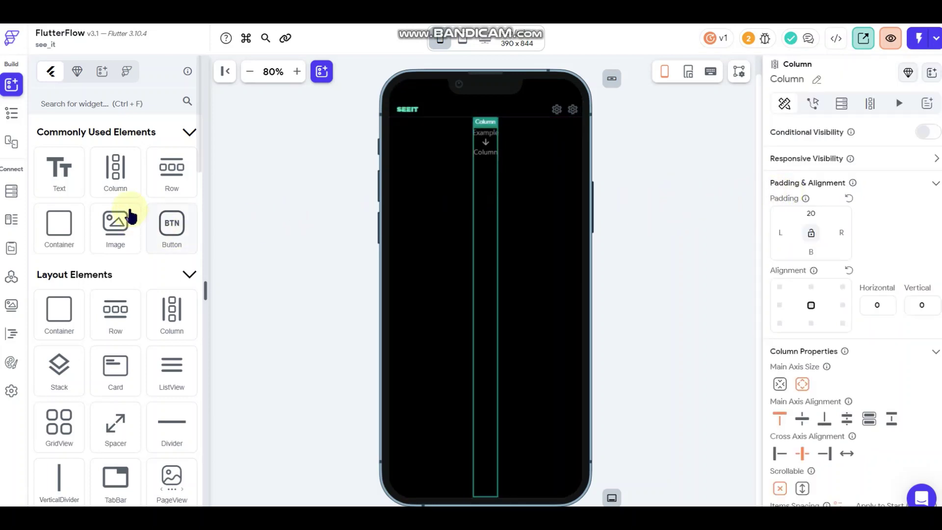
# Step: Add a Row inside the Column and give it a top padding of 20 and a left padding of 16
pyautogui.moveTo(167, 177); pyautogui.dragTo(483, 153)
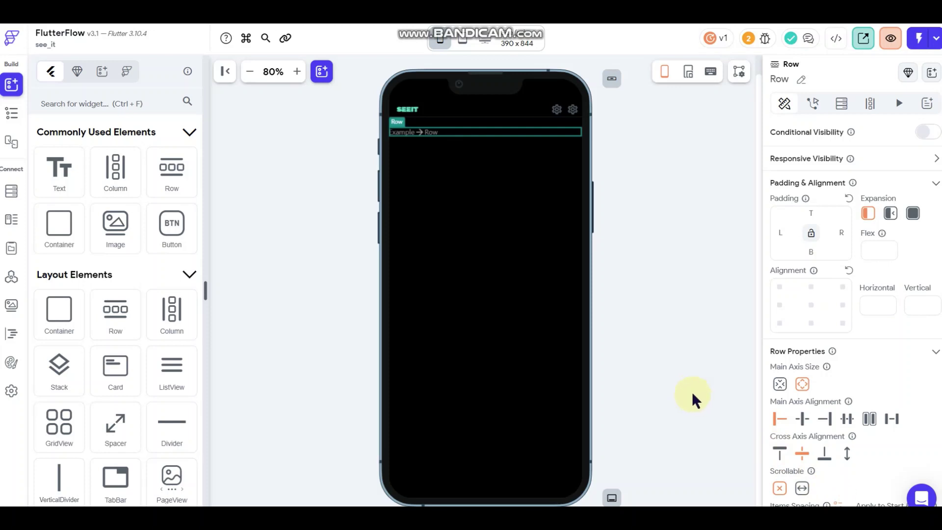
pyautogui.click(808, 215)
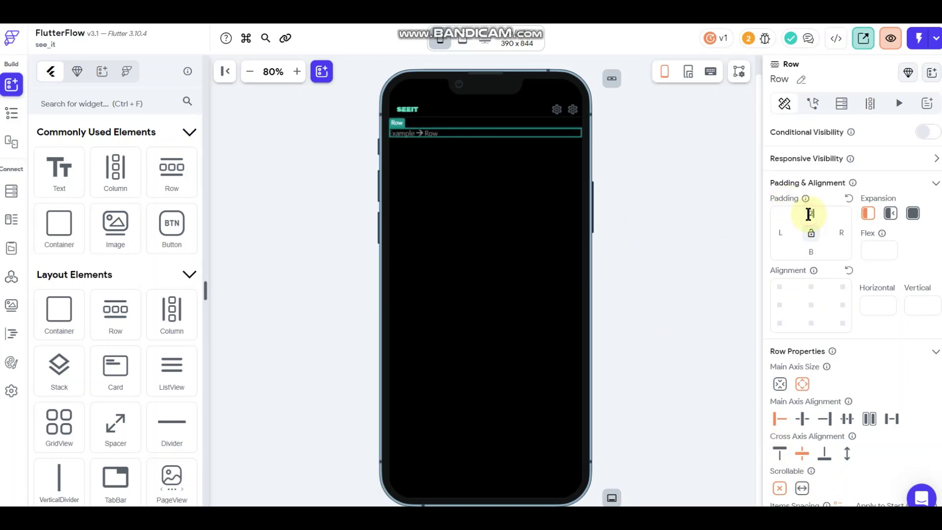
pyautogui.write('20')
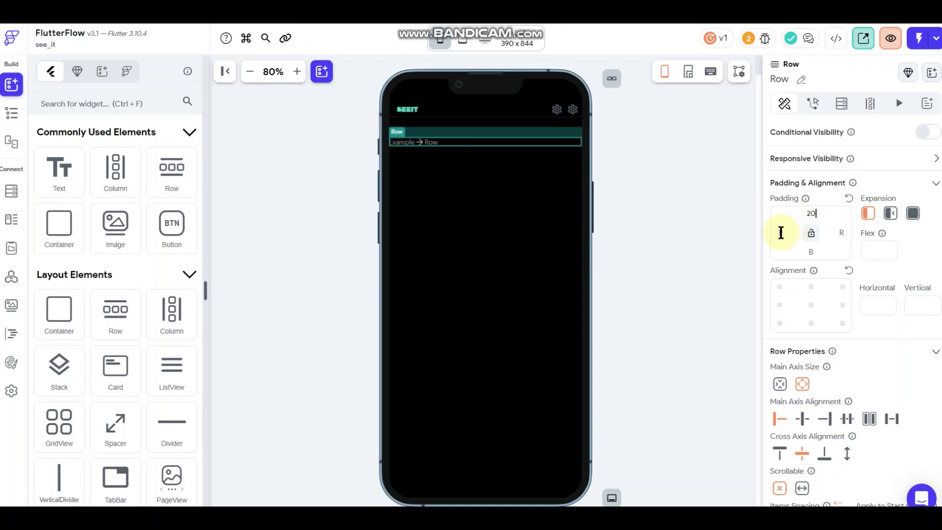
pyautogui.click(781, 233)
pyautogui.write('16')
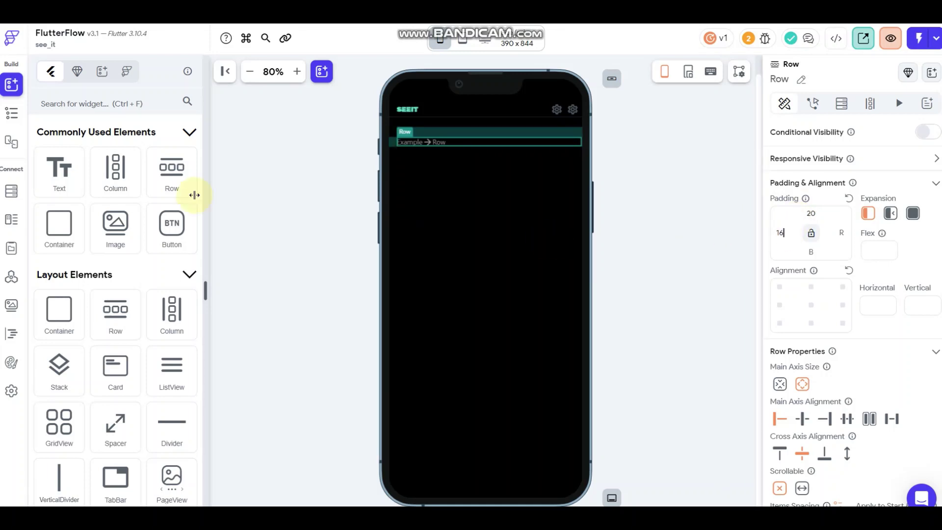
# Step: Place a Text widget in the new Row and set its text to Groups
pyautogui.moveTo(65, 179); pyautogui.dragTo(427, 145)
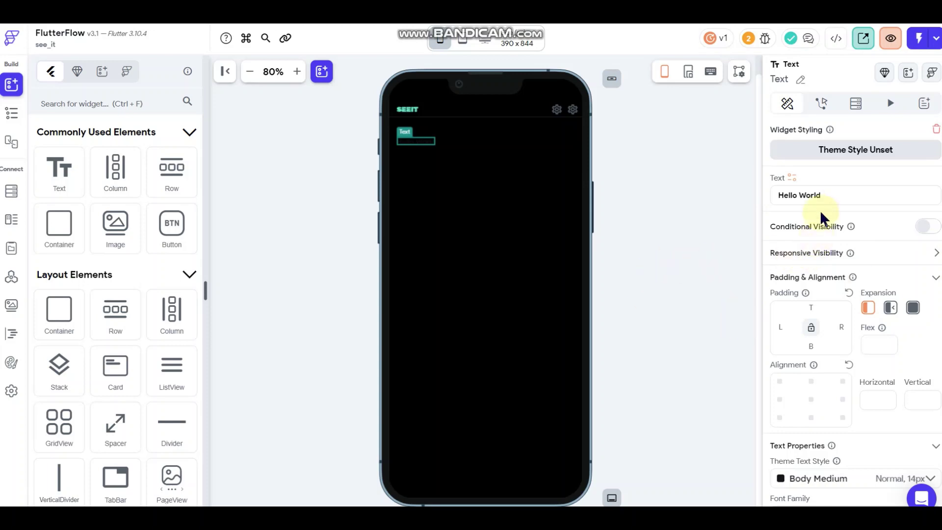
pyautogui.moveTo(826, 196); pyautogui.dragTo(737, 195)
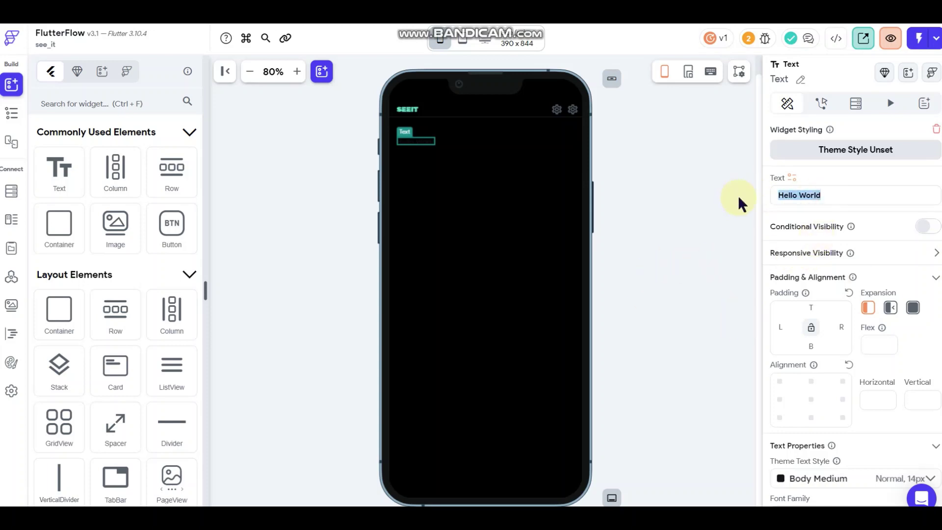
pyautogui.write('Groups')
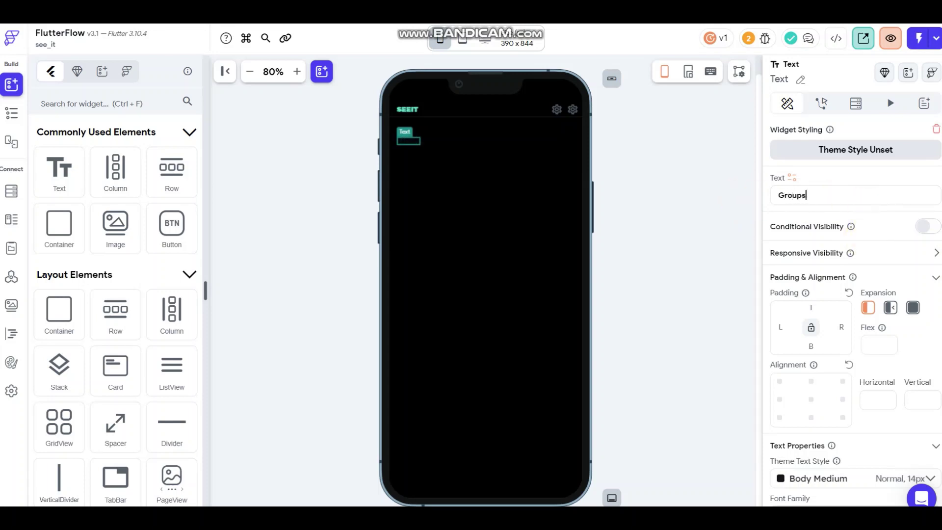
# Step: Set the Groups text's font family to the Google font Teko
pyautogui.scroll(-2, 900, 269)
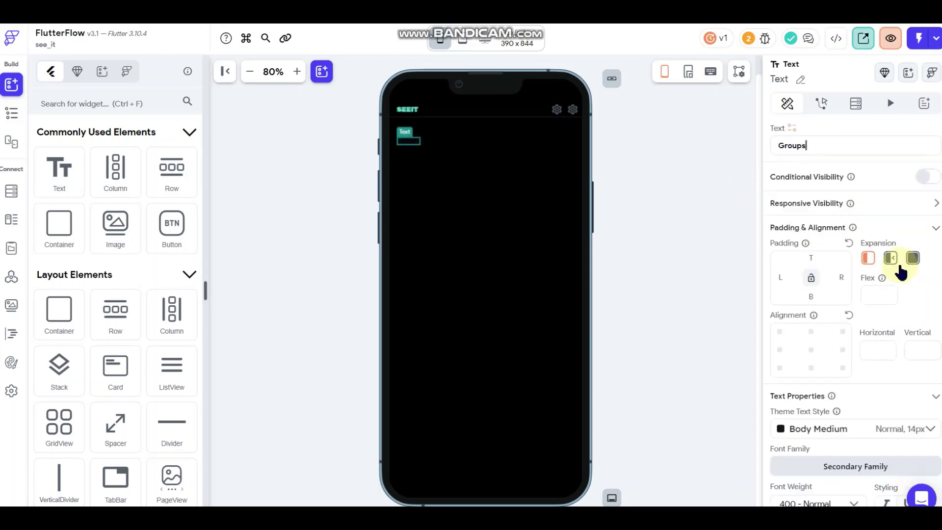
pyautogui.scroll(-1, 882, 269)
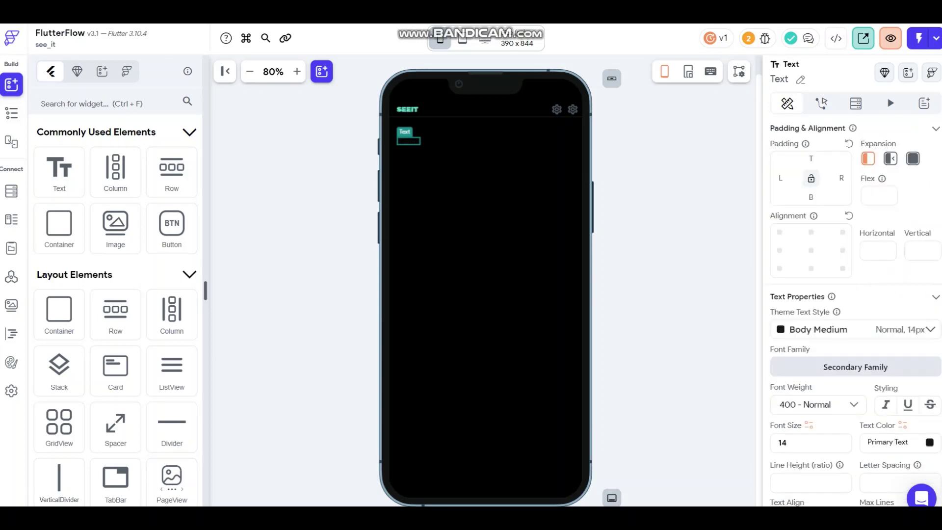
pyautogui.click(853, 369)
pyautogui.click(496, 161)
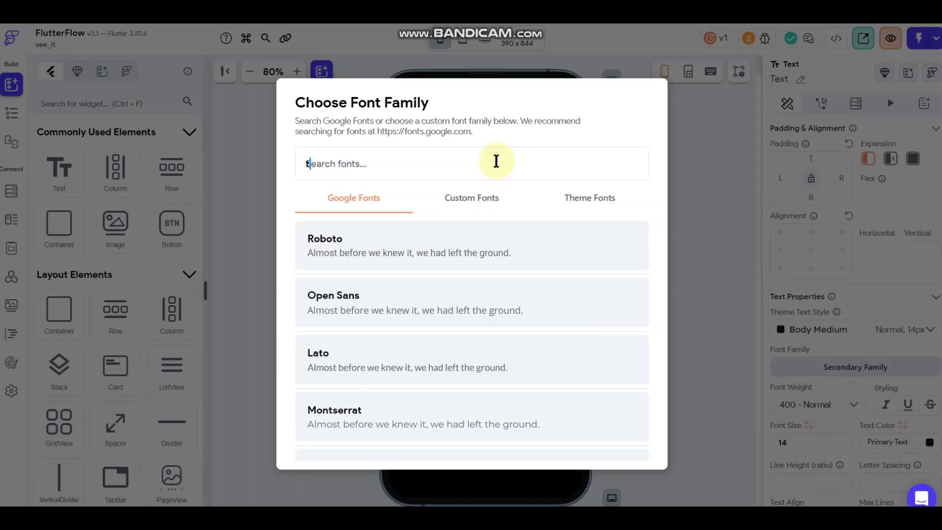
pyautogui.write('teko')
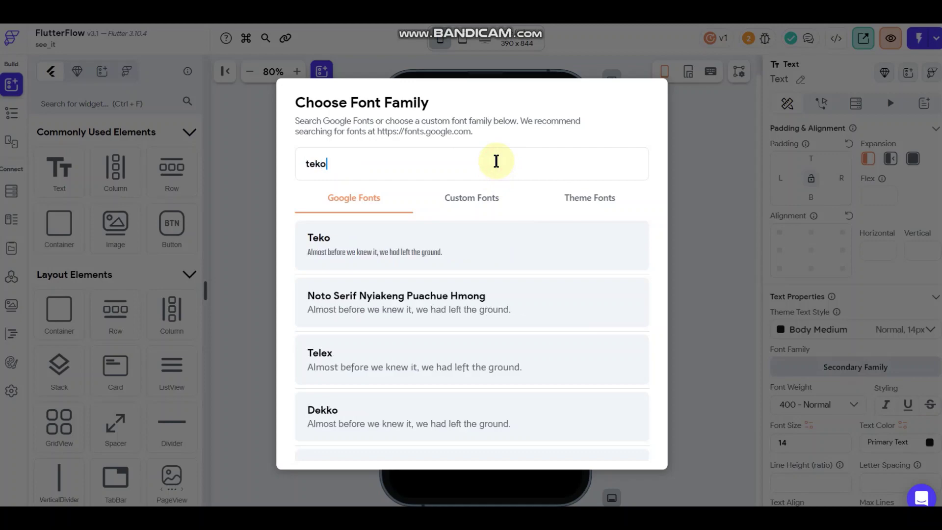
pyautogui.click(357, 251)
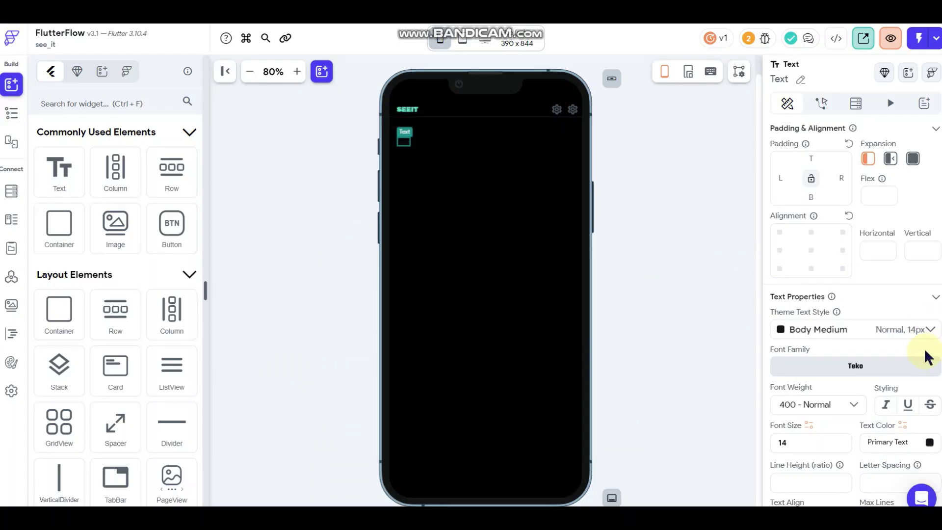
# Step: Set the Groups text's color to white and its font size to 16
pyautogui.click(928, 442)
pyautogui.moveTo(342, 185); pyautogui.dragTo(269, 130)
pyautogui.click(617, 413)
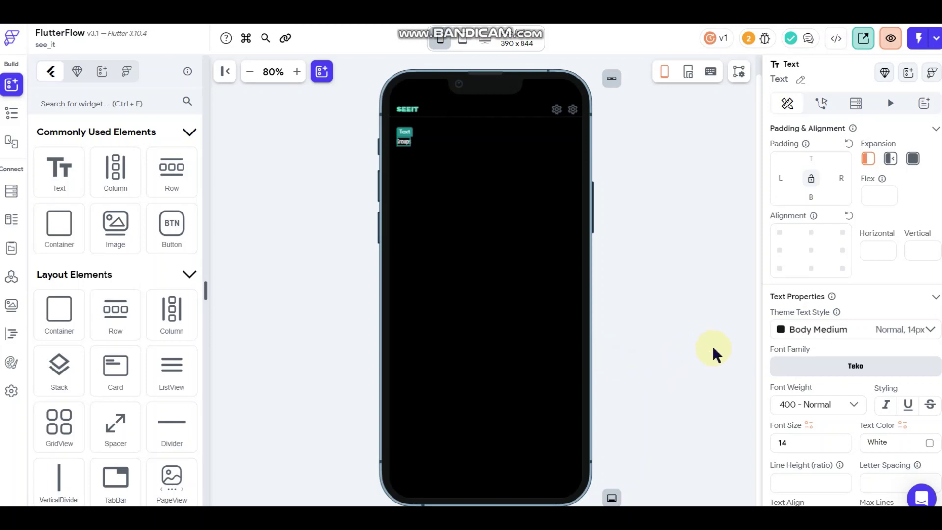
pyautogui.click(799, 441)
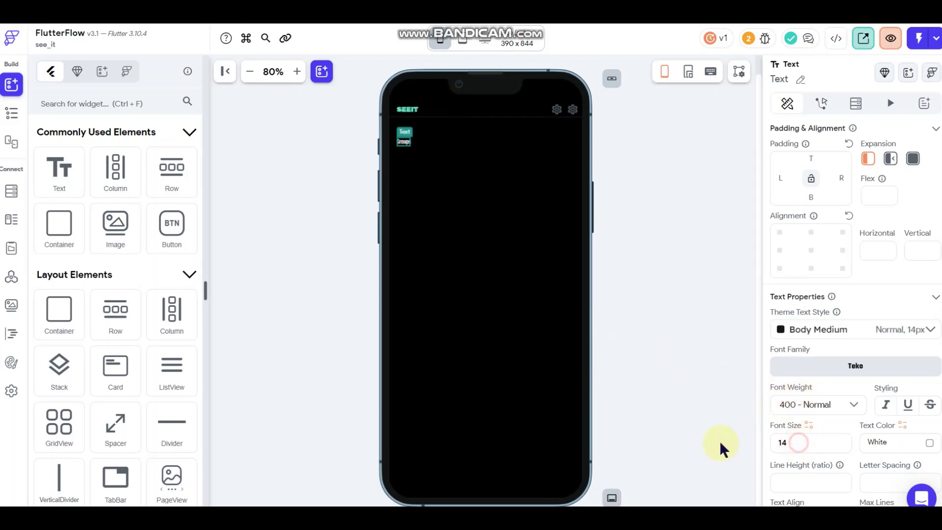
pyautogui.write('16')
pyautogui.click(641, 287)
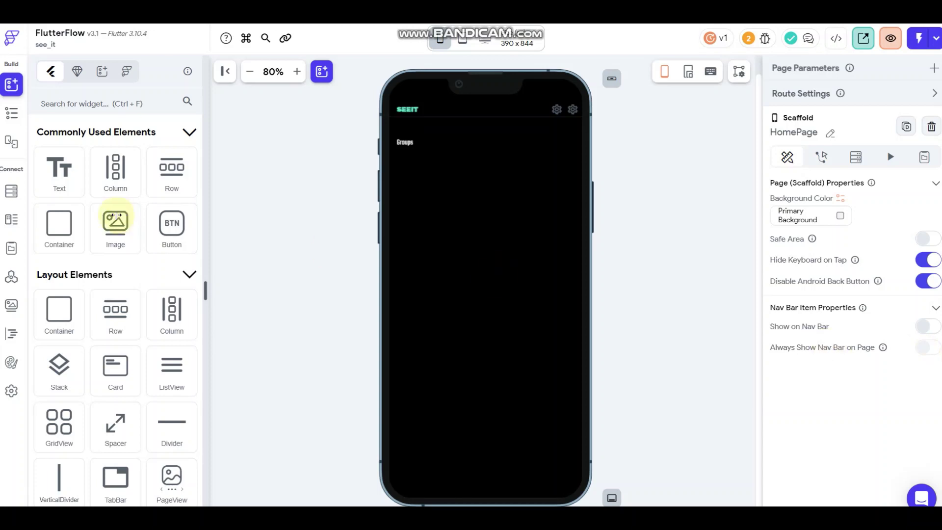
# Step: Add a second Row to the Column below the Groups row and set its top padding to 245
pyautogui.moveTo(174, 176); pyautogui.dragTo(415, 141)
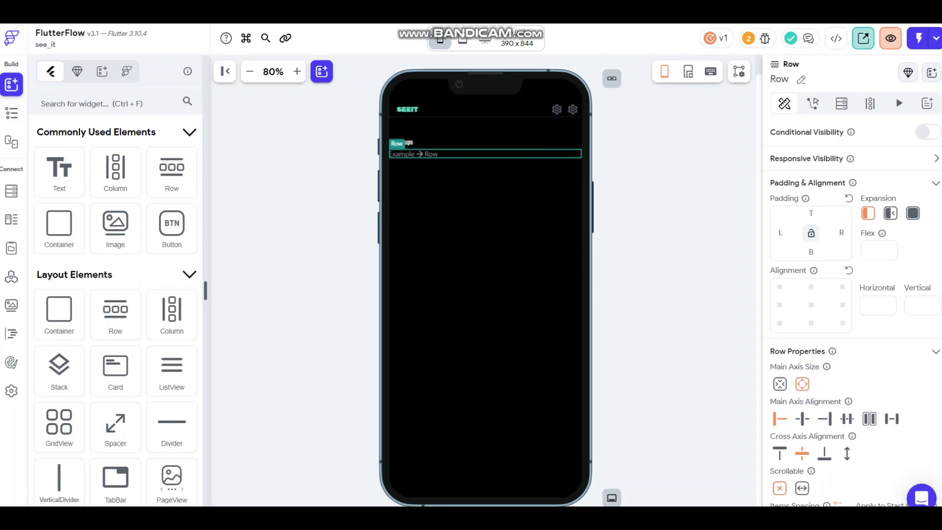
pyautogui.click(812, 231)
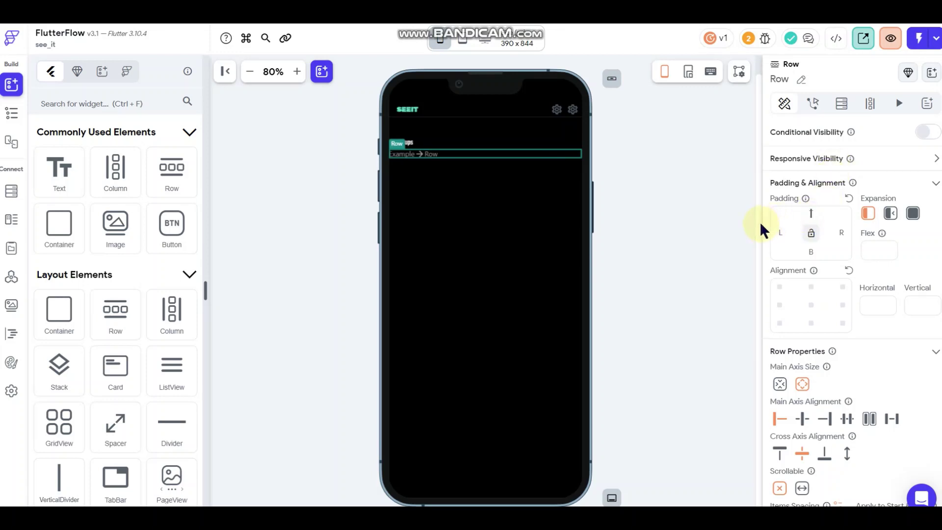
pyautogui.click(811, 217)
pyautogui.write('245')
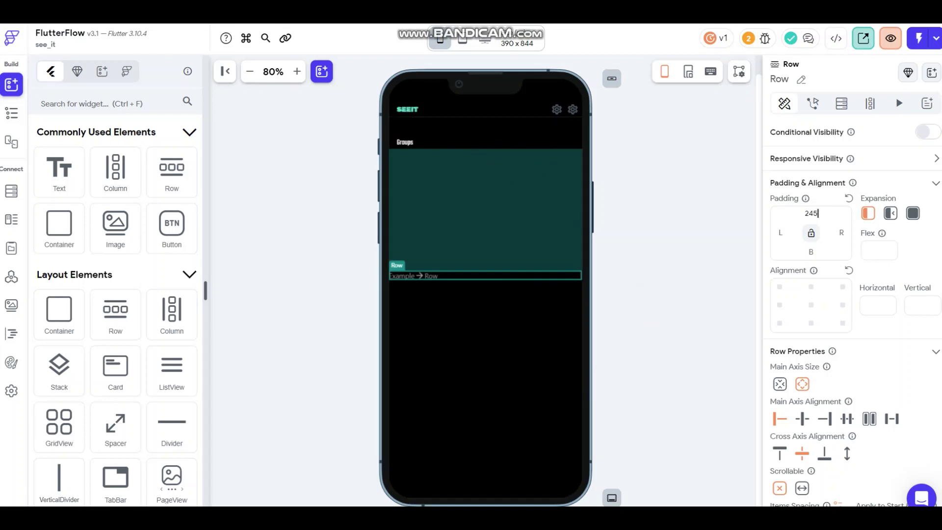
pyautogui.click(568, 307)
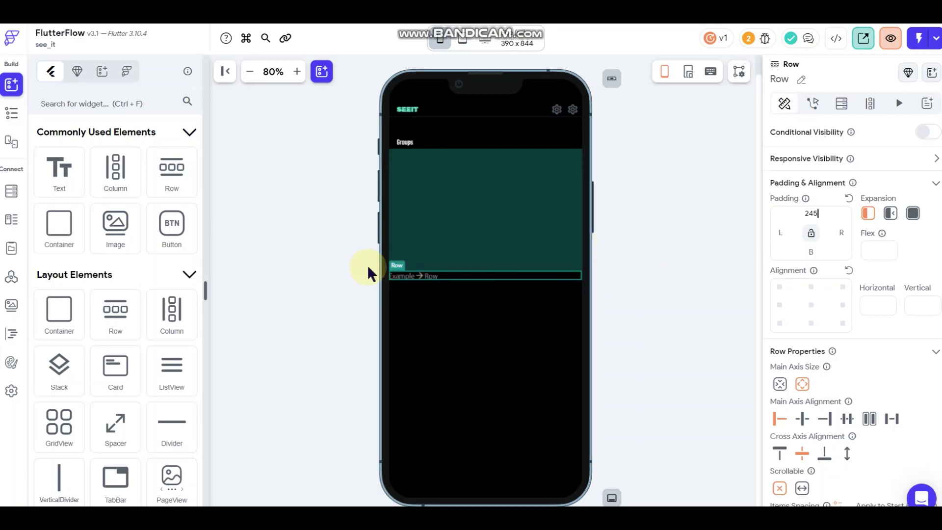
# Step: Place a Container in the second Row, stretch it to 367 px wide, and center the row's main axis alignment
pyautogui.moveTo(68, 230); pyautogui.dragTo(575, 289)
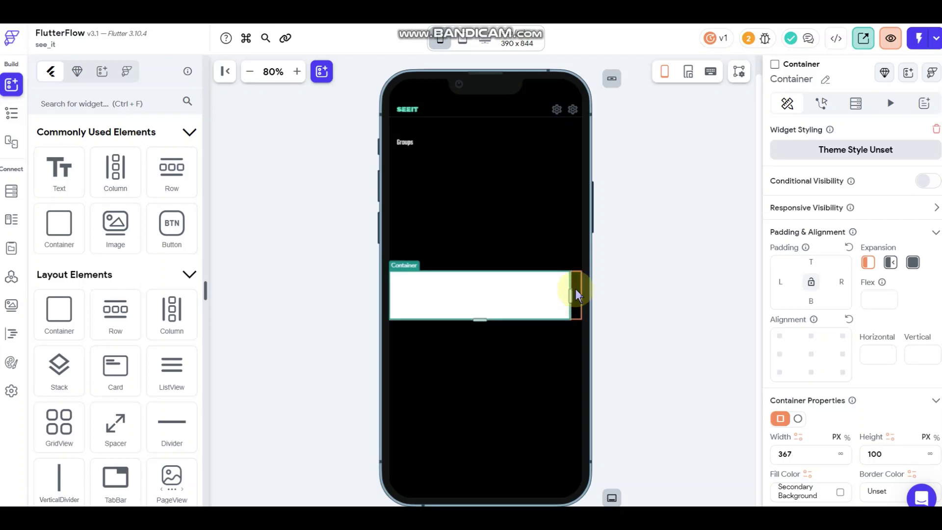
pyautogui.click(576, 289)
pyautogui.click(802, 418)
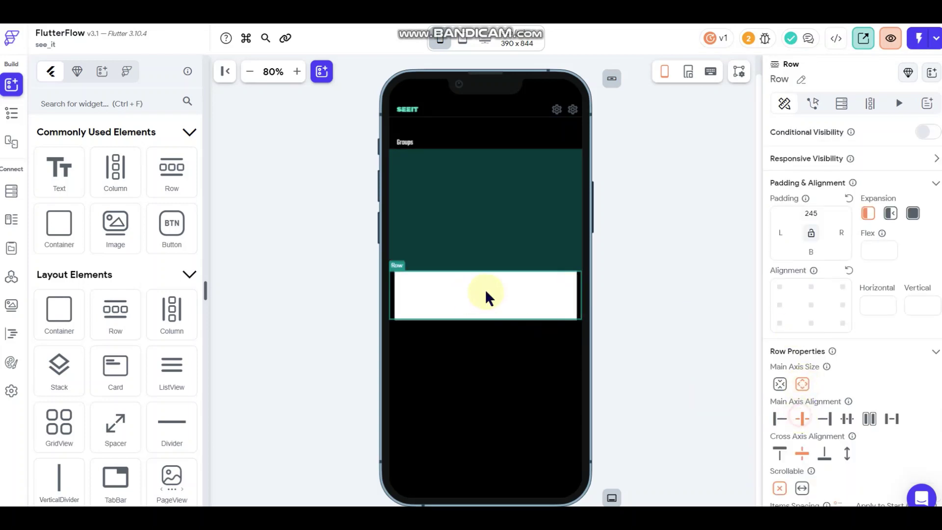
# Step: Set the border radius of the second Row's Container to 12 on all corners
pyautogui.click(513, 292)
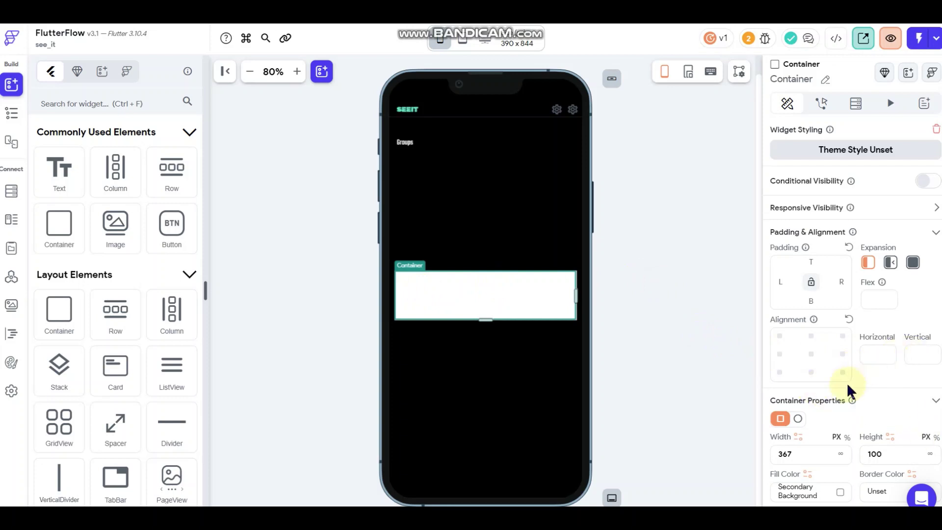
pyautogui.scroll(-5, 846, 382)
pyautogui.click(782, 282)
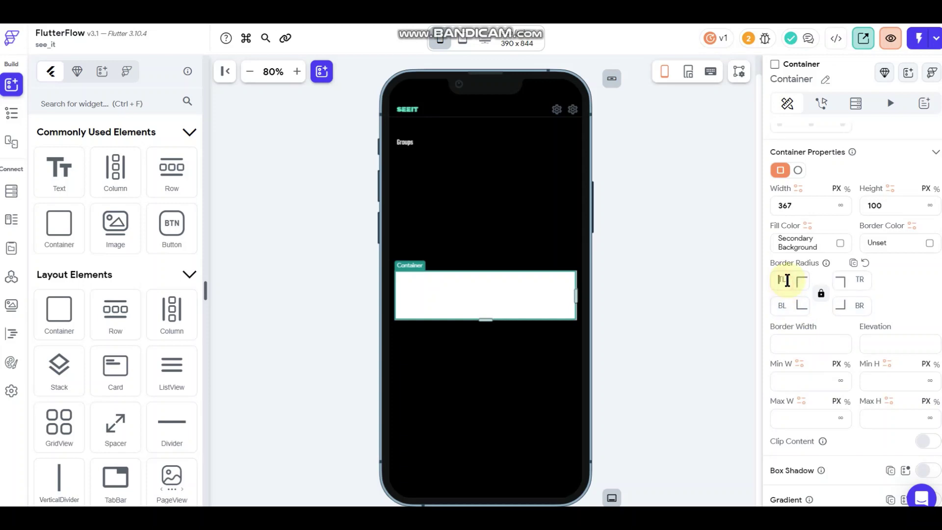
pyautogui.write('12')
pyautogui.click(651, 300)
# Step: Change the rounded Container's fill color to the Primary Background theme color
pyautogui.click(520, 306)
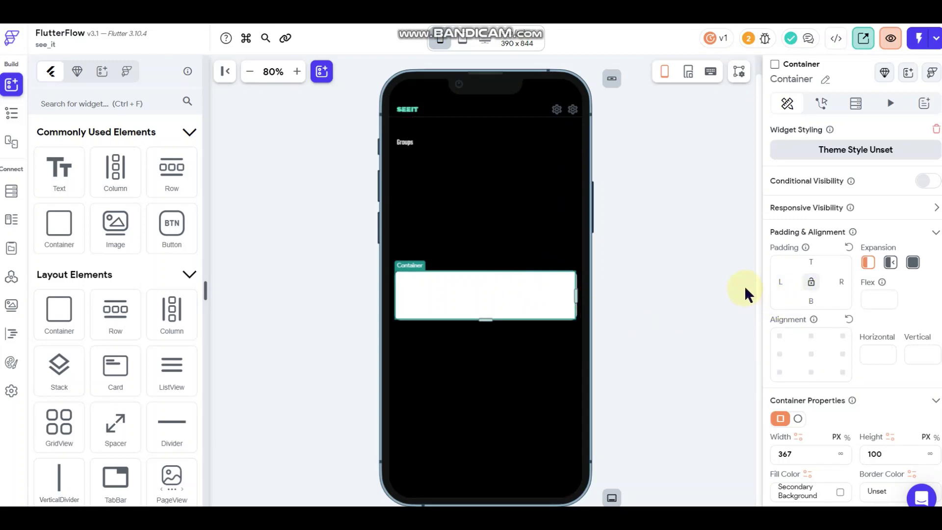
pyautogui.scroll(-4, 855, 395)
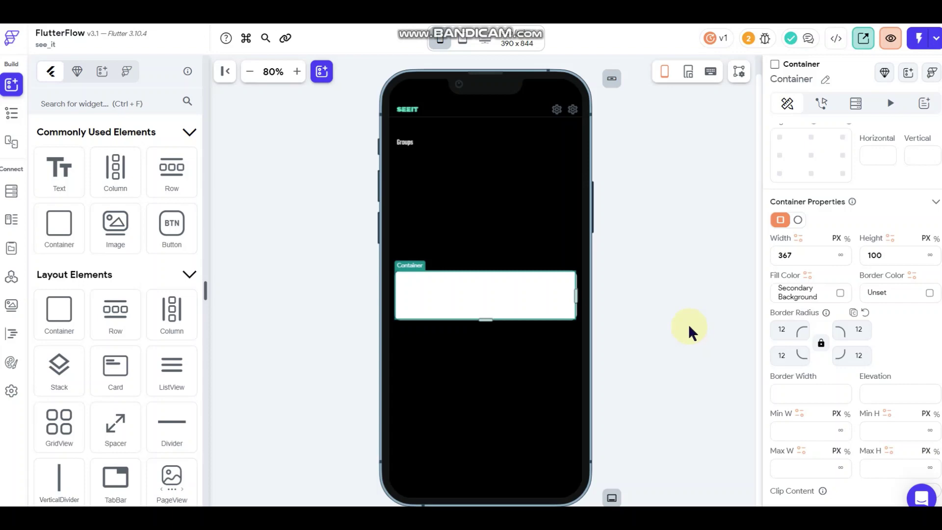
pyautogui.click(823, 295)
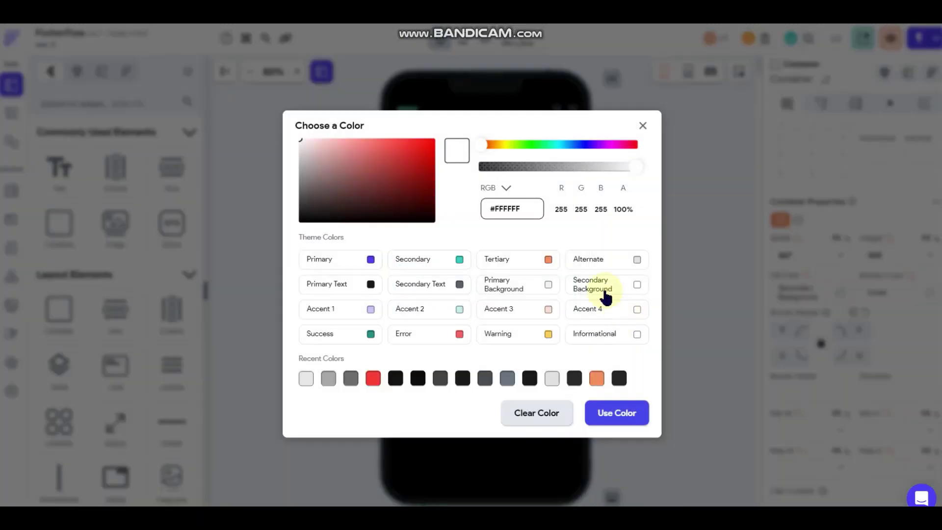
pyautogui.click(700, 267)
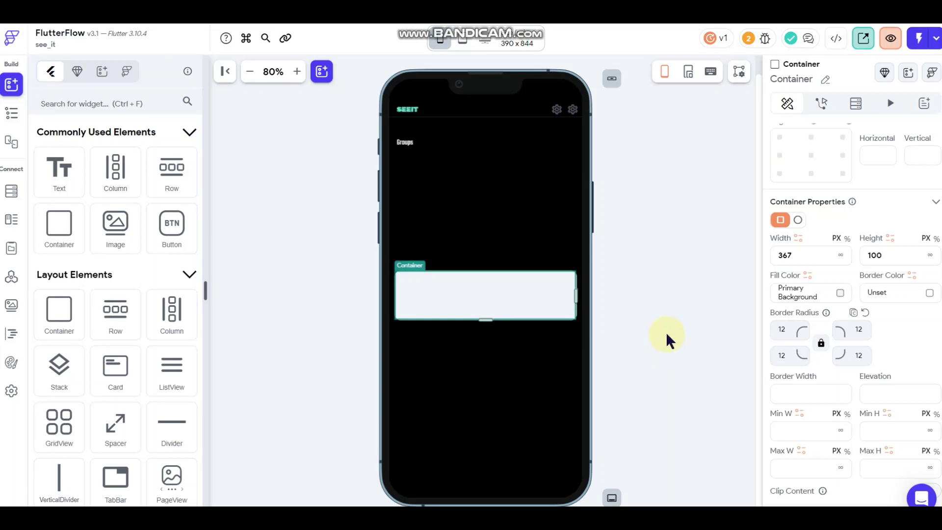
pyautogui.scroll(1, 812, 339)
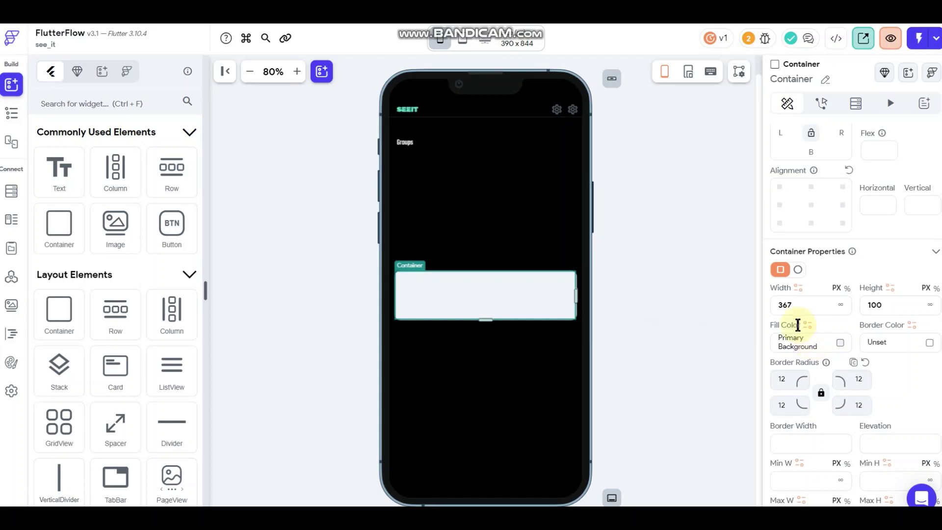
# Step: Set the rounded Container's width to 343 px and its height to 95 px
pyautogui.click(790, 305)
pyautogui.doubleClick(790, 304)
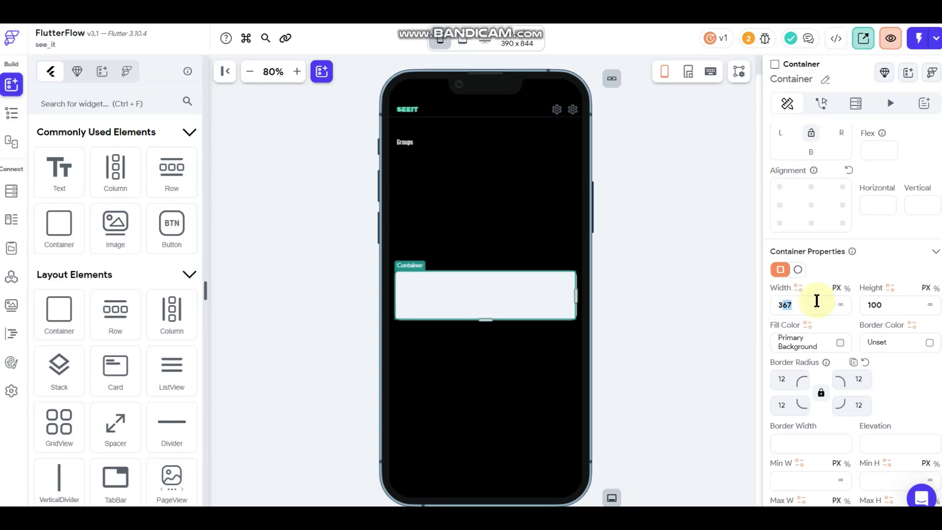
pyautogui.write('343')
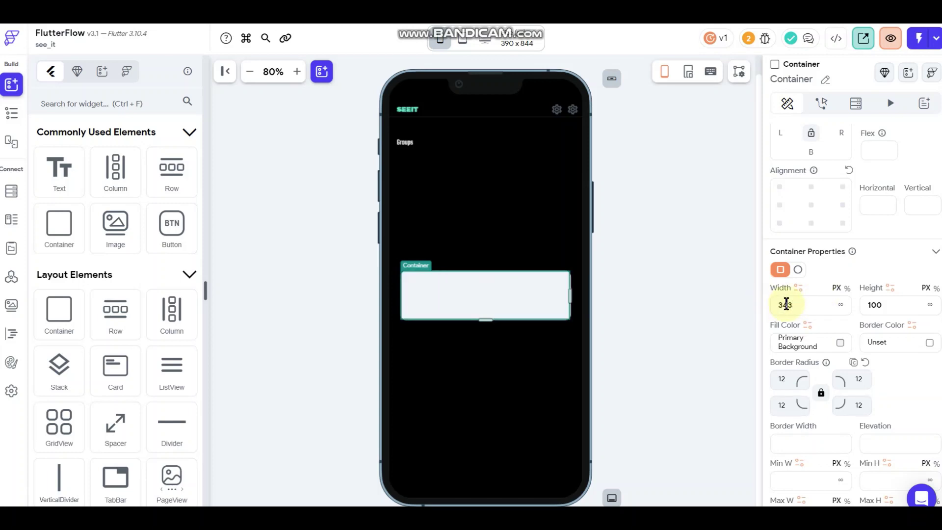
pyautogui.doubleClick(896, 308)
pyautogui.write('95')
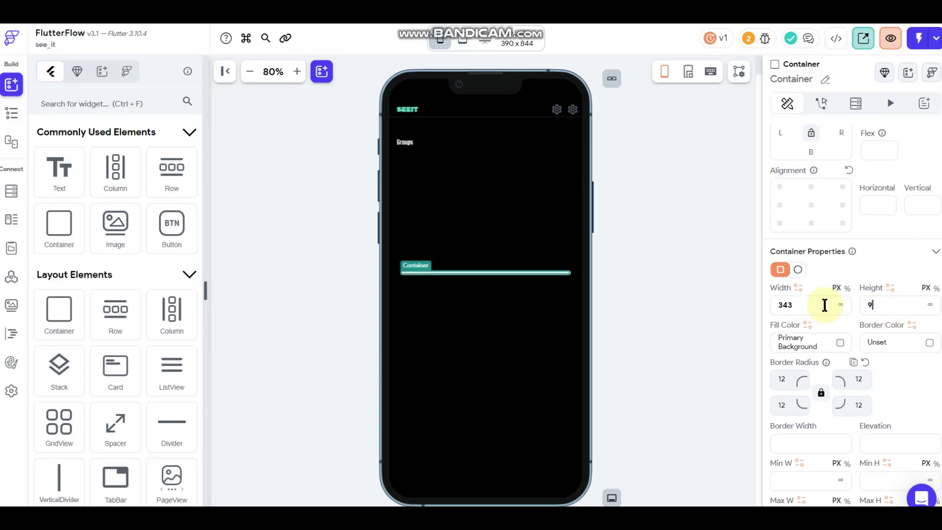
pyautogui.click(694, 307)
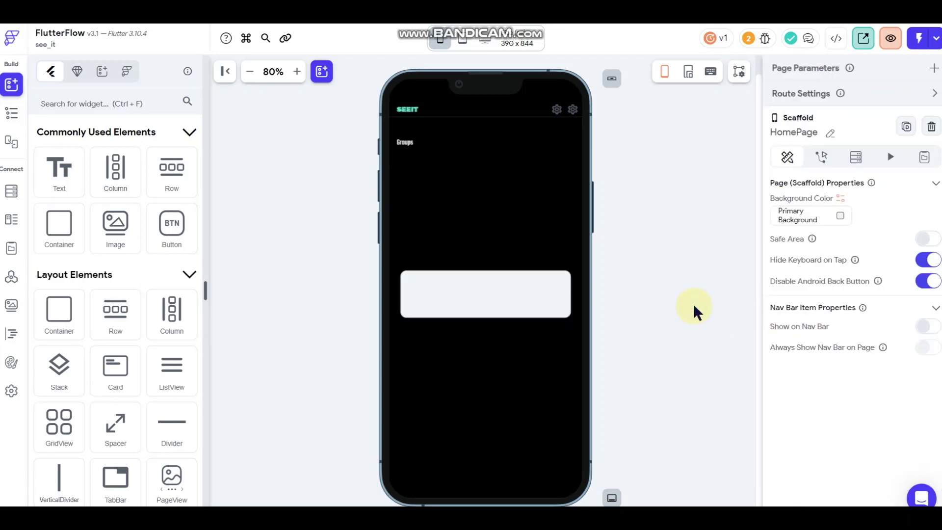
# Step: Add a Row inside the rounded Container with 8 padding on all sides and evenly spaced main axis alignment
pyautogui.click(462, 298)
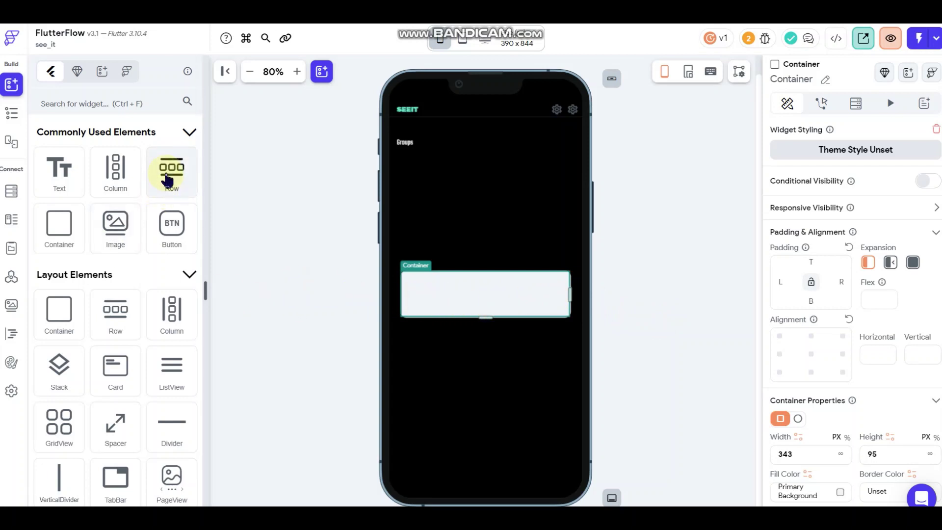
pyautogui.moveTo(167, 181); pyautogui.dragTo(474, 295)
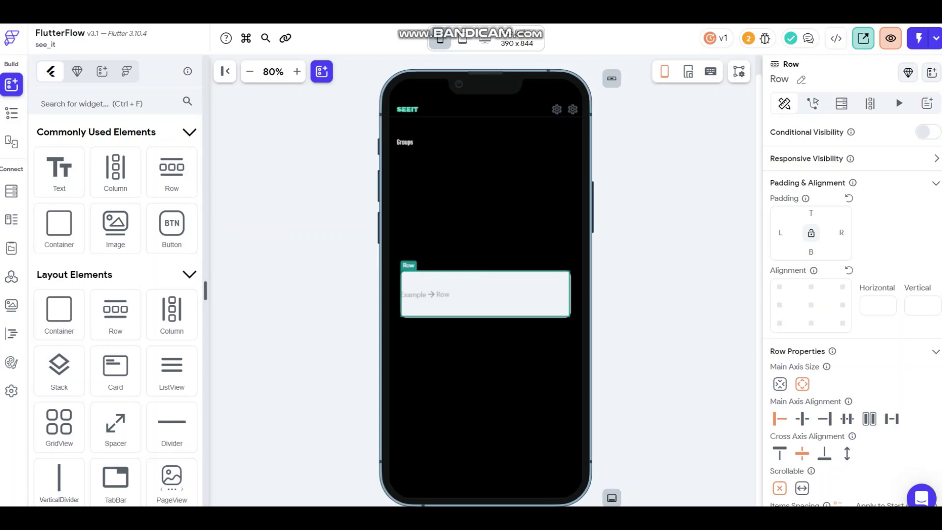
pyautogui.click(811, 234)
pyautogui.write('8')
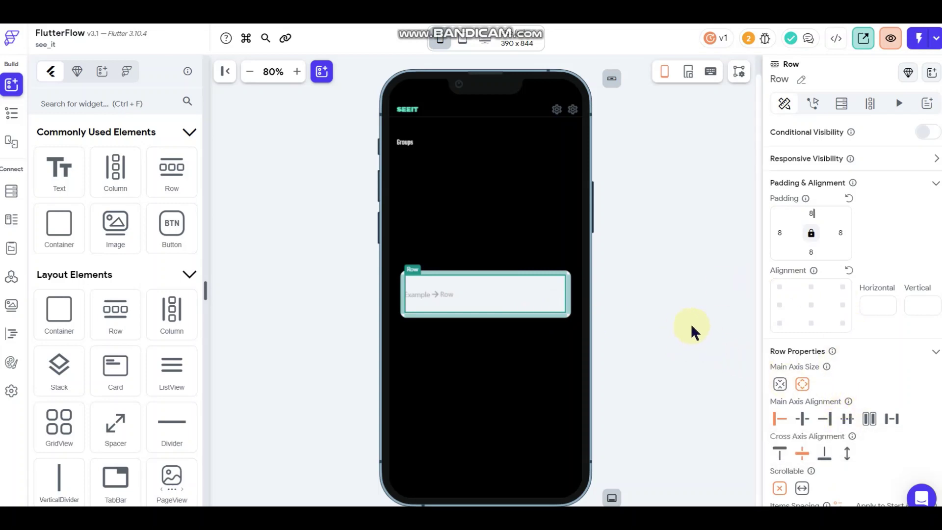
pyautogui.scroll(-1, 838, 343)
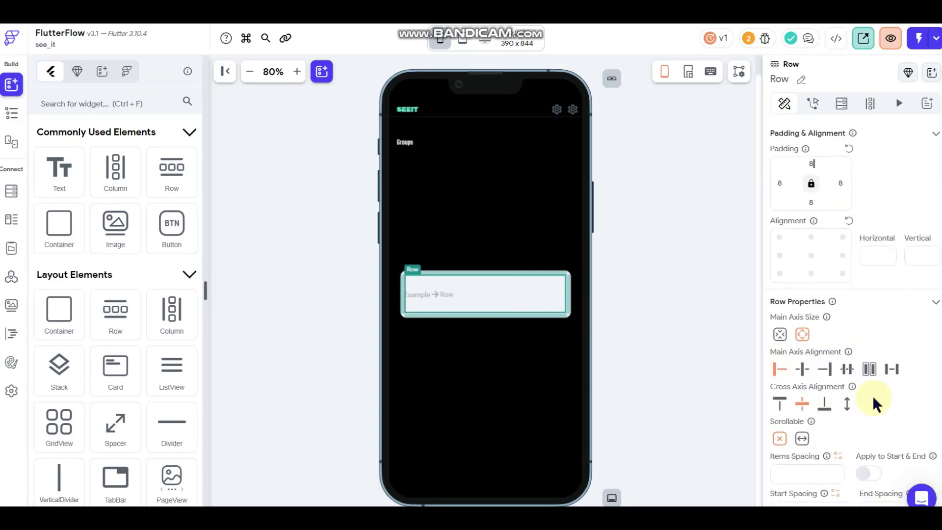
pyautogui.click(844, 372)
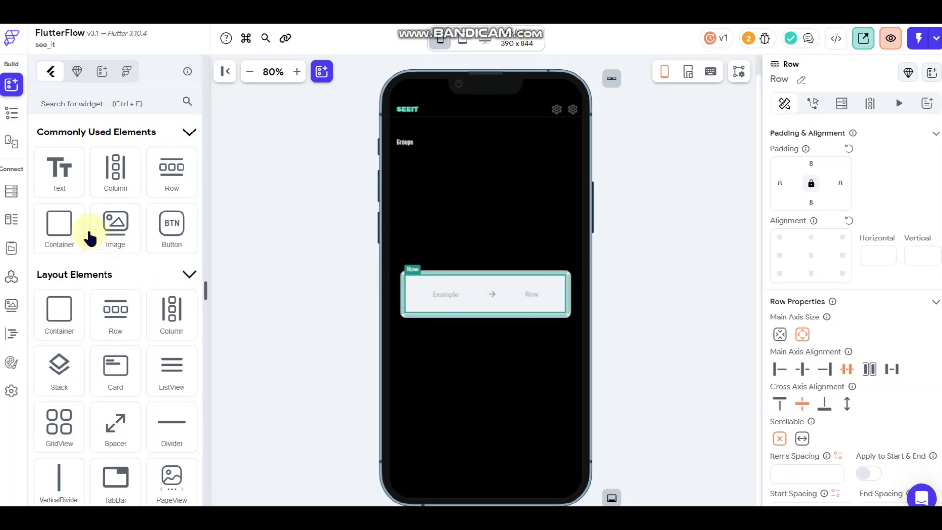
# Step: Place a Container in the padded inner Row and set its width to 85 px
pyautogui.click(56, 228)
pyautogui.moveTo(56, 228); pyautogui.dragTo(444, 288)
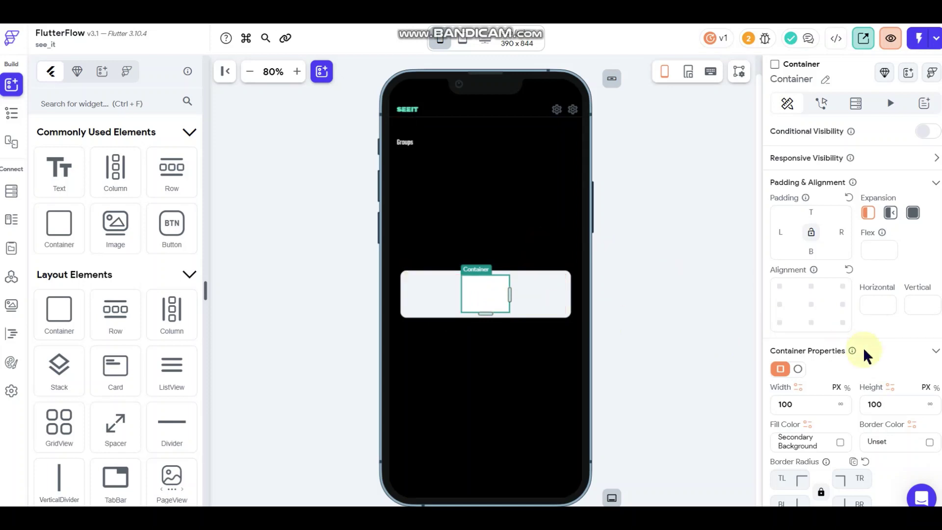
pyautogui.doubleClick(786, 403)
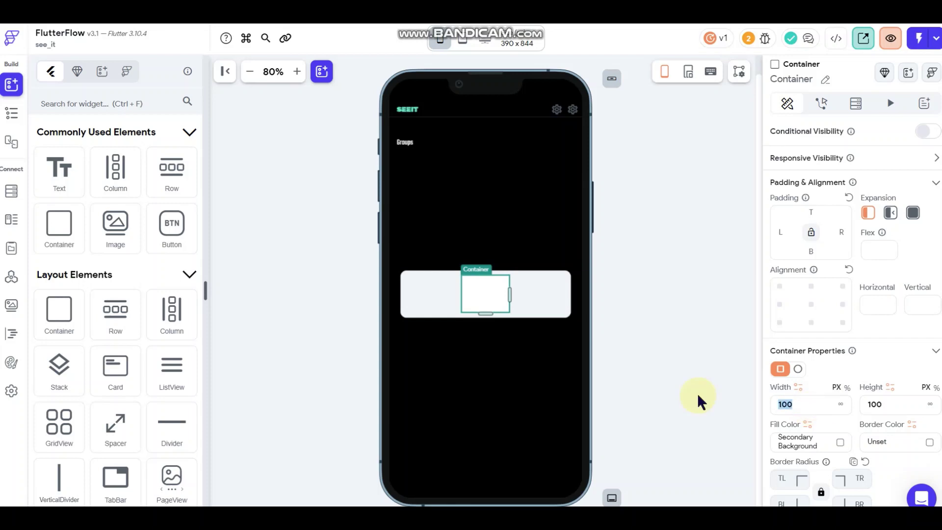
pyautogui.write('85')
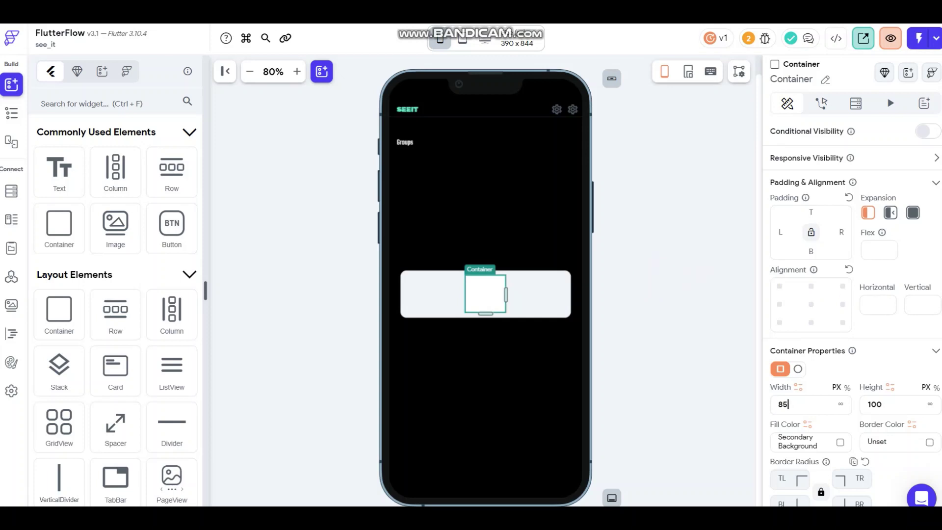
# Step: Set the inner Container's border radius to 8 on all corners and enable its box shadow
pyautogui.scroll(-2, 834, 402)
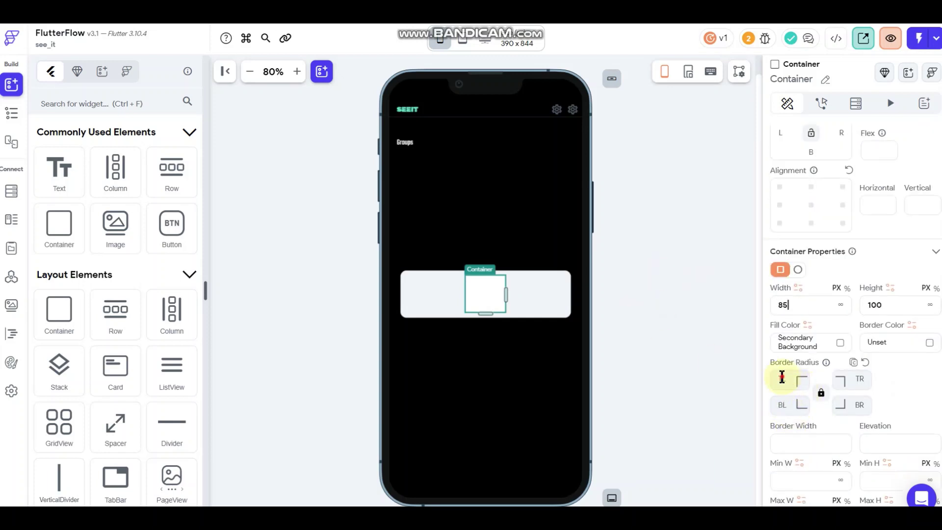
pyautogui.click(782, 376)
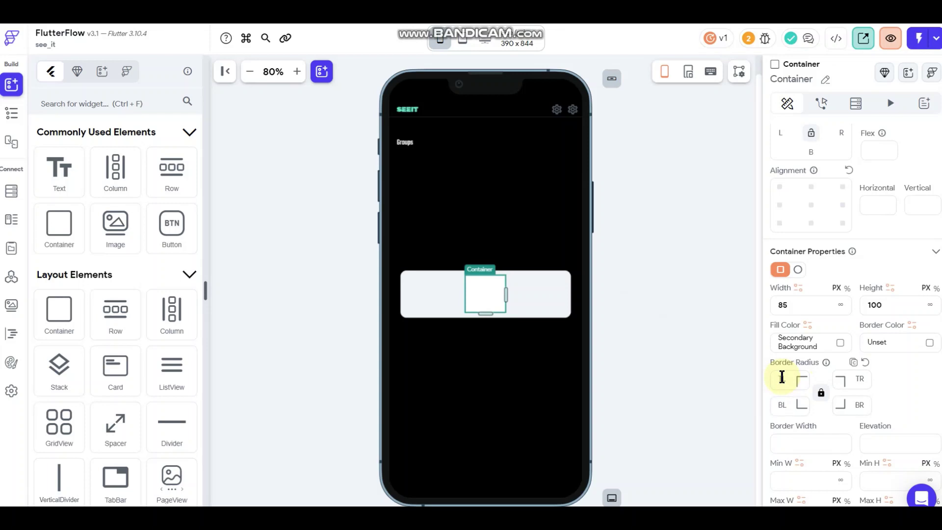
pyautogui.write('8')
pyautogui.scroll(-5, 851, 427)
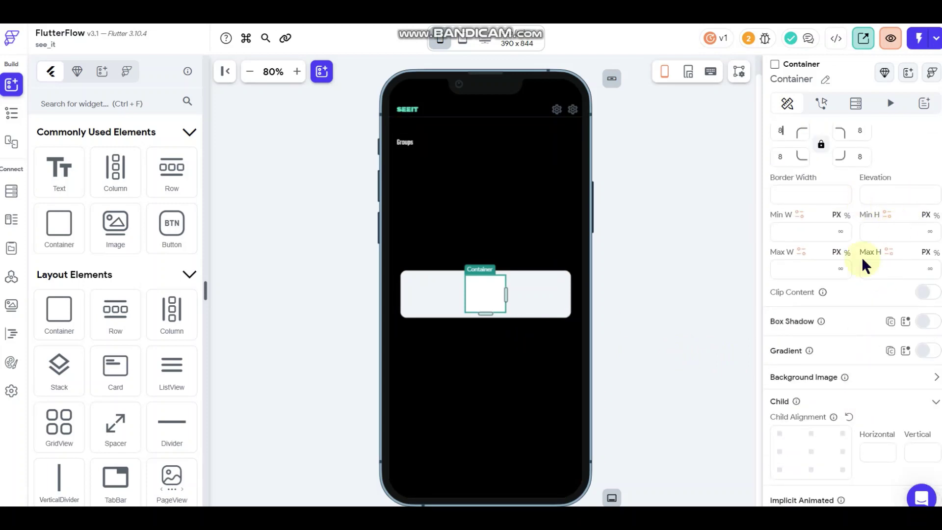
pyautogui.click(922, 324)
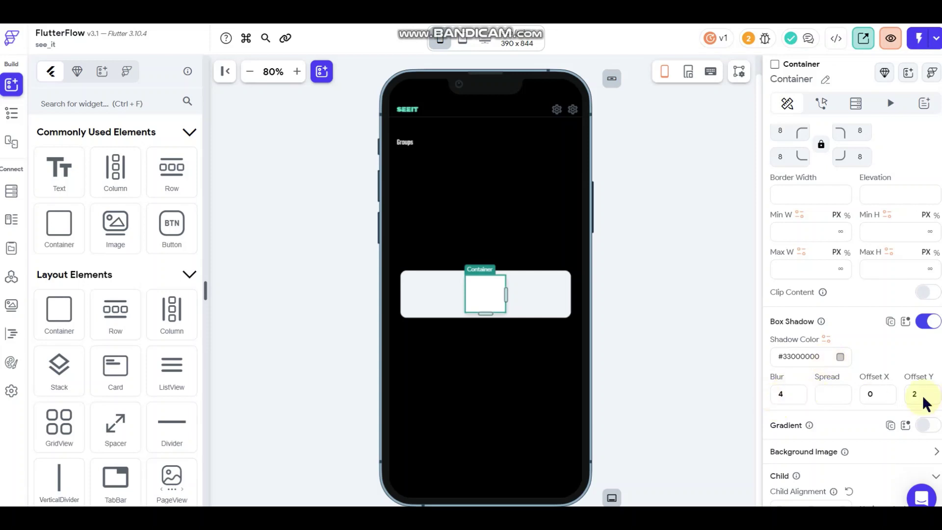
pyautogui.click(630, 313)
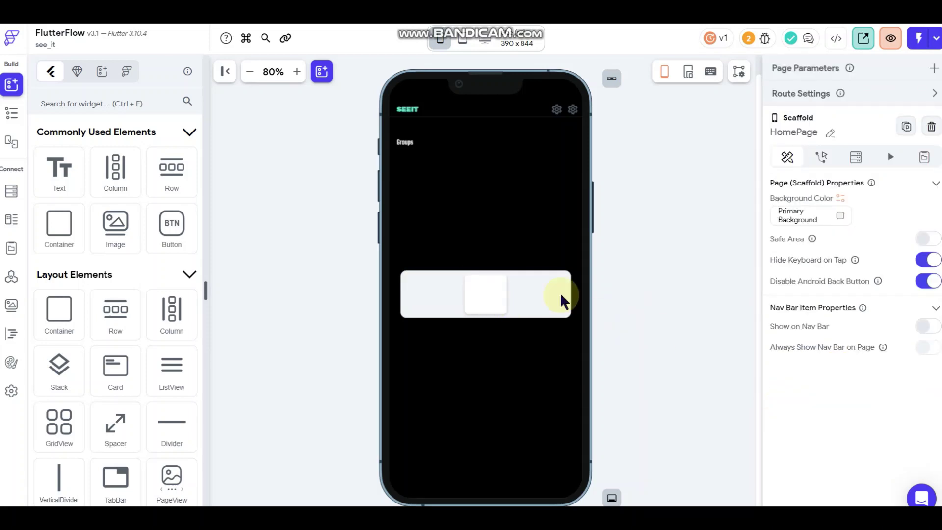
pyautogui.scroll(-6, 899, 336)
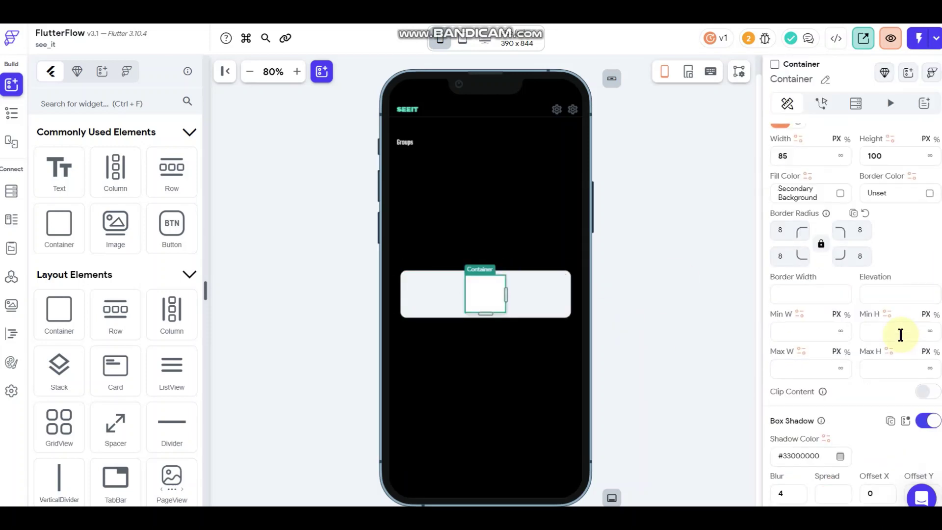
pyautogui.scroll(-4, 894, 333)
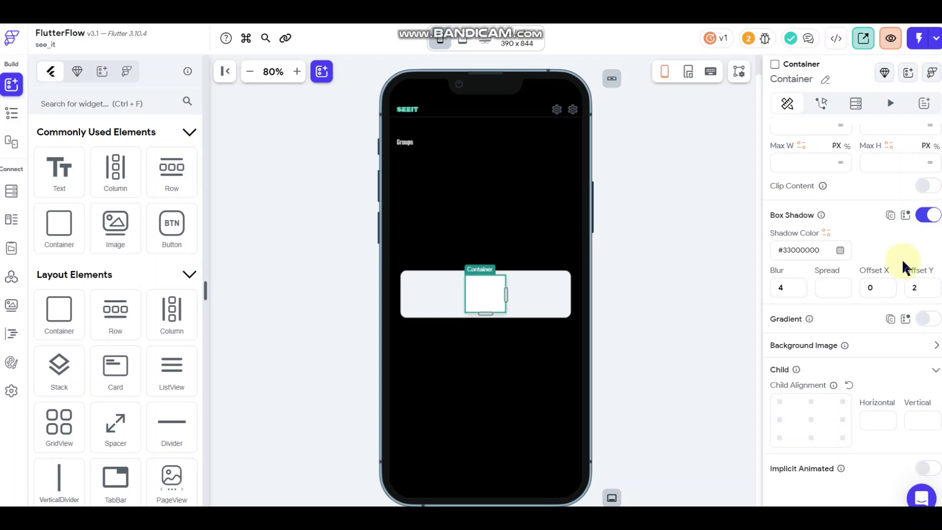
# Step: Duplicate the inner Container twice so the Row holds three identical white tiles
pyautogui.rightClick(492, 299)
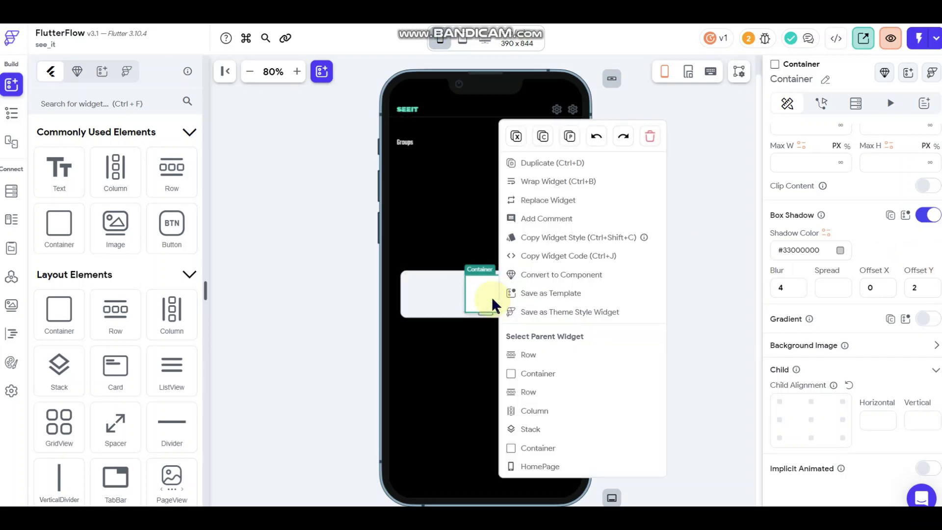
pyautogui.click(553, 162)
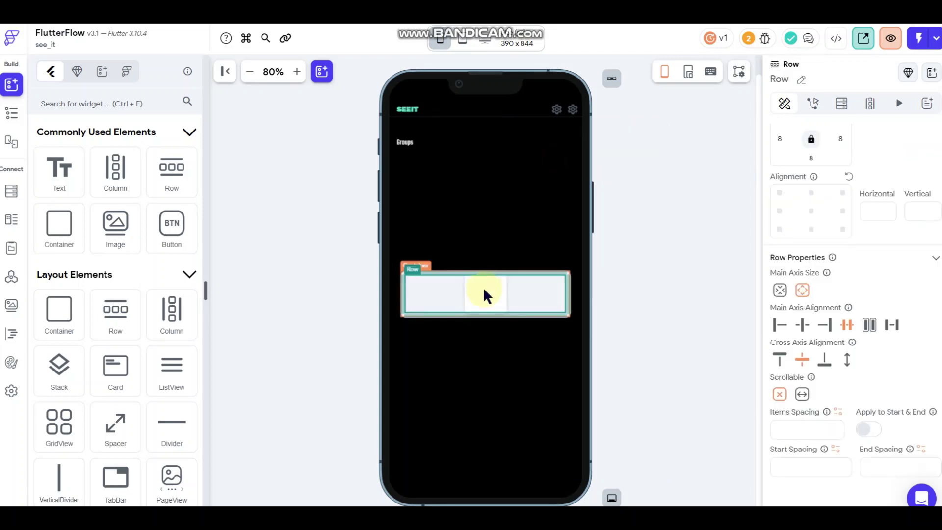
pyautogui.click(492, 295)
pyautogui.rightClick(508, 292)
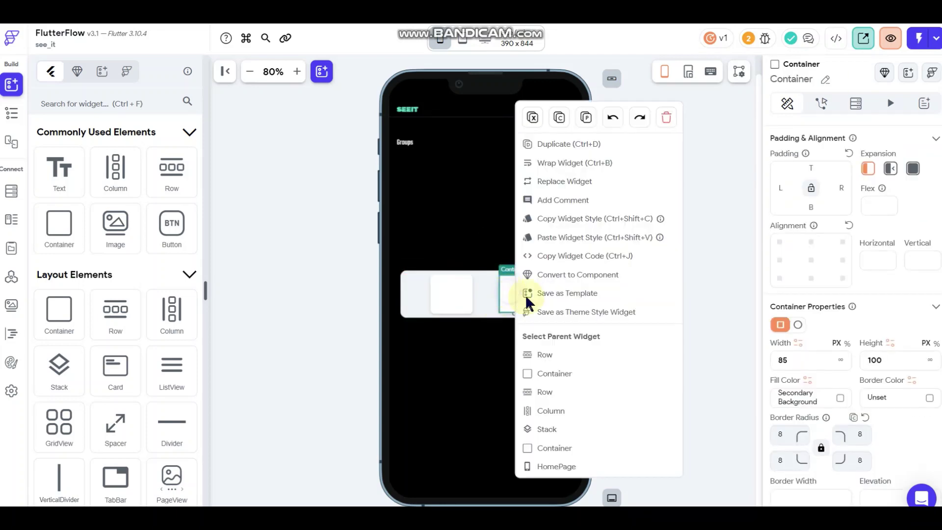
pyautogui.click(574, 146)
pyautogui.click(644, 293)
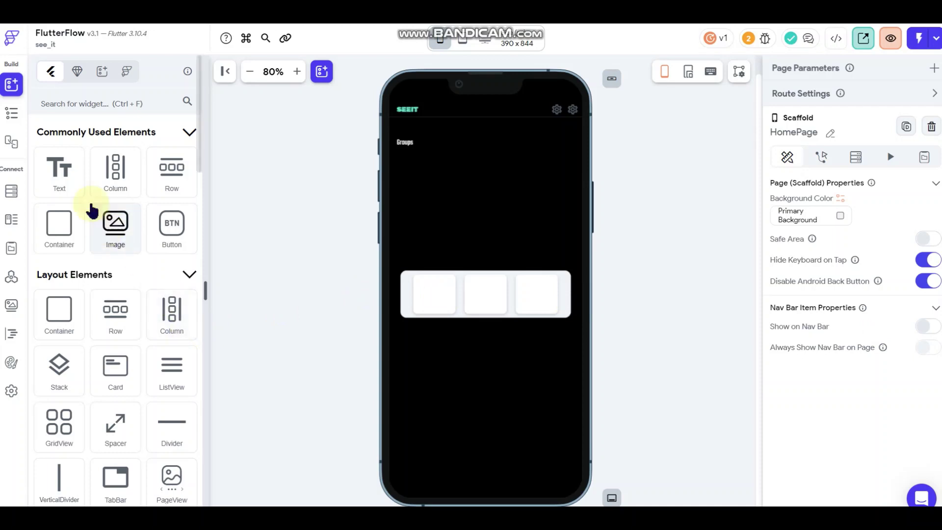
# Step: Add a second Column to the Stack in the widget tree and set its alignment to the center
pyautogui.click(11, 112)
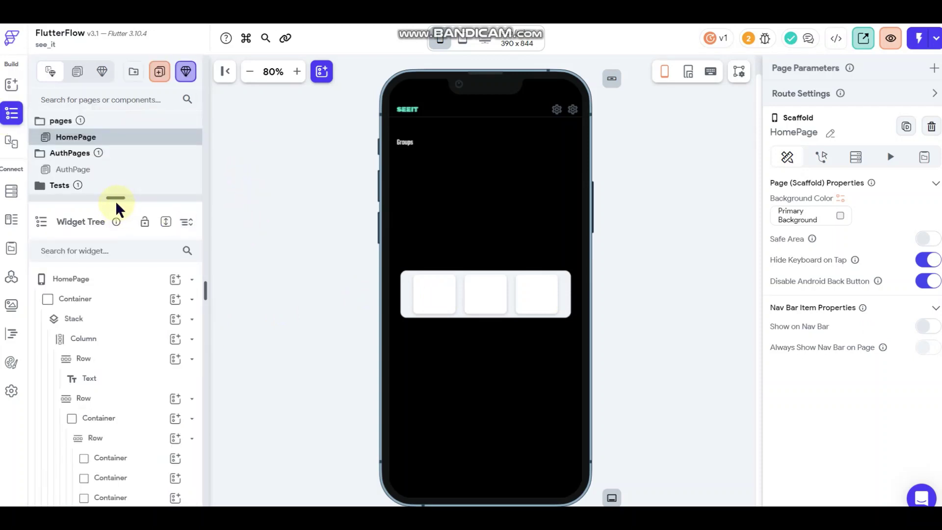
pyautogui.moveTo(116, 198); pyautogui.dragTo(118, 128)
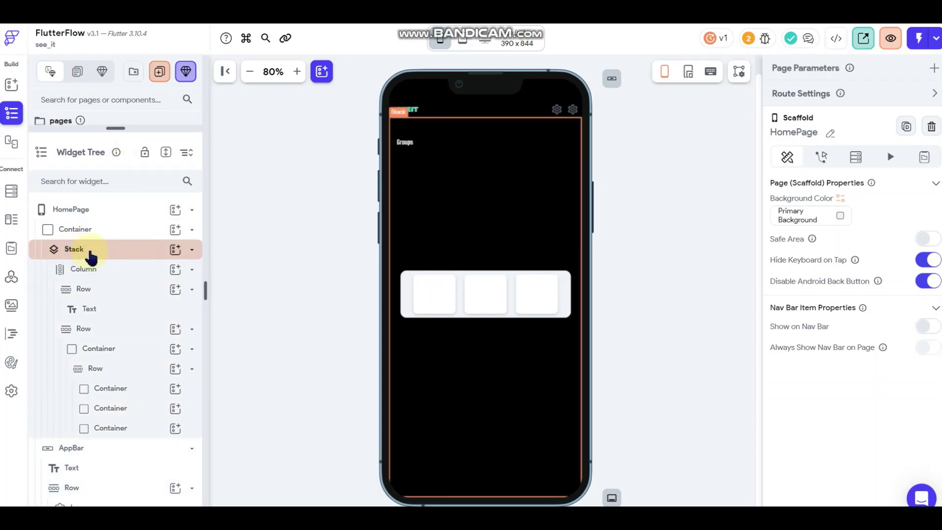
pyautogui.click(192, 271)
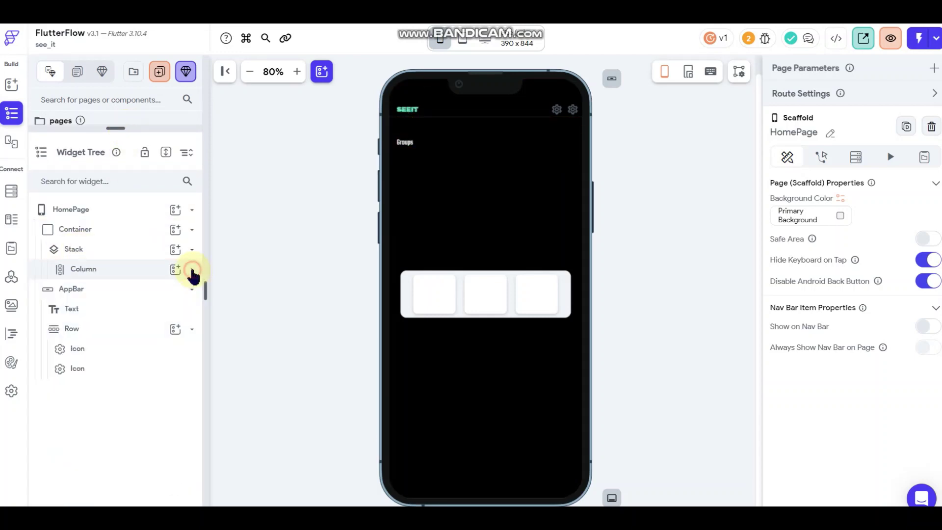
pyautogui.click(192, 290)
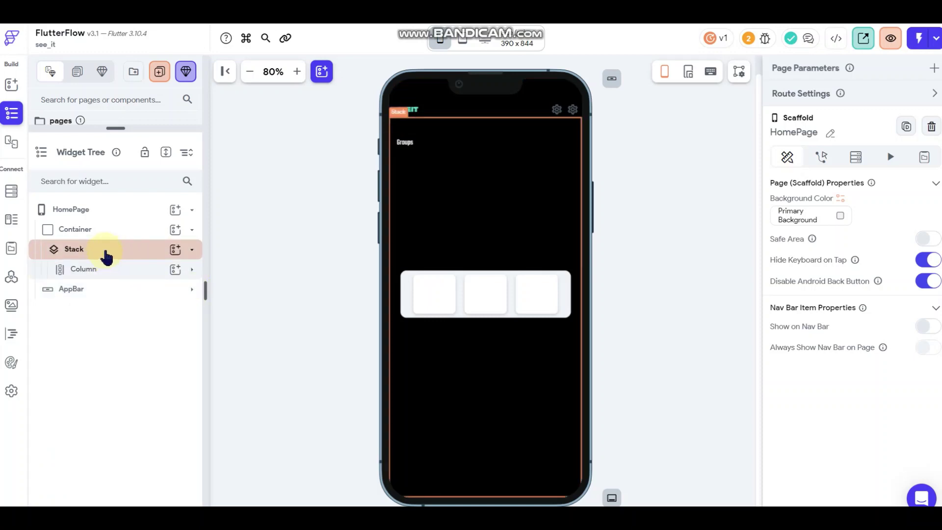
pyautogui.click(175, 249)
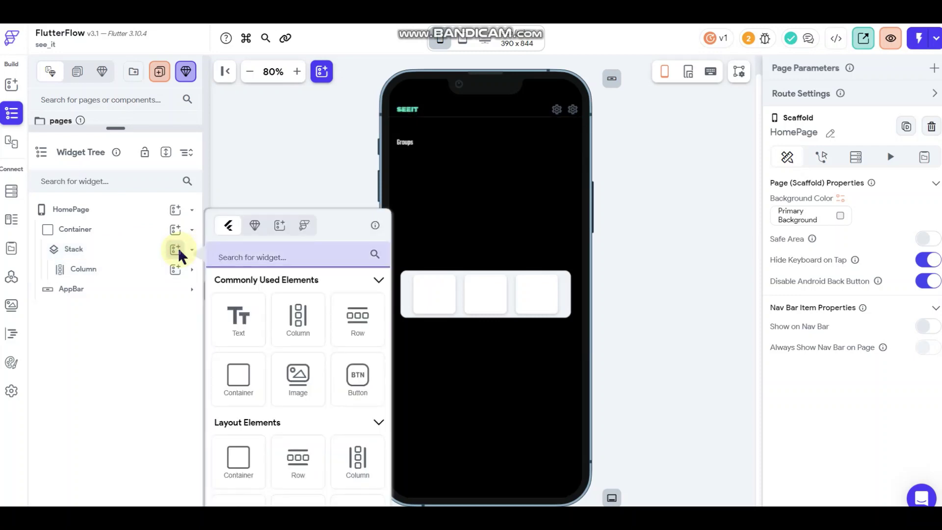
pyautogui.click(293, 319)
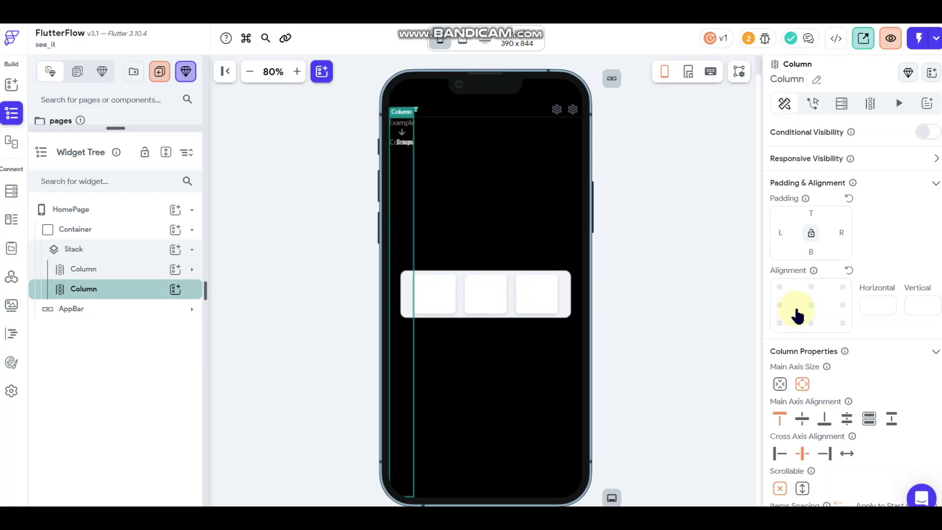
pyautogui.click(810, 305)
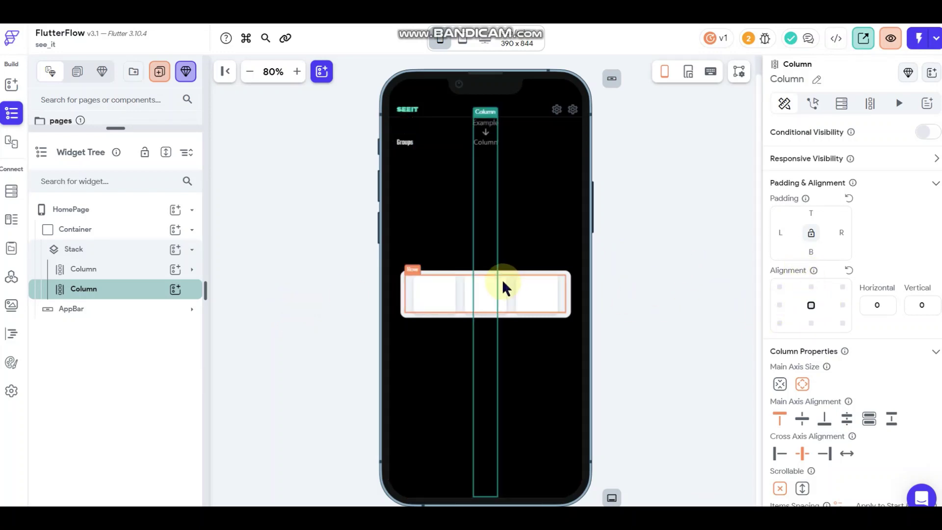
pyautogui.click(462, 268)
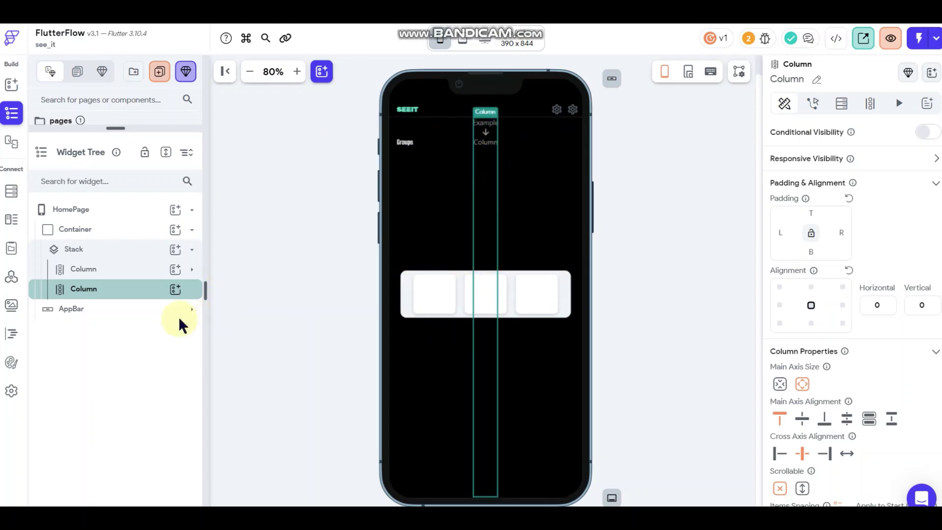
# Step: Try the minimum main axis size on the new Column and switch it back to maximum
pyautogui.click(783, 332)
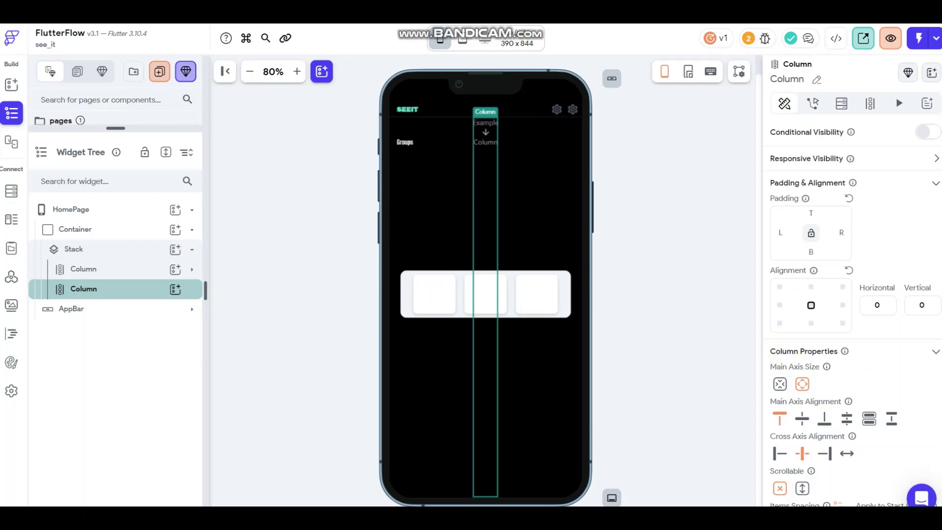
pyautogui.click(779, 384)
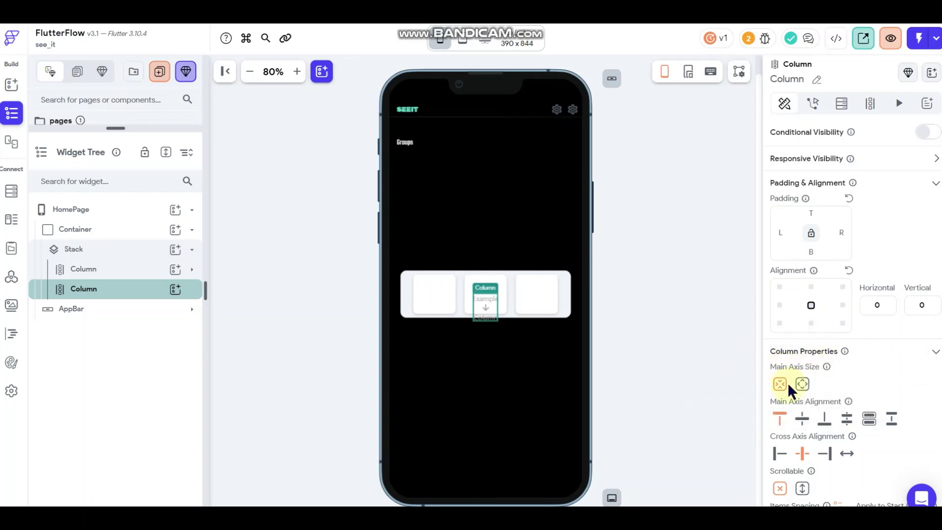
pyautogui.click(801, 384)
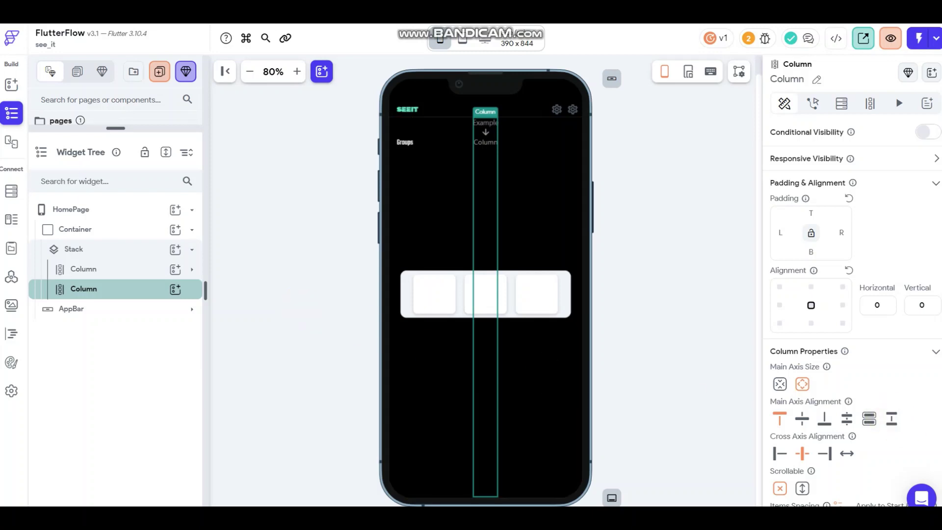
# Step: Add a Container inside the Stack's second Column and set that Column's main axis alignment to End
pyautogui.click(175, 289)
pyautogui.scroll(-2, 295, 361)
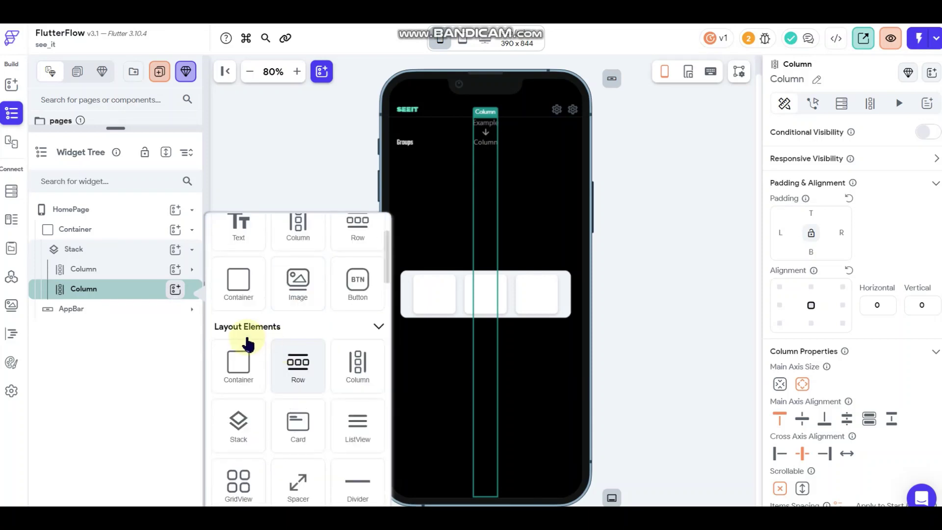
pyautogui.click(233, 294)
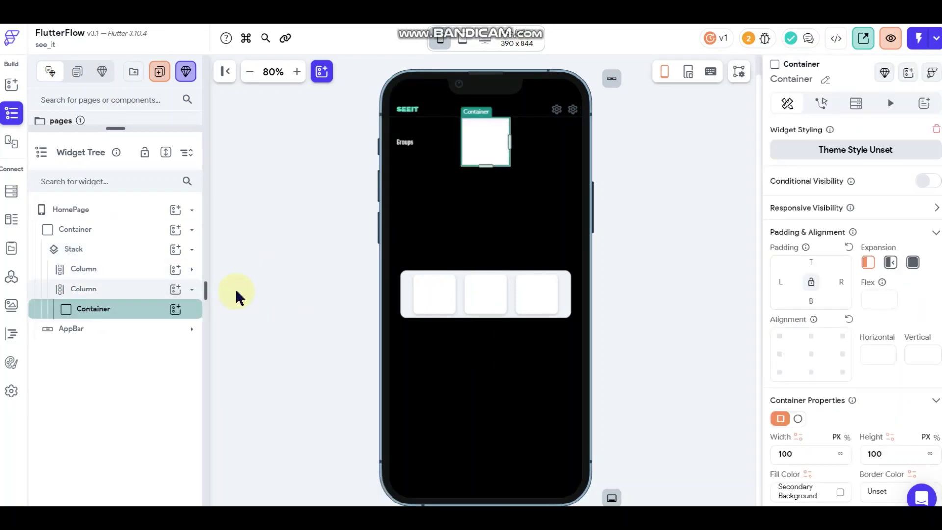
pyautogui.click(495, 237)
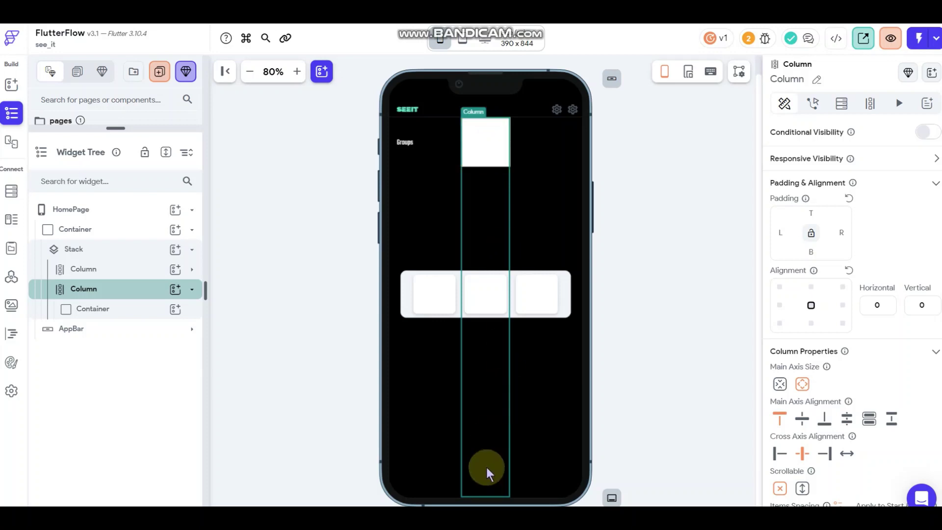
pyautogui.click(826, 422)
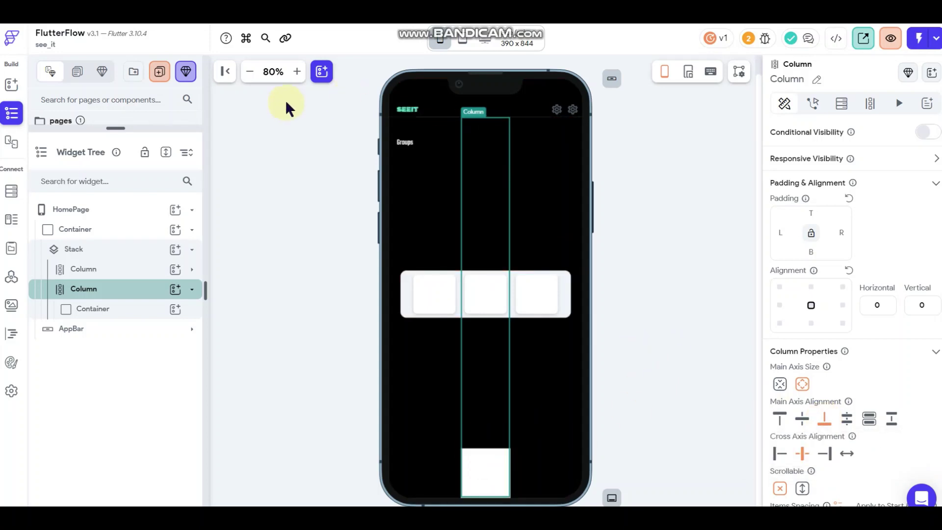
pyautogui.click(249, 71)
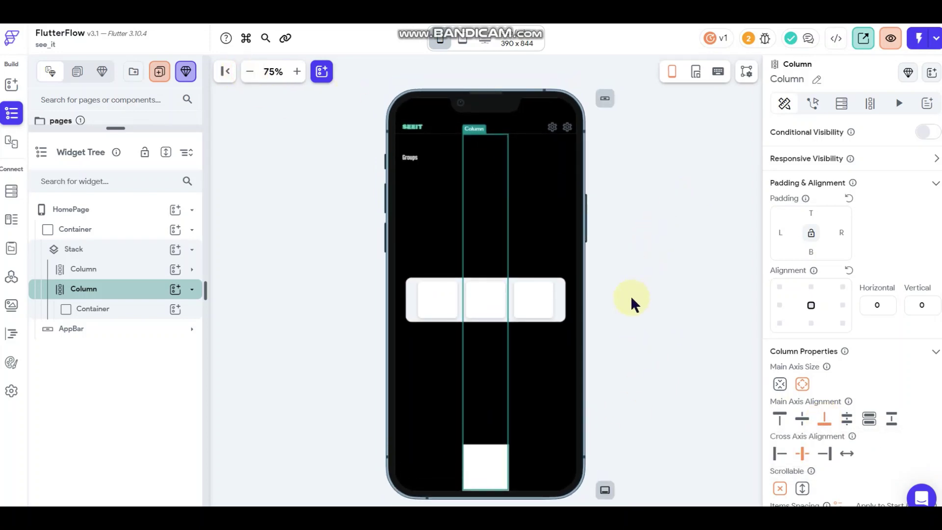
pyautogui.click(296, 71)
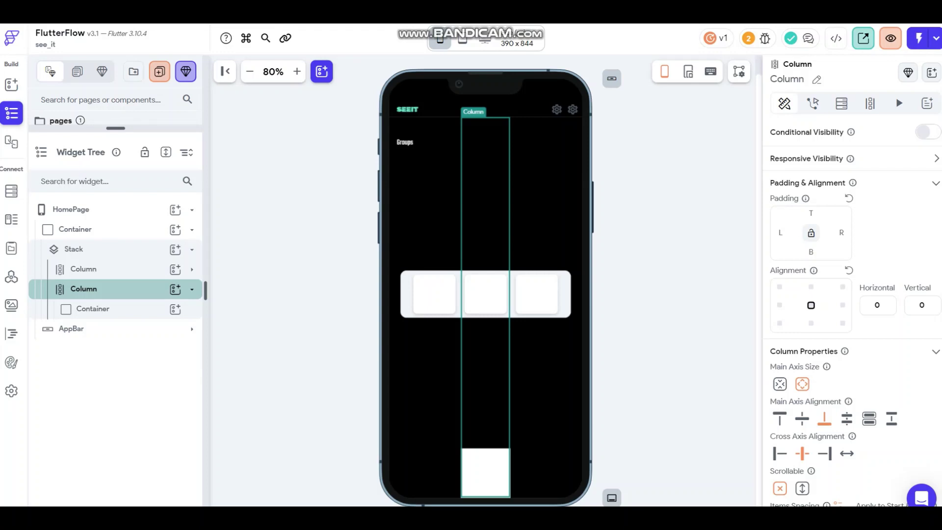
# Step: Set the new Container's width to infinite and its height to 100 percent
pyautogui.click(482, 474)
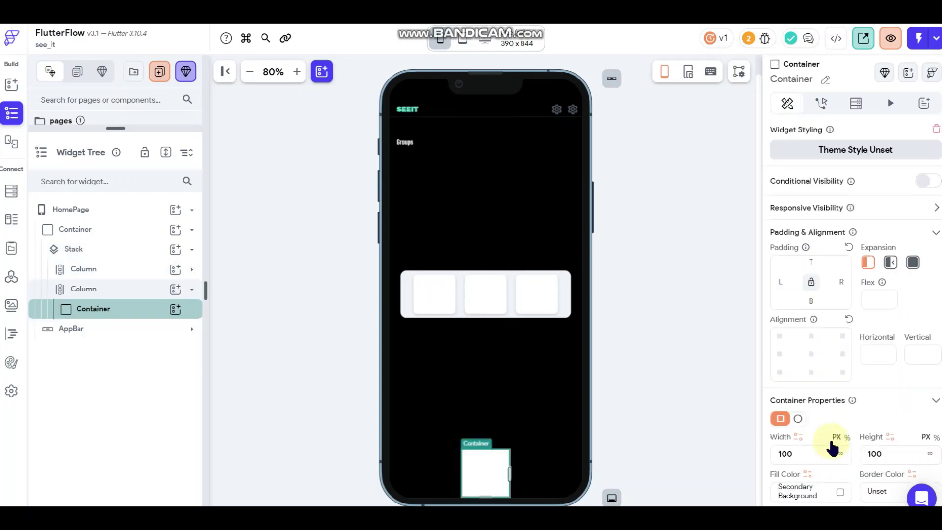
pyautogui.click(841, 453)
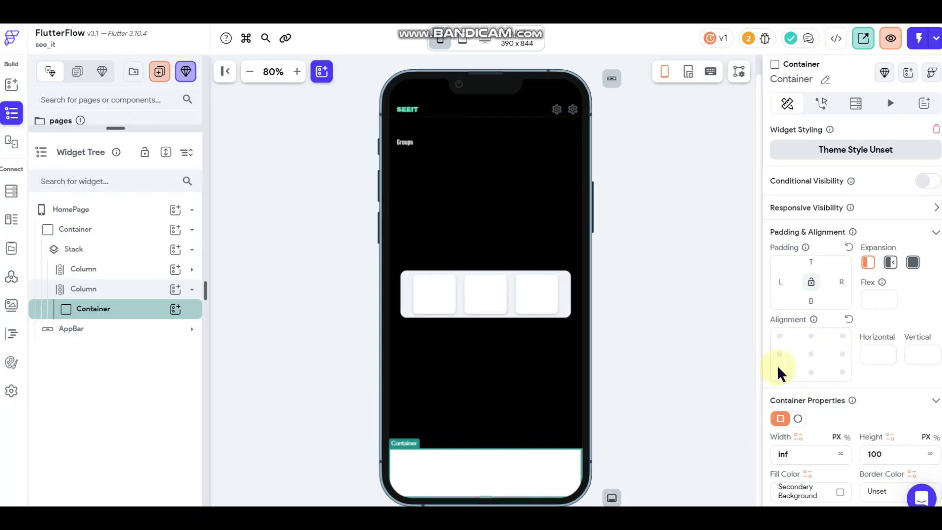
pyautogui.scroll(-1, 893, 434)
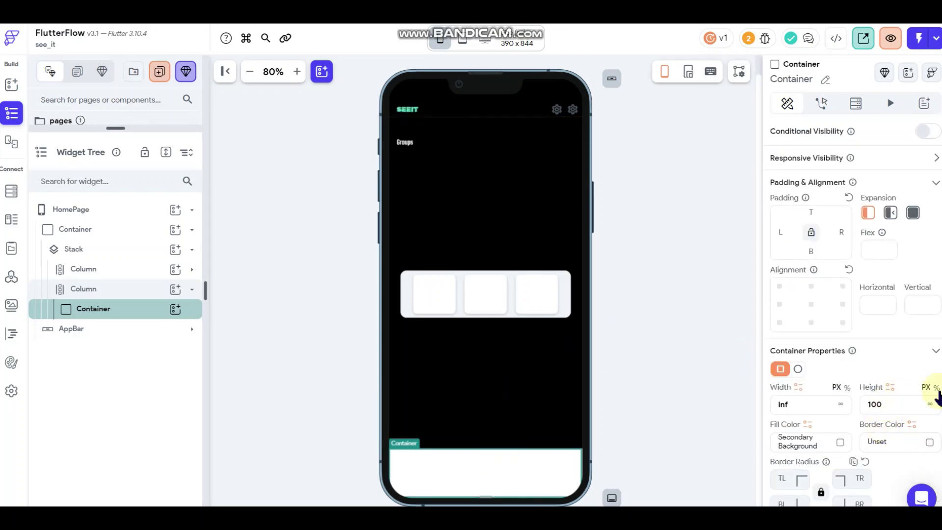
pyautogui.doubleClick(913, 406)
pyautogui.press('BackSpace')
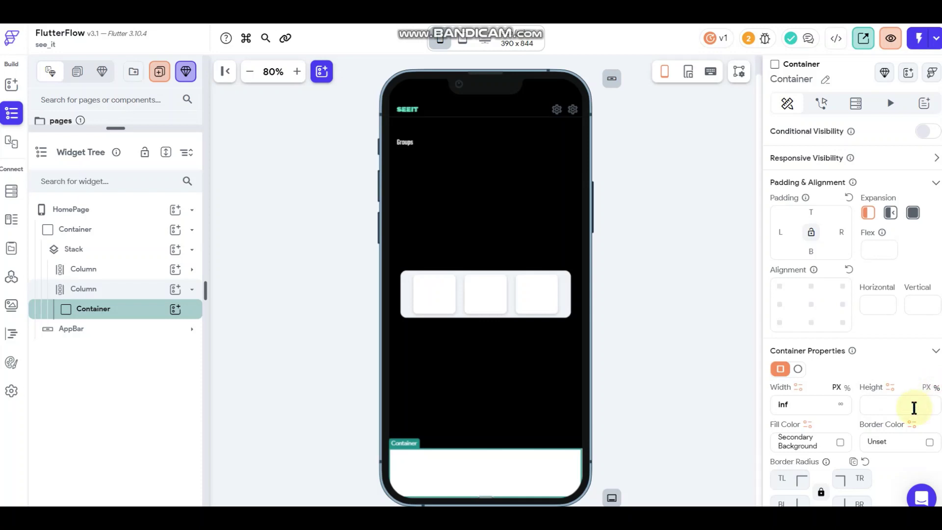
pyautogui.write('100')
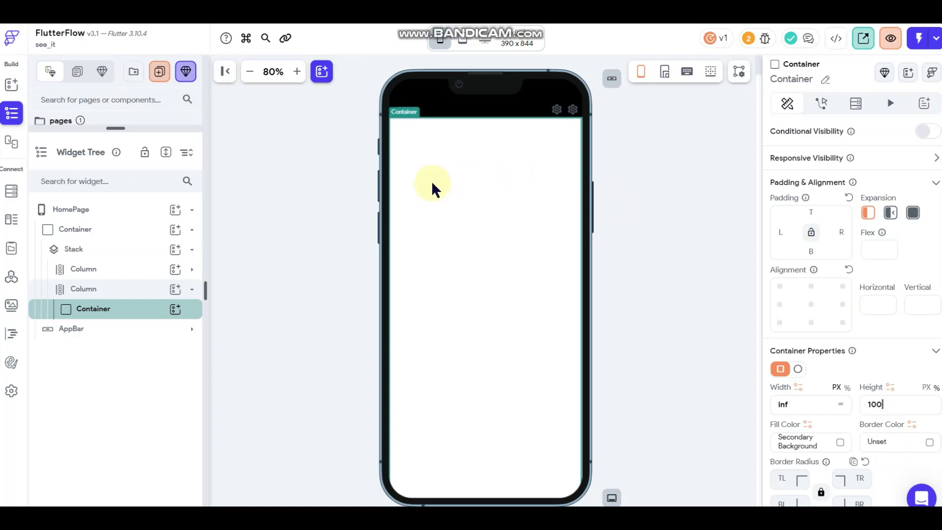
# Step: Give the second Column's Container a top padding of 450
pyautogui.click(814, 214)
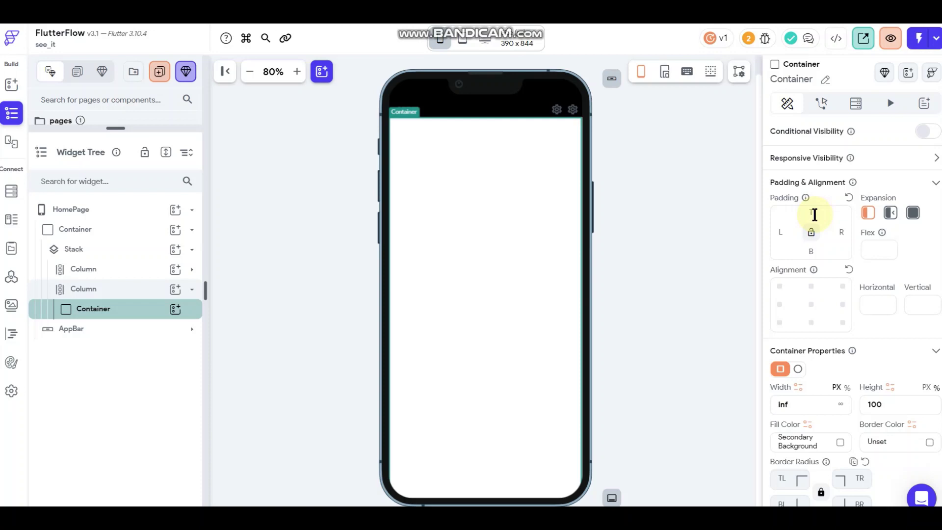
pyautogui.write('40')
pyautogui.write('0')
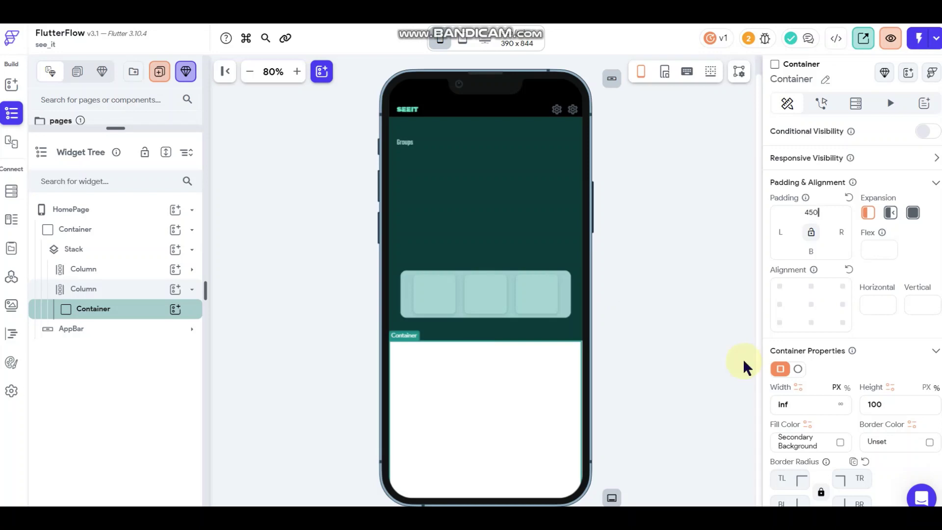
# Step: Set the fill color of the second Column's Container to #2A2A2A
pyautogui.scroll(-1, 834, 390)
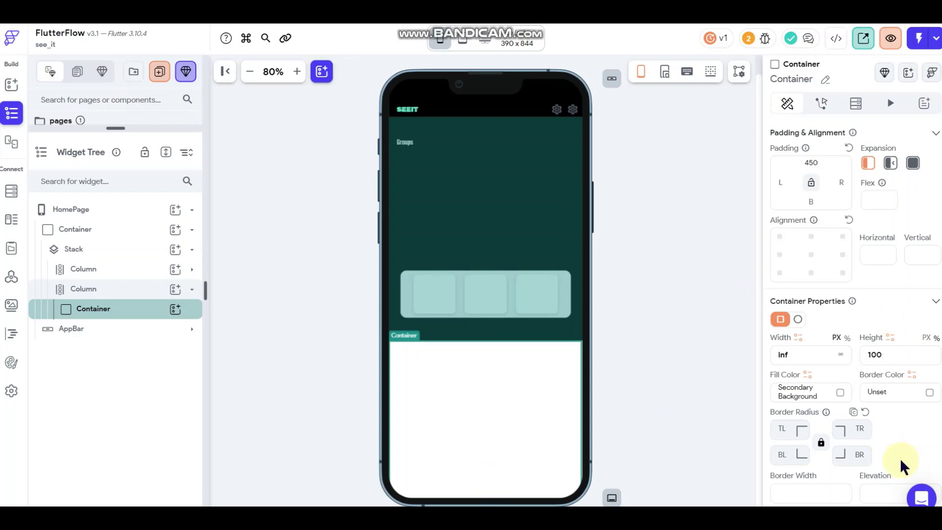
pyautogui.click(834, 392)
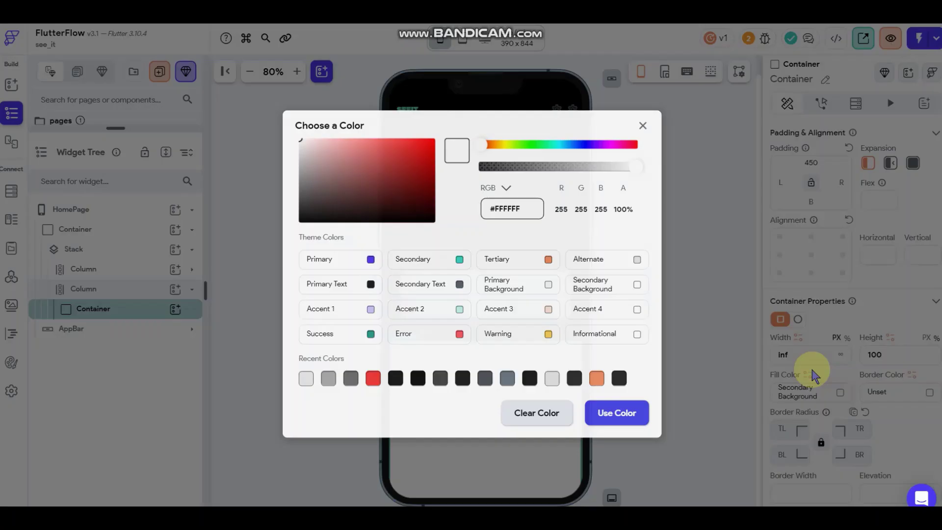
pyautogui.click(534, 212)
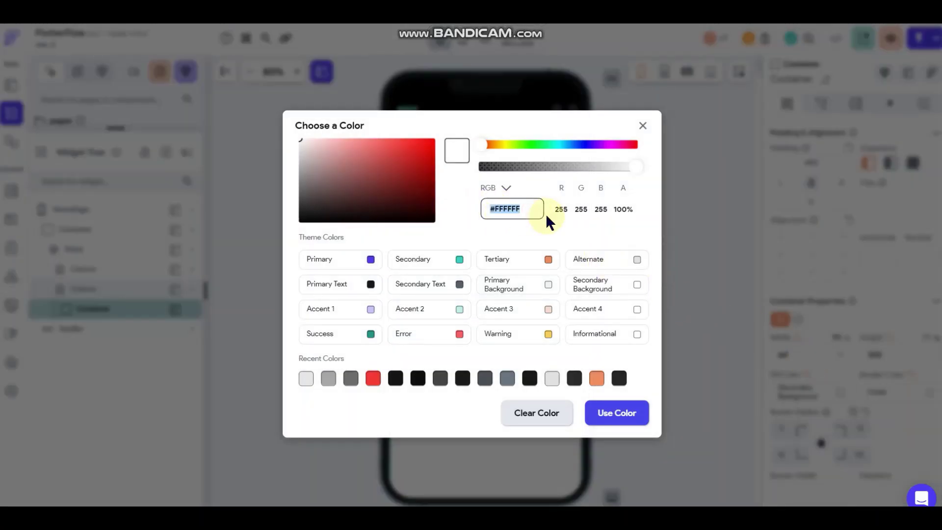
pyautogui.write('#2A2A2A')
pyautogui.click(619, 416)
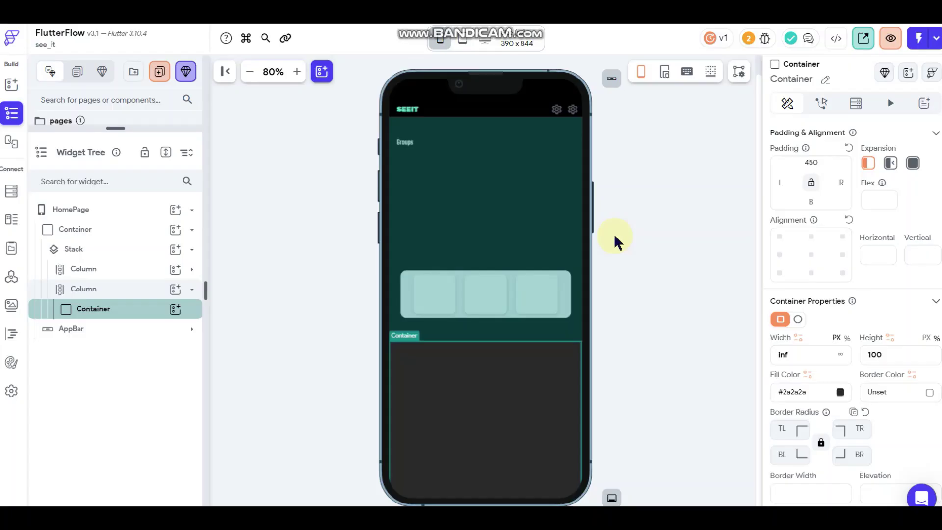
pyautogui.click(696, 320)
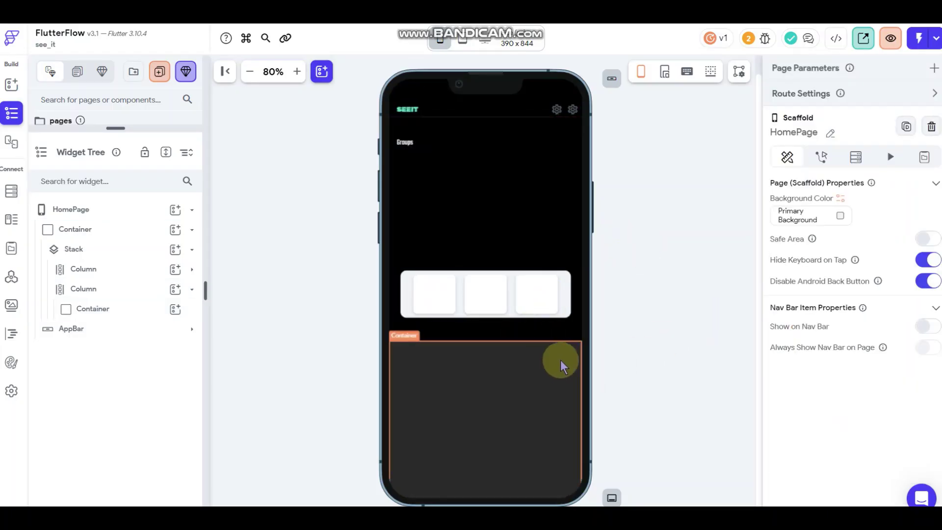
# Step: Unlink the dark Container's corner radii and set the top-left and top-right radius to 40
pyautogui.click(559, 373)
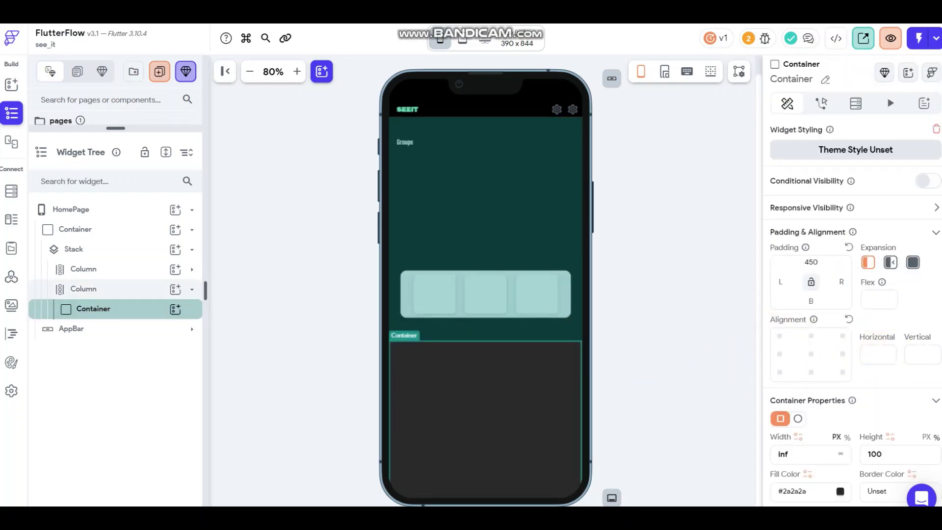
pyautogui.scroll(-3, 834, 324)
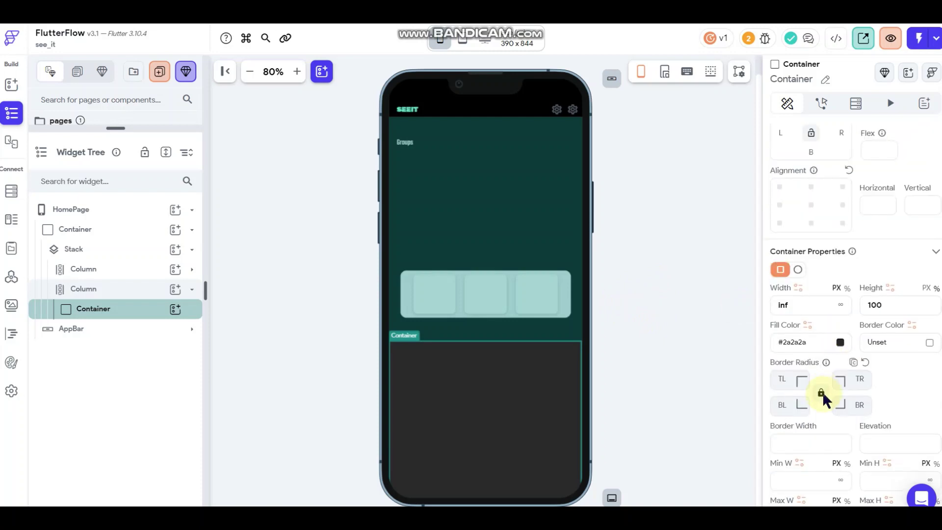
pyautogui.click(821, 392)
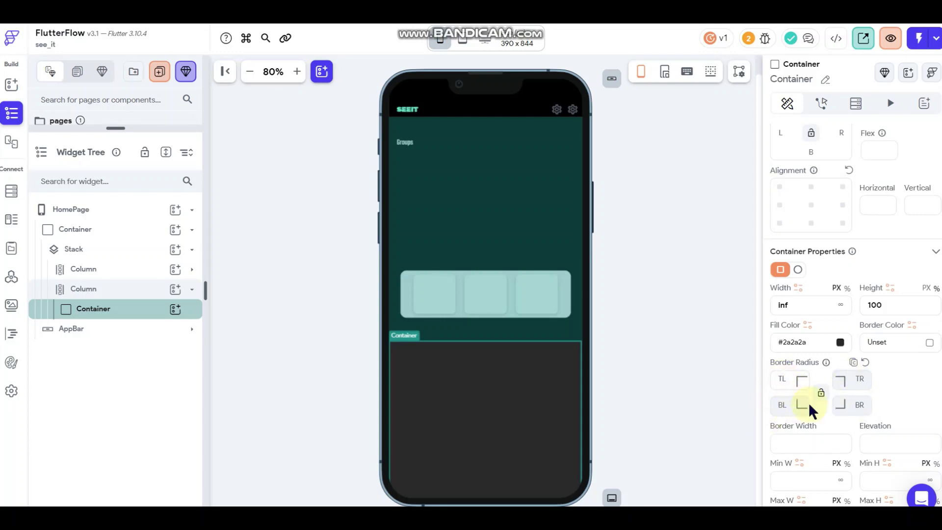
pyautogui.click(850, 381)
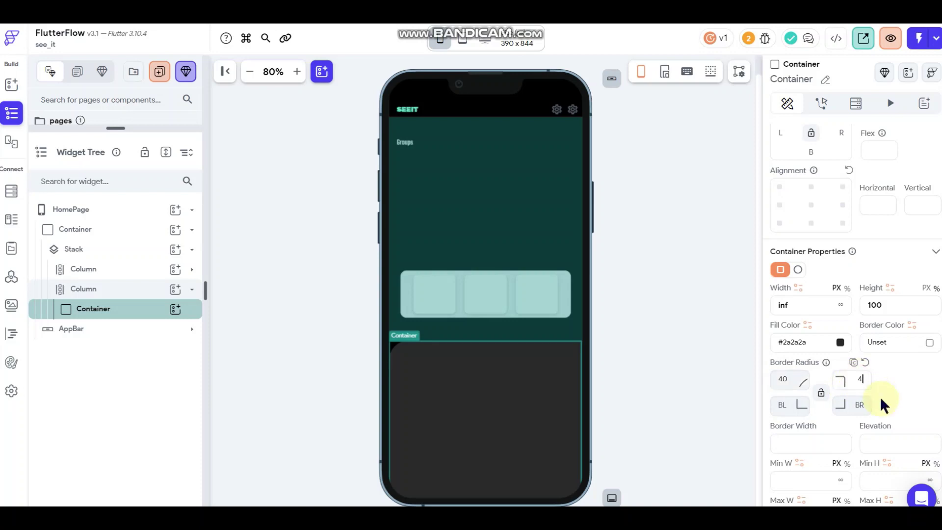
pyautogui.click(628, 341)
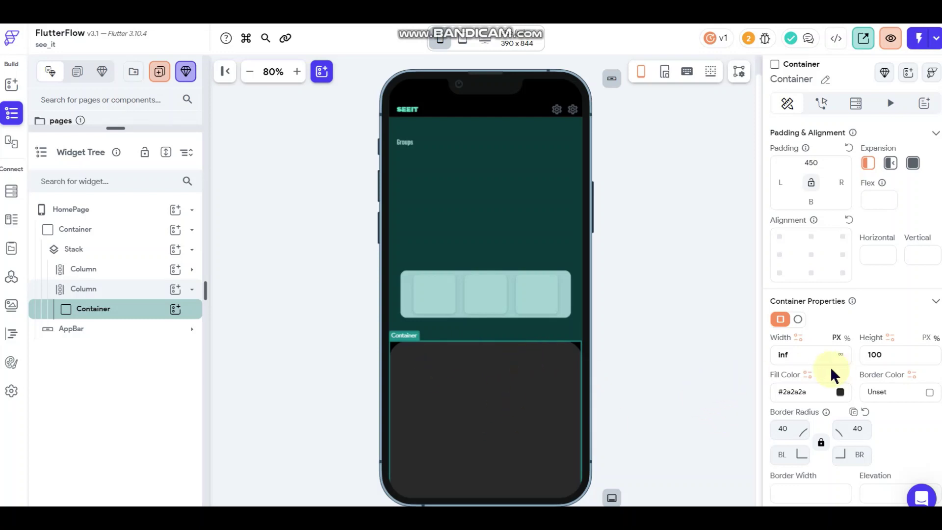
# Step: Set the dark Container's elevation to 12
pyautogui.scroll(-2, 855, 355)
pyautogui.scroll(-1, 853, 366)
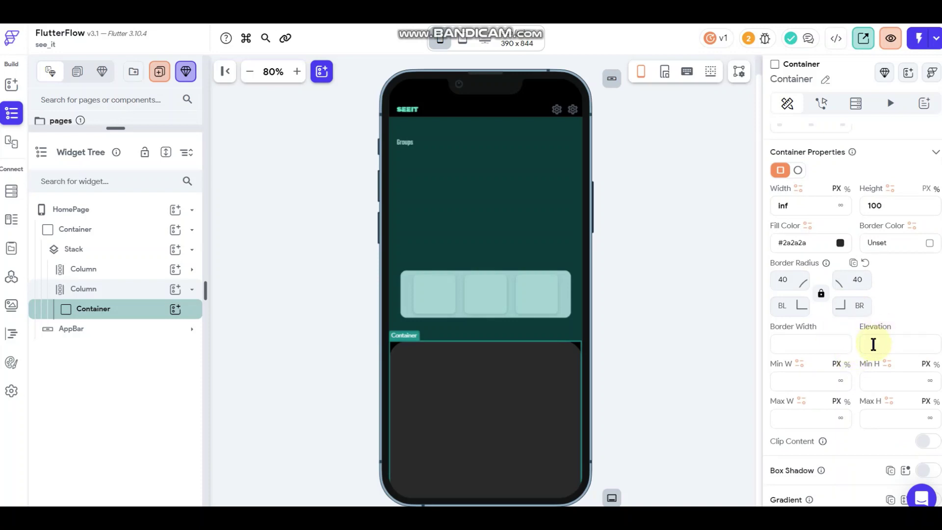
pyautogui.click(872, 344)
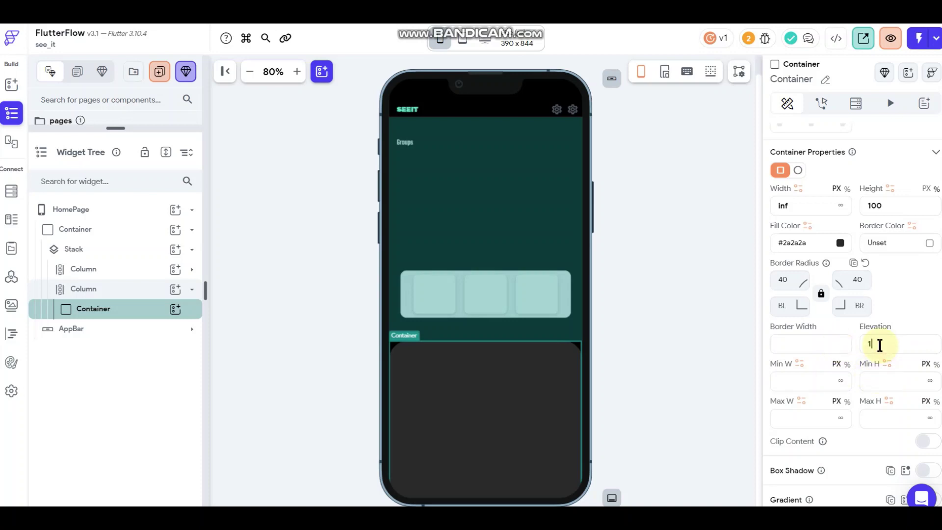
pyautogui.click(654, 374)
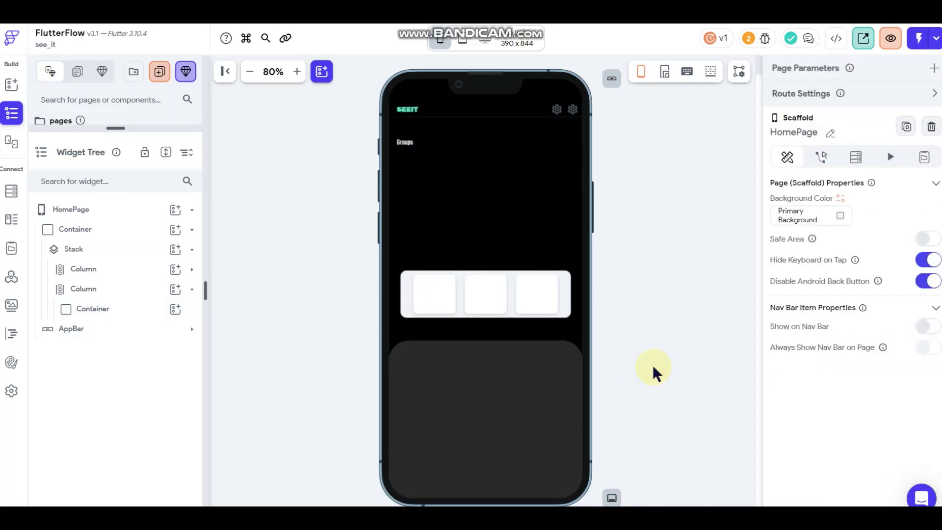
# Step: Limit the dark Container's maximum height to 91 percent
pyautogui.click(524, 372)
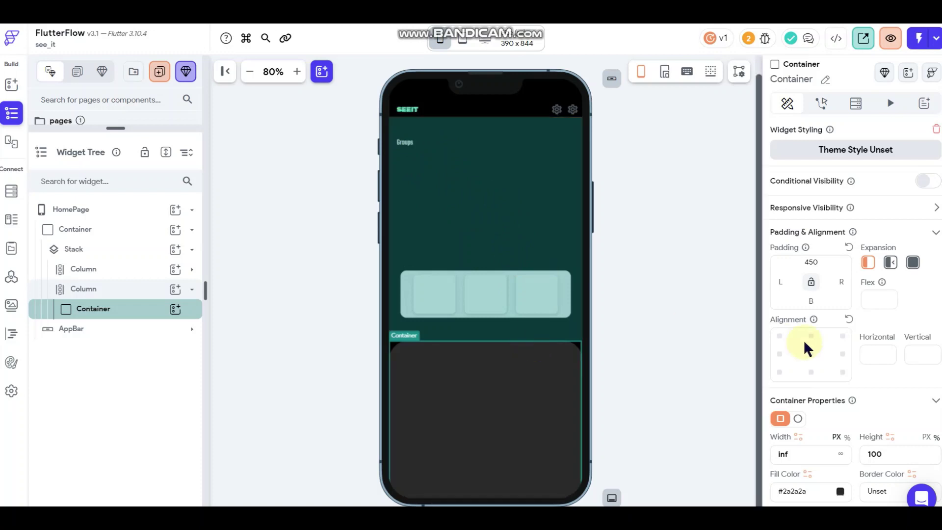
pyautogui.scroll(-6, 832, 353)
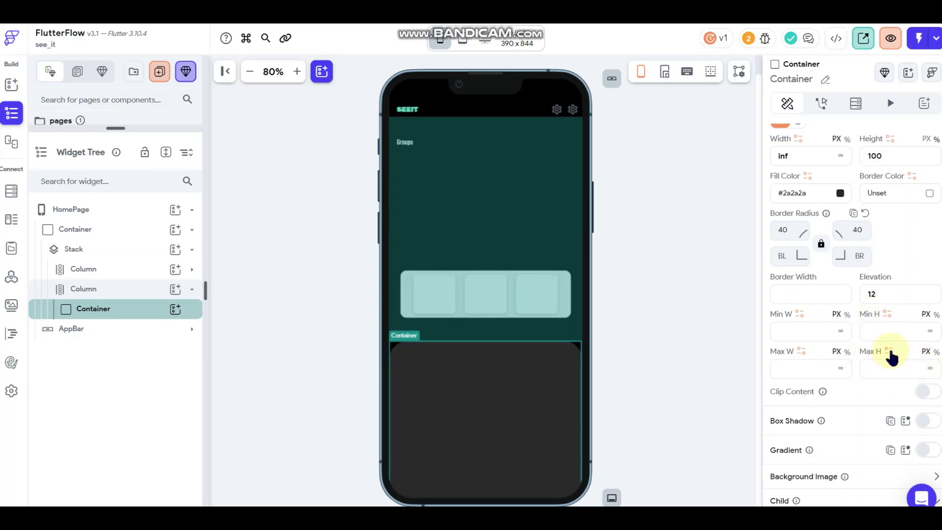
pyautogui.click(935, 351)
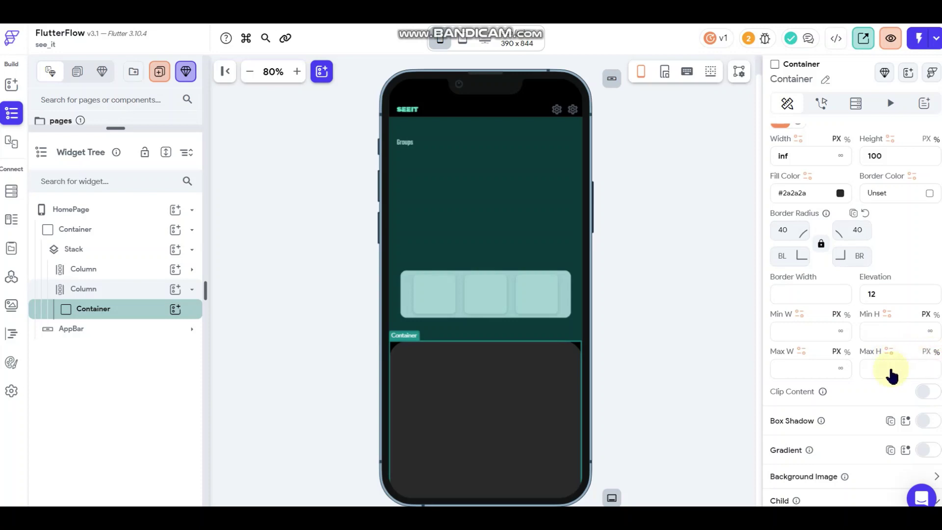
pyautogui.click(890, 369)
pyautogui.write('9')
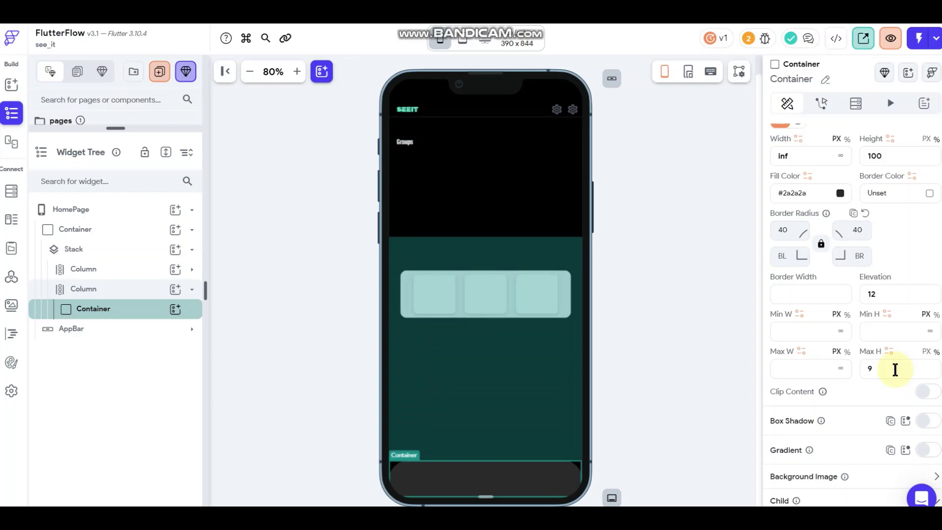
pyautogui.write('1')
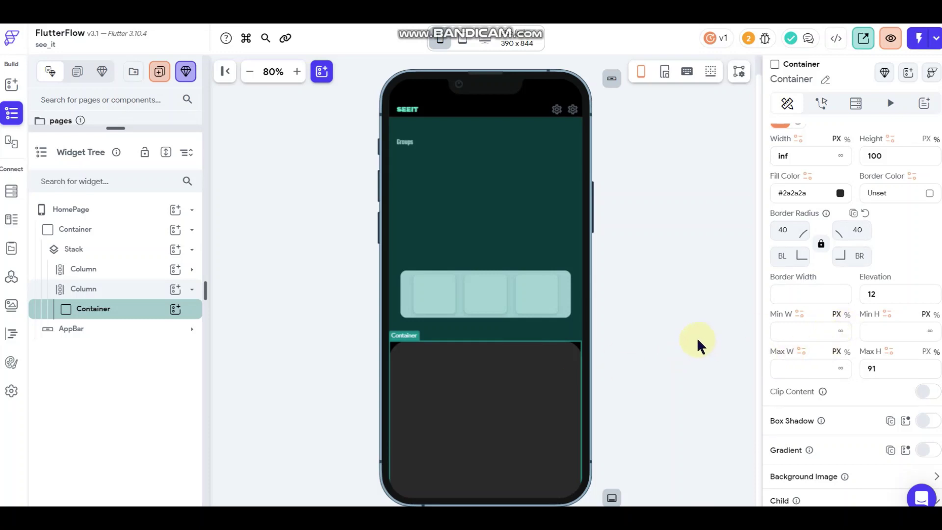
pyautogui.click(875, 290)
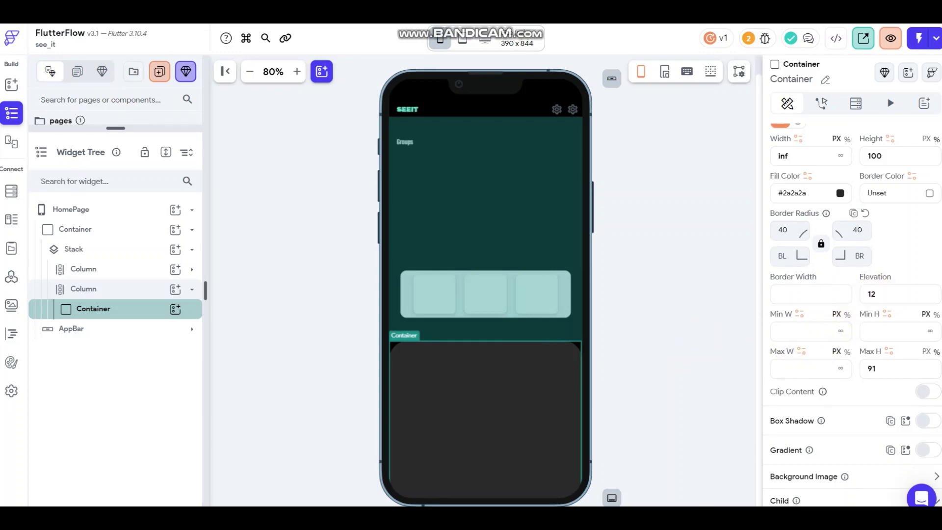
# Step: Try the minimum main axis size on the Column that holds the dark Container
pyautogui.click(112, 304)
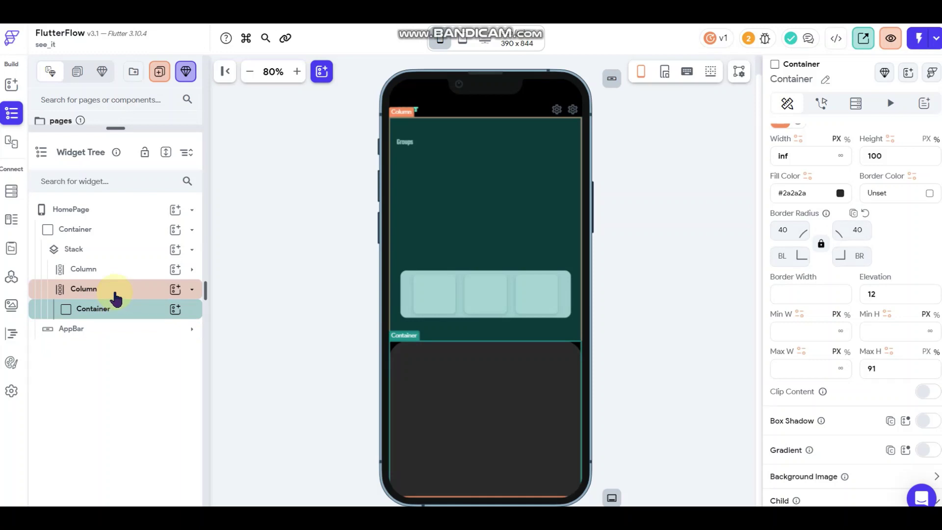
pyautogui.click(116, 294)
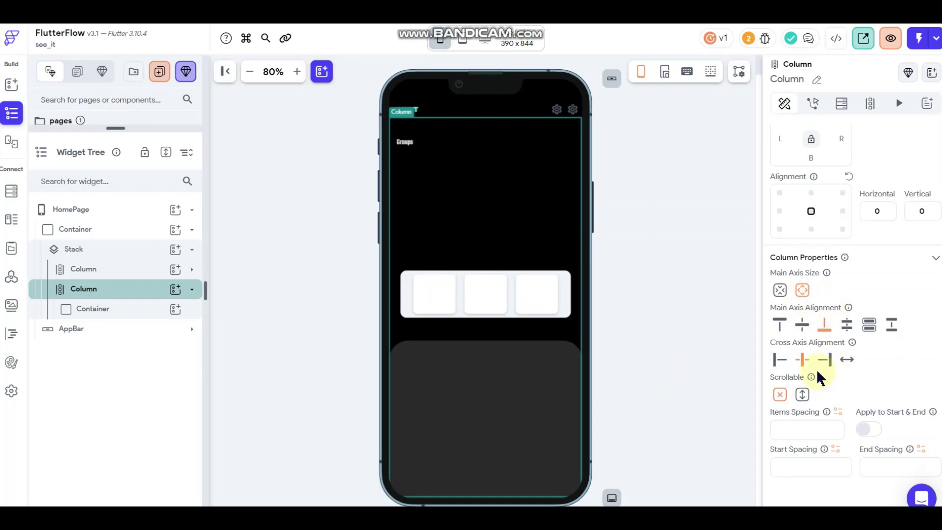
pyautogui.click(780, 291)
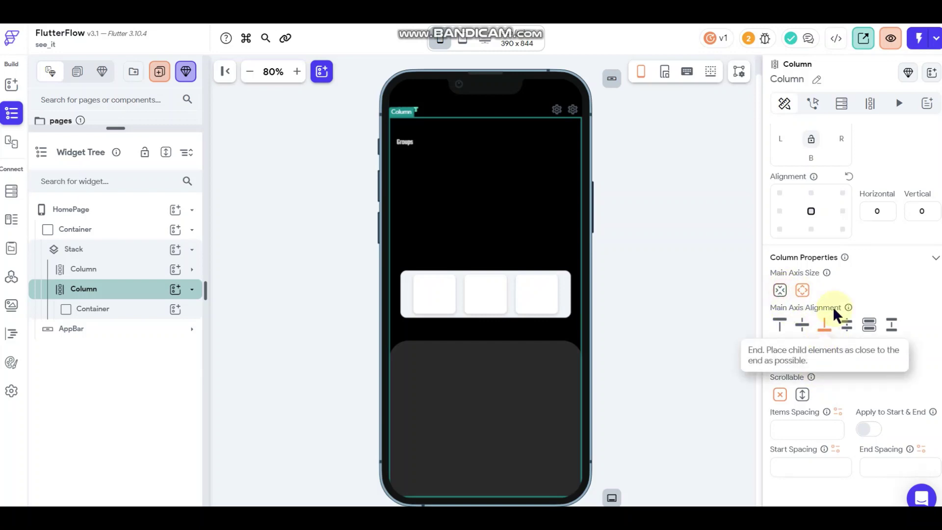
# Step: Make the Column that holds the dark Container scrollable and test scrolling the dark panel over the three-tile card
pyautogui.click(804, 393)
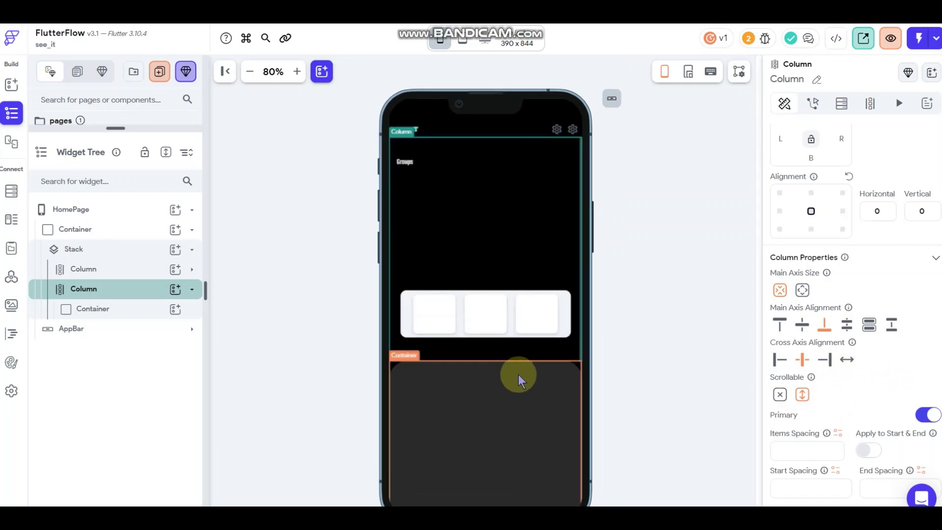
pyautogui.scroll(-5, 522, 409)
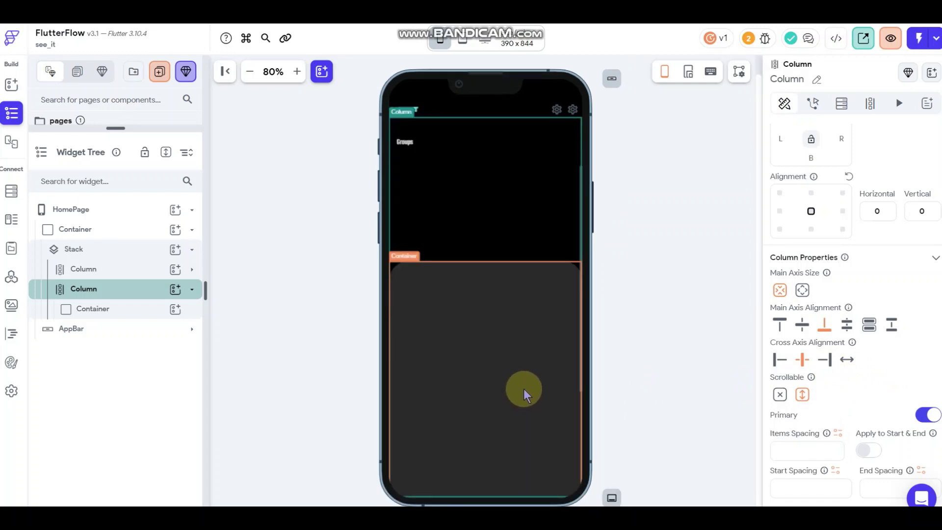
pyautogui.scroll(5, 522, 388)
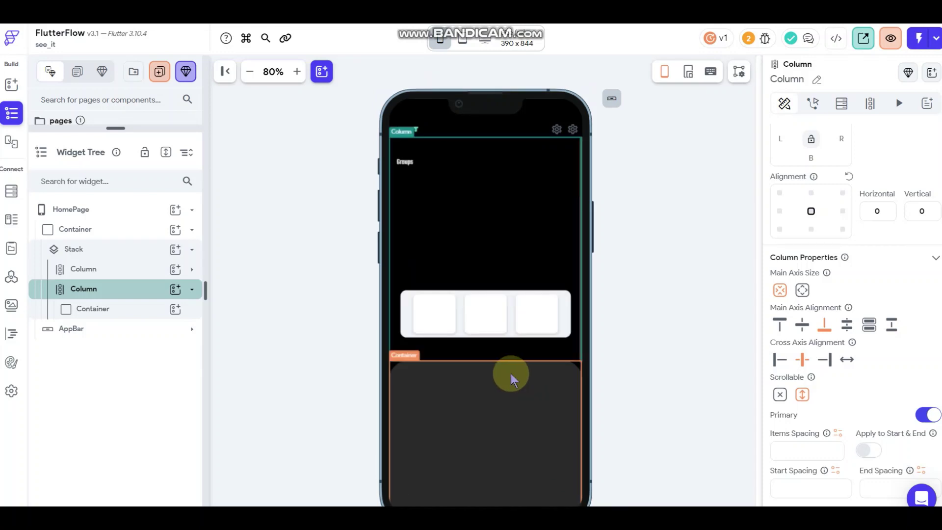
pyautogui.scroll(-5, 520, 401)
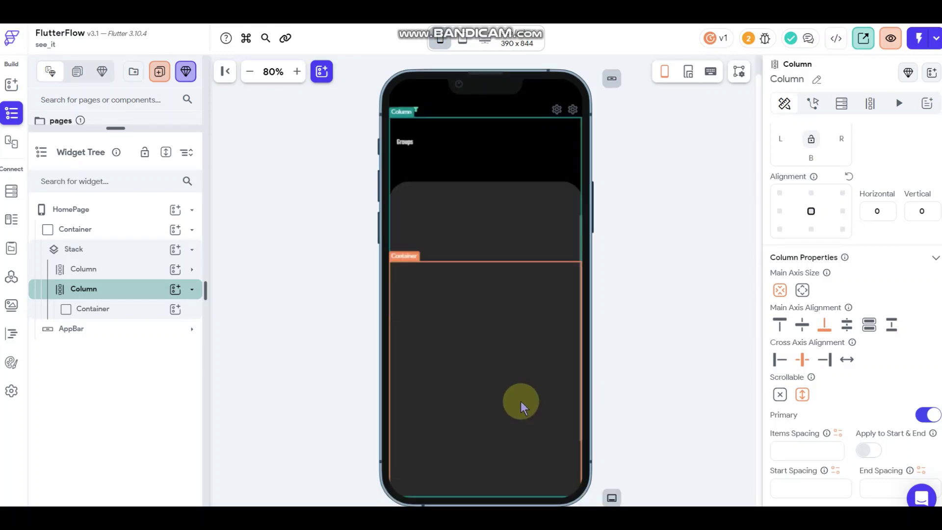
pyautogui.click(643, 324)
pyautogui.scroll(5, 528, 336)
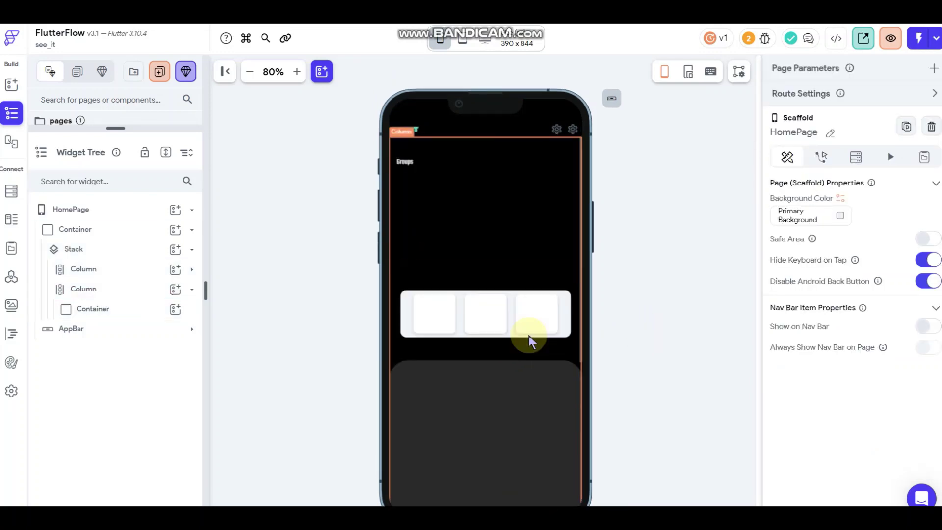
pyautogui.scroll(-5, 531, 398)
pyautogui.scroll(5, 543, 356)
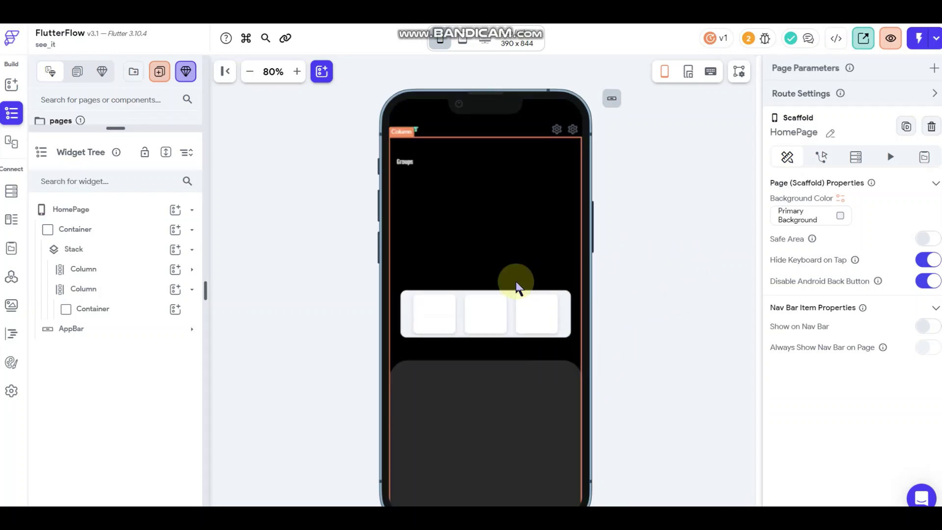
# Step: Compare the properties of the two Columns in the Stack and check how the dark panel's Column scrolls
pyautogui.click(525, 269)
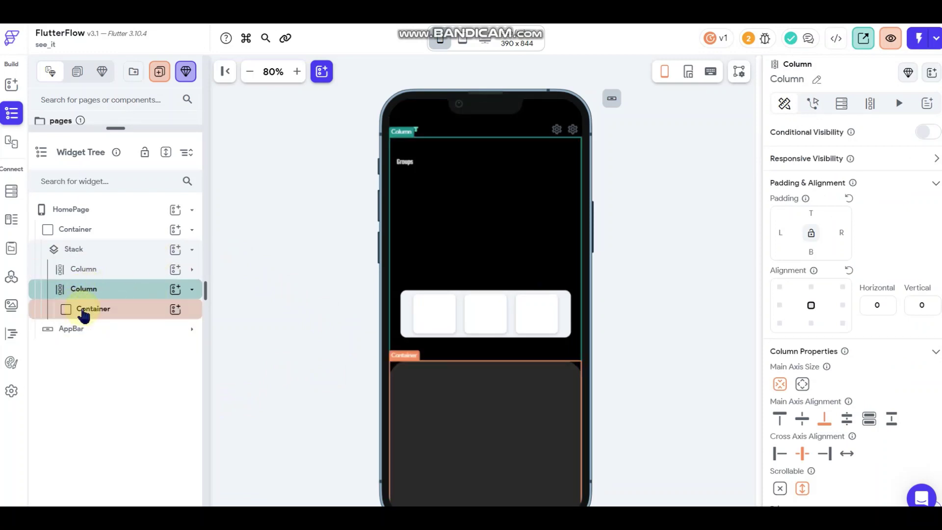
pyautogui.scroll(-2, 814, 378)
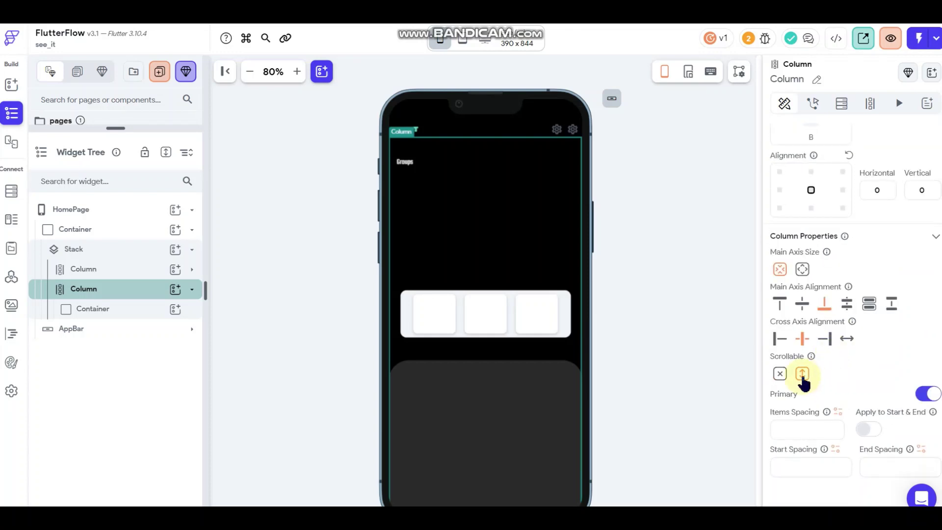
pyautogui.scroll(-3, 515, 371)
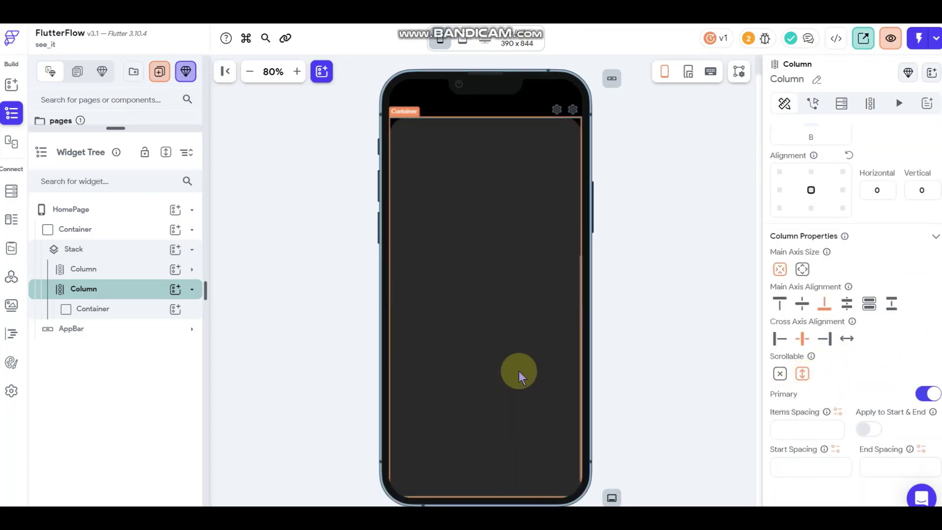
pyautogui.scroll(1, 520, 369)
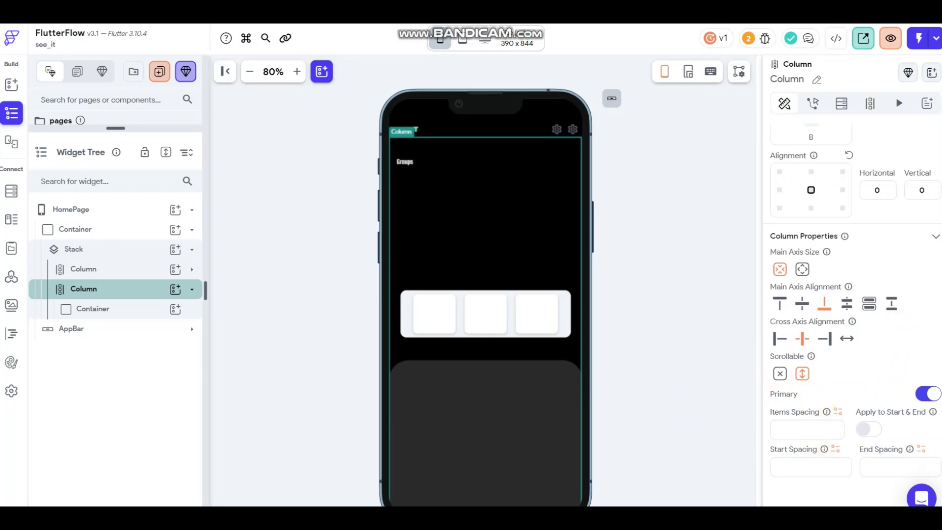
pyautogui.scroll(-2, 629, 352)
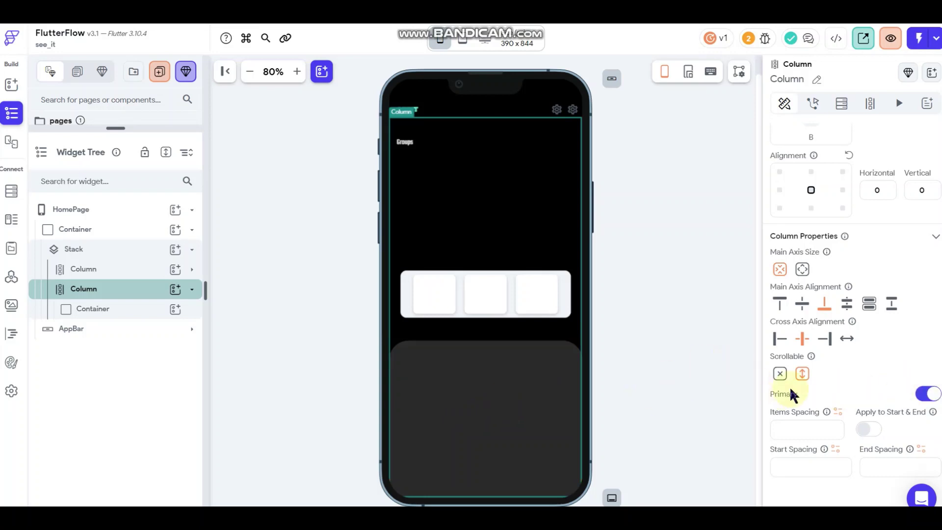
pyautogui.click(91, 273)
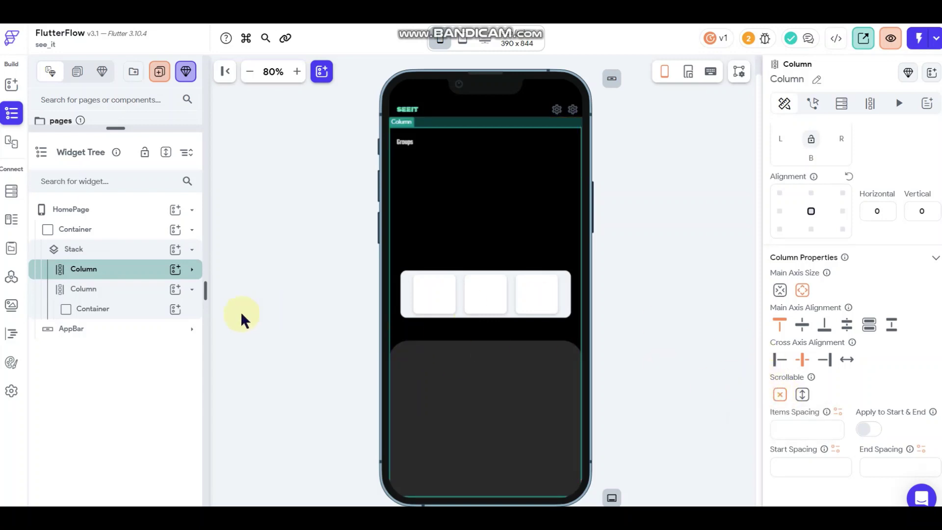
pyautogui.click(104, 292)
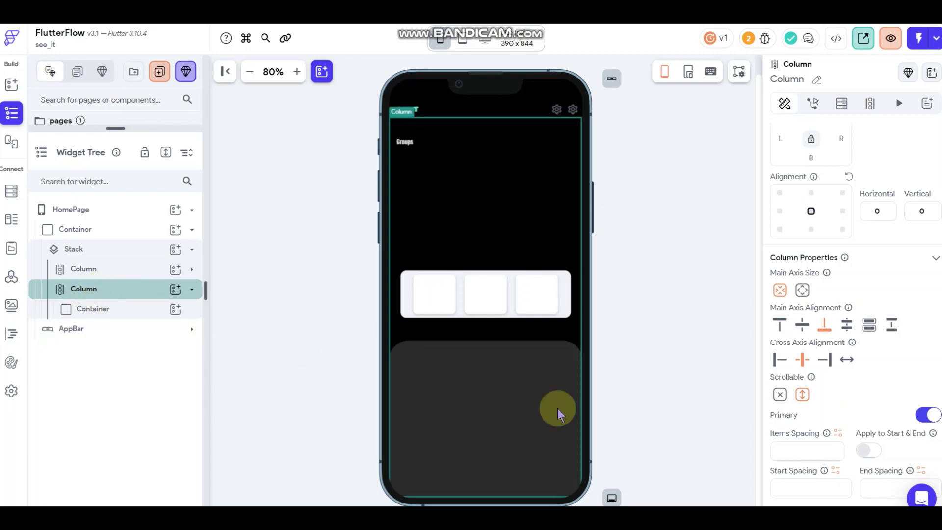
pyautogui.scroll(-5, 495, 379)
pyautogui.scroll(6, 495, 379)
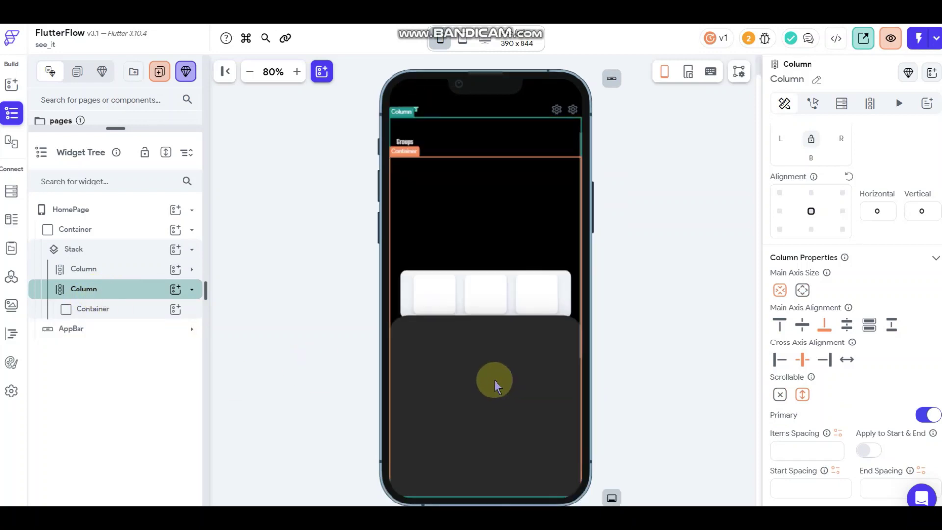
pyautogui.scroll(-1, 647, 314)
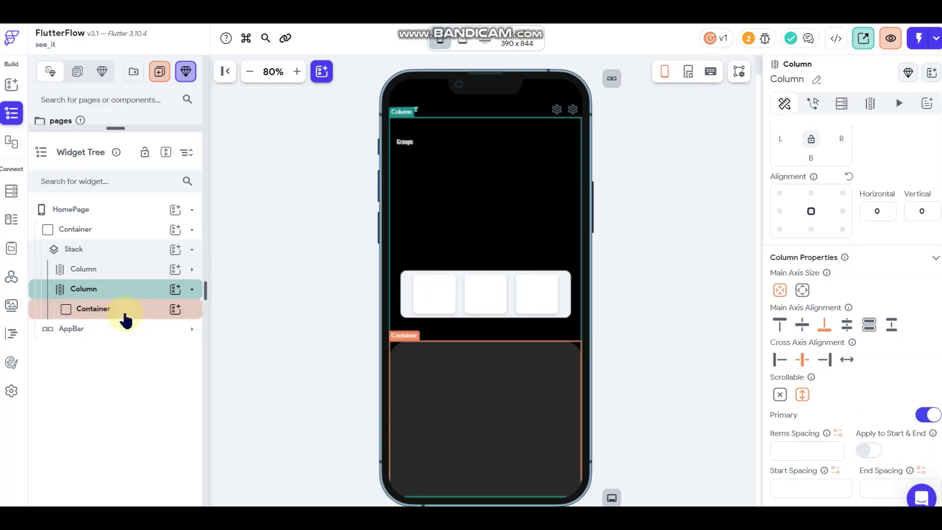
# Step: Add a TabBar inside the dark Container
pyautogui.click(175, 309)
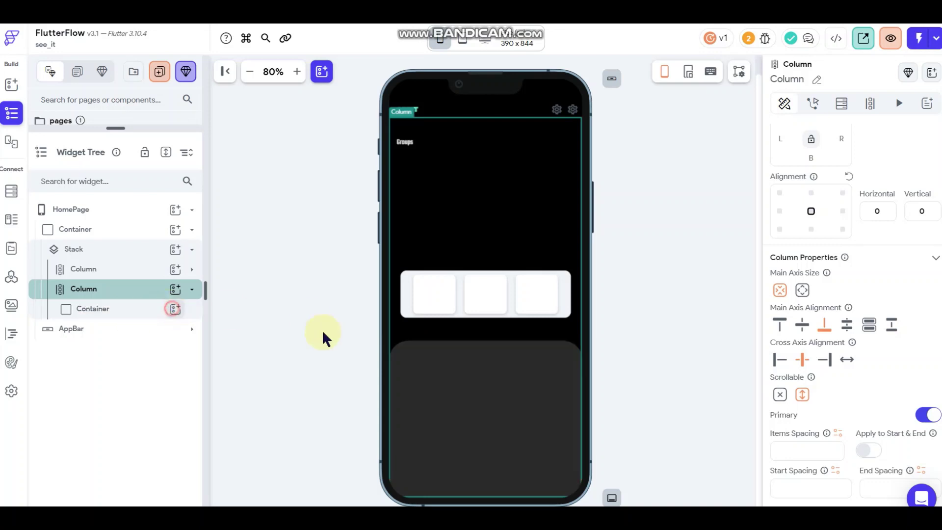
pyautogui.scroll(-4, 302, 380)
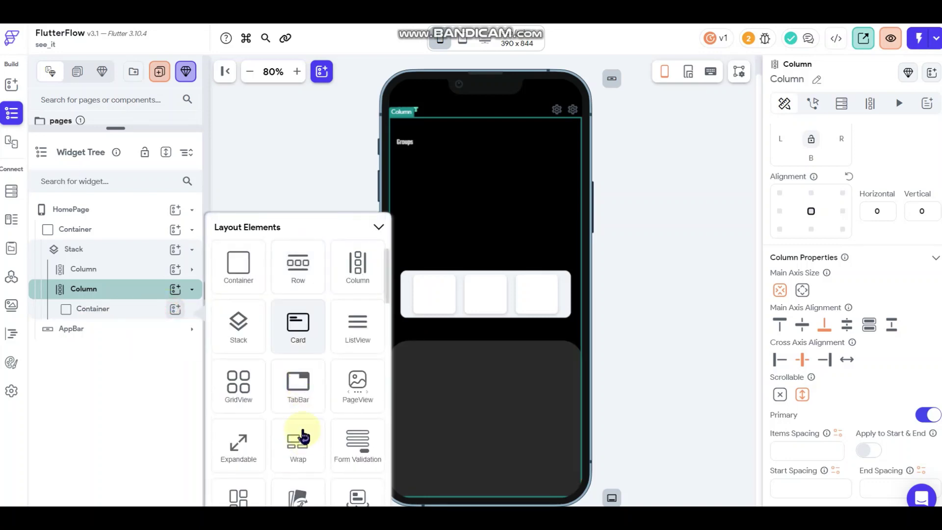
pyautogui.click(297, 392)
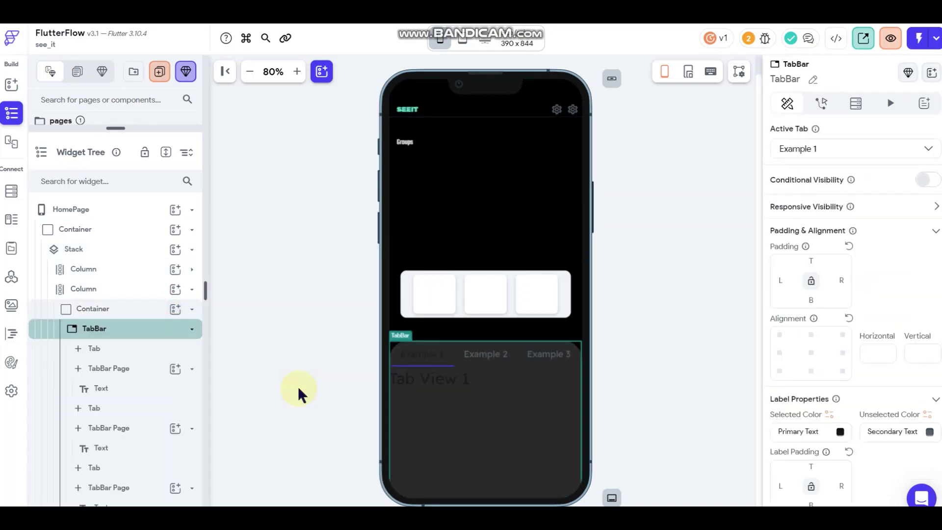
# Step: Delete the Example 3 tab from the TabBar
pyautogui.click(507, 351)
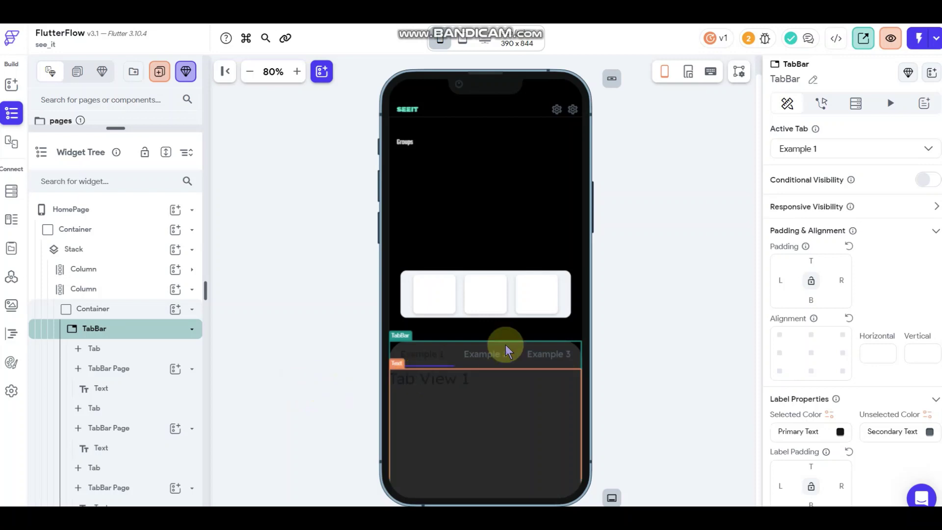
pyautogui.click(550, 357)
pyautogui.rightClick(550, 357)
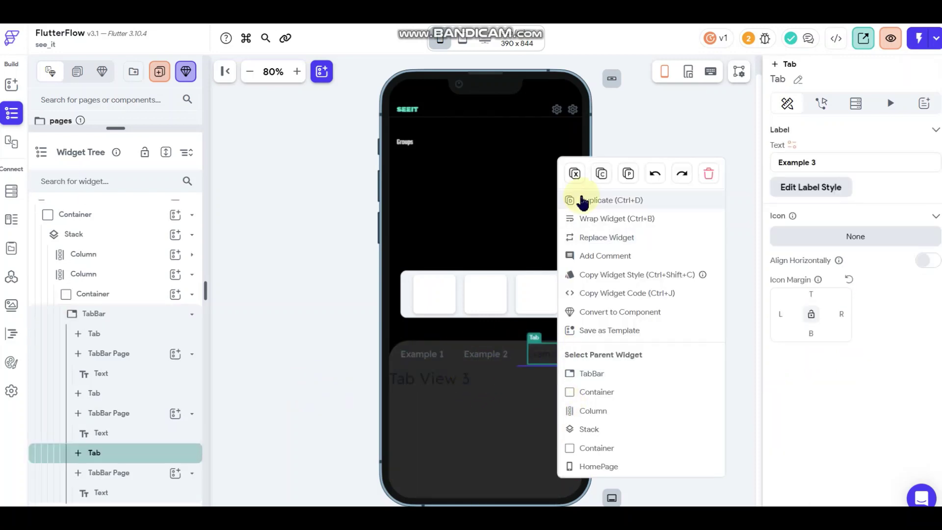
# Step: Cut the placeholder texts Tab View 1 and Tab View 2 out of the two remaining TabBar pages
pyautogui.click(487, 389)
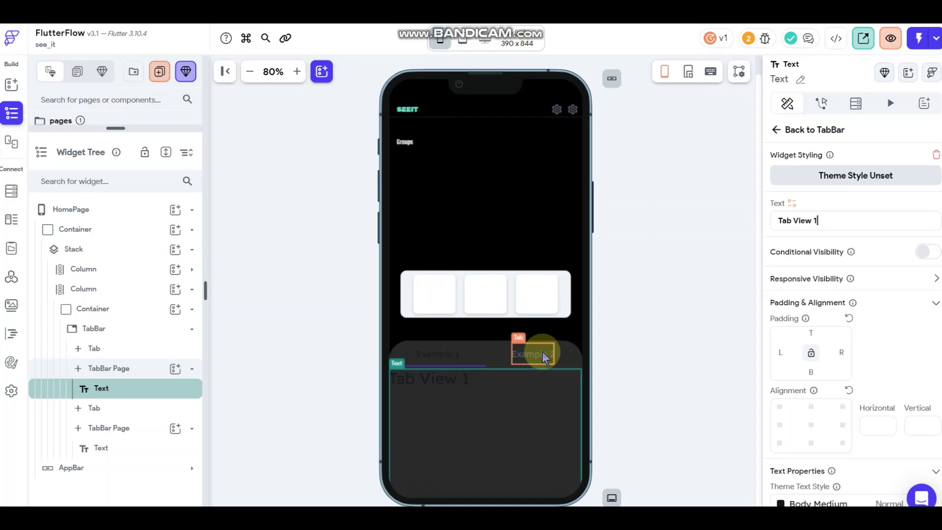
pyautogui.rightClick(474, 387)
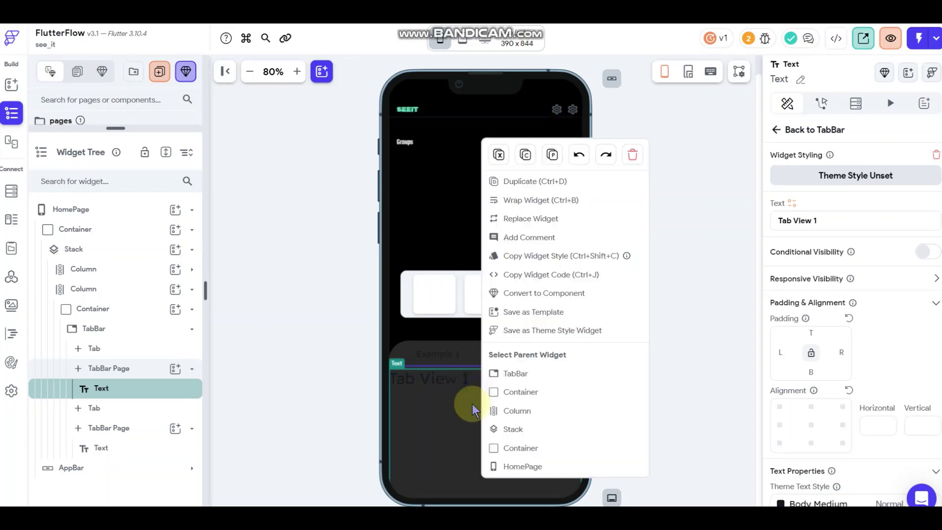
pyautogui.click(498, 154)
pyautogui.click(513, 359)
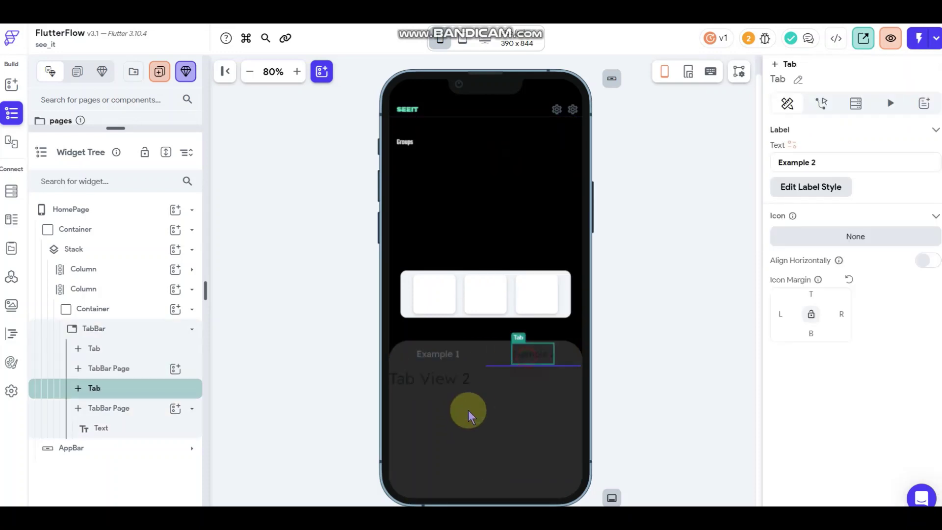
pyautogui.click(462, 388)
pyautogui.rightClick(446, 385)
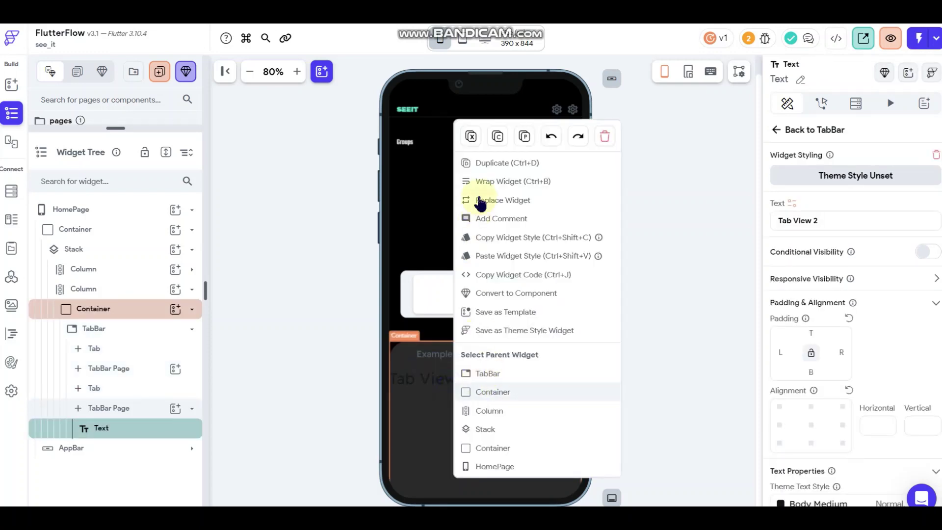
pyautogui.click(471, 136)
# Step: Set the TabBar's top, left and right padding to 3
pyautogui.click(440, 354)
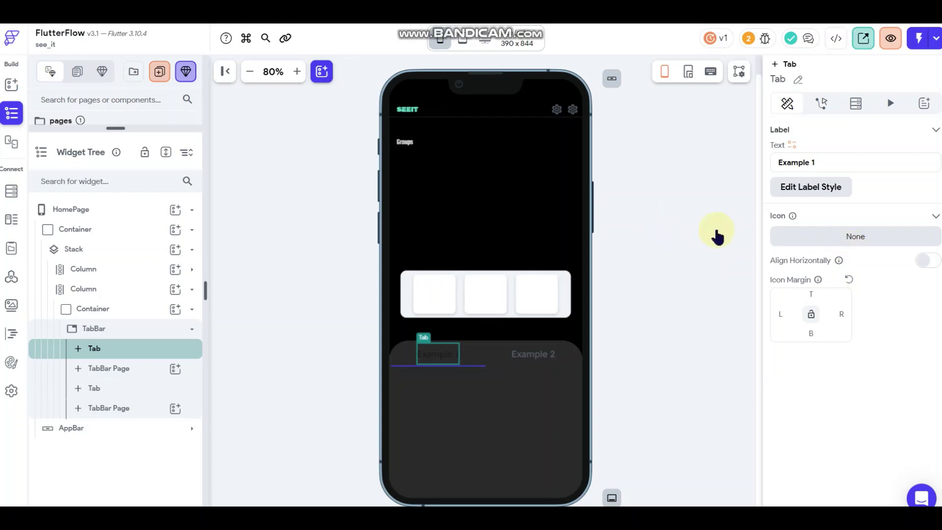
pyautogui.click(444, 339)
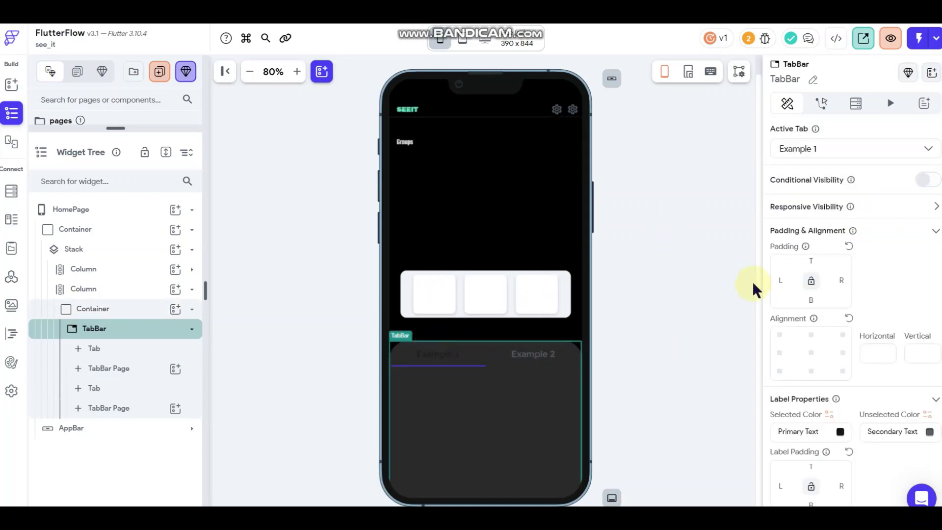
pyautogui.click(813, 260)
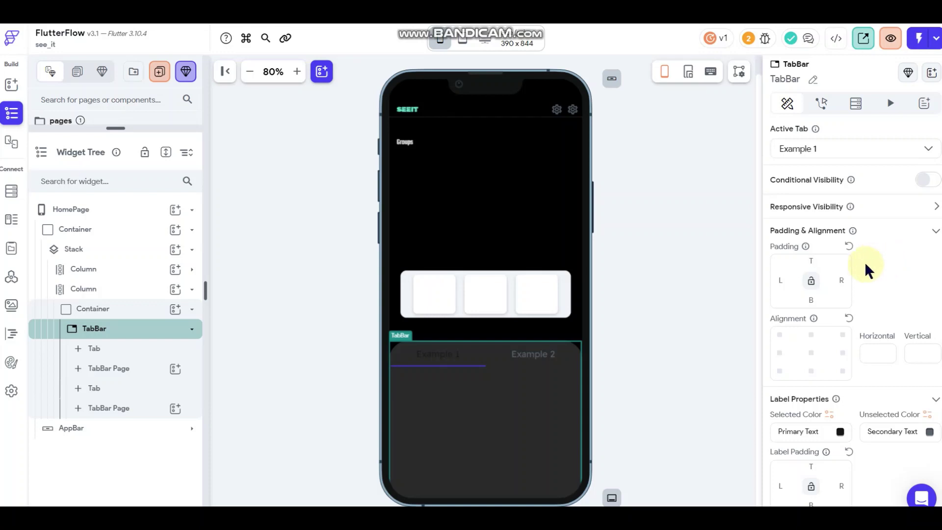
pyautogui.write('3')
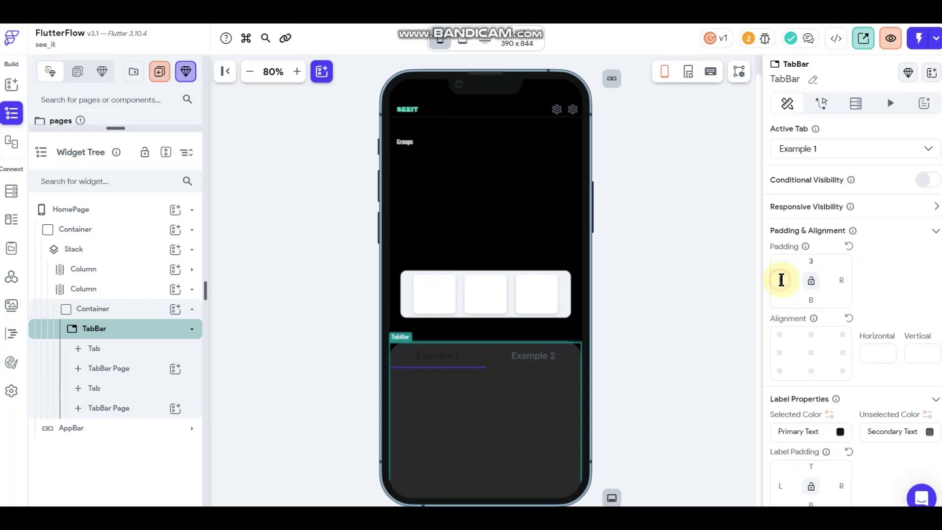
pyautogui.click(781, 280)
pyautogui.write('3')
pyautogui.click(842, 280)
pyautogui.write('3')
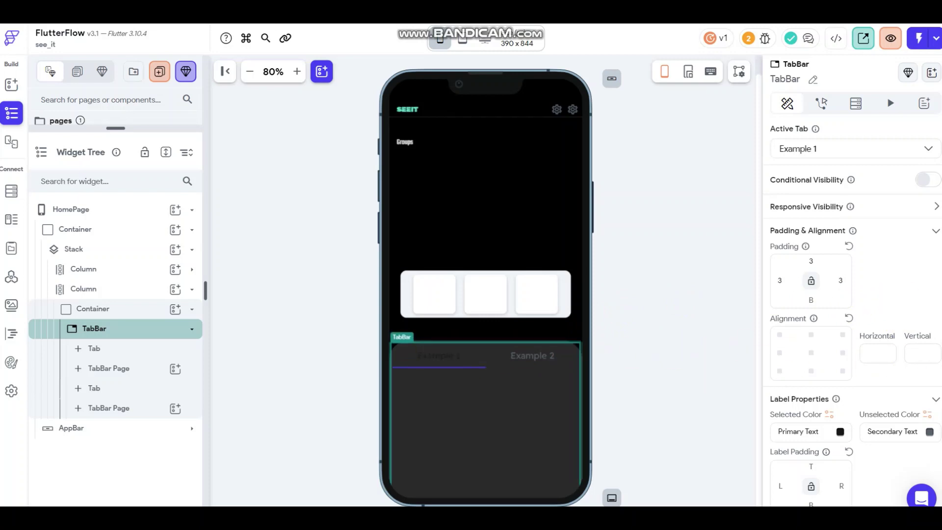
pyautogui.click(448, 361)
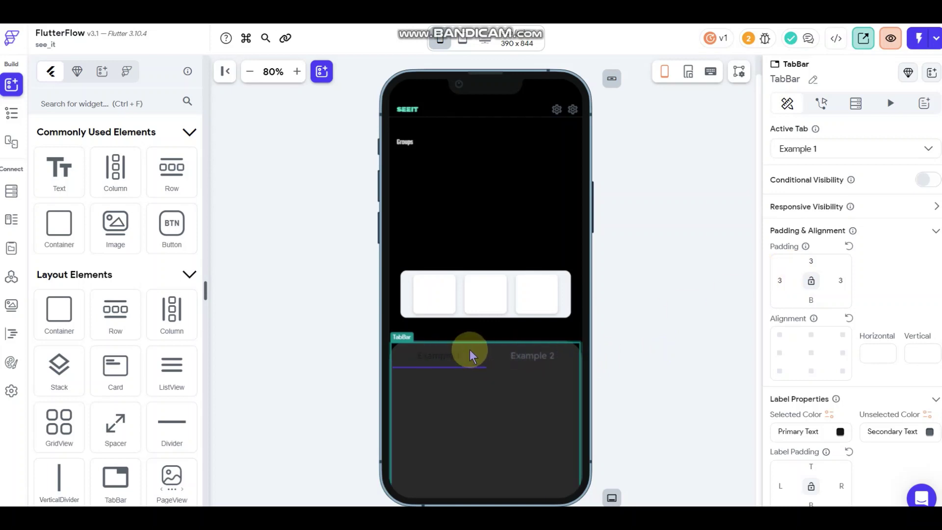
pyautogui.click(446, 353)
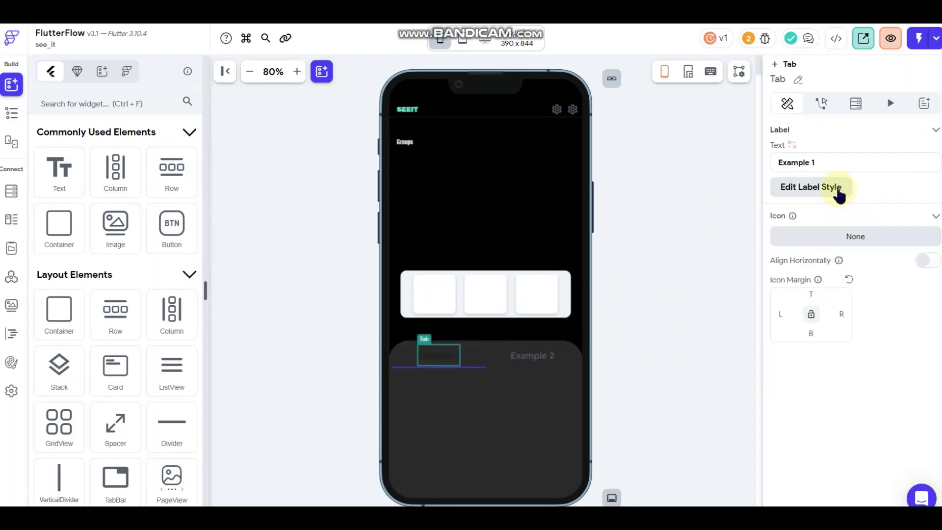
pyautogui.press('Escape')
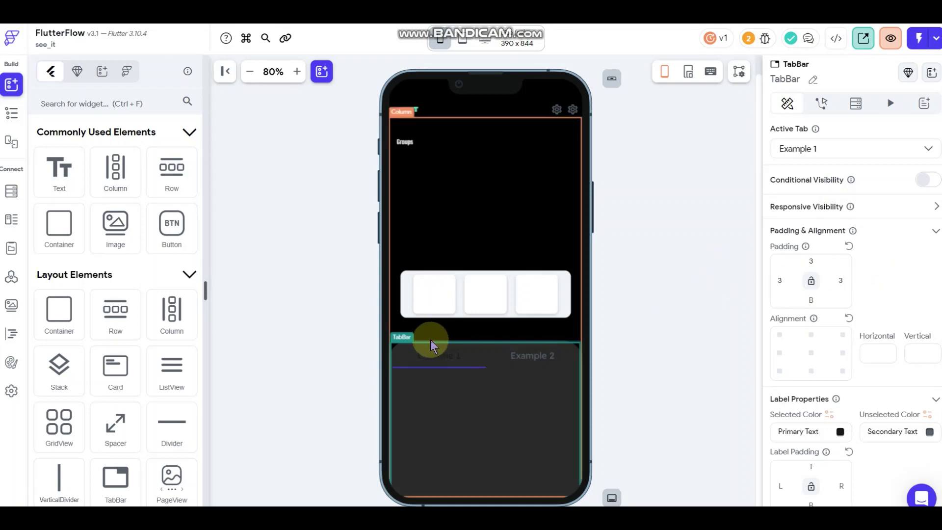
pyautogui.click(420, 357)
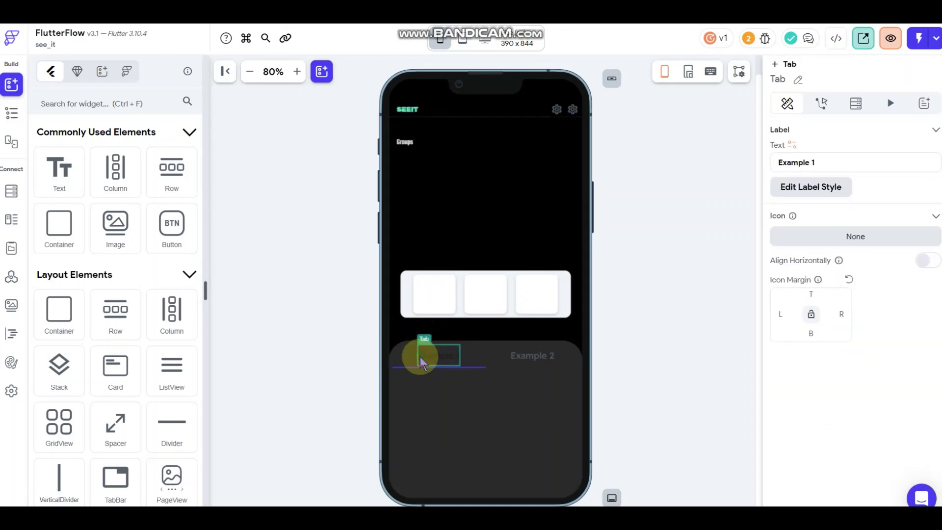
pyautogui.click(815, 186)
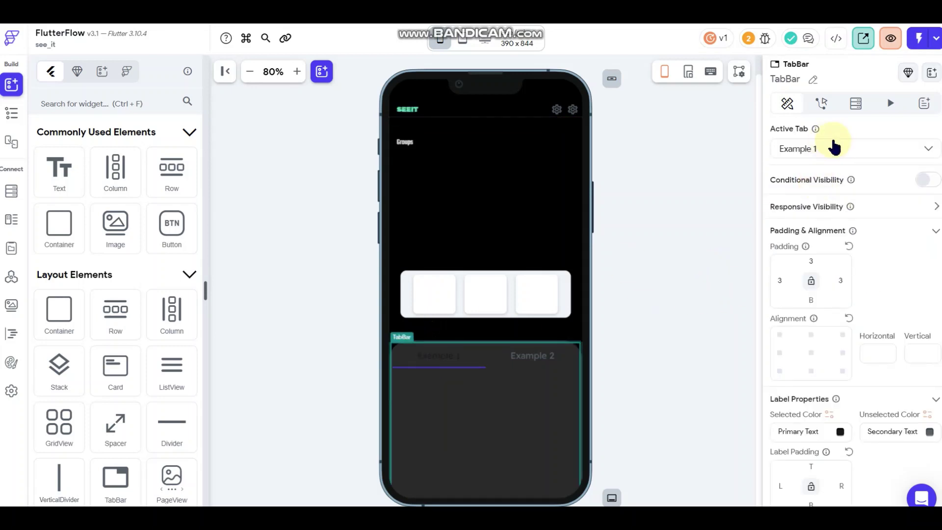
pyautogui.scroll(-5, 888, 264)
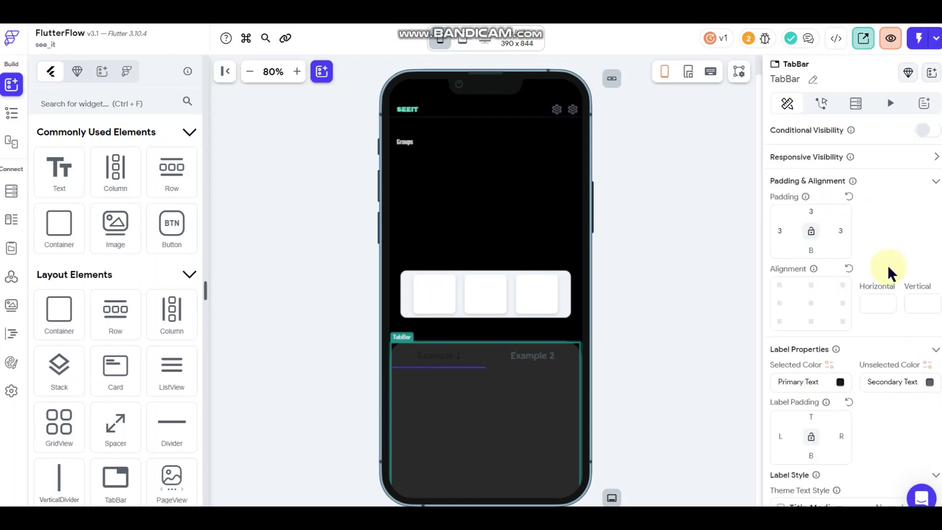
pyautogui.scroll(5, 887, 264)
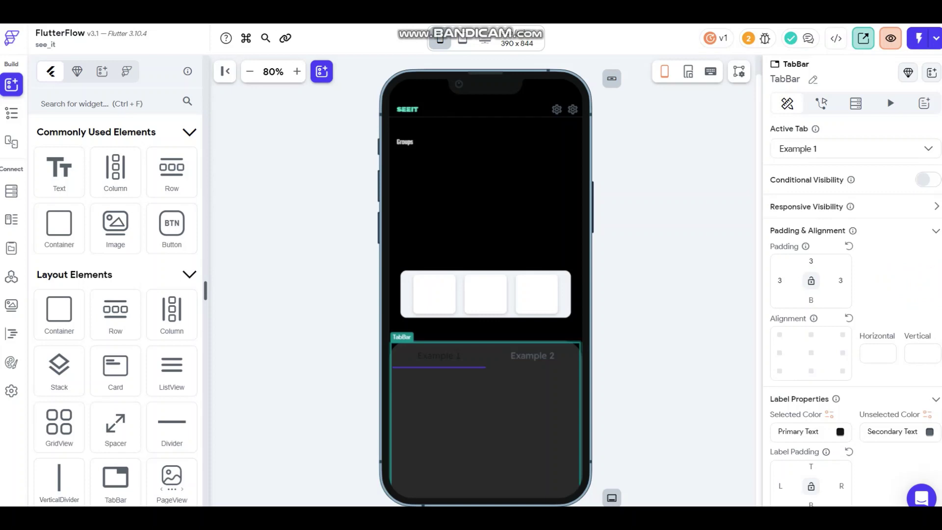
# Step: Change the label of the TabBar's first tab, Example 1, to Photos
pyautogui.click(447, 352)
pyautogui.click(437, 352)
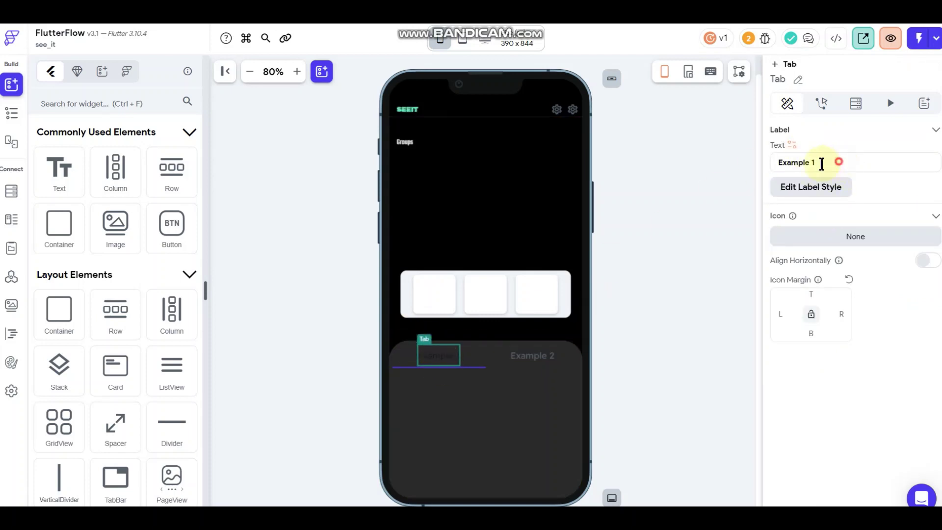
pyautogui.tripleClick(818, 162)
pyautogui.write('Photos')
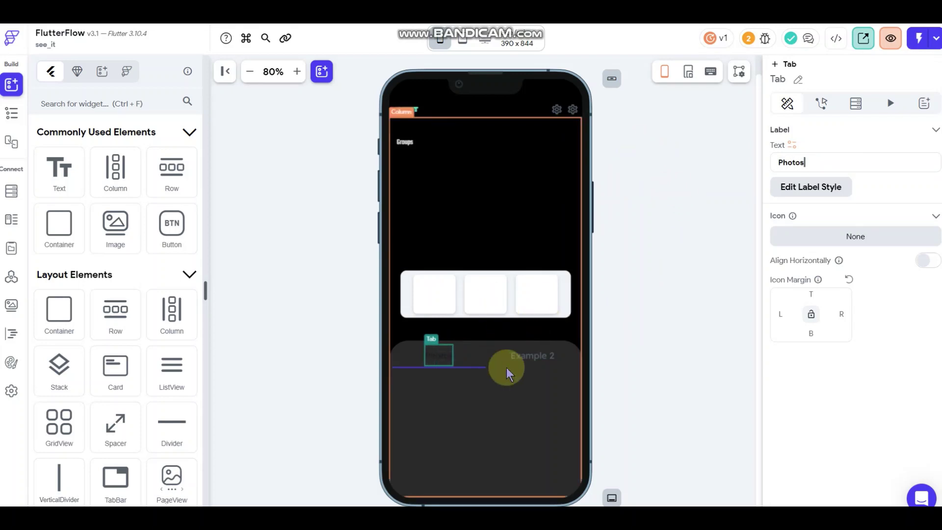
# Step: Change the label of the TabBar's second tab, Example 2, to Videos
pyautogui.click(522, 355)
pyautogui.click(825, 160)
pyautogui.doubleClick(826, 160)
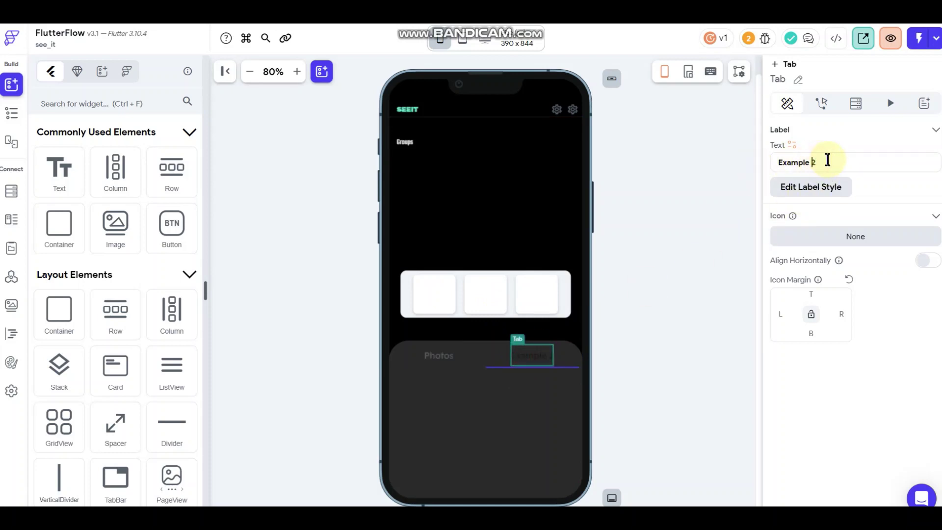
pyautogui.moveTo(826, 161); pyautogui.dragTo(749, 158)
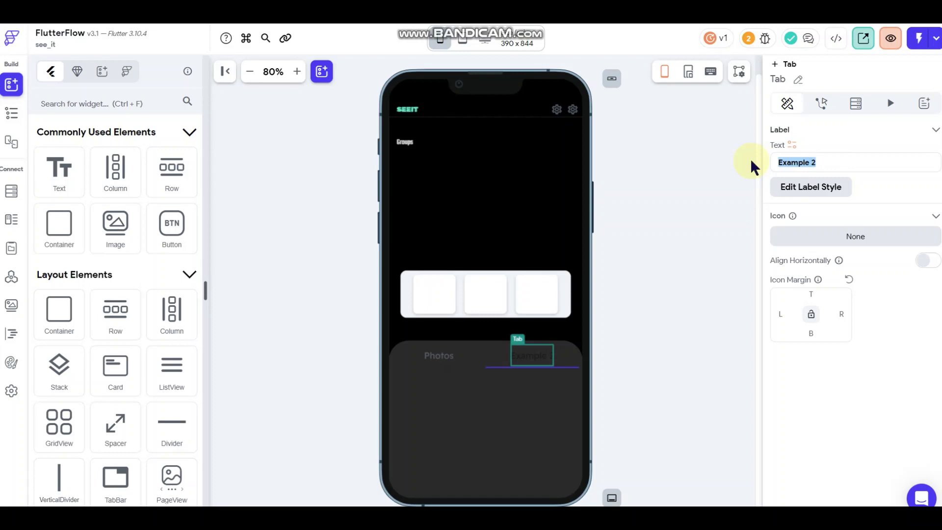
pyautogui.write('Videos')
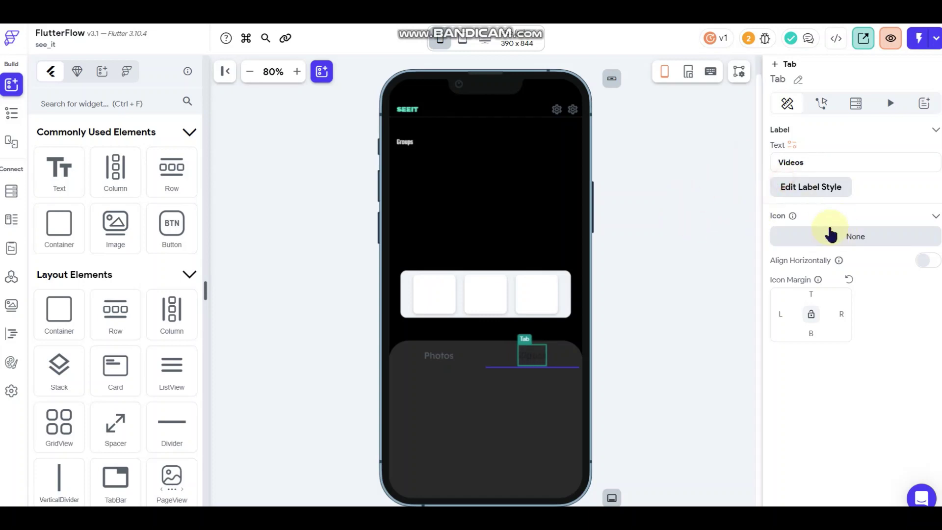
# Step: Center the TabBar's alignment both horizontally and vertically within its Container
pyautogui.press('Escape')
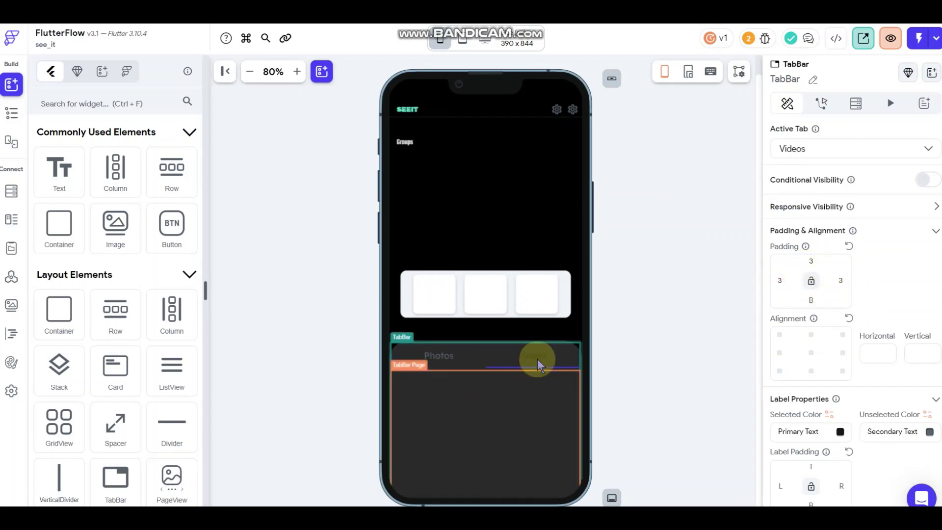
pyautogui.scroll(-3, 863, 260)
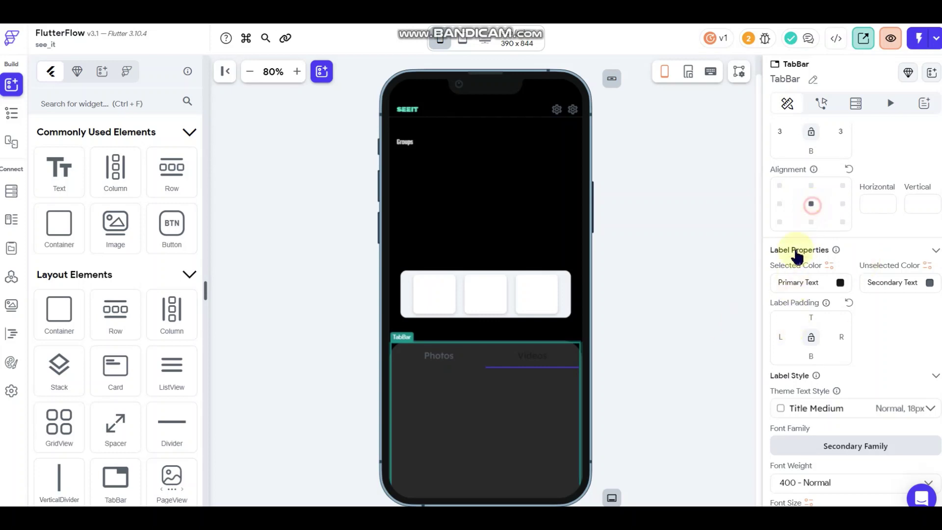
pyautogui.click(810, 204)
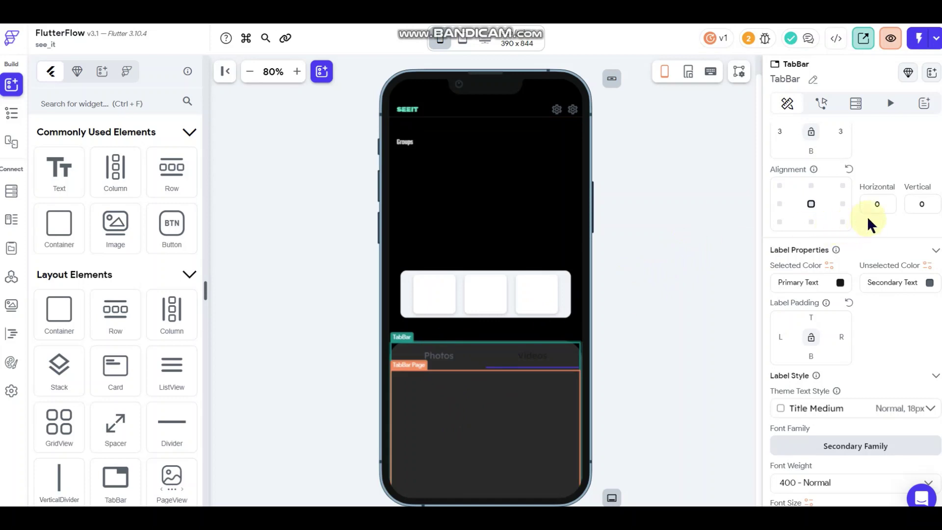
# Step: Set the TabBar's selected label color to #0D0C0C
pyautogui.click(840, 282)
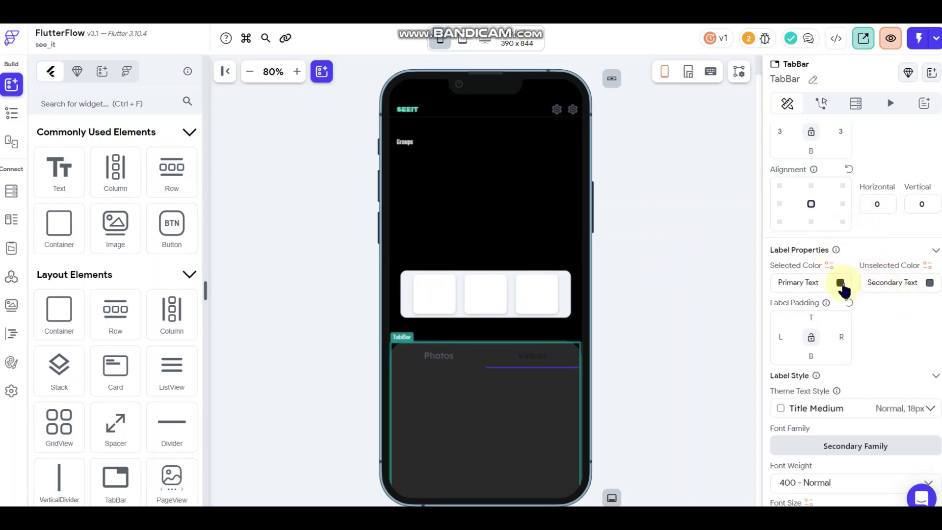
pyautogui.click(840, 284)
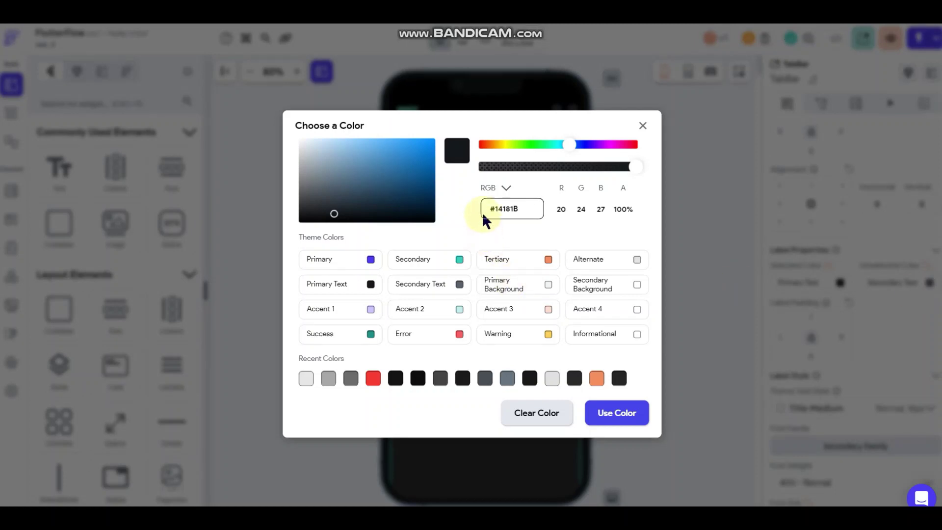
pyautogui.click(504, 208)
pyautogui.click(616, 211)
pyautogui.write('#0D0C0C')
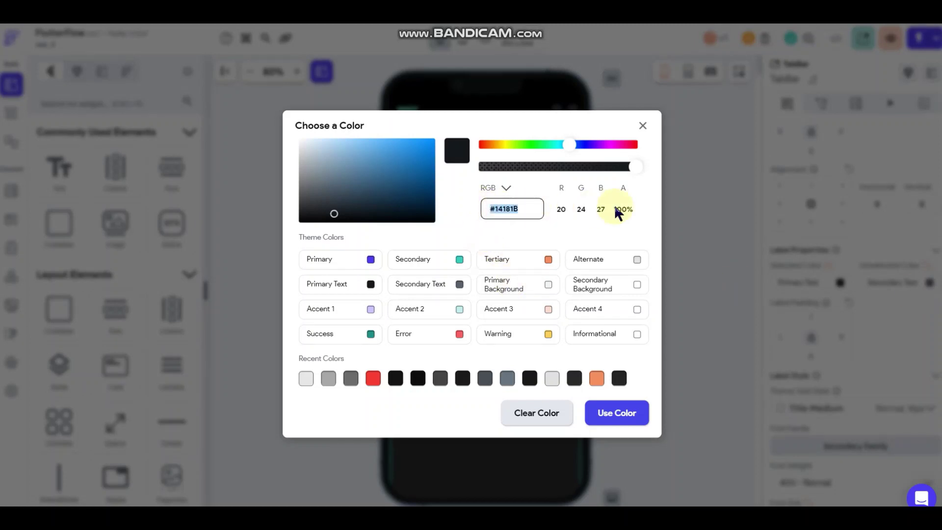
pyautogui.click(636, 317)
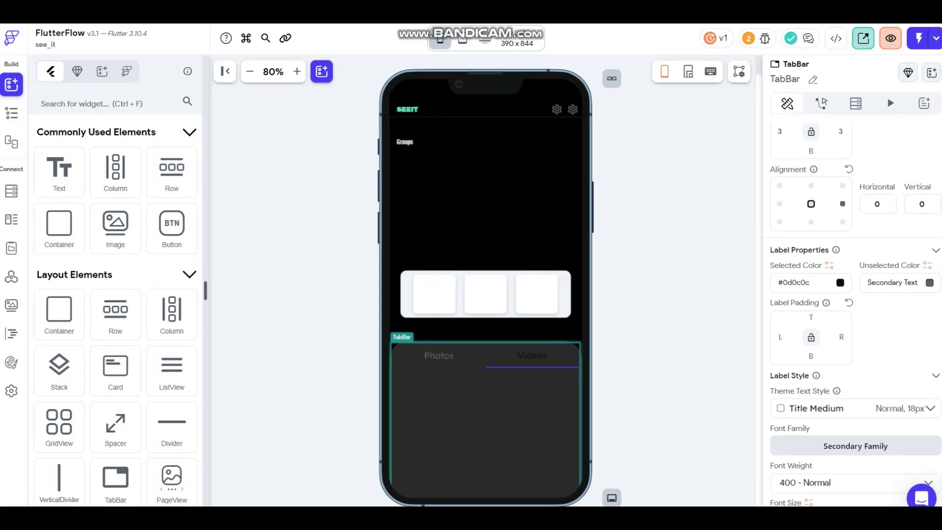
# Step: Set the TabBar's unselected label color to #e1e1e1 and make Photos the active tab
pyautogui.click(929, 283)
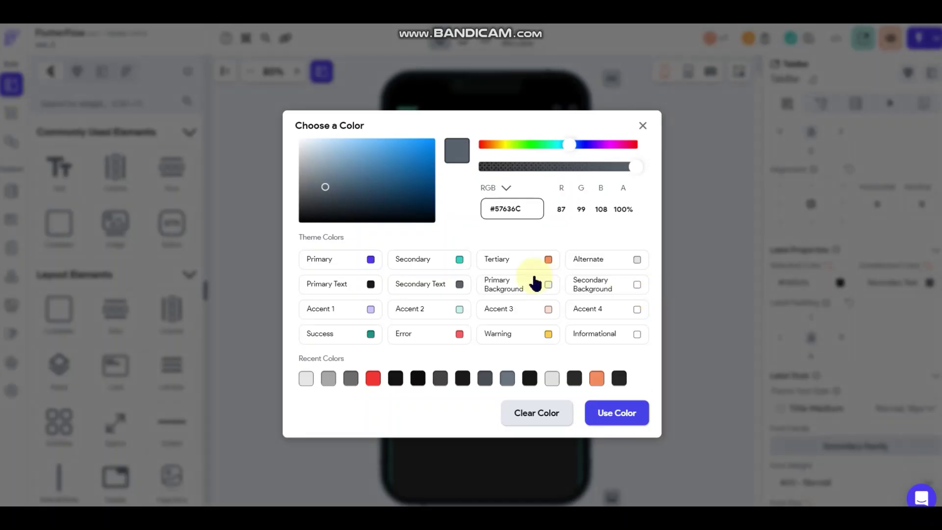
pyautogui.doubleClick(525, 208)
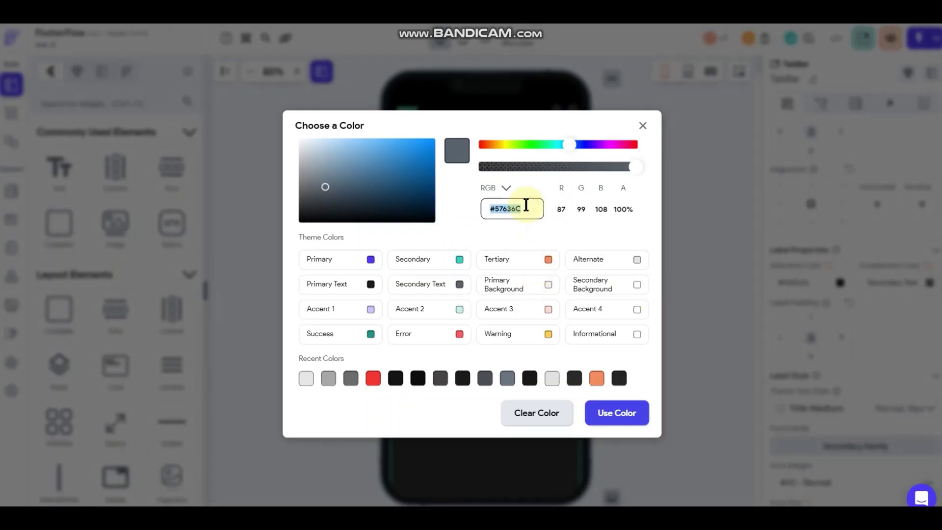
pyautogui.write('e1e1e1')
pyautogui.click(608, 413)
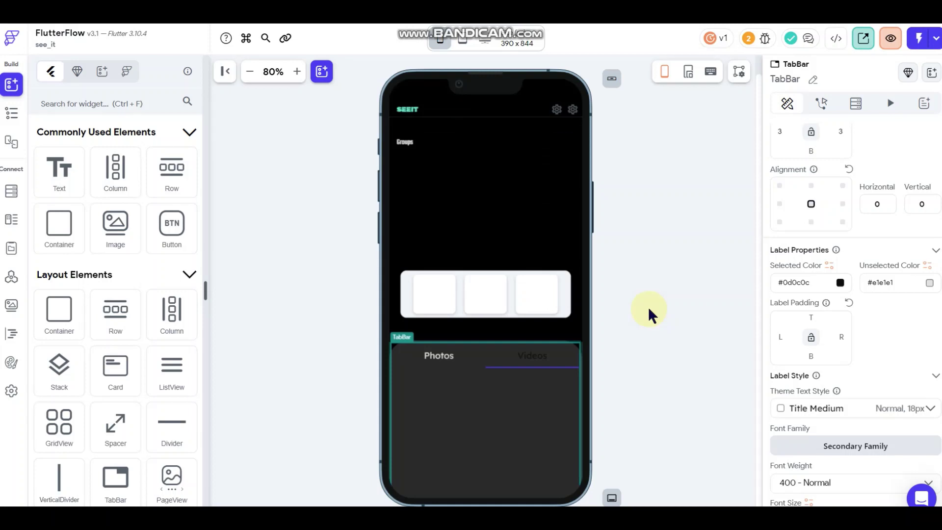
pyautogui.click(444, 355)
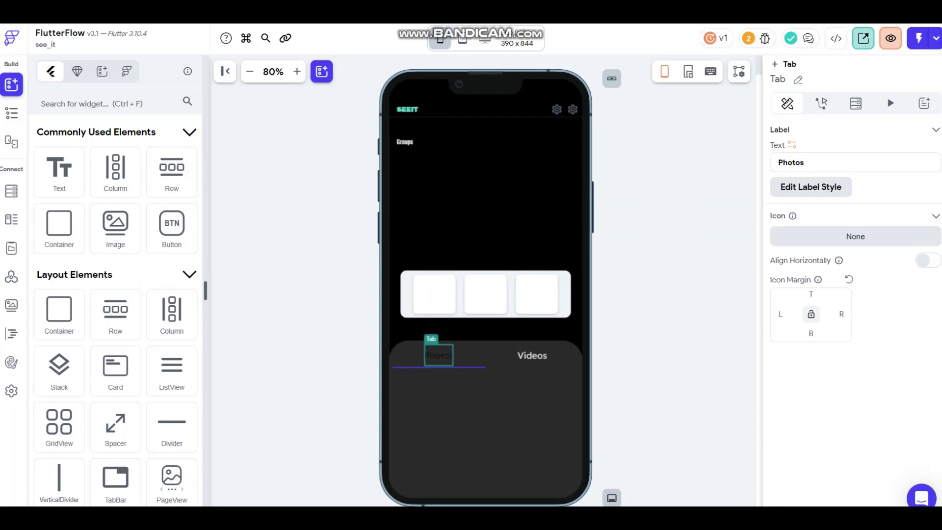
pyautogui.press('Escape')
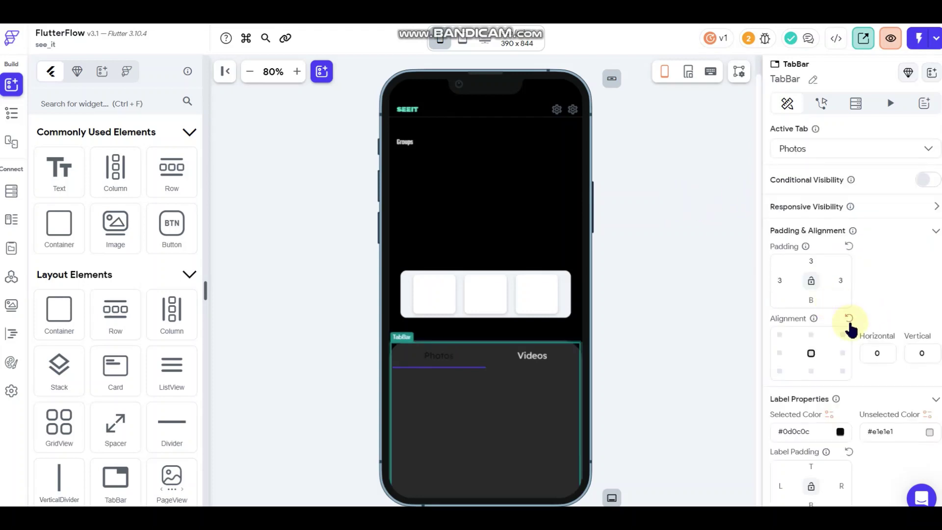
# Step: Set the font family of the TabBar's labels to Rubik Distressed
pyautogui.scroll(-4, 850, 330)
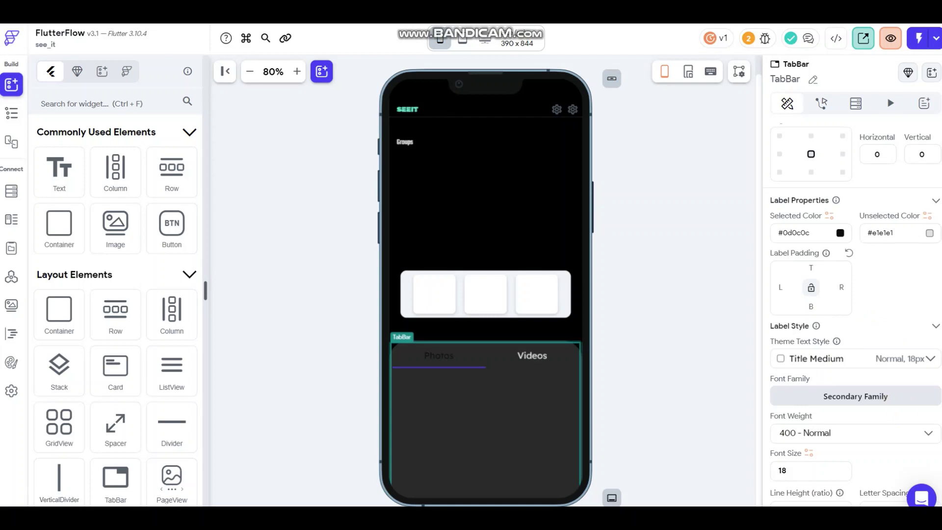
pyautogui.scroll(-1, 807, 349)
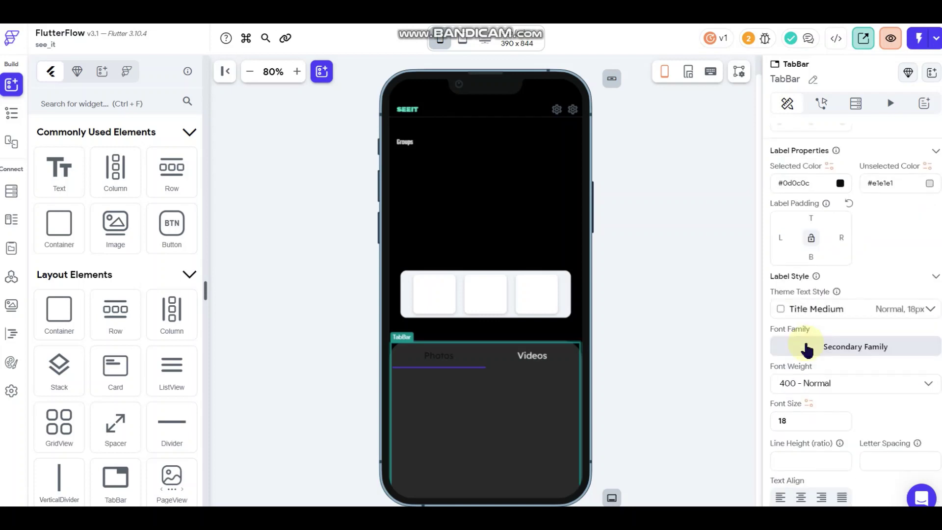
pyautogui.click(807, 348)
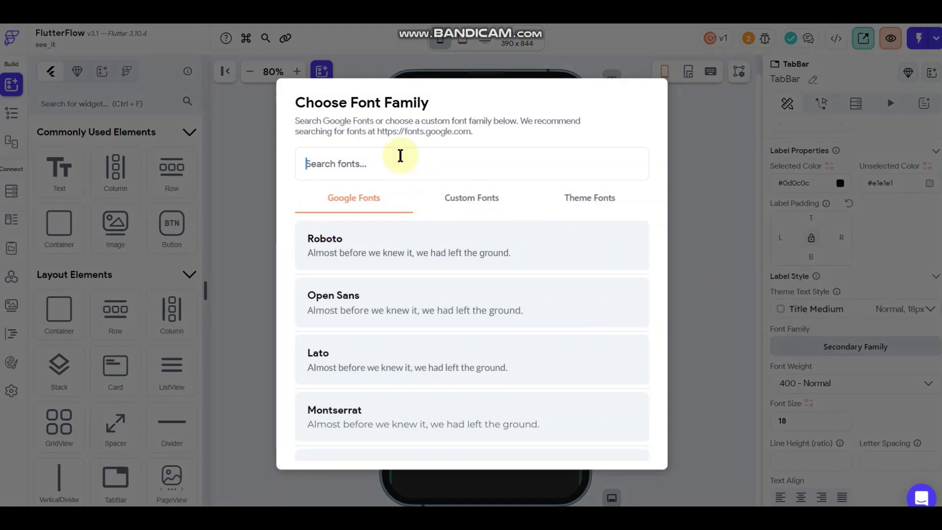
pyautogui.write('rubik')
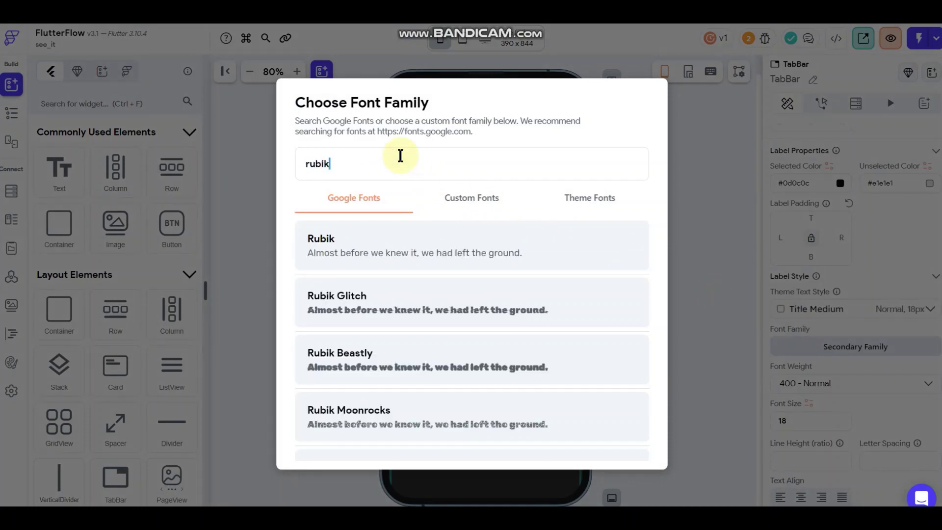
pyautogui.scroll(-4, 452, 346)
pyautogui.scroll(-2, 452, 354)
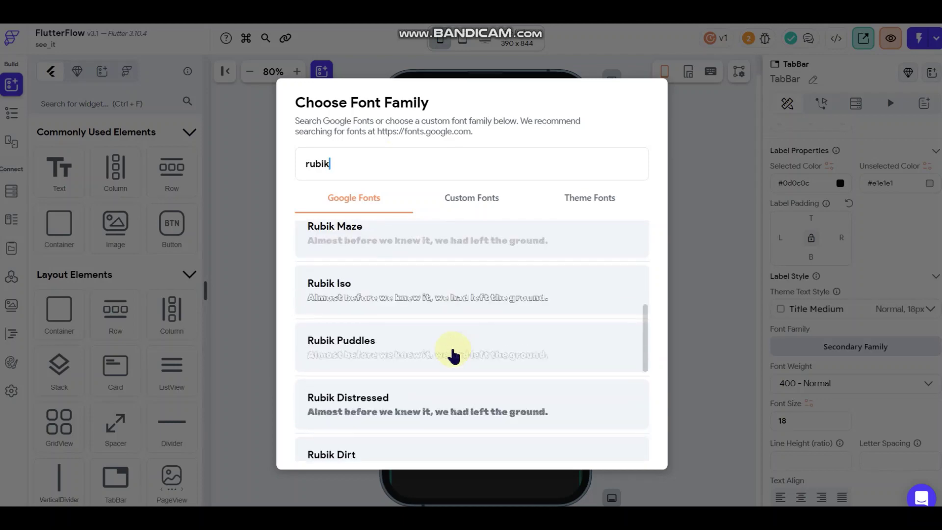
pyautogui.click(431, 403)
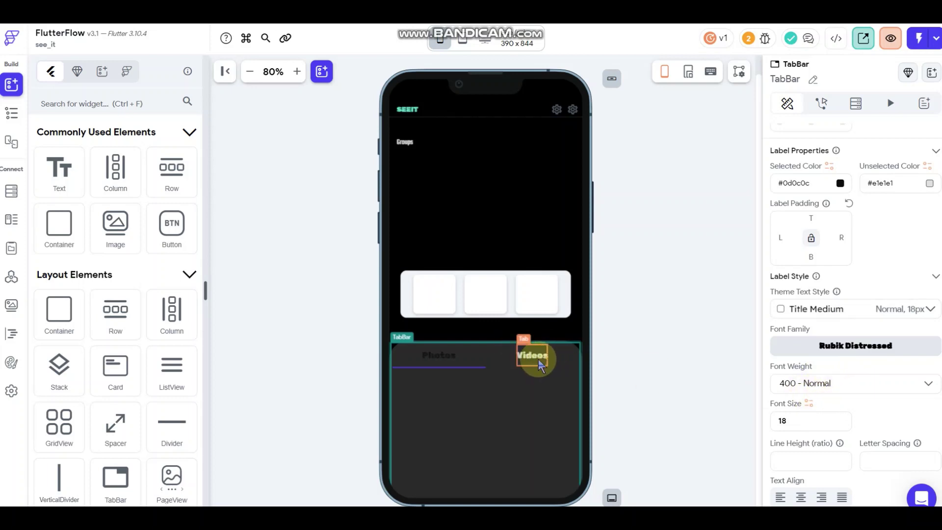
# Step: Try the 300 - Light font weight on the TabBar's labels and restore 400 - Normal
pyautogui.click(836, 390)
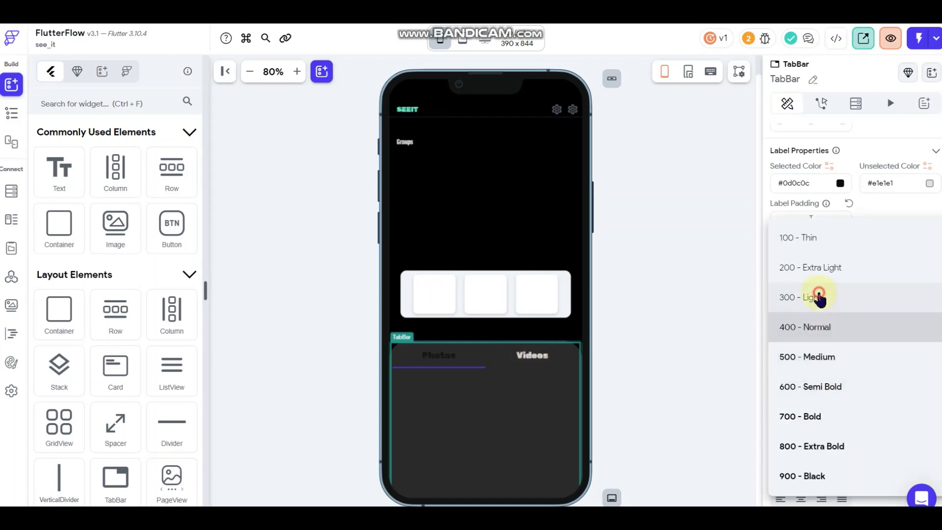
pyautogui.click(818, 296)
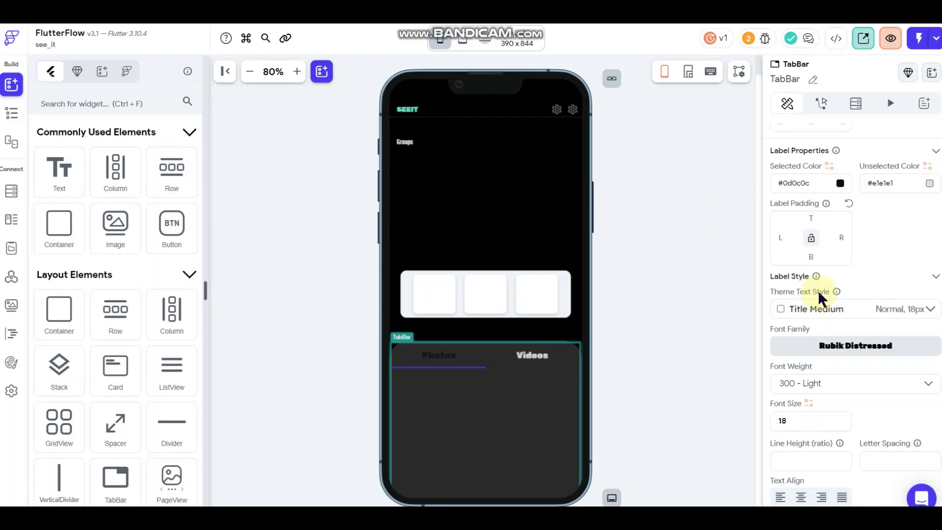
pyautogui.click(831, 390)
pyautogui.click(819, 326)
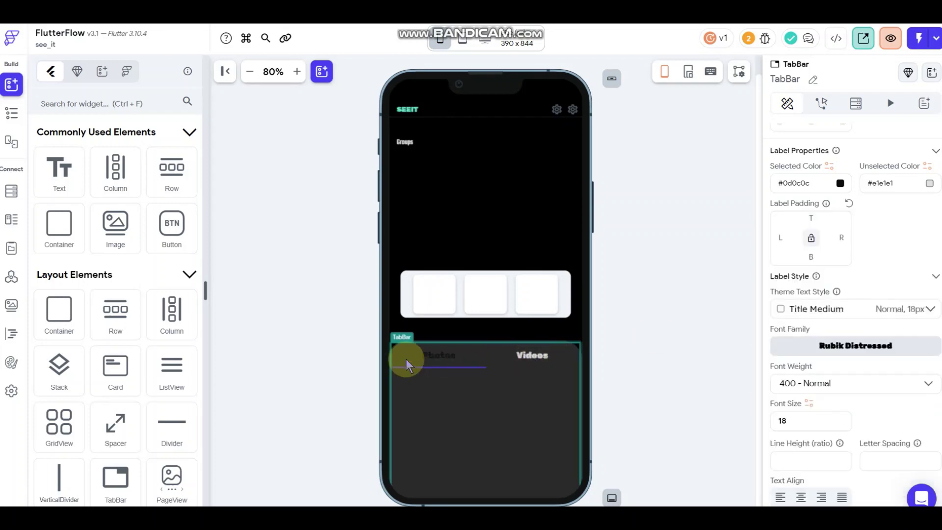
pyautogui.scroll(-1, 907, 357)
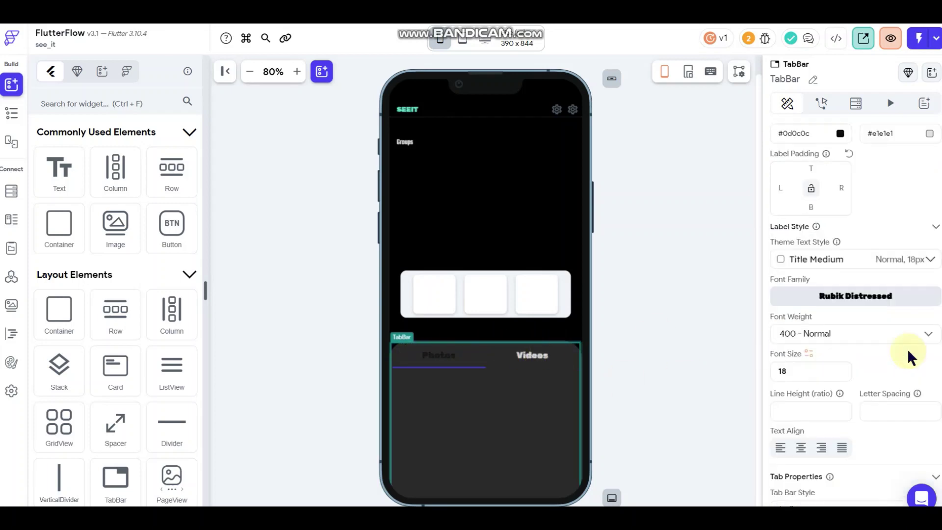
pyautogui.scroll(-2, 855, 349)
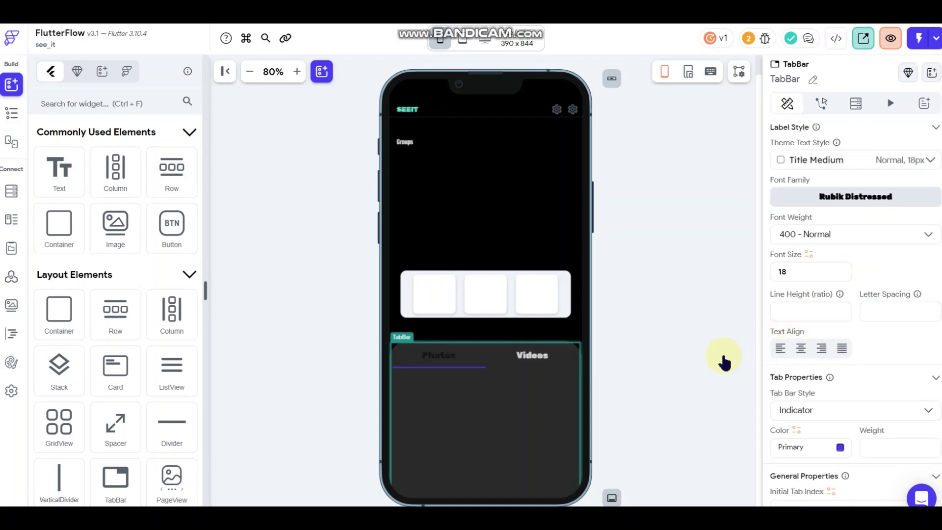
# Step: Change the TabBar's style to Toggle Button and set its fill color to #76FFDA
pyautogui.click(826, 413)
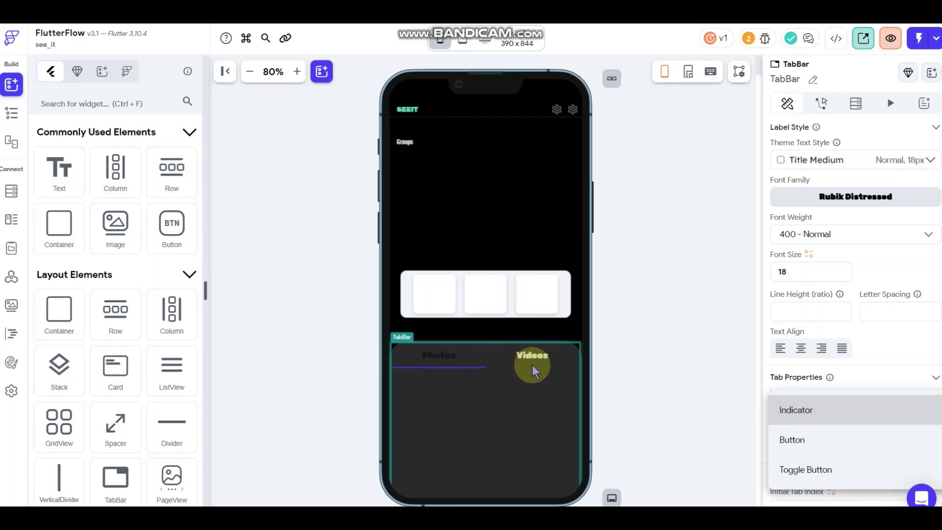
pyautogui.click(808, 469)
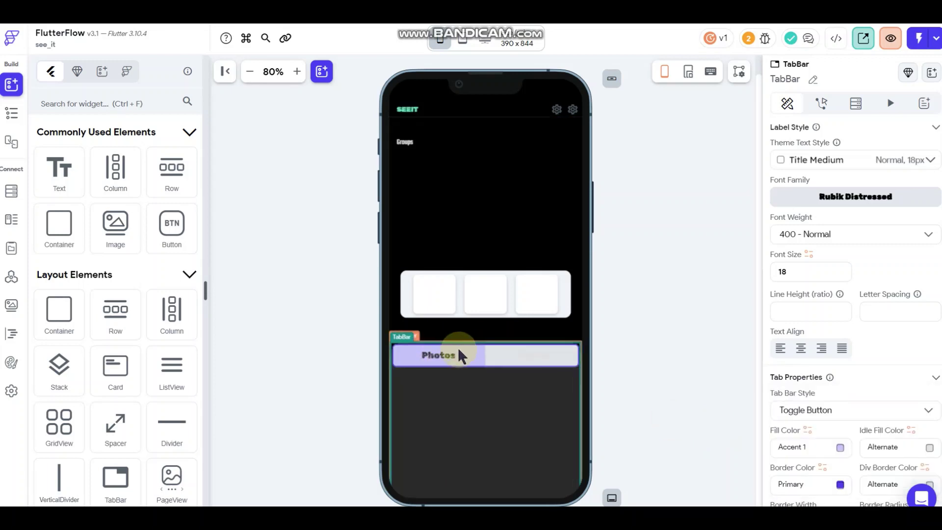
pyautogui.scroll(-2, 835, 360)
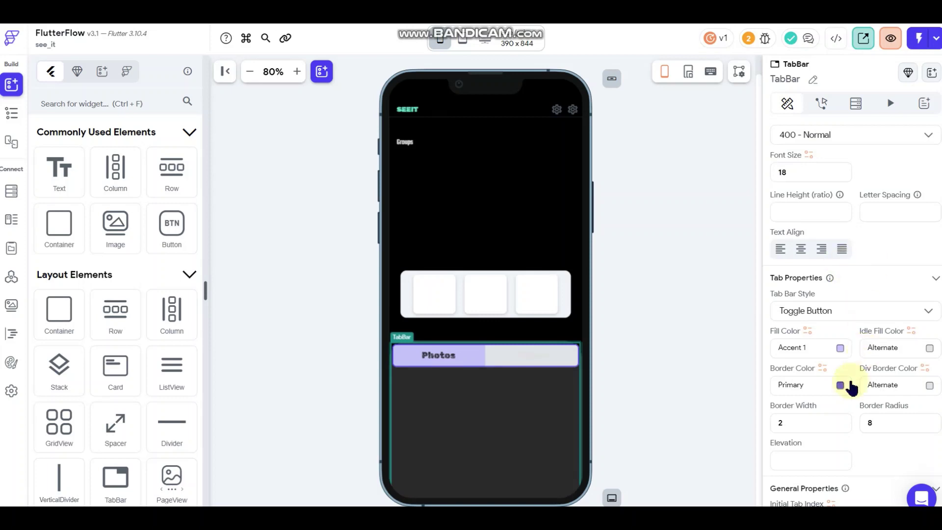
pyautogui.click(839, 348)
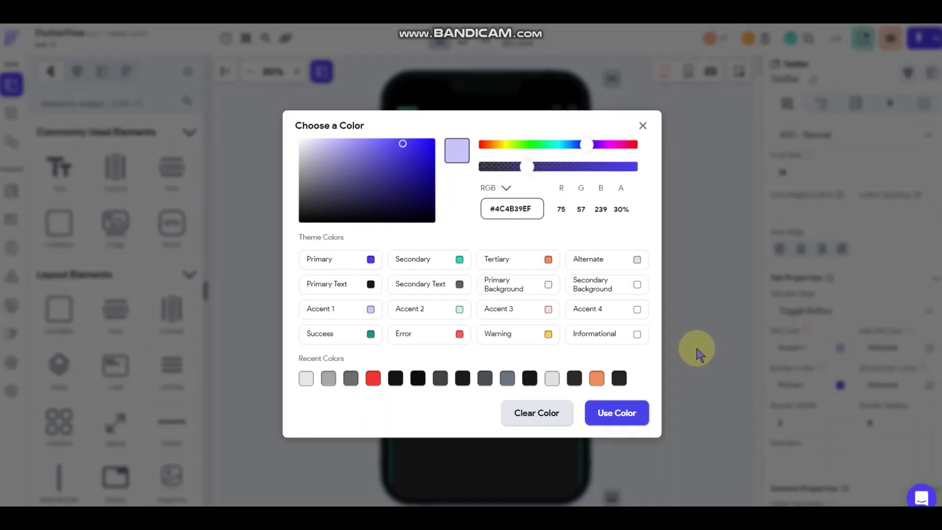
pyautogui.doubleClick(519, 208)
pyautogui.write('#76ffda')
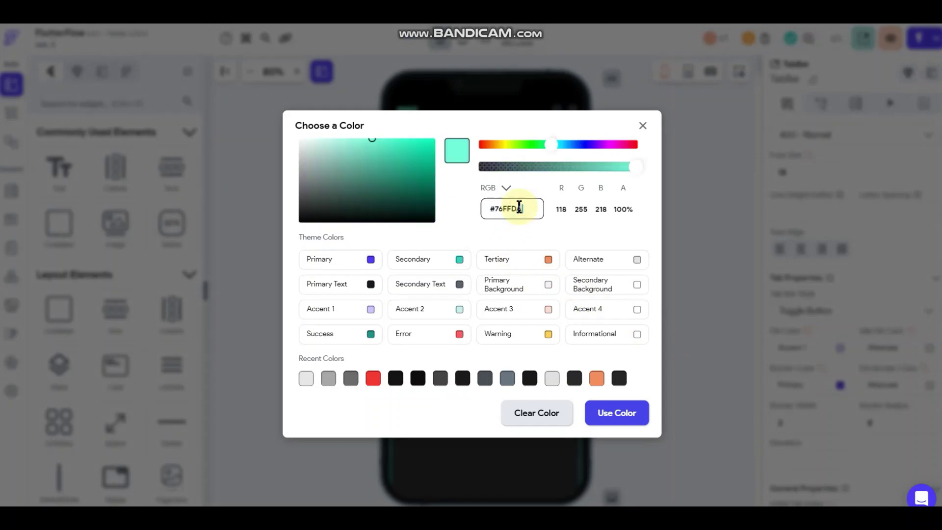
pyautogui.click(638, 413)
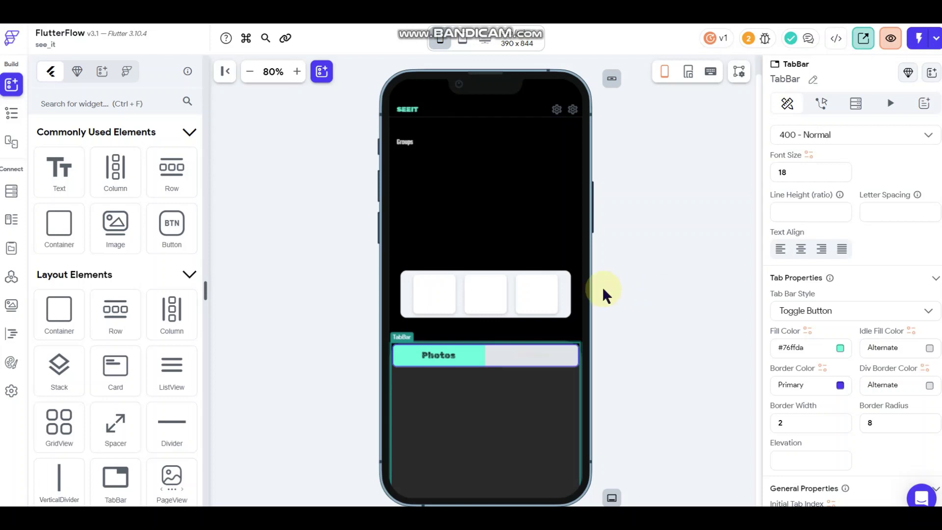
# Step: Set the TabBar's border color to #76FFDA
pyautogui.click(839, 385)
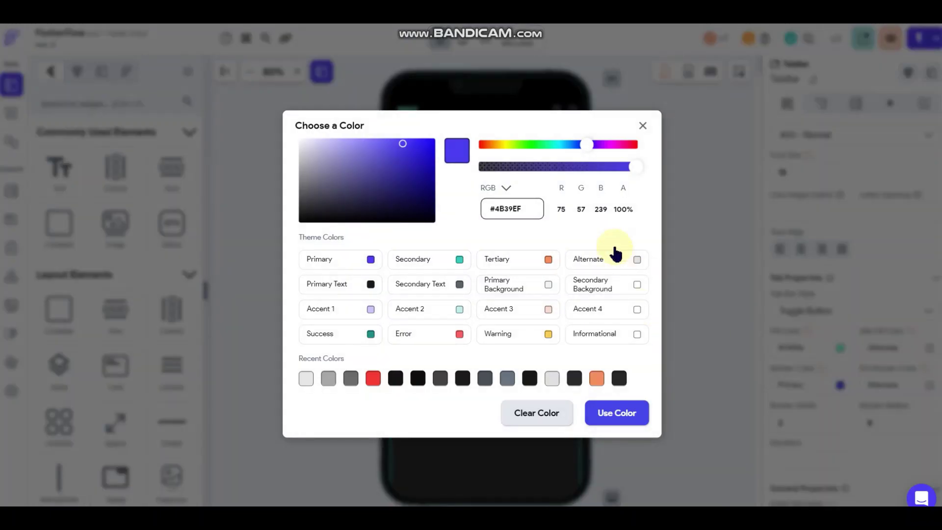
pyautogui.tripleClick(520, 204)
pyautogui.write('#76FFDA')
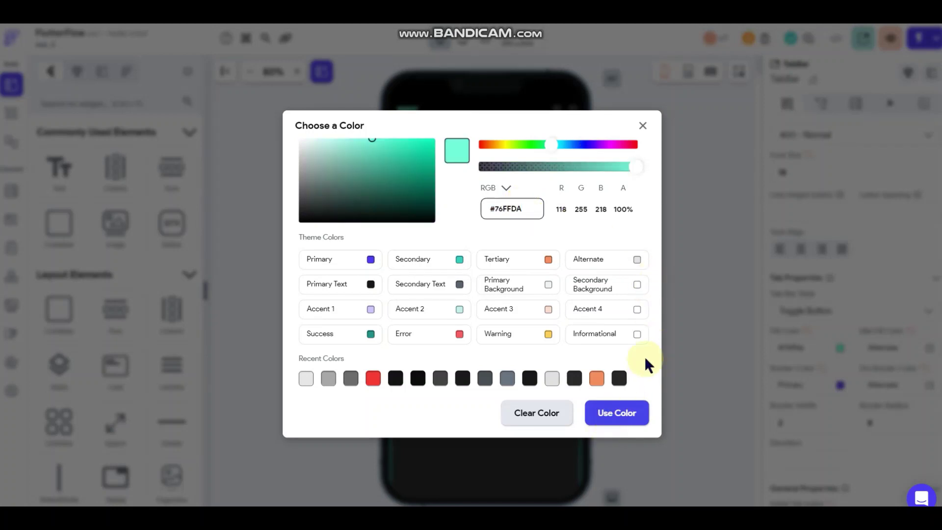
pyautogui.press('Return')
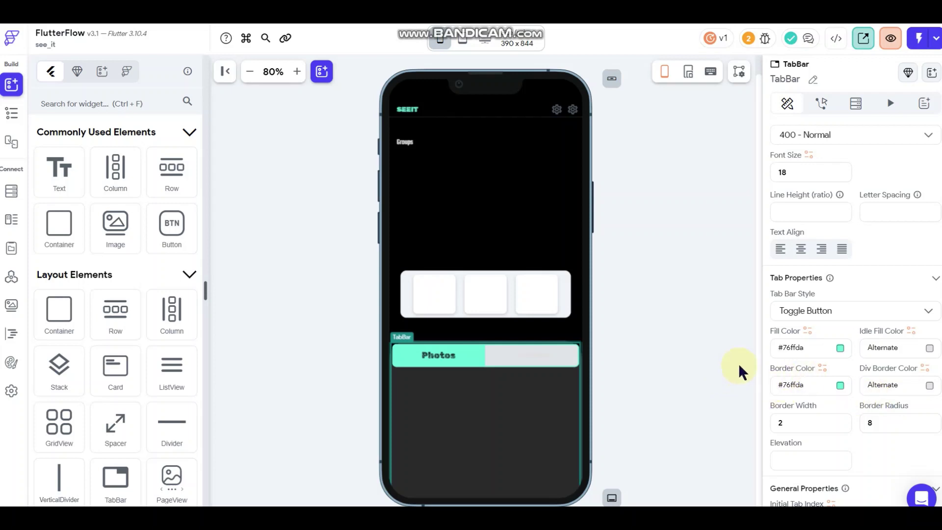
# Step: Set the TabBar's border color to the slightly lighter #7EFDDB and its border width to 1
pyautogui.click(840, 385)
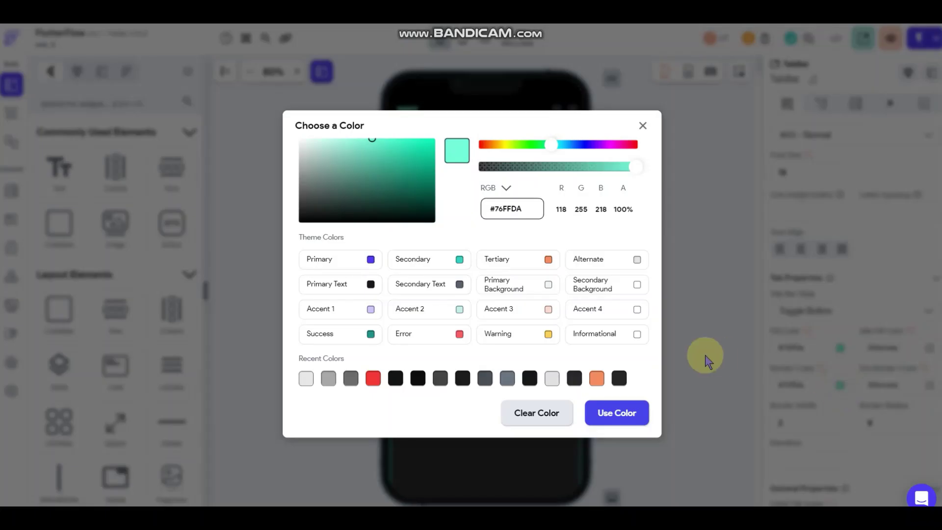
pyautogui.click(368, 139)
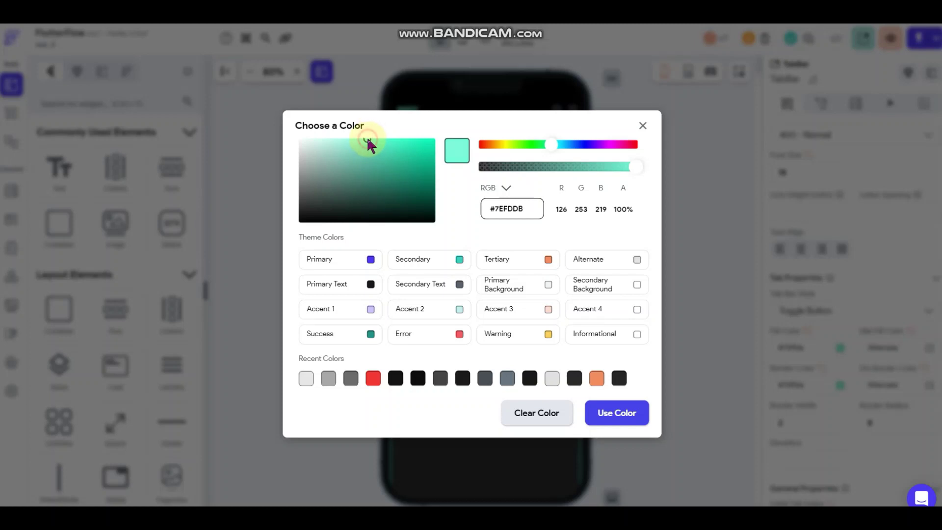
pyautogui.click(606, 417)
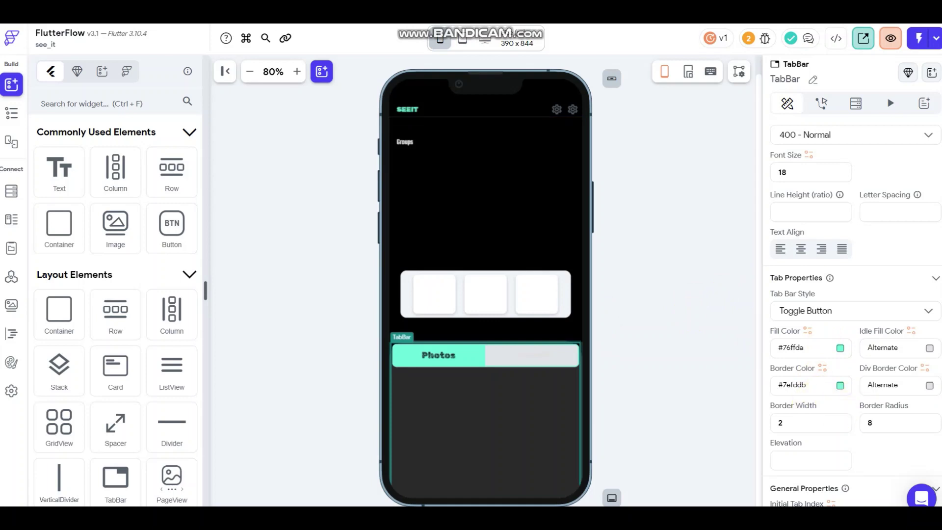
pyautogui.moveTo(825, 423); pyautogui.dragTo(803, 411)
pyautogui.write('1')
# Step: Set the idle fill color of the TabBar's toggle buttons to #1B1B1B
pyautogui.click(928, 348)
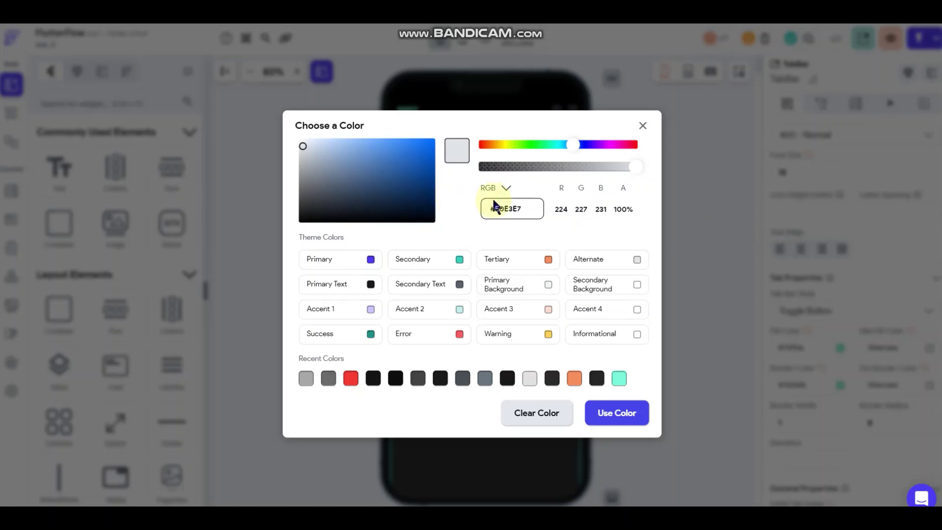
pyautogui.tripleClick(522, 213)
pyautogui.write('#1B1B1B')
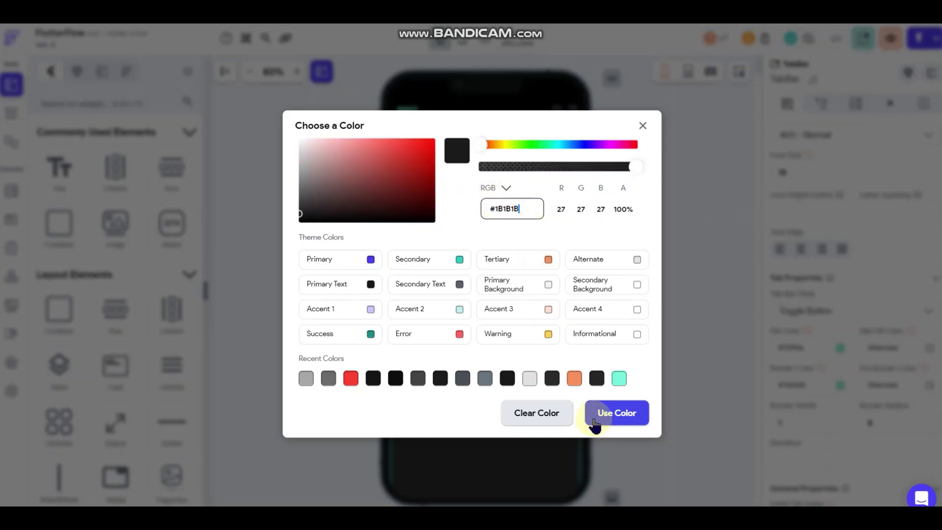
pyautogui.click(596, 417)
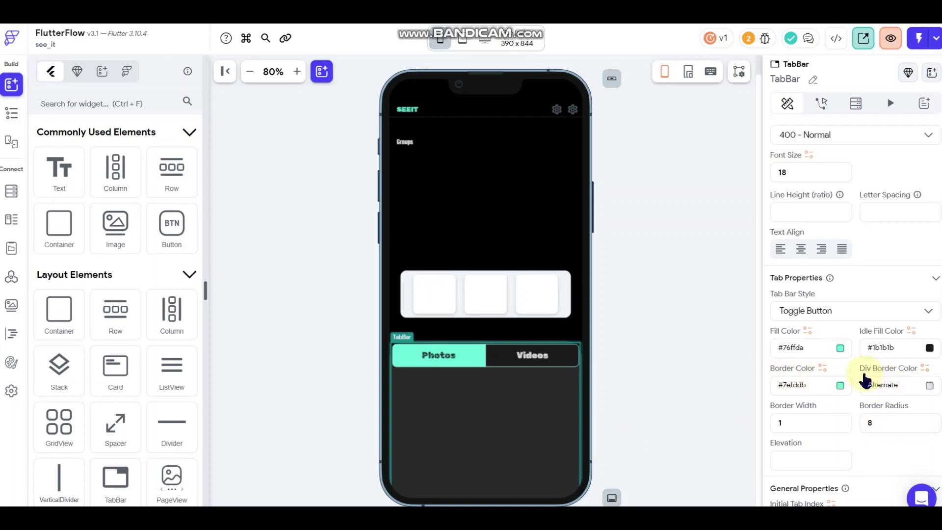
# Step: Clear the TabBar's Div Border Color so it is unset, and deselect the TabBar
pyautogui.click(916, 385)
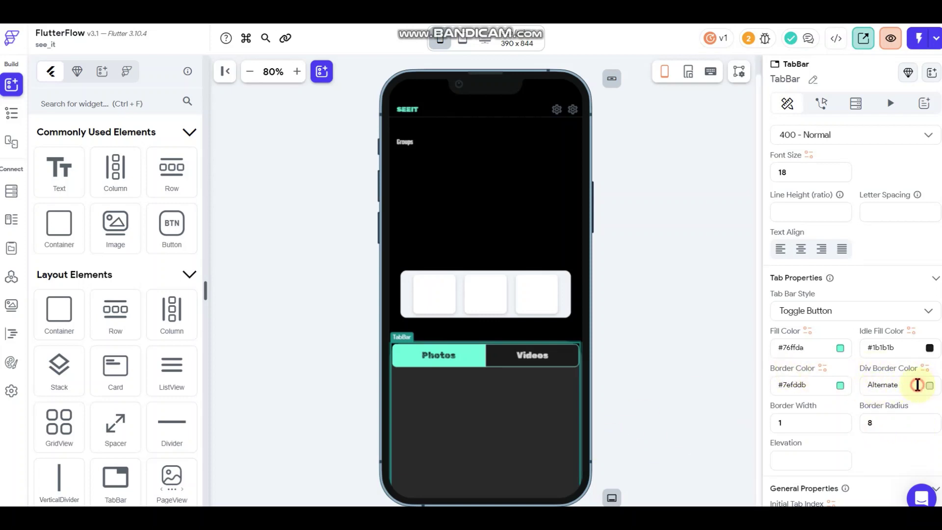
pyautogui.click(928, 385)
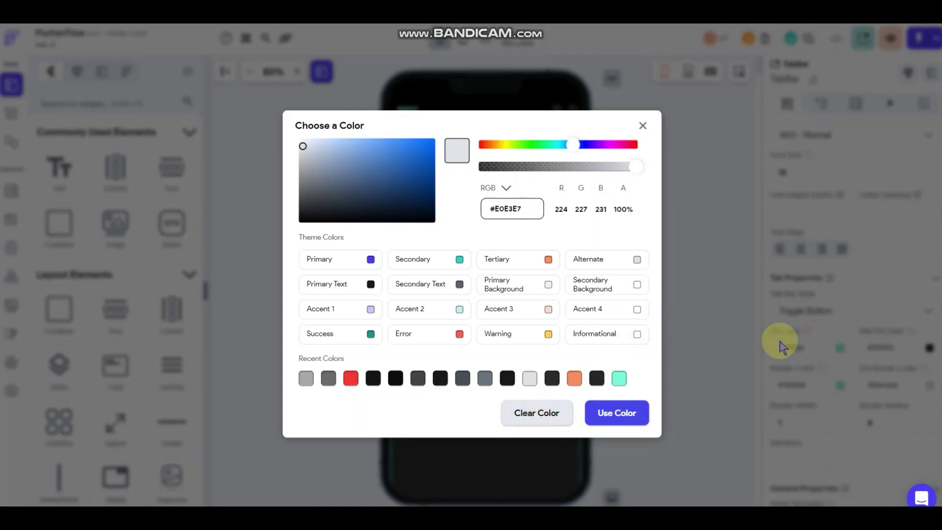
pyautogui.click(897, 384)
pyautogui.click(611, 351)
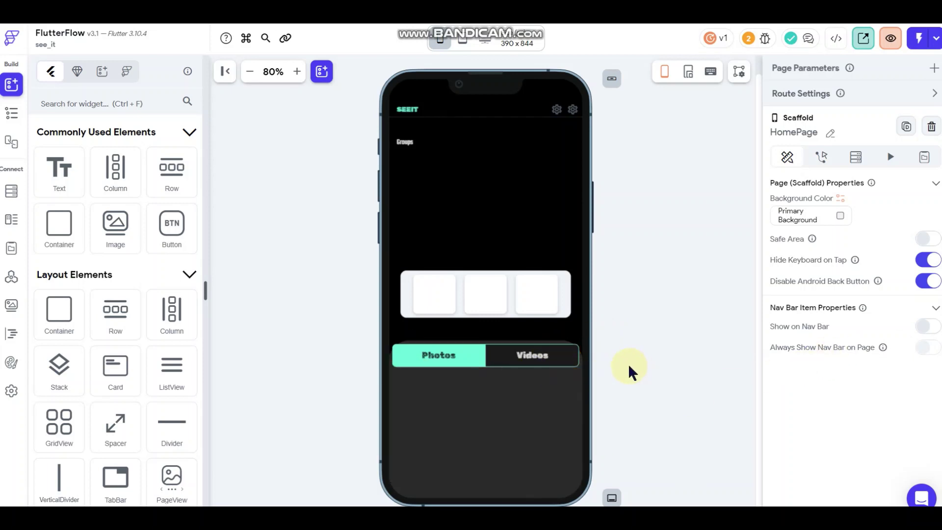
# Step: Examine the TabBar's label, tab and general properties, down to the Tab Bar Margin settings
pyautogui.click(504, 357)
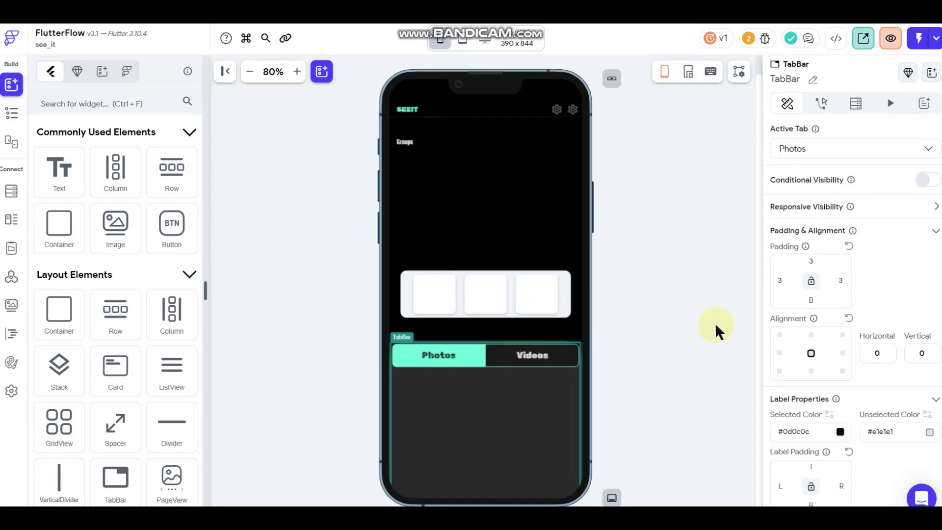
pyautogui.scroll(-3, 829, 259)
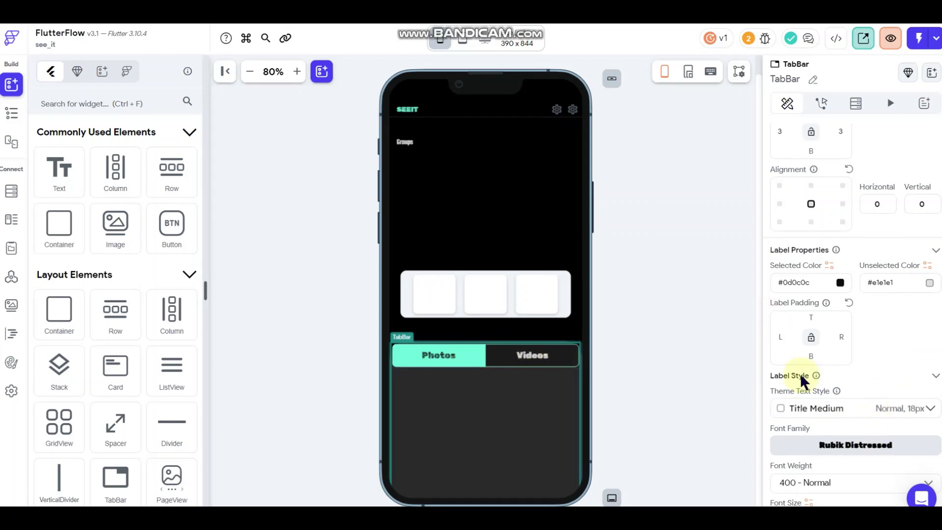
pyautogui.click(677, 360)
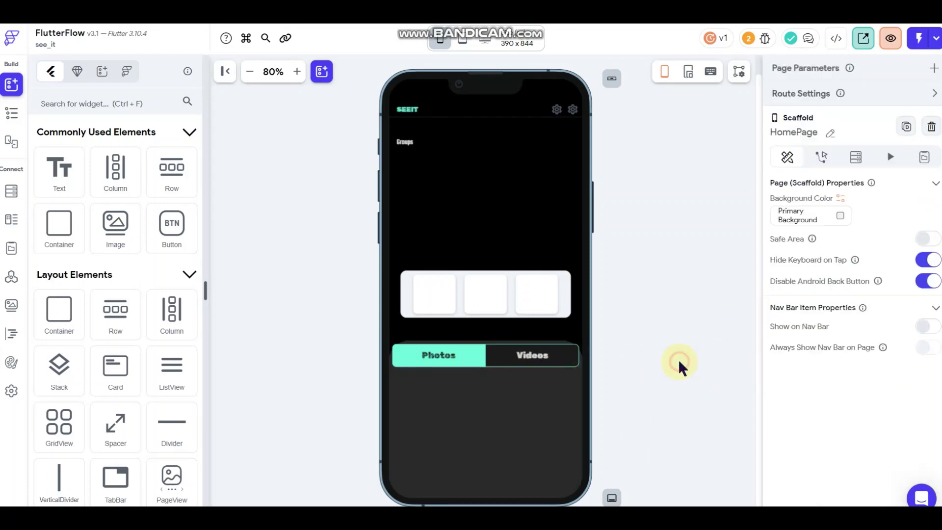
pyautogui.click(432, 353)
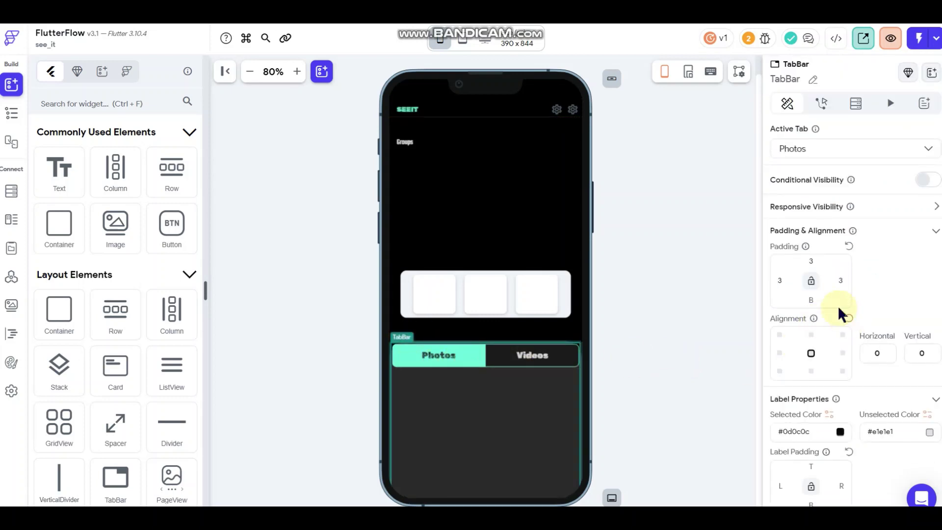
pyautogui.scroll(-8, 838, 305)
pyautogui.scroll(-3, 839, 307)
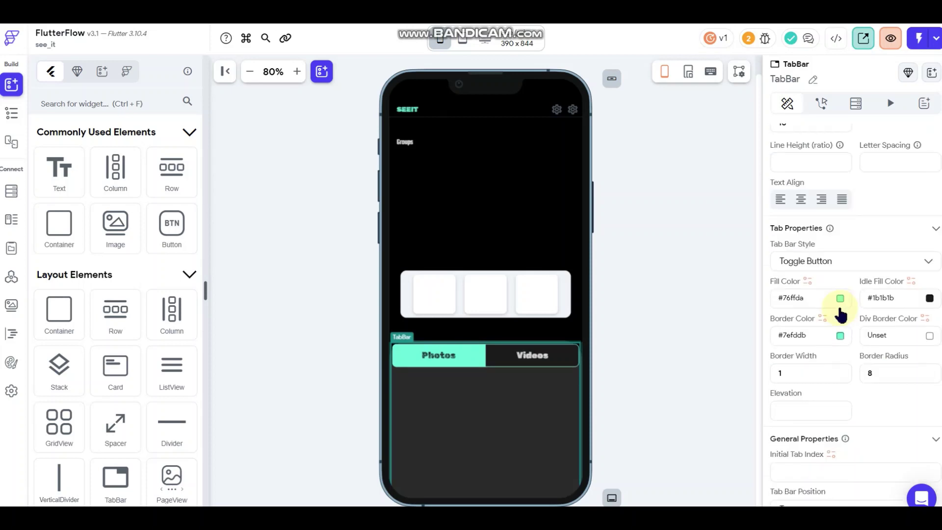
pyautogui.scroll(-2, 840, 312)
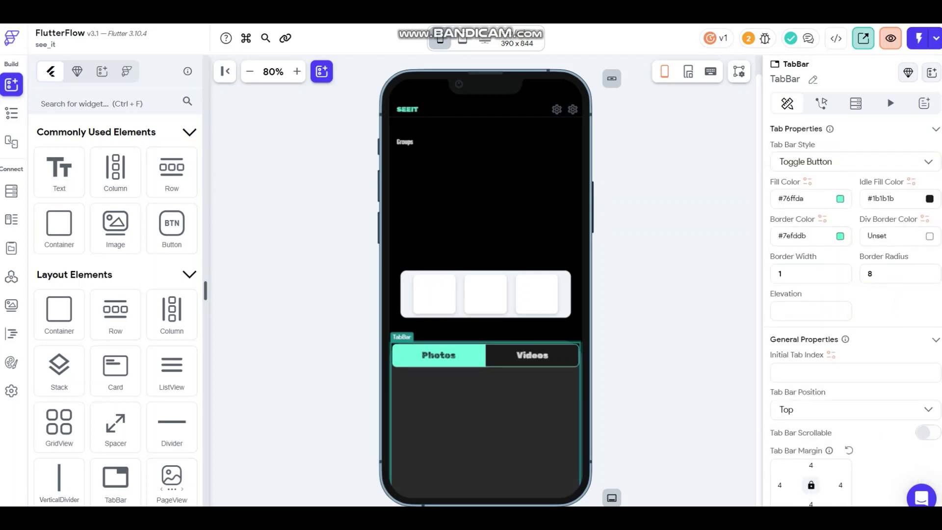
pyautogui.scroll(-1, 853, 316)
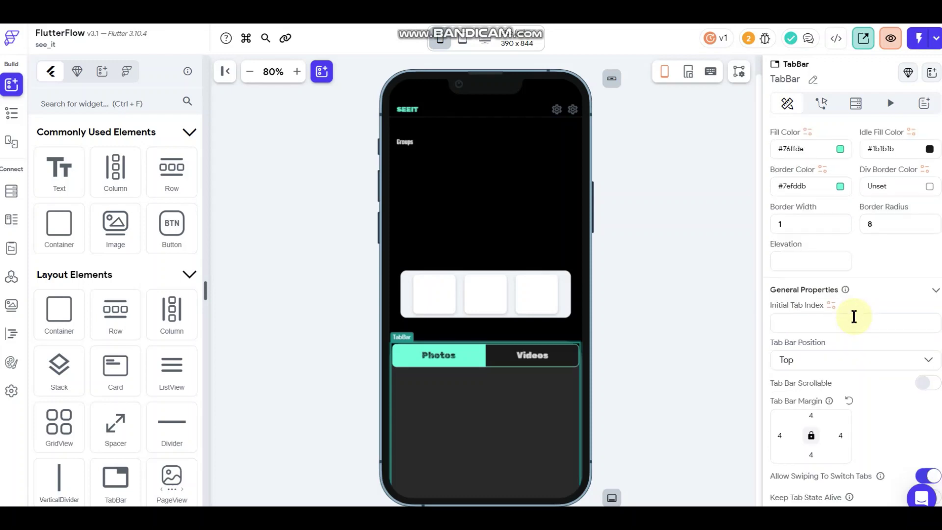
pyautogui.scroll(-1, 854, 316)
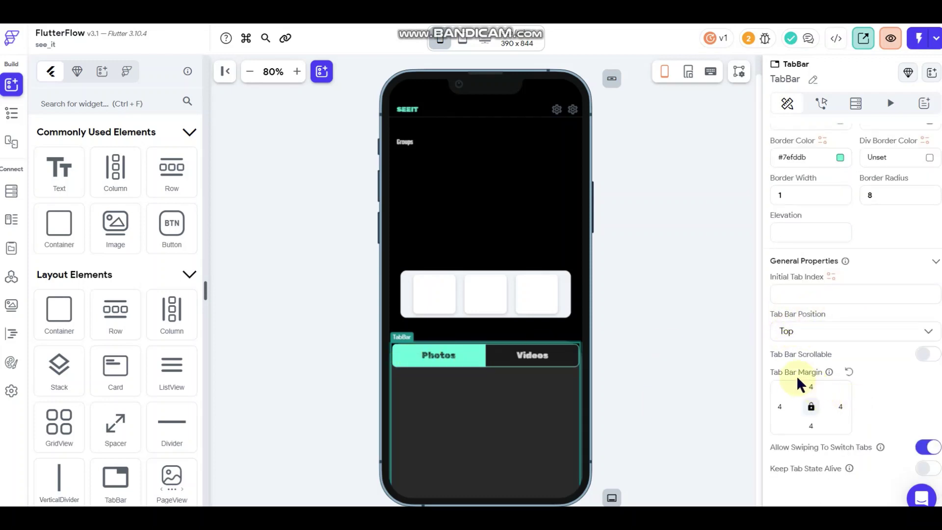
pyautogui.click(810, 406)
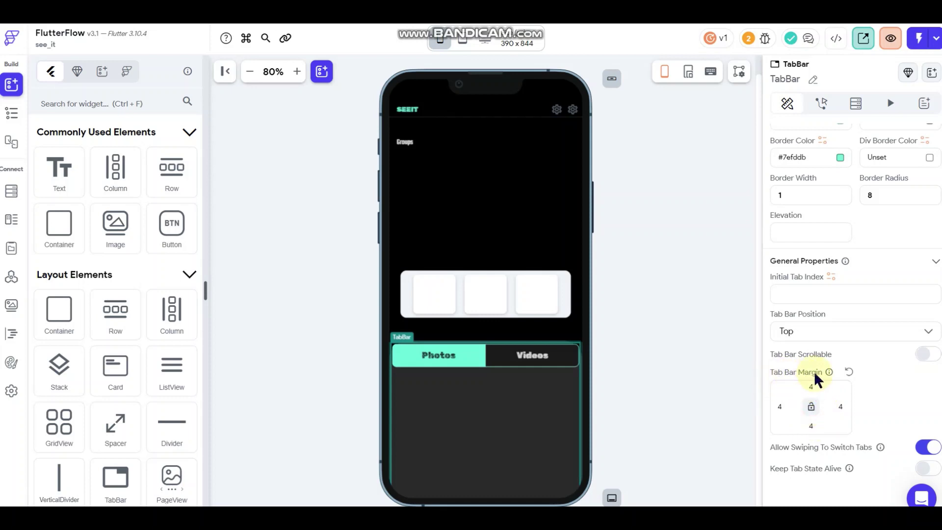
pyautogui.click(634, 374)
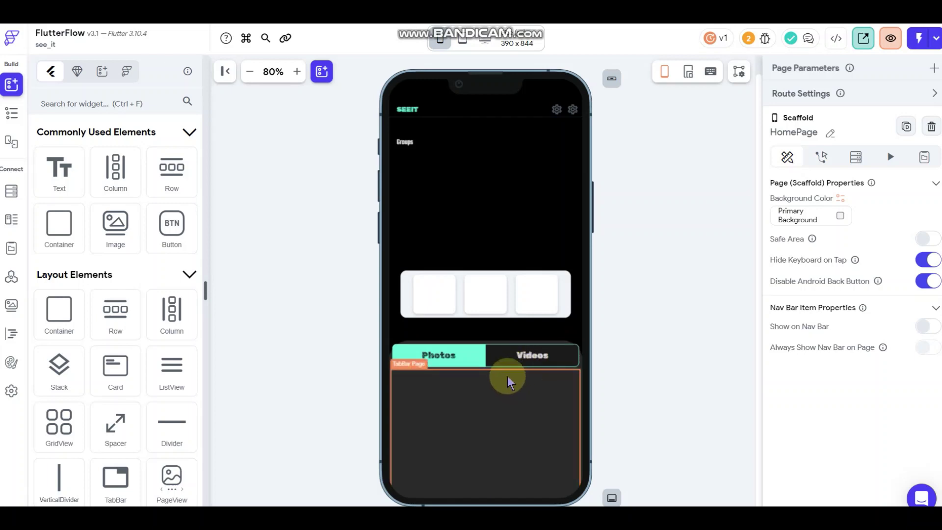
# Step: Unlink the sides of the TabBar's Tab Bar Margin and set its top margin to 8 and left margin to 12
pyautogui.click(499, 358)
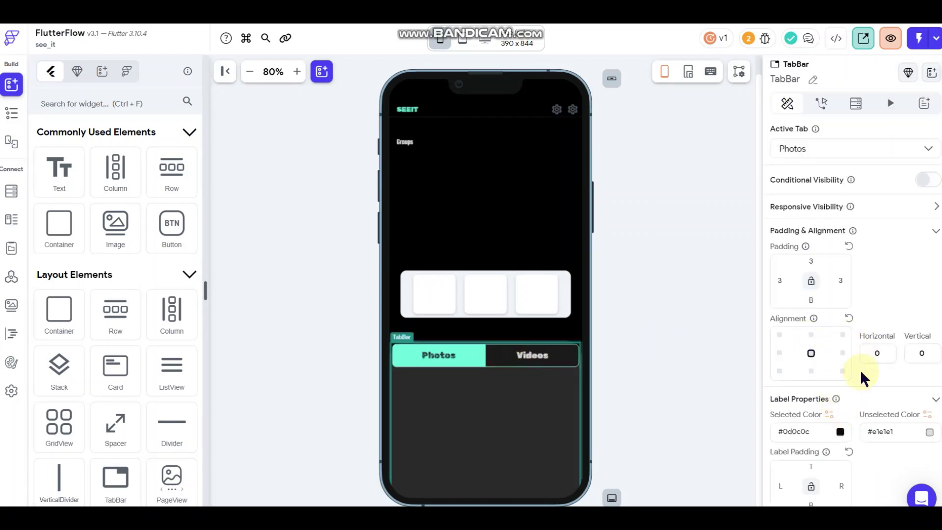
pyautogui.scroll(-10, 860, 376)
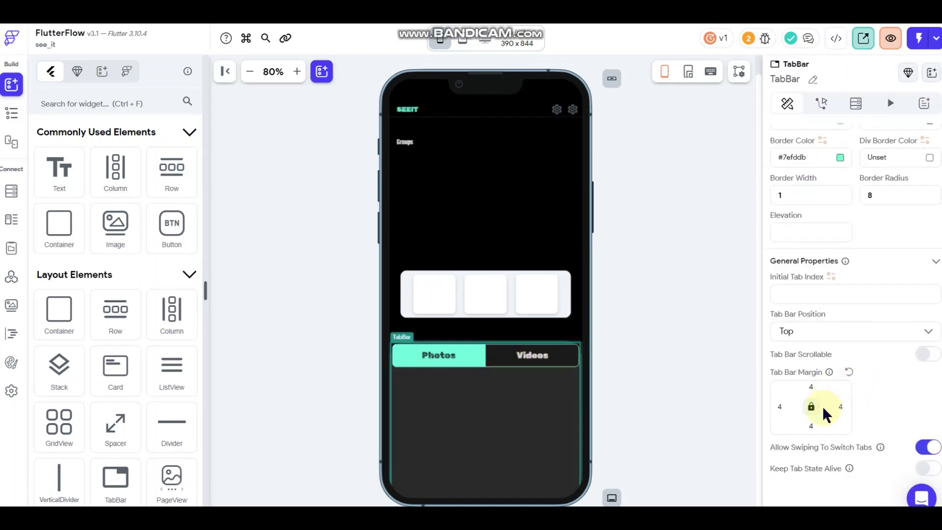
pyautogui.click(820, 407)
pyautogui.doubleClick(811, 386)
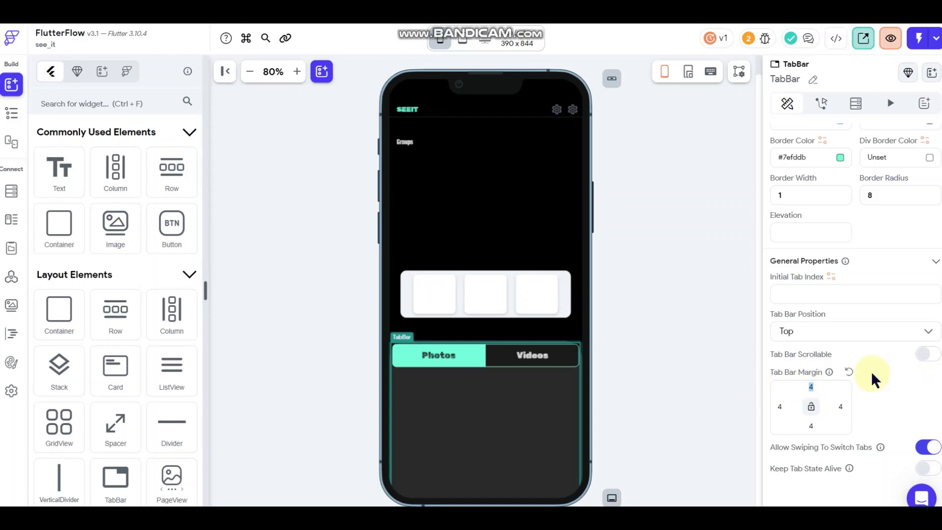
pyautogui.write('8')
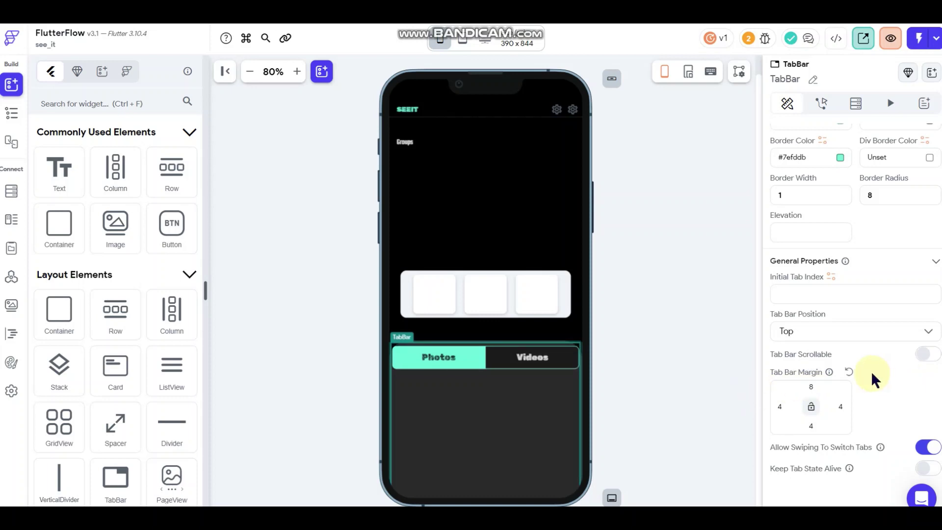
pyautogui.doubleClick(782, 406)
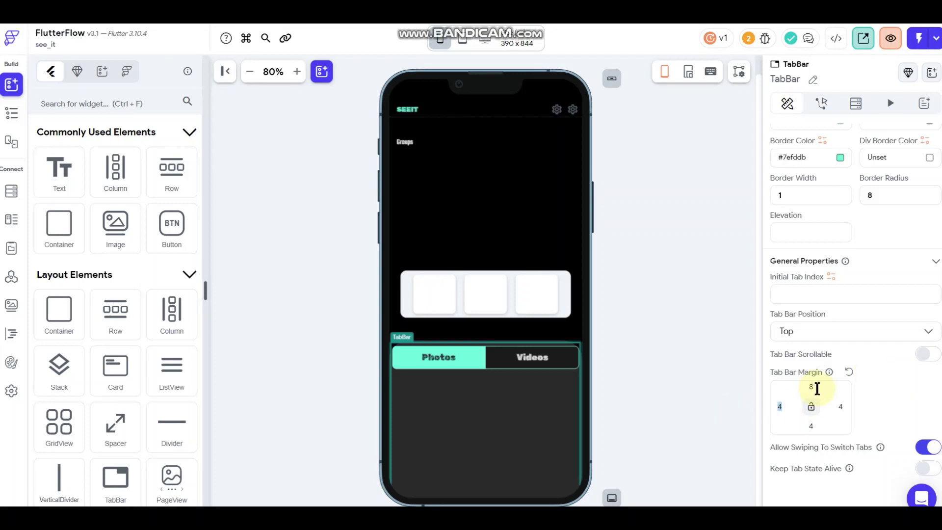
pyautogui.write('12')
pyautogui.doubleClick(840, 406)
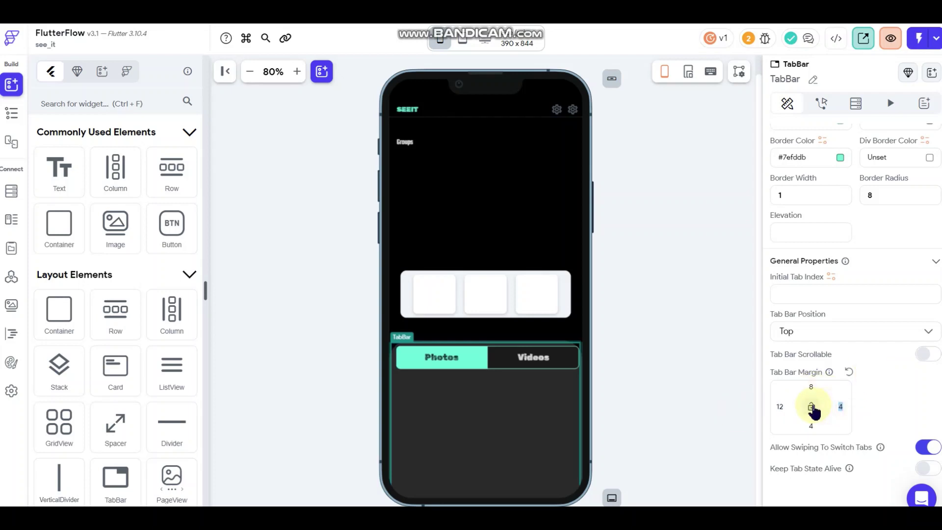
# Step: Set the tab bar's right margin to 12 and its border radius to 22
pyautogui.write('12')
pyautogui.click(695, 367)
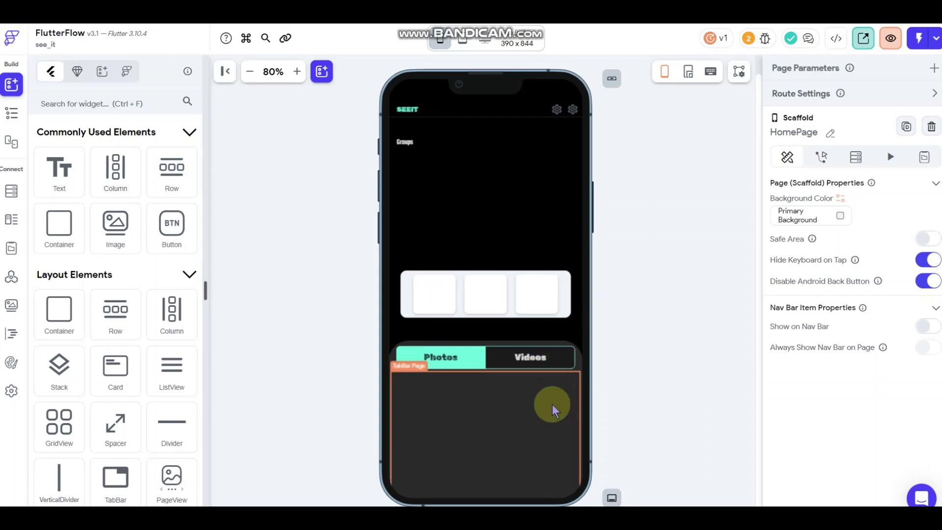
pyautogui.click(549, 365)
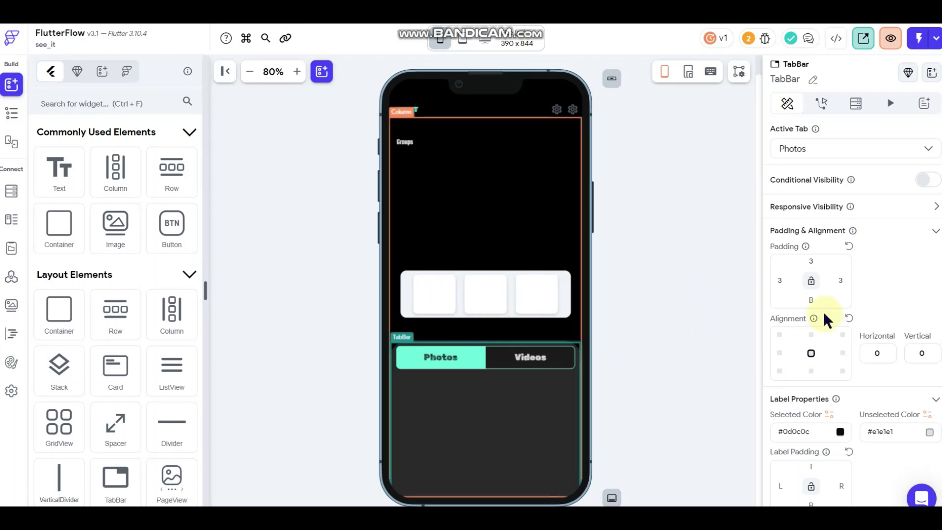
pyautogui.scroll(-7, 818, 313)
pyautogui.scroll(-5, 821, 315)
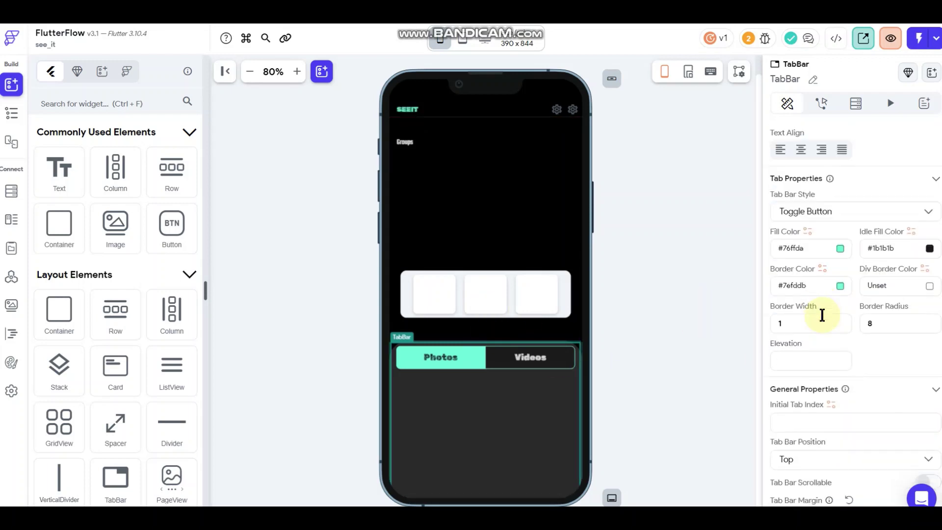
pyautogui.moveTo(887, 324); pyautogui.dragTo(837, 328)
pyautogui.write('20')
pyautogui.click(680, 326)
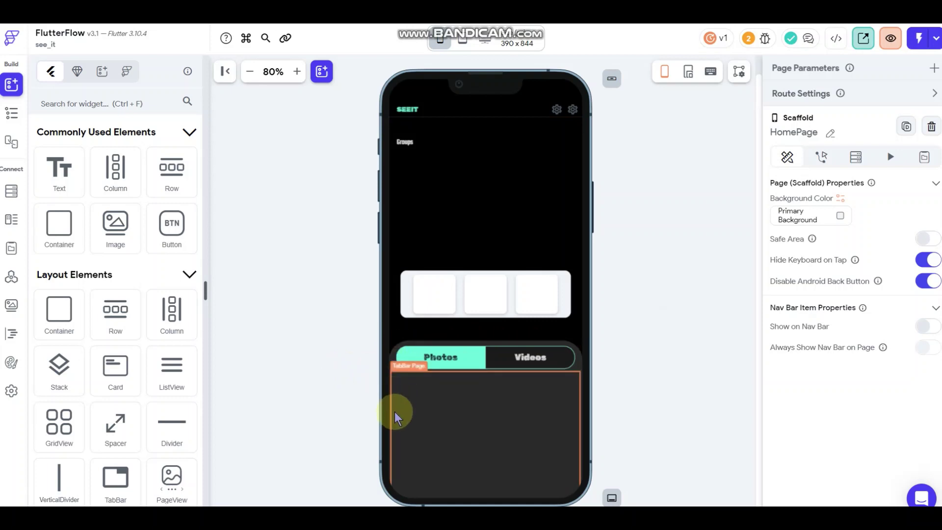
# Step: Try making the TabBar with the Photos and Videos tabs scrollable
pyautogui.click(525, 352)
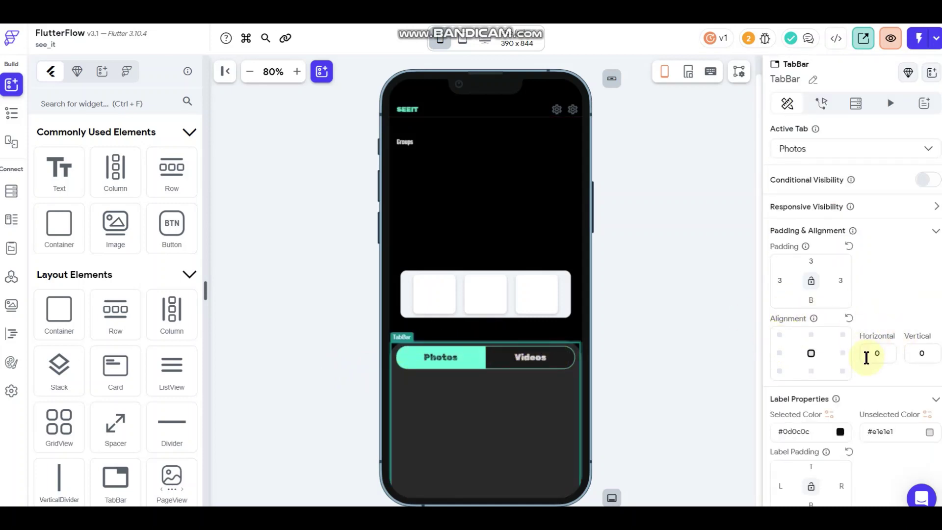
pyautogui.scroll(-10, 865, 355)
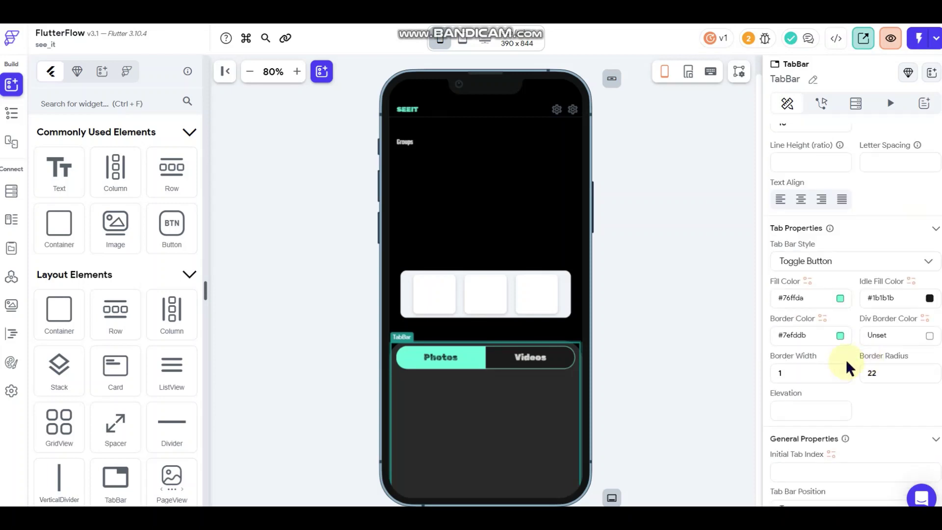
pyautogui.scroll(-2, 861, 346)
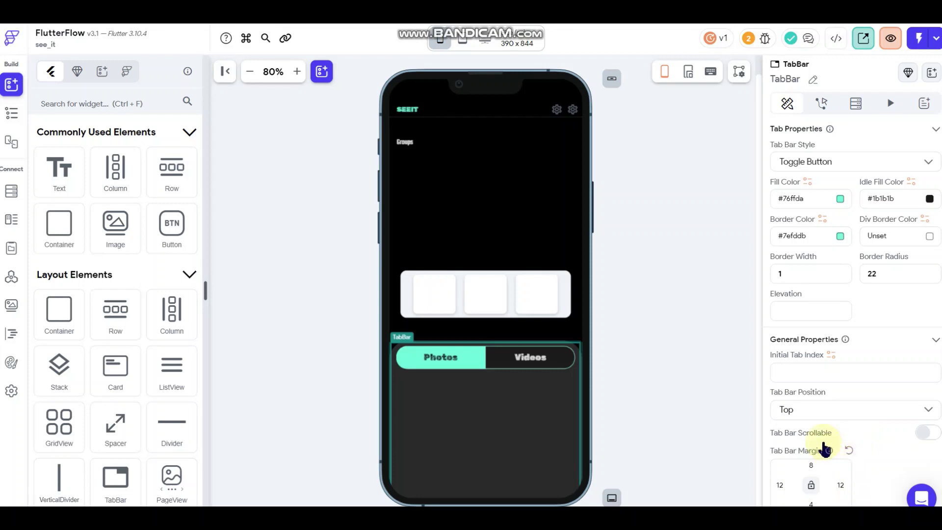
pyautogui.scroll(-2, 816, 392)
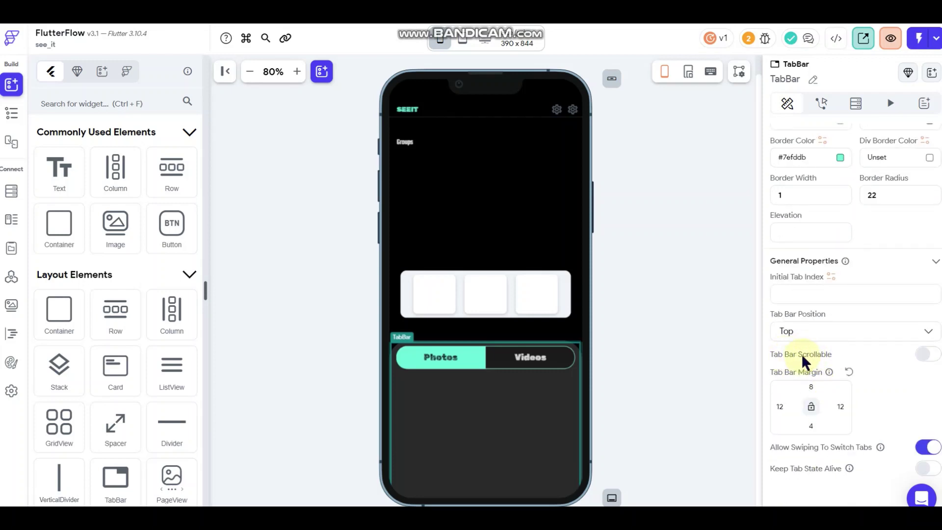
pyautogui.click(925, 354)
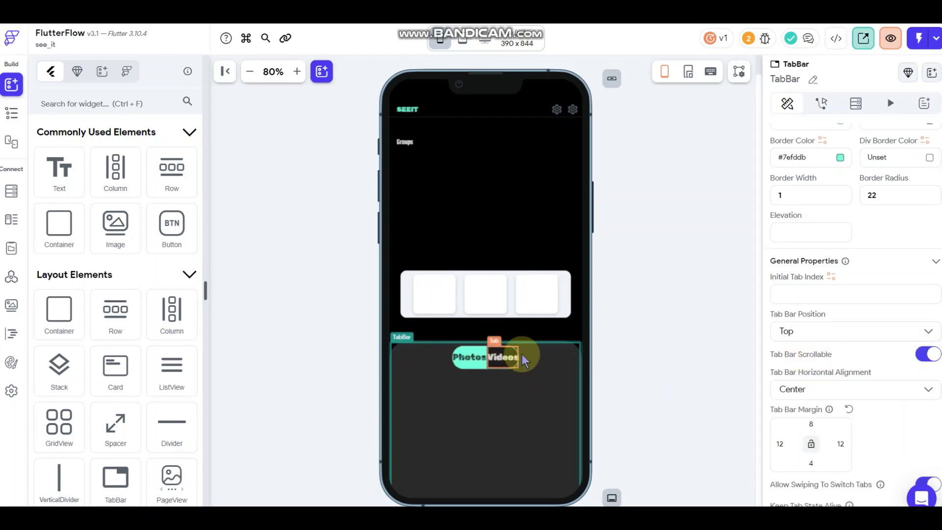
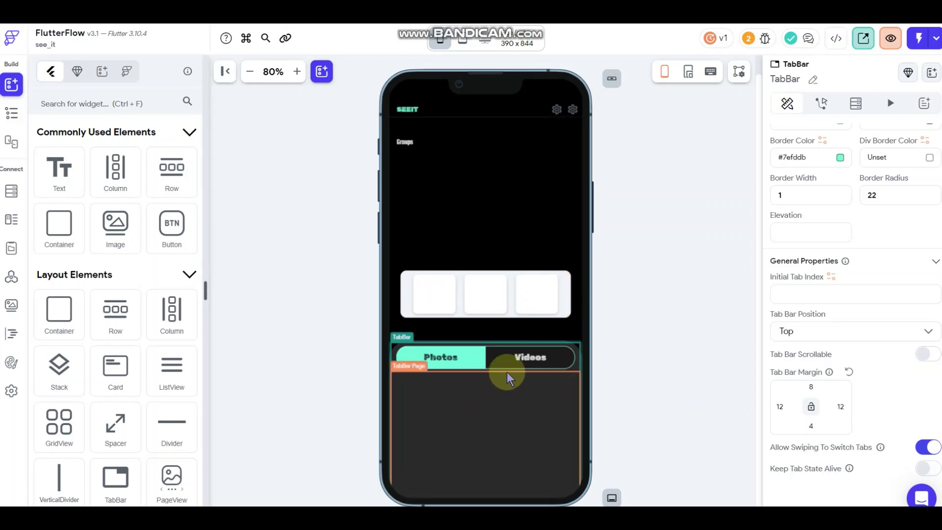
# Step: Switch between the Photos and Videos tabs and review the TabBar's label, style and general properties
pyautogui.click(526, 357)
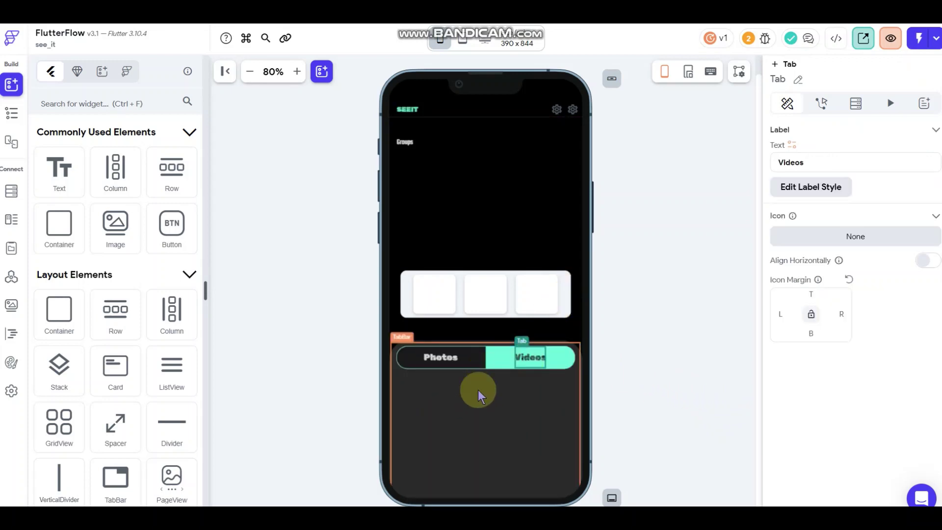
pyautogui.click(448, 356)
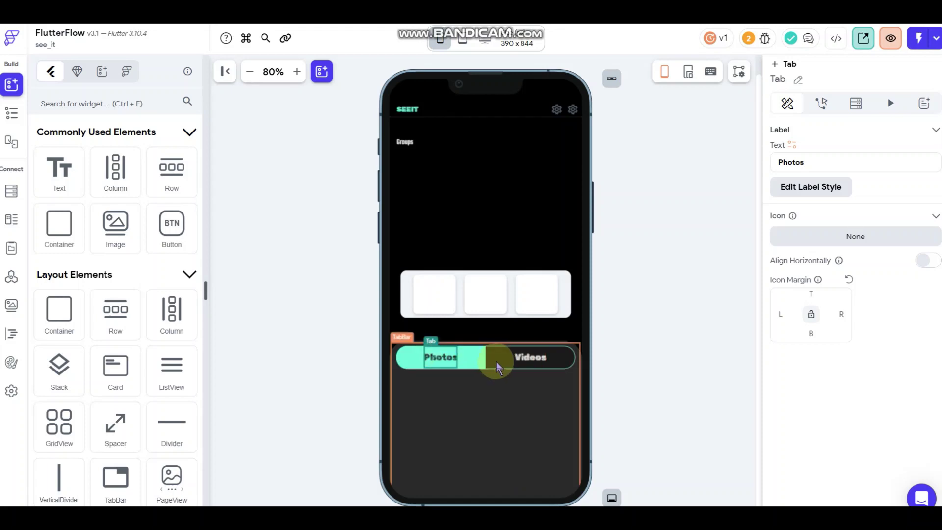
pyautogui.click(529, 358)
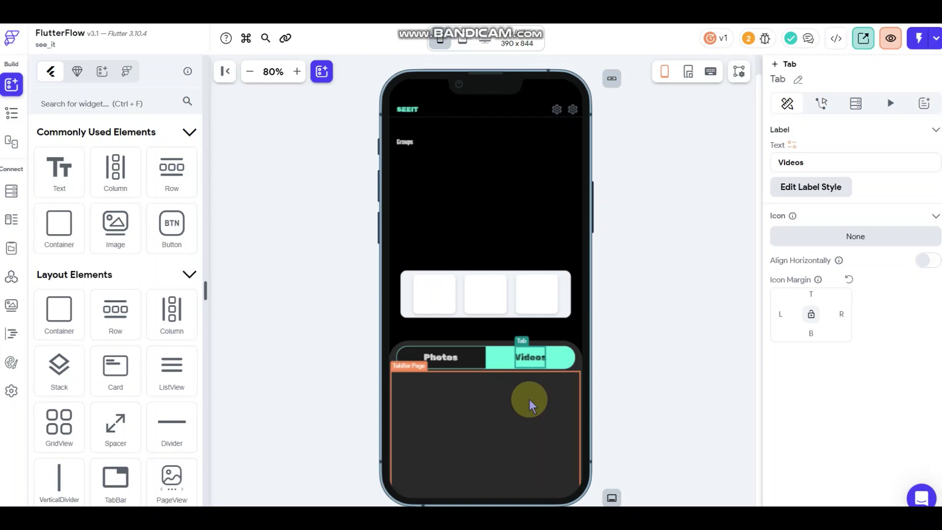
pyautogui.click(449, 363)
pyautogui.click(496, 355)
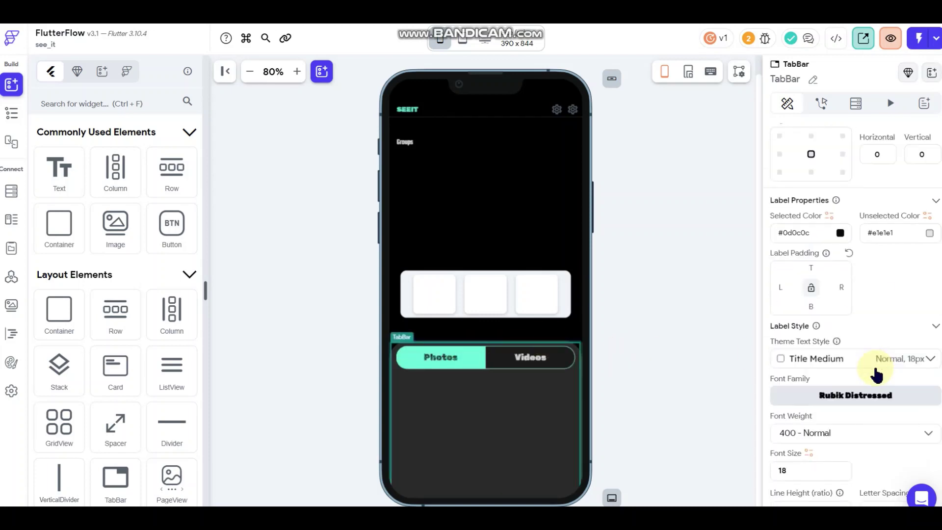
pyautogui.scroll(-5, 874, 375)
pyautogui.scroll(-4, 874, 375)
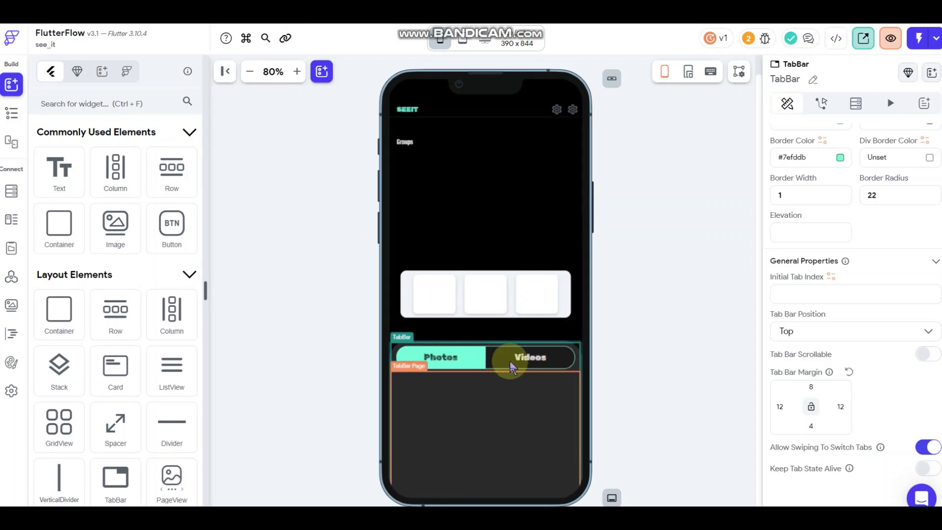
pyautogui.hotkey('ctrl', 'z')
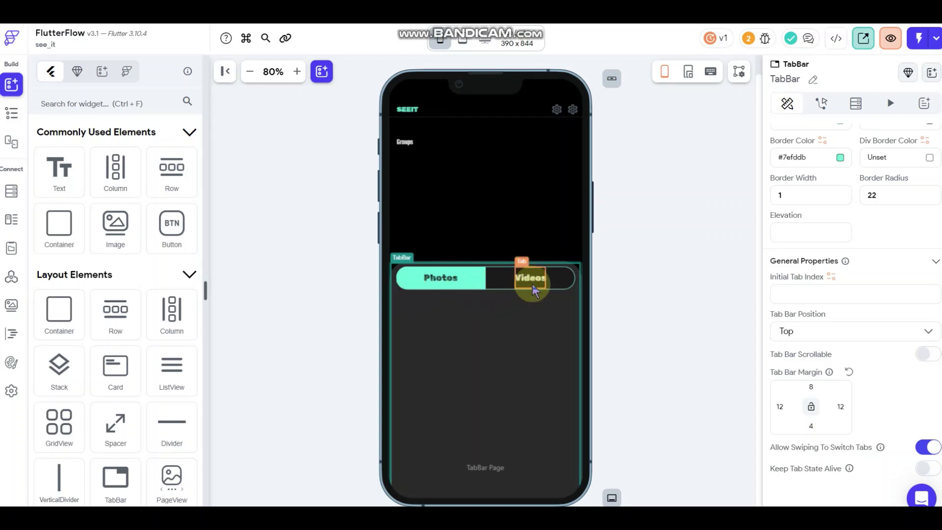
# Step: Check how the tab section slides over the home page content while the Photos tab is active
pyautogui.click(622, 245)
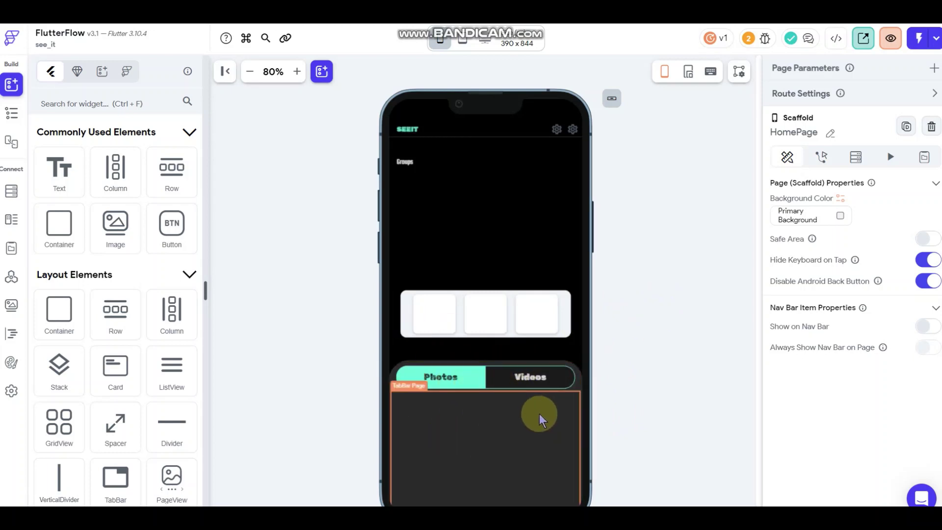
pyautogui.scroll(-5, 529, 381)
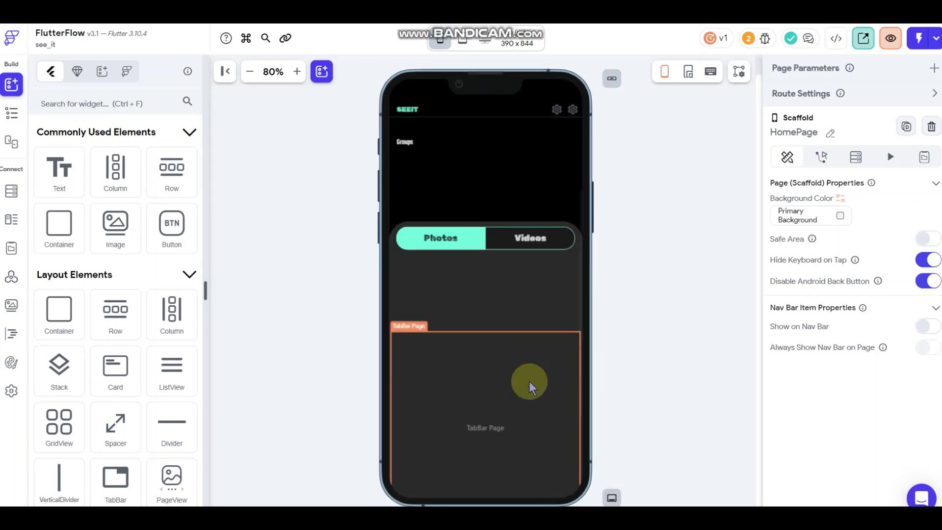
pyautogui.scroll(5, 529, 381)
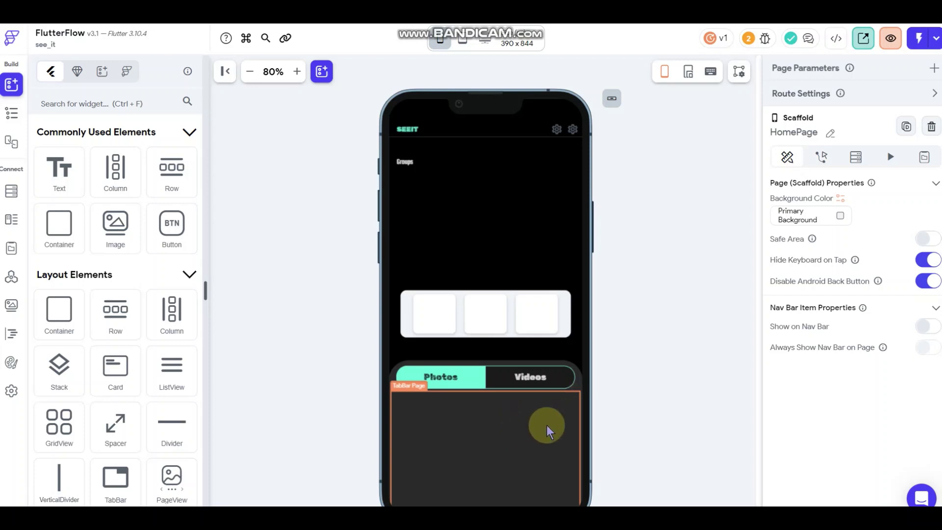
pyautogui.click(521, 374)
pyautogui.click(441, 377)
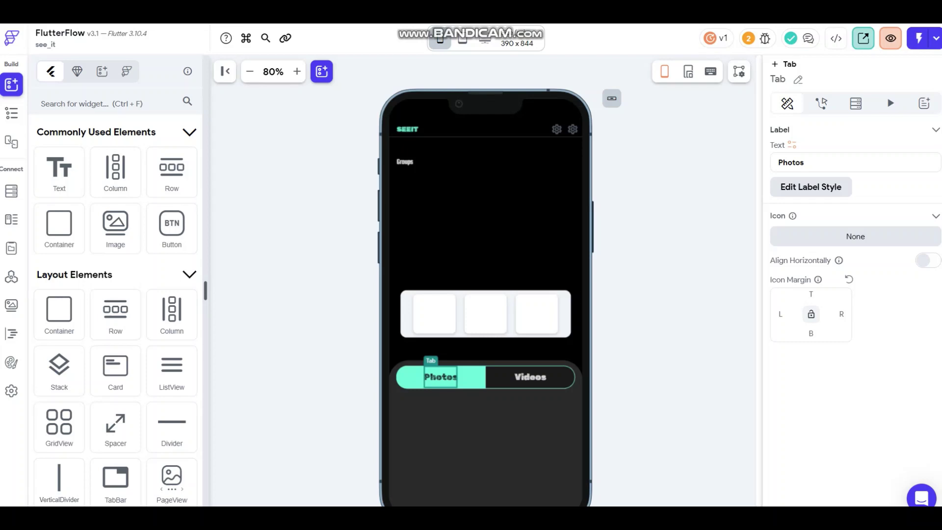
pyautogui.scroll(-1, 531, 417)
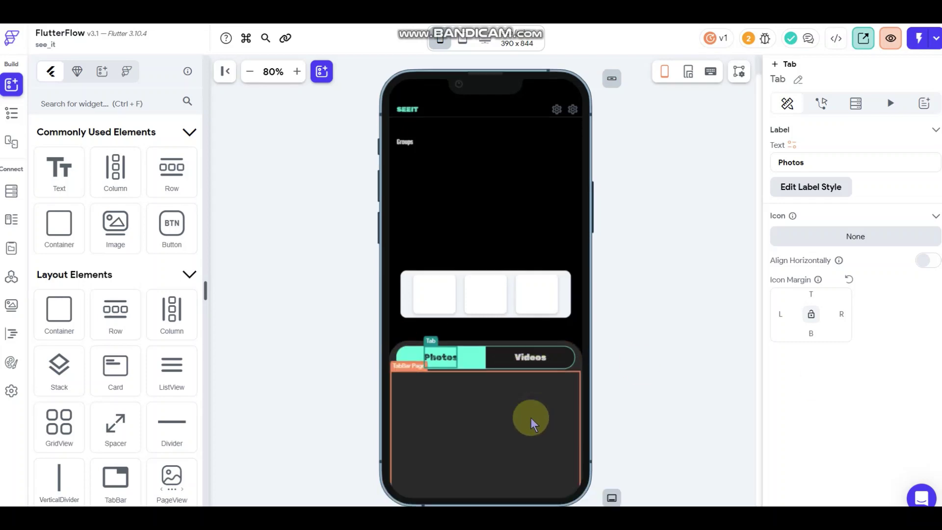
pyautogui.scroll(-3, 530, 417)
pyautogui.scroll(5, 530, 416)
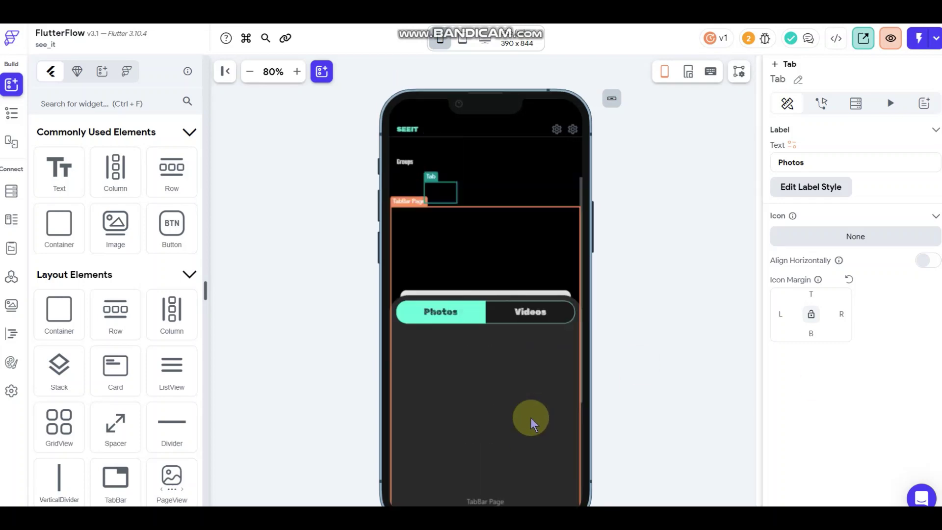
# Step: Check how the tab section scrolls over the home page while the Videos tab is active
pyautogui.click(529, 376)
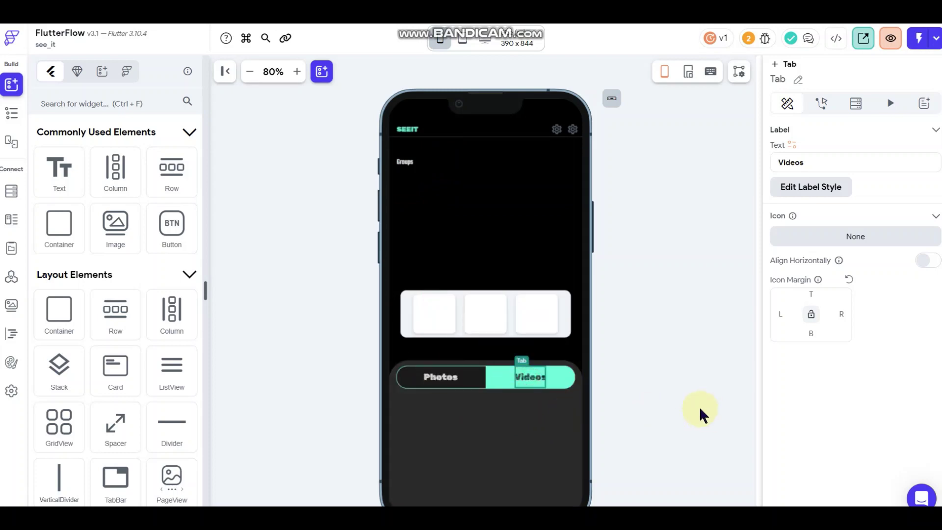
pyautogui.scroll(-1, 687, 410)
pyautogui.scroll(-4, 465, 399)
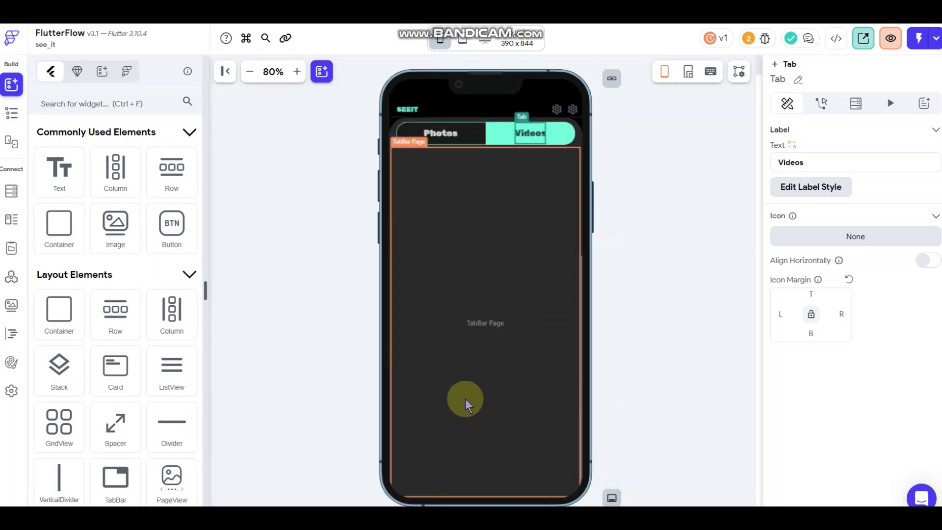
pyautogui.scroll(5, 465, 400)
pyautogui.scroll(1, 465, 399)
pyautogui.click(627, 359)
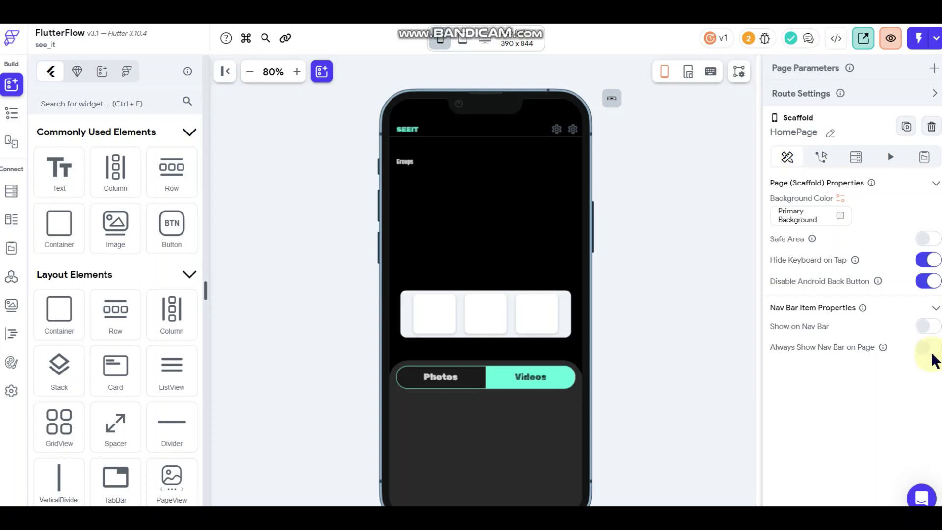
pyautogui.click(593, 378)
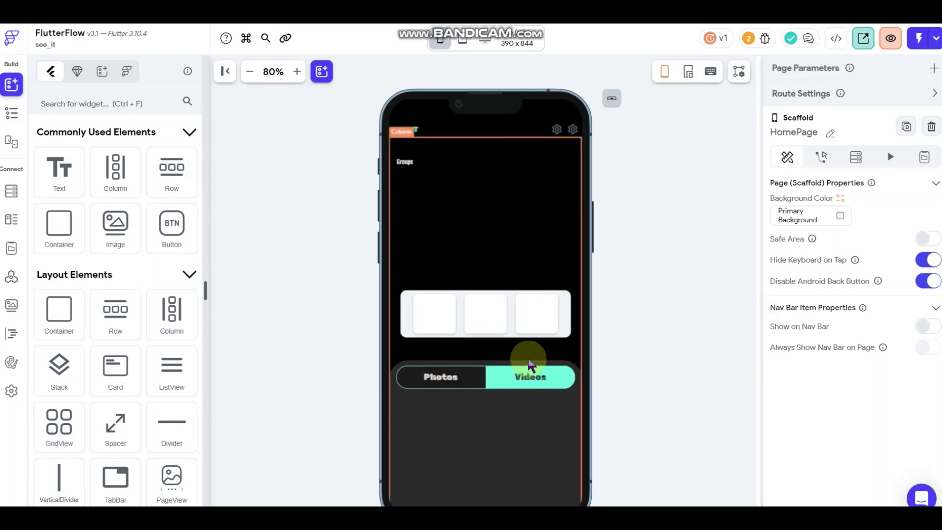
pyautogui.scroll(-5, 528, 358)
pyautogui.scroll(5, 529, 360)
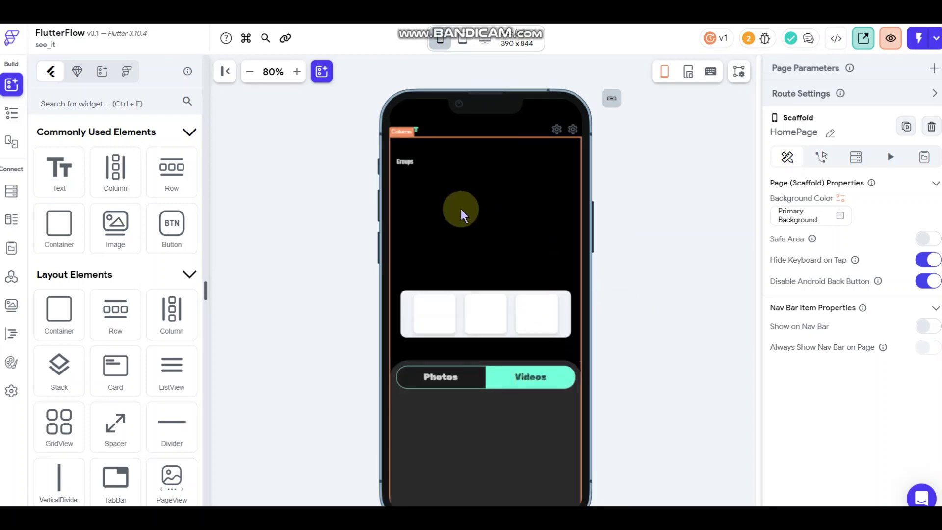
# Step: Examine the alignment, scrolling and spacing properties of the Column that holds the tab section
pyautogui.click(458, 177)
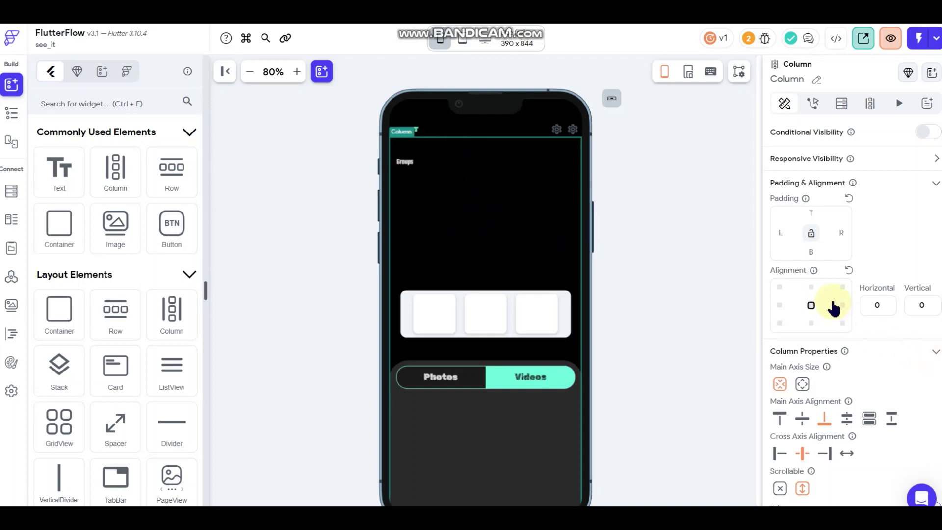
pyautogui.scroll(-2, 830, 305)
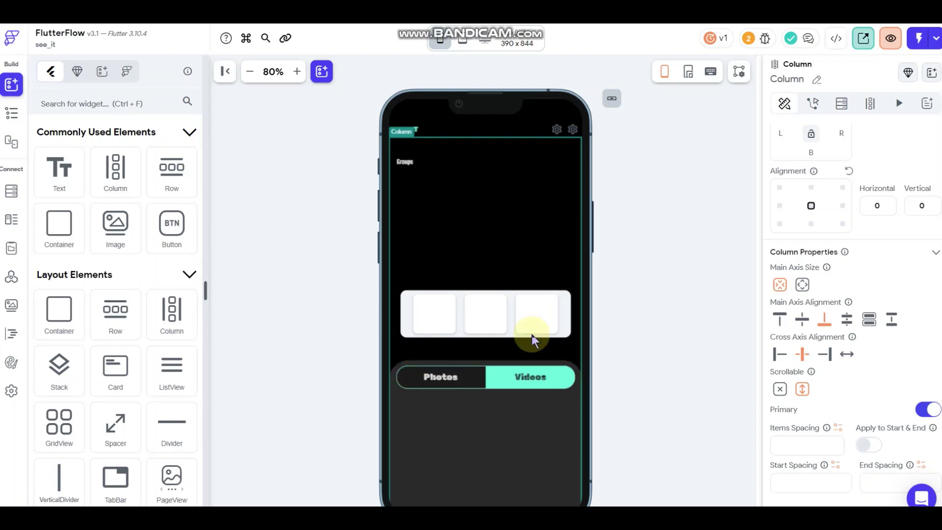
pyautogui.scroll(-3, 531, 334)
pyautogui.scroll(3, 532, 334)
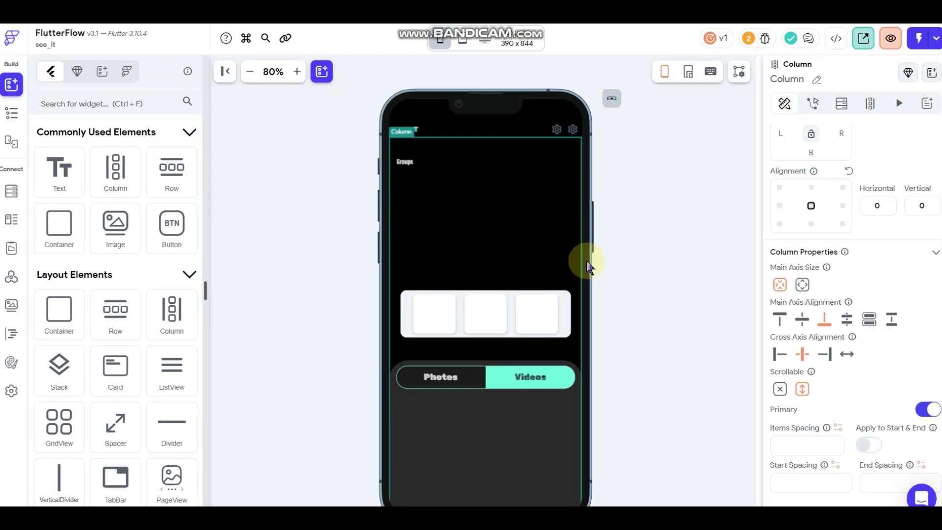
pyautogui.scroll(2, 846, 306)
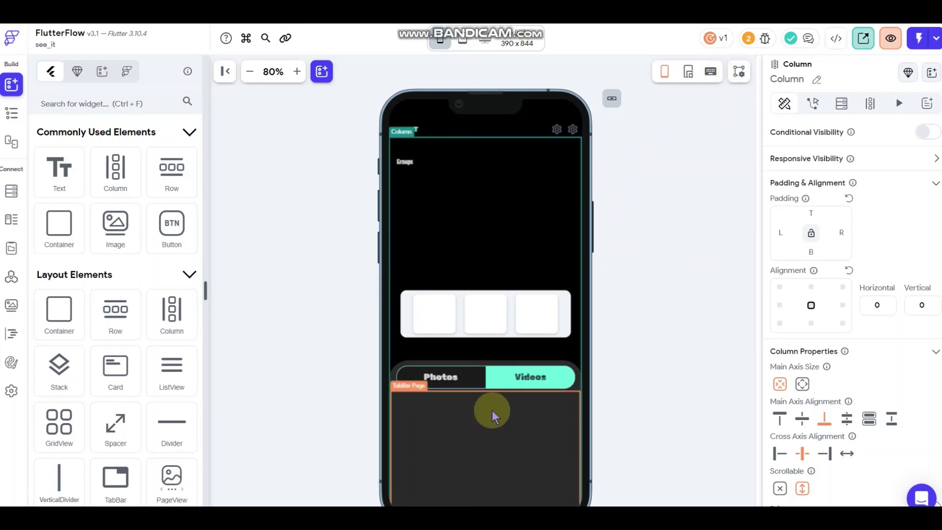
pyautogui.scroll(-1, 634, 304)
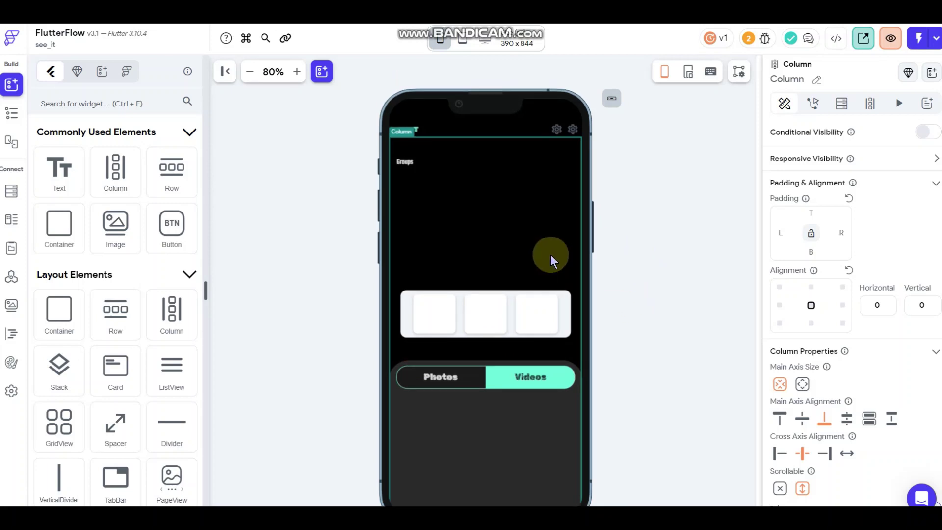
# Step: Undo the last two changes and redo them
pyautogui.hotkey('ctrl', 'z')
pyautogui.hotkey('ctrl', 'z')
pyautogui.hotkey('ctrl', 'shift', 'z')
pyautogui.hotkey('ctrl', 'shift', 'z')
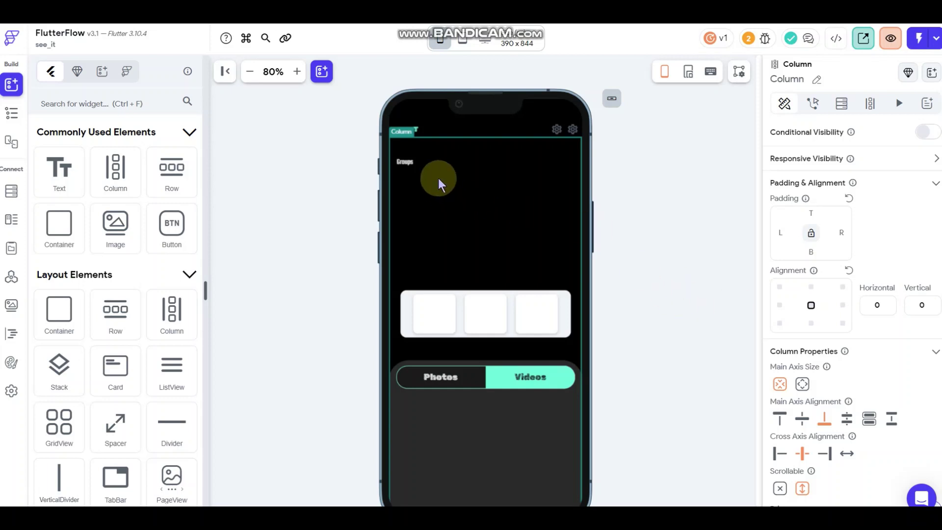
# Step: Add a Container to the Stack that holds both columns and move it near the Groups heading, at alignment about -0.07, -0.81
pyautogui.click(16, 115)
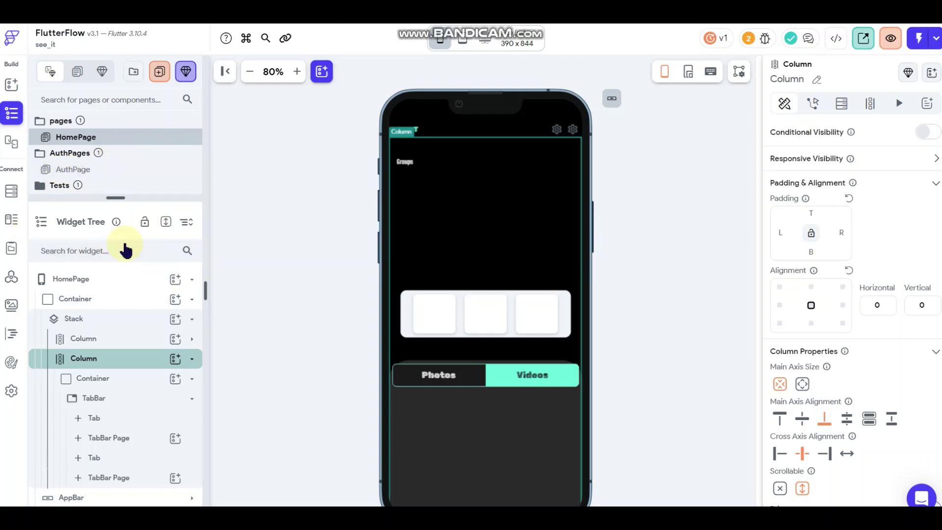
pyautogui.click(100, 322)
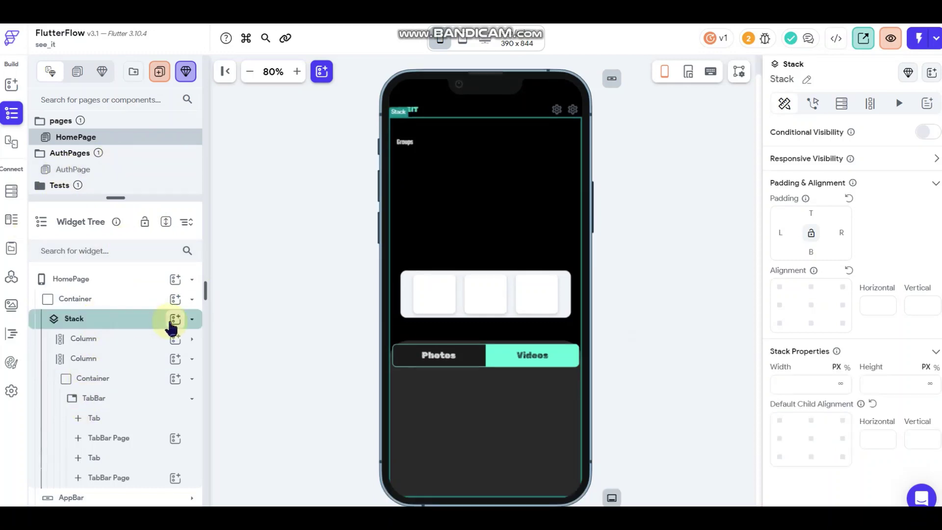
pyautogui.click(175, 319)
pyautogui.click(240, 383)
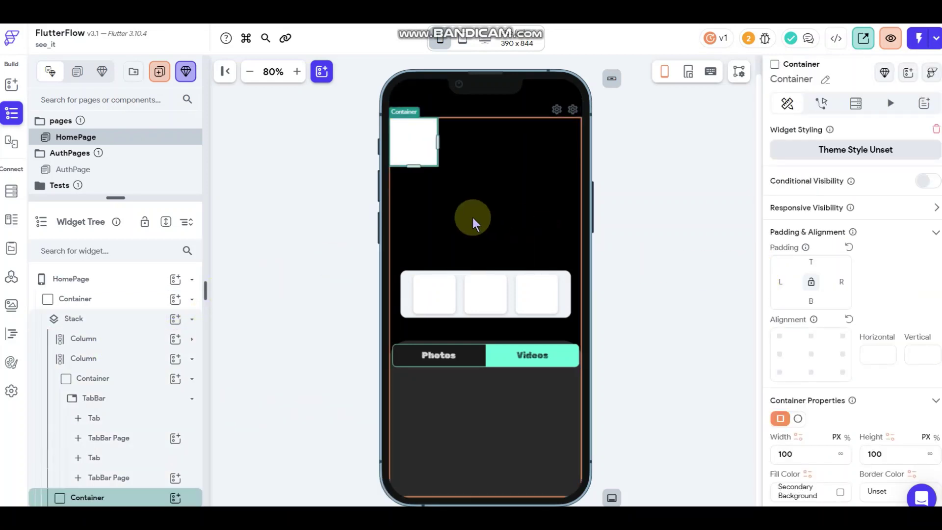
pyautogui.click(413, 143)
pyautogui.moveTo(414, 142); pyautogui.dragTo(516, 293)
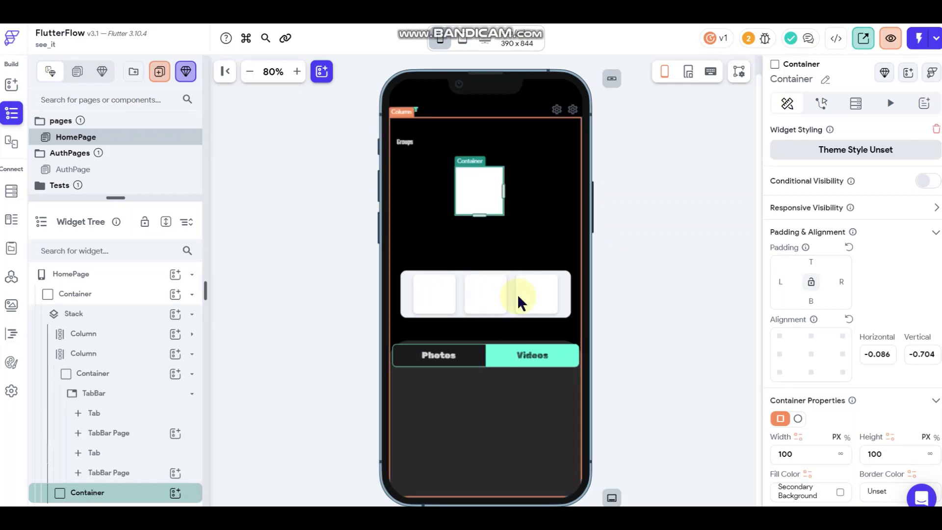
pyautogui.moveTo(476, 192); pyautogui.dragTo(478, 173)
pyautogui.moveTo(482, 176)
pyautogui.mouseDown()
pyautogui.moveTo(468, 188)
pyautogui.moveTo(481, 169)
pyautogui.mouseUp()
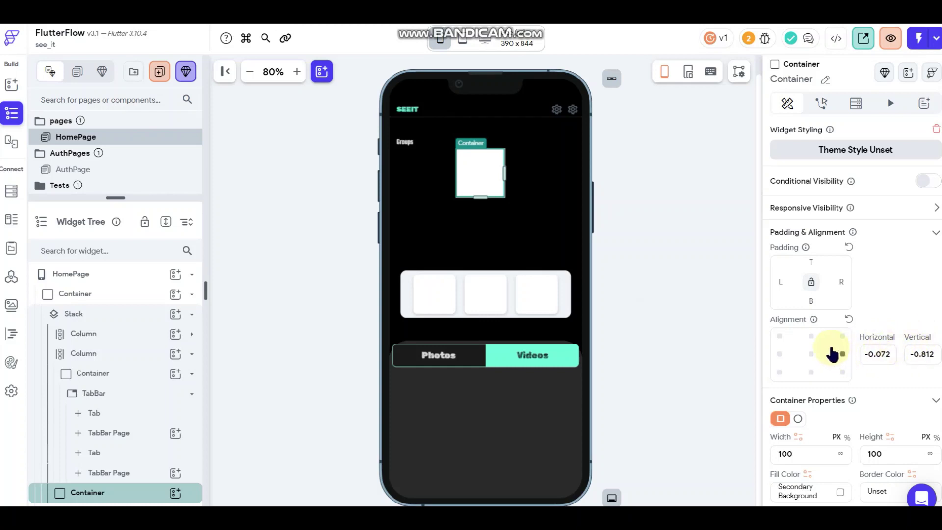
# Step: Set the new container's alignment to horizontal 0 and vertical -0.769
pyautogui.moveTo(891, 353); pyautogui.dragTo(794, 357)
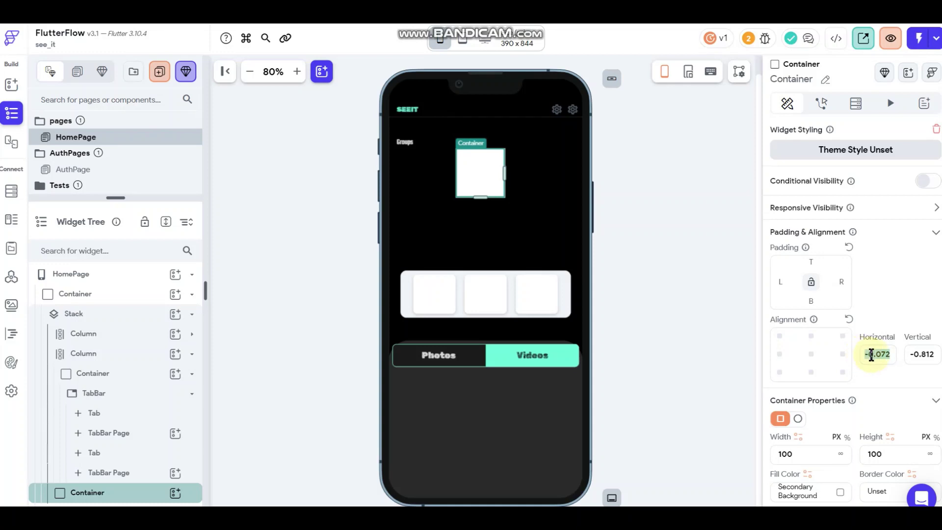
pyautogui.write('0')
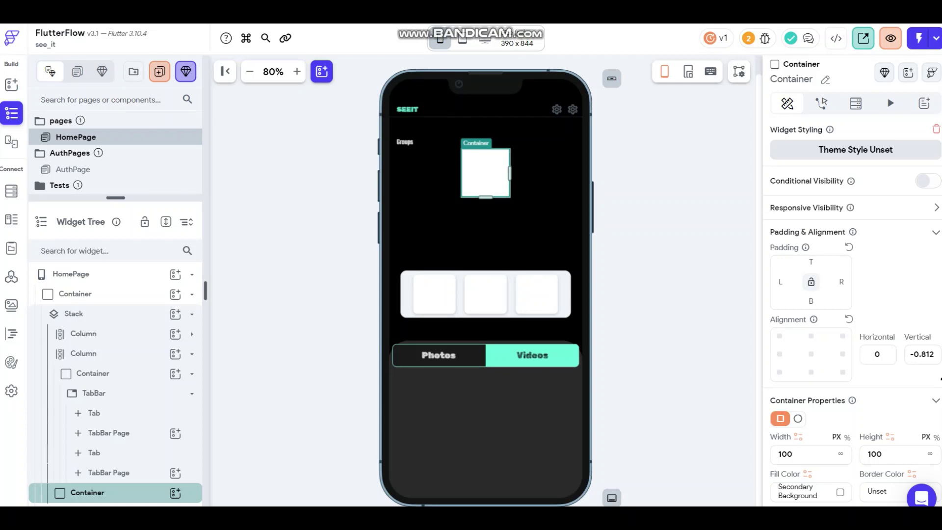
pyautogui.click(935, 353)
pyautogui.doubleClick(930, 354)
pyautogui.write('769')
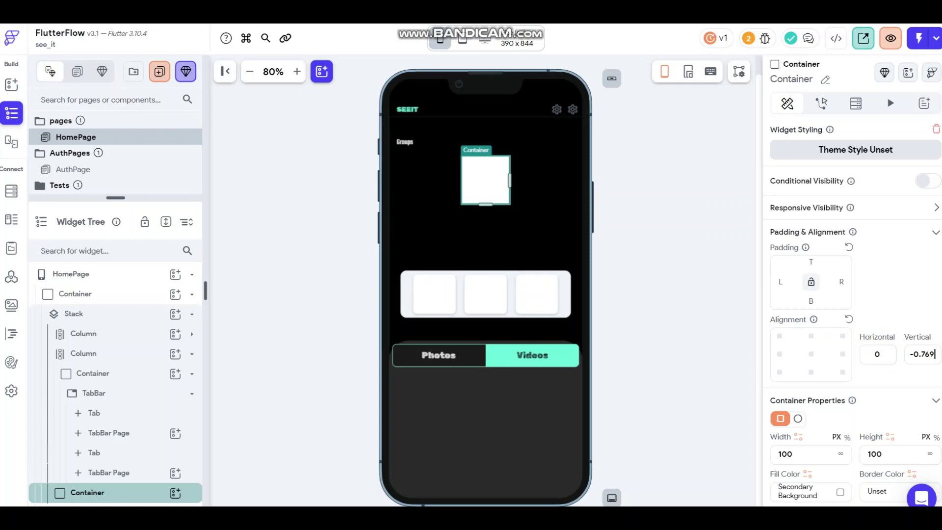
# Step: Size the container to infinite width and about 111 px height, with padding of 2 at the top and 12 on the left and right
pyautogui.click(840, 454)
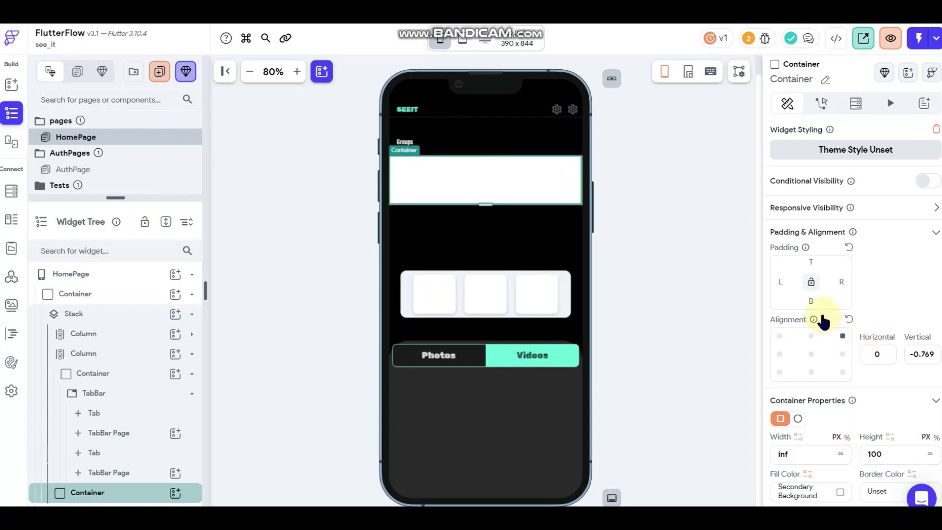
pyautogui.click(811, 264)
pyautogui.write('2')
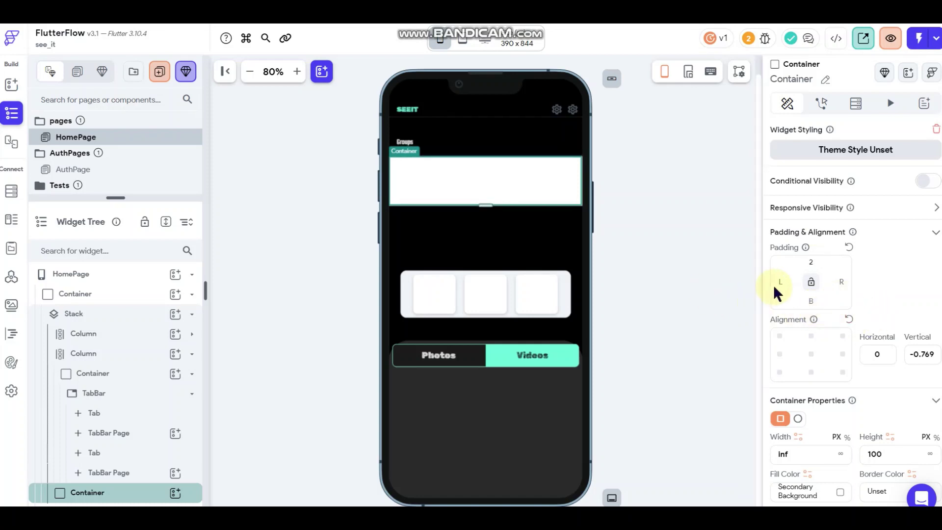
pyautogui.click(781, 280)
pyautogui.write('12')
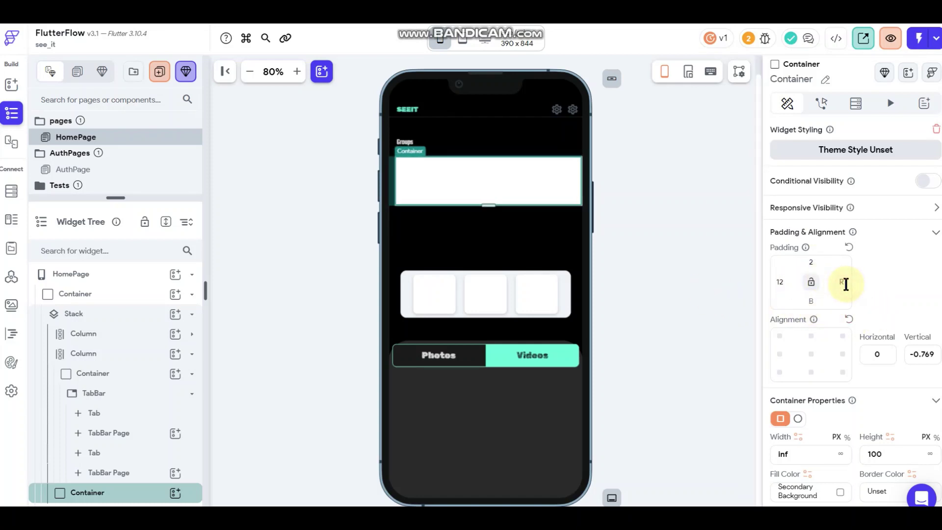
pyautogui.click(846, 284)
pyautogui.write('12')
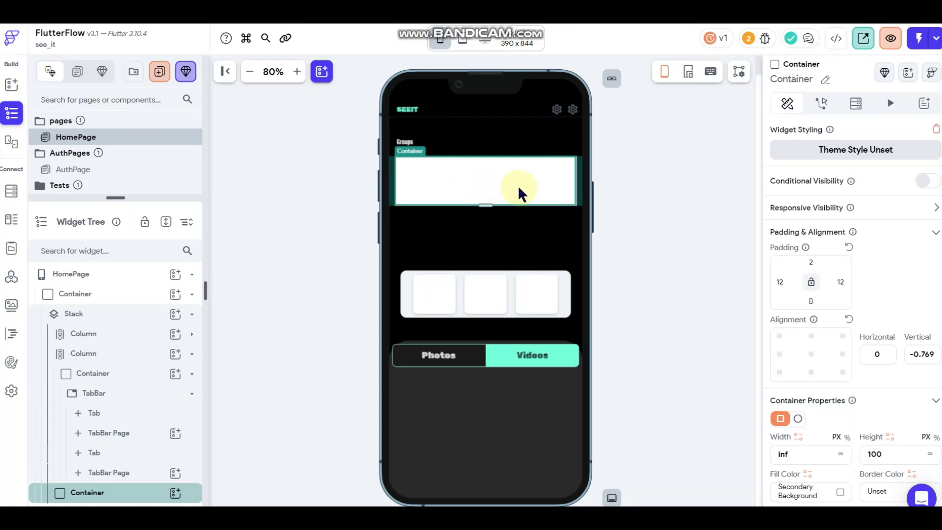
pyautogui.moveTo(487, 207); pyautogui.dragTo(485, 211)
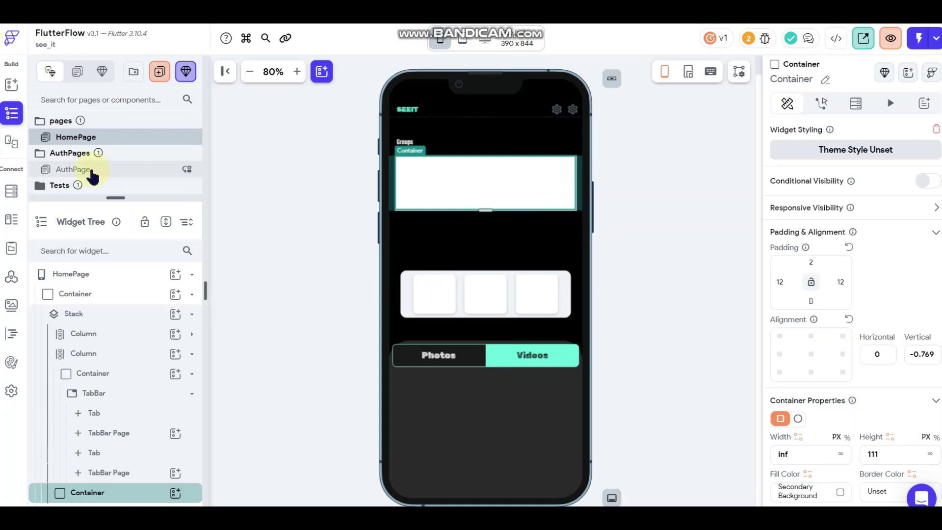
# Step: Try out a horizontal ListView inside the white container below Groups and cut it out again
pyautogui.click(12, 84)
pyautogui.scroll(-2, 187, 308)
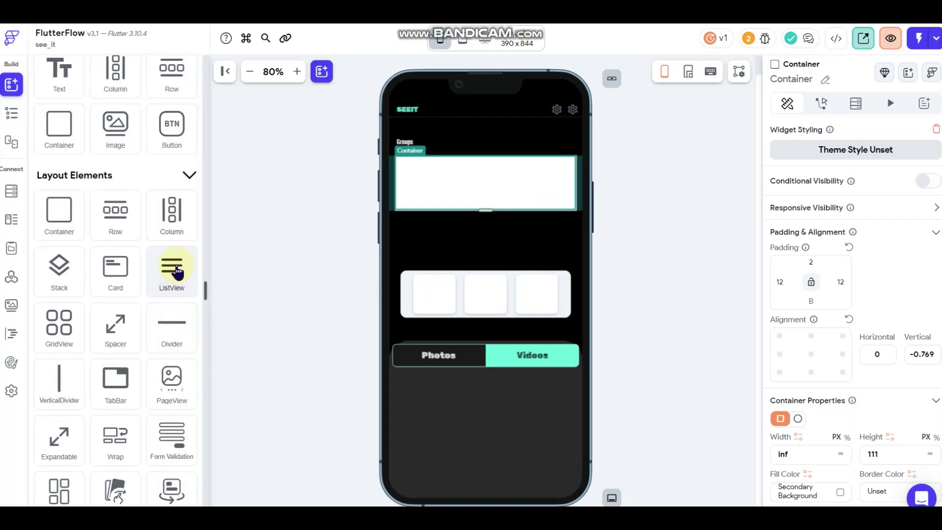
pyautogui.moveTo(177, 274); pyautogui.dragTo(502, 184)
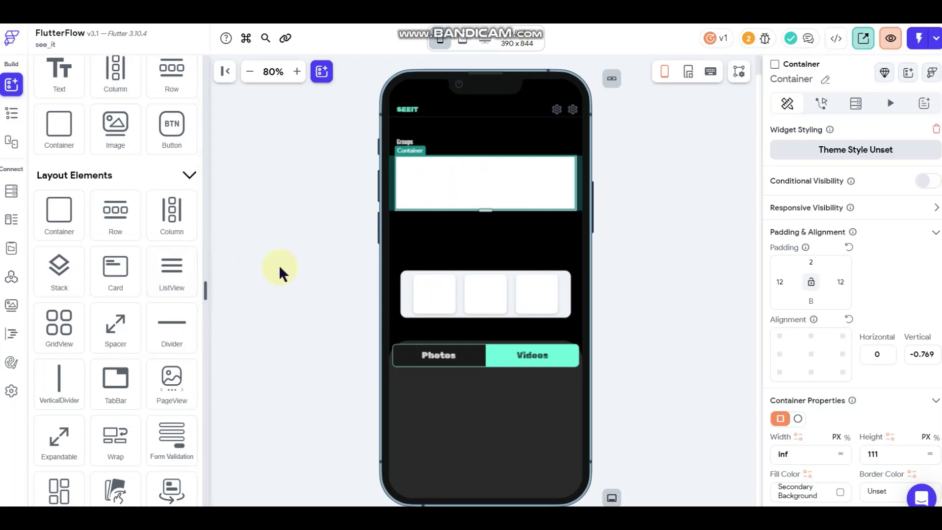
pyautogui.moveTo(163, 281); pyautogui.dragTo(342, 341)
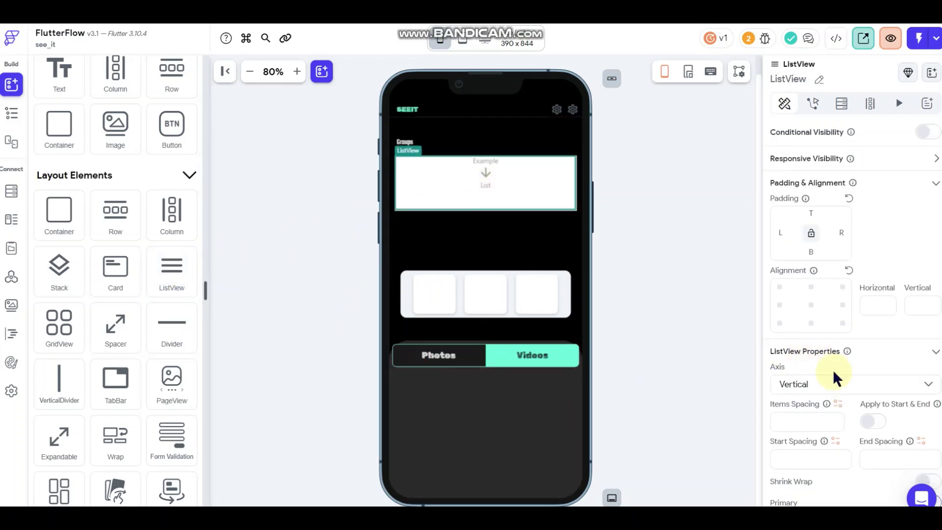
pyautogui.scroll(-1, 832, 373)
pyautogui.click(821, 329)
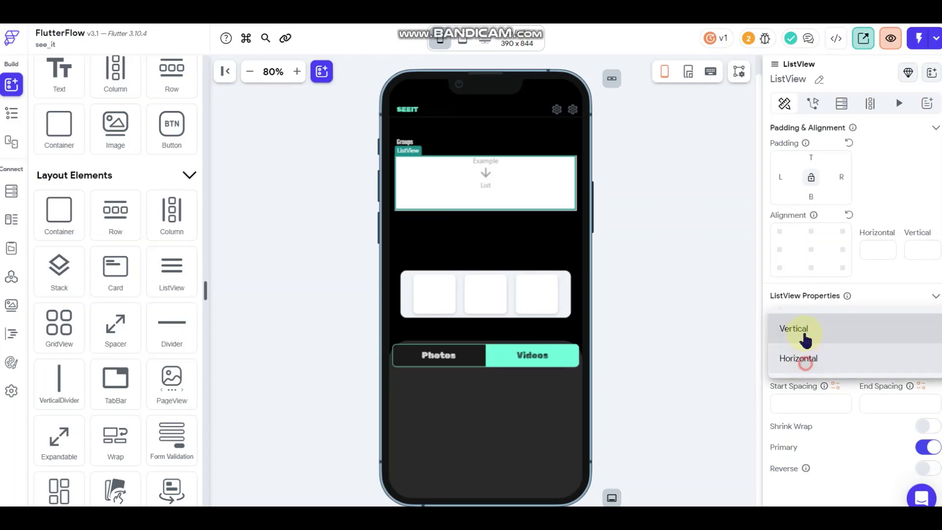
pyautogui.click(798, 358)
pyautogui.rightClick(481, 181)
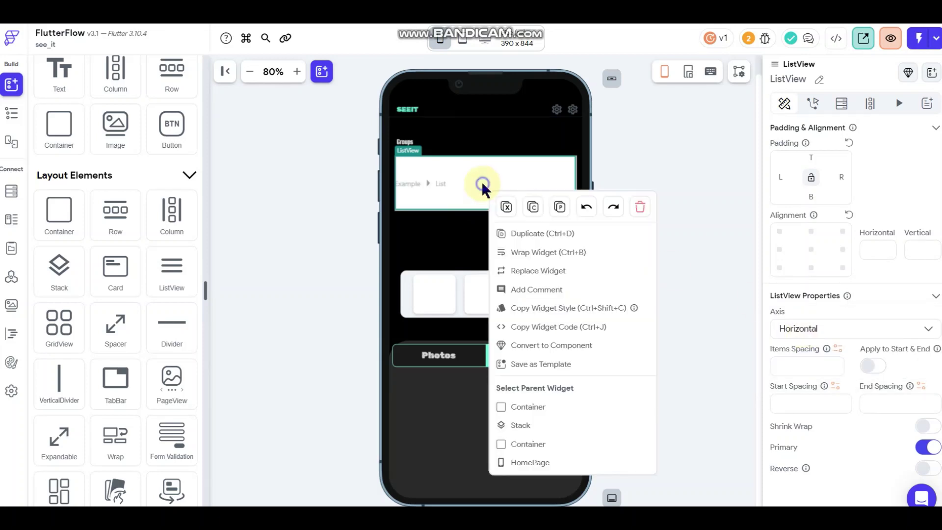
pyautogui.click(507, 206)
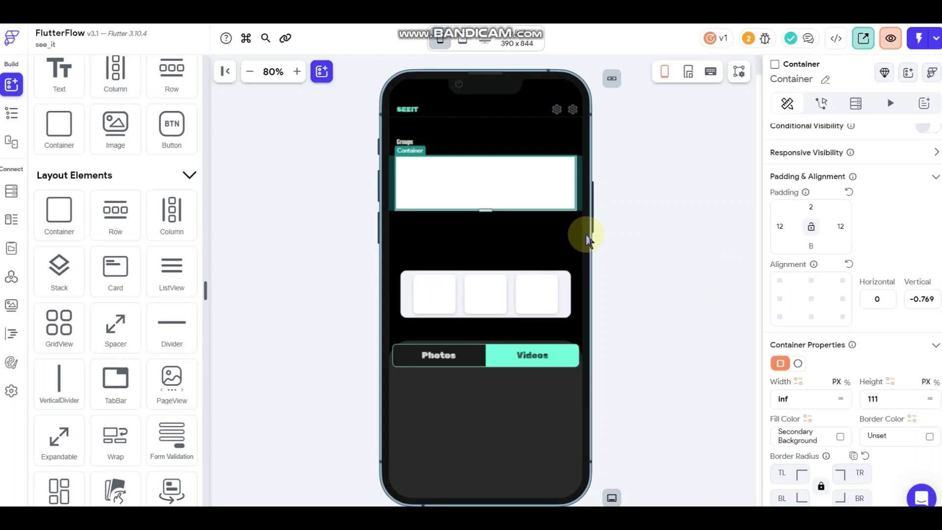
# Step: Set the height of the white container below Groups to 168 px
pyautogui.click(497, 189)
pyautogui.moveTo(484, 210); pyautogui.dragTo(484, 210)
pyautogui.scroll(-1, 852, 375)
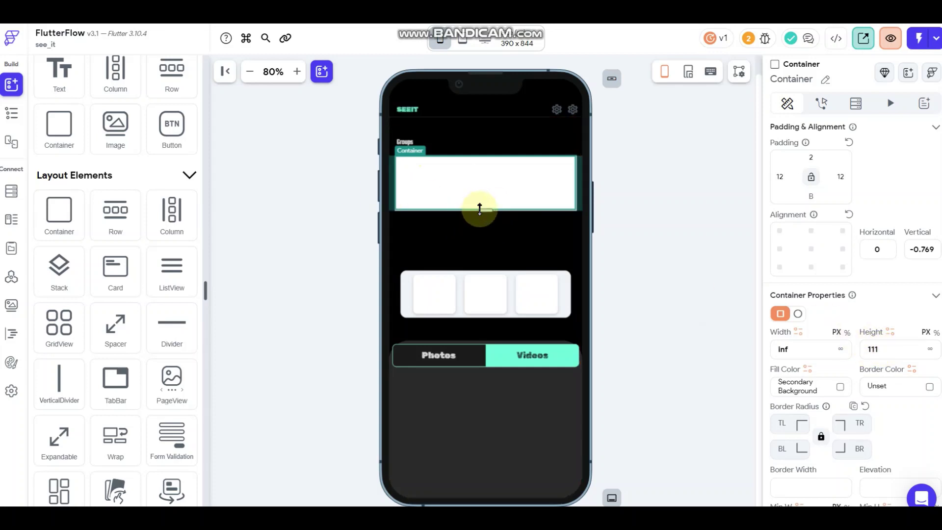
pyautogui.moveTo(484, 210); pyautogui.dragTo(483, 207)
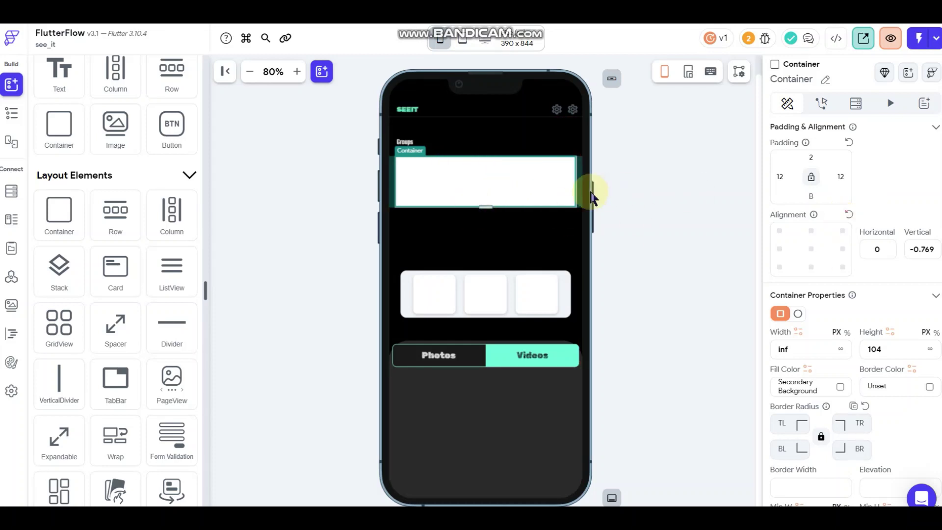
pyautogui.doubleClick(886, 349)
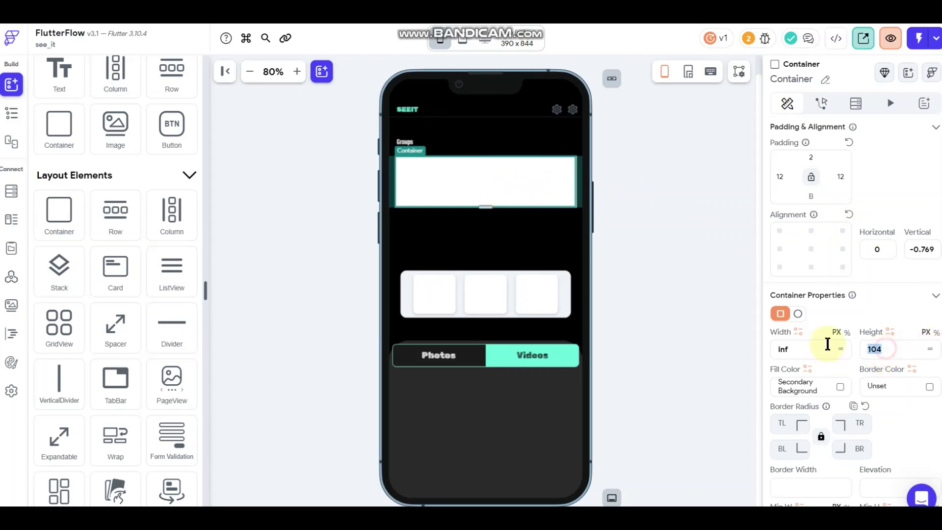
pyautogui.write('168')
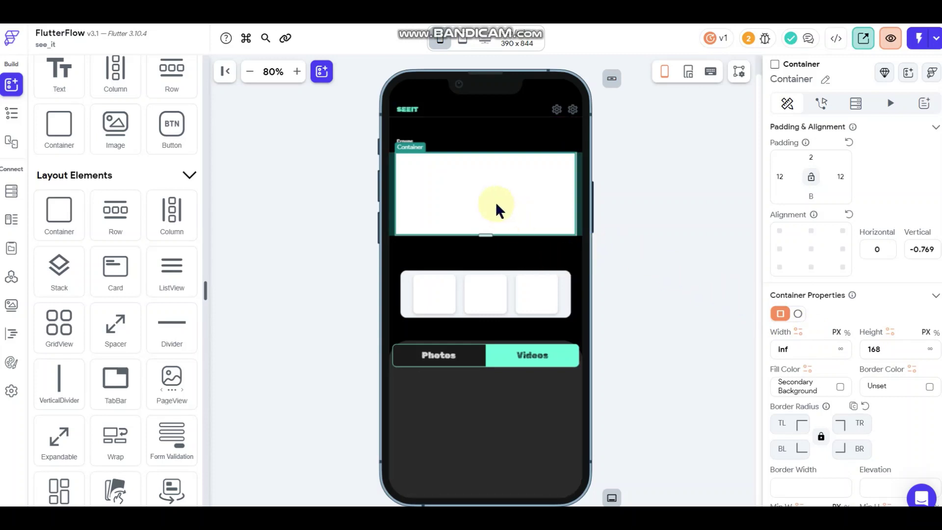
pyautogui.click(635, 267)
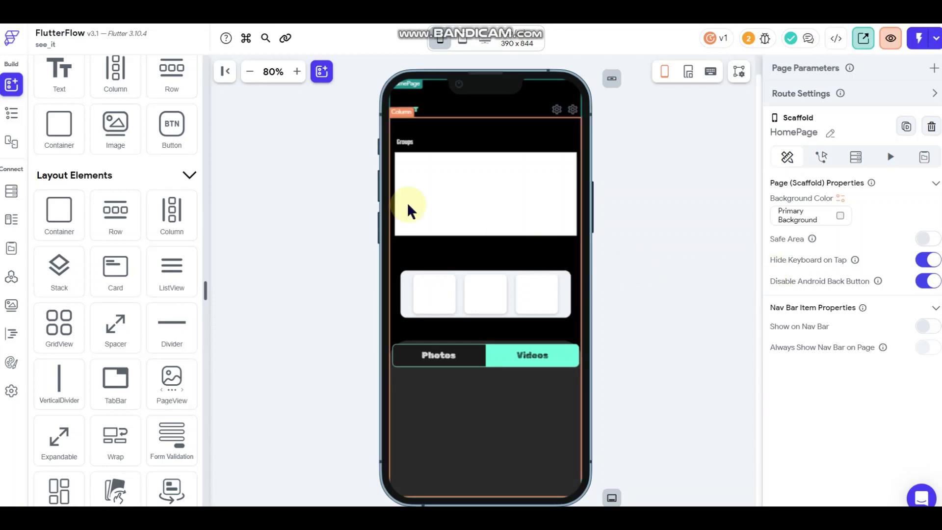
# Step: Clear the fill color of the container below Groups so it is unset
pyautogui.click(497, 210)
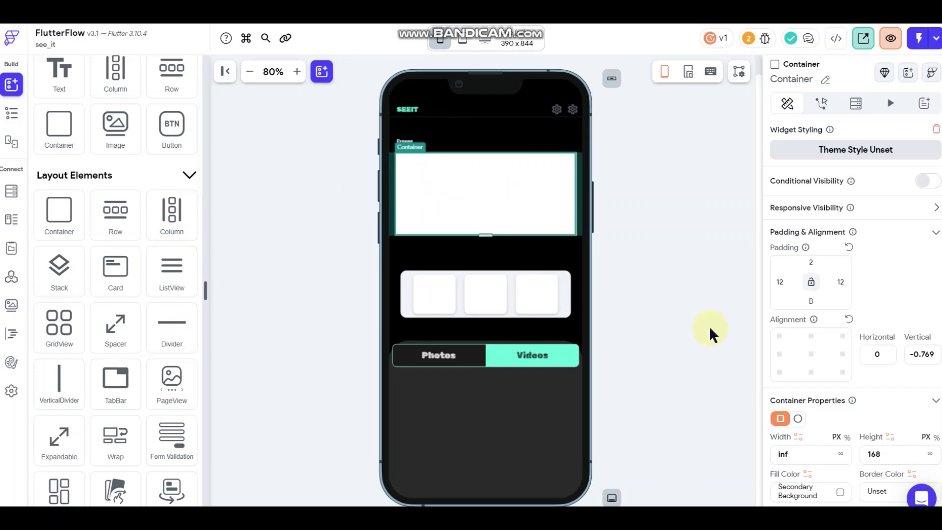
pyautogui.scroll(-2, 872, 319)
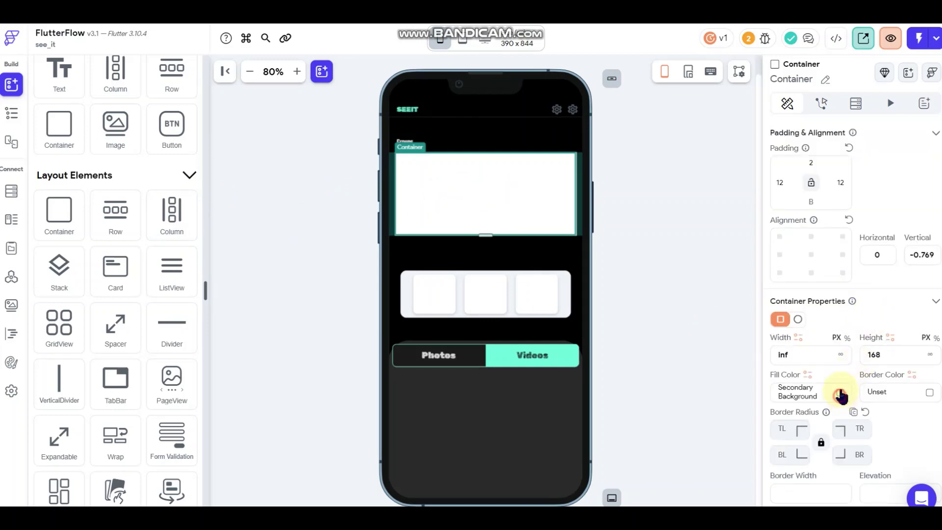
pyautogui.click(840, 392)
pyautogui.click(256, 245)
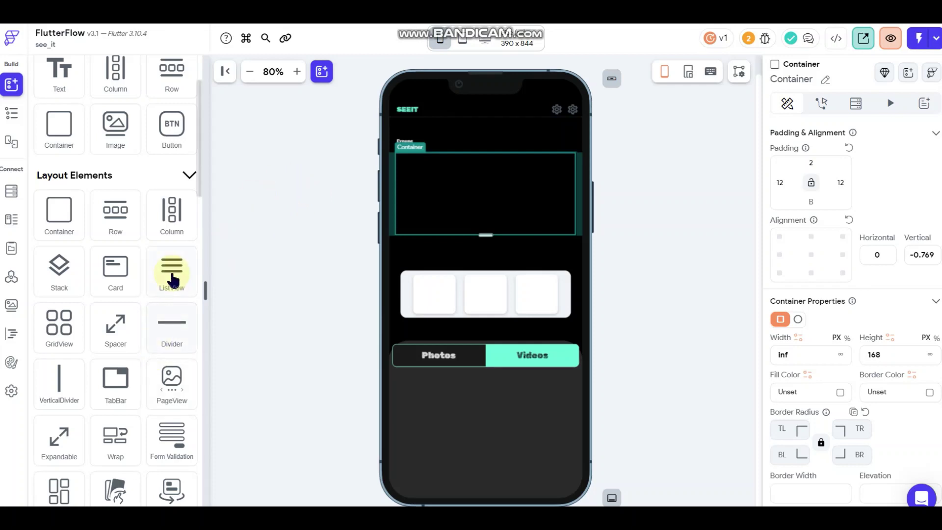
# Step: Add a ListView inside the transparent container below Groups and set its axis to Horizontal
pyautogui.moveTo(167, 276); pyautogui.dragTo(461, 196)
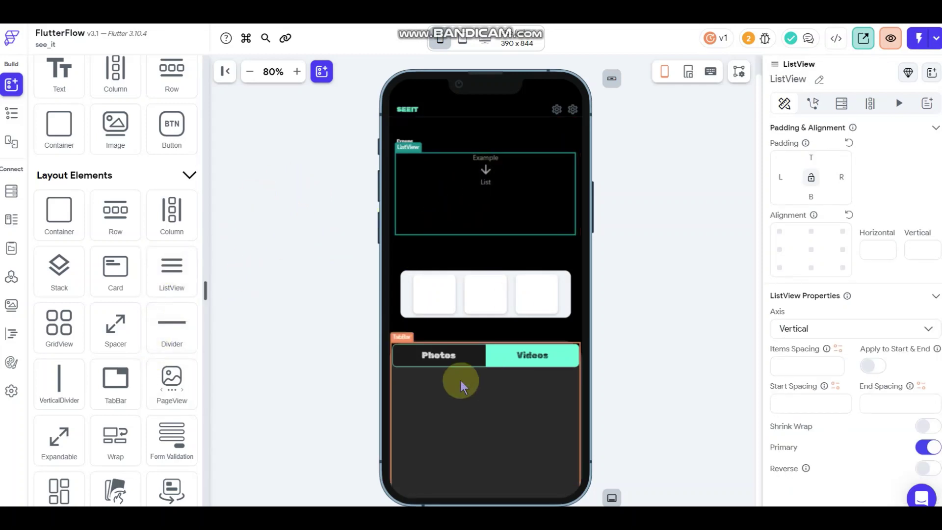
pyautogui.click(829, 330)
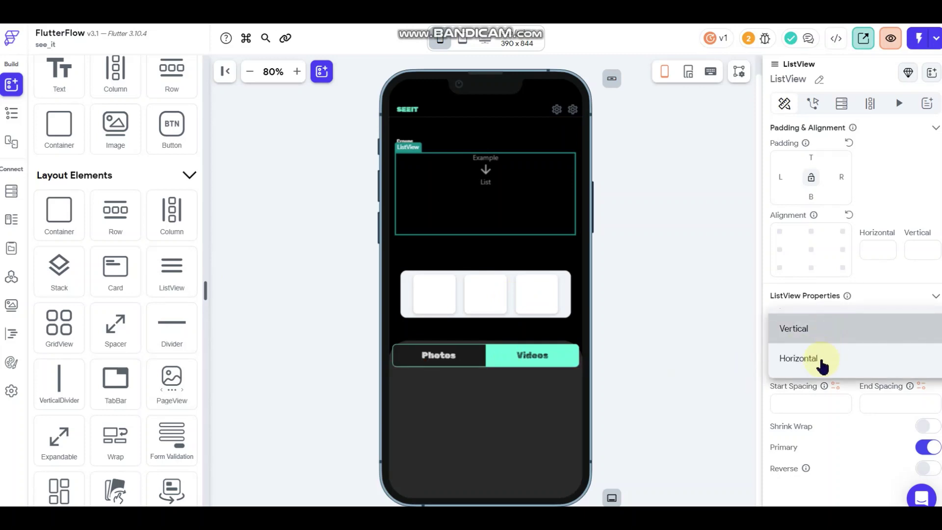
pyautogui.click(819, 364)
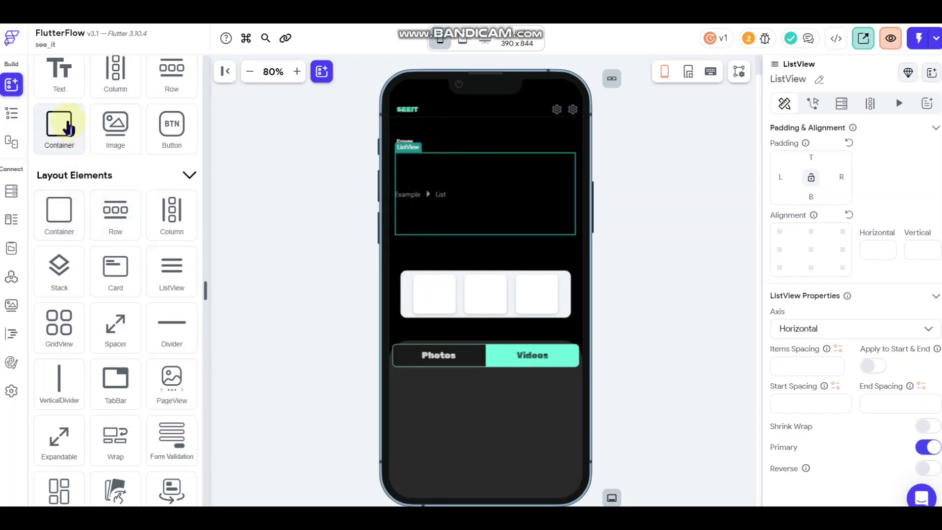
# Step: Add a Container to the horizontal ListView with a width of 121 px and a height of about 50 px
pyautogui.moveTo(63, 126); pyautogui.dragTo(414, 194)
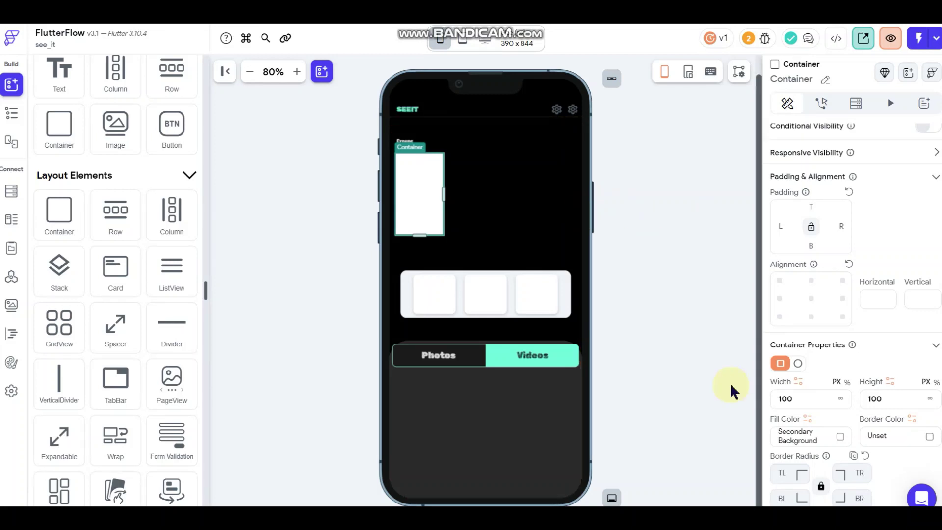
pyautogui.doubleClick(794, 399)
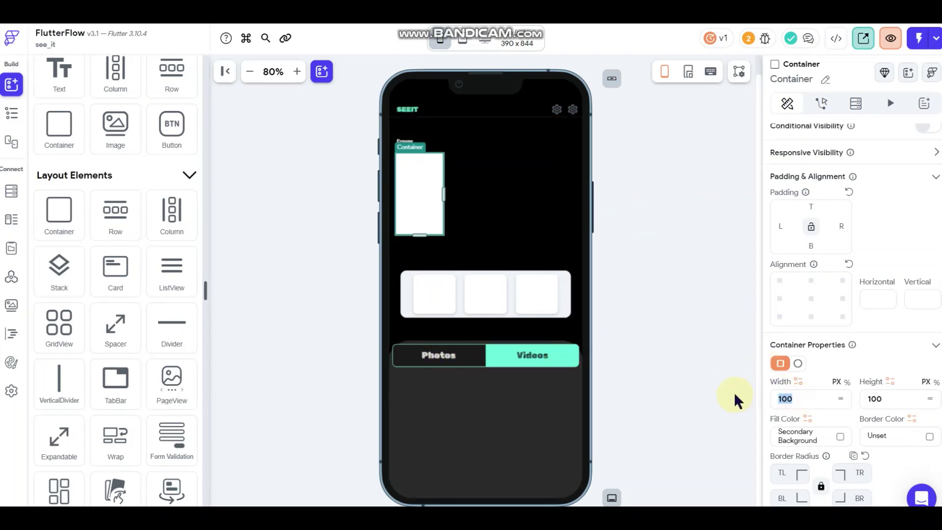
pyautogui.write('121')
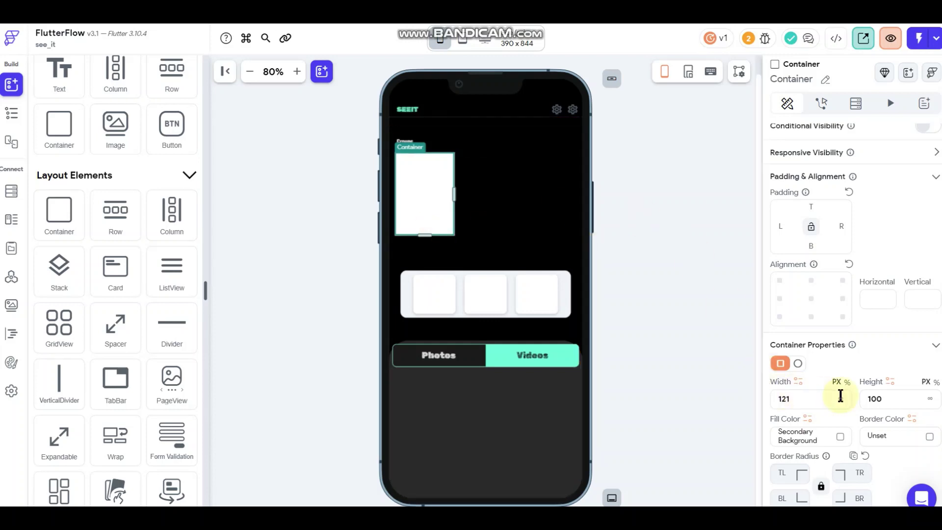
pyautogui.press('Tab')
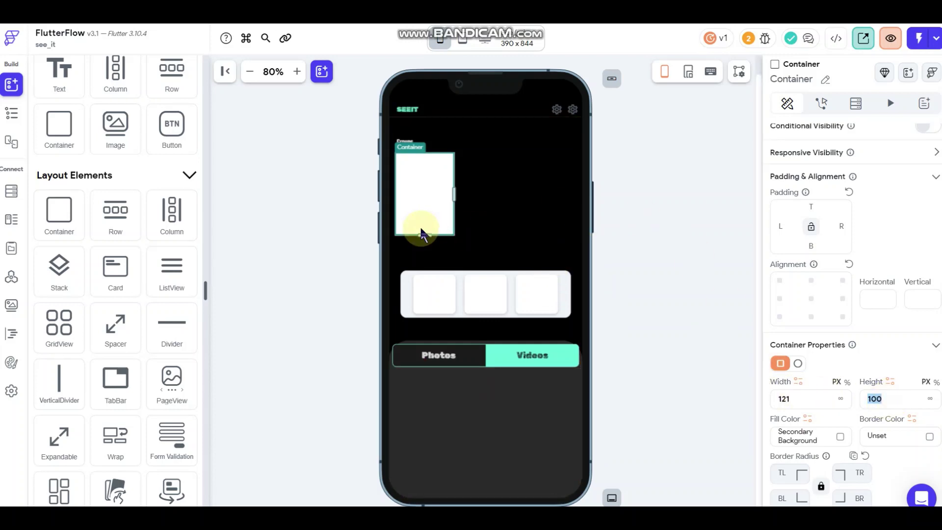
pyautogui.moveTo(425, 235); pyautogui.dragTo(417, 189)
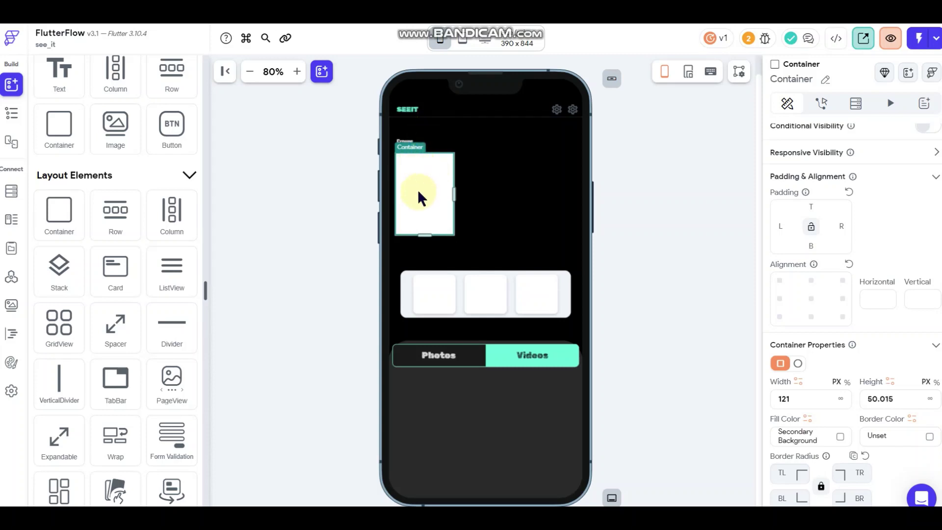
# Step: Set the height of the container inside the horizontal Groups ListView to 100 px
pyautogui.click(493, 219)
pyautogui.rightClick(493, 214)
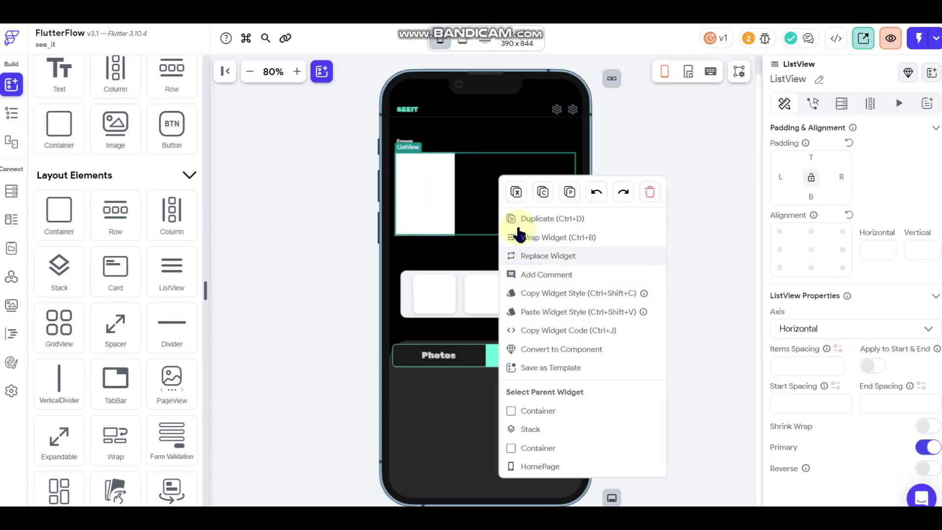
pyautogui.click(541, 408)
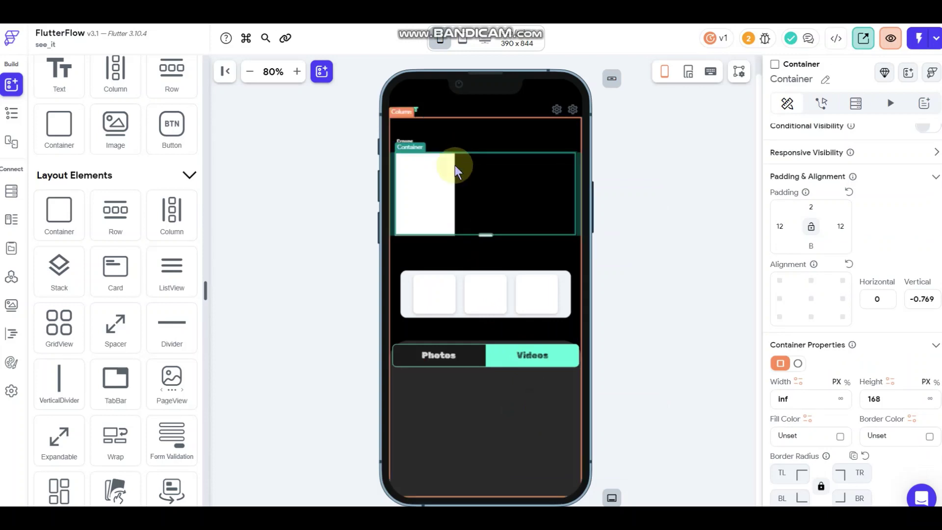
pyautogui.click(423, 201)
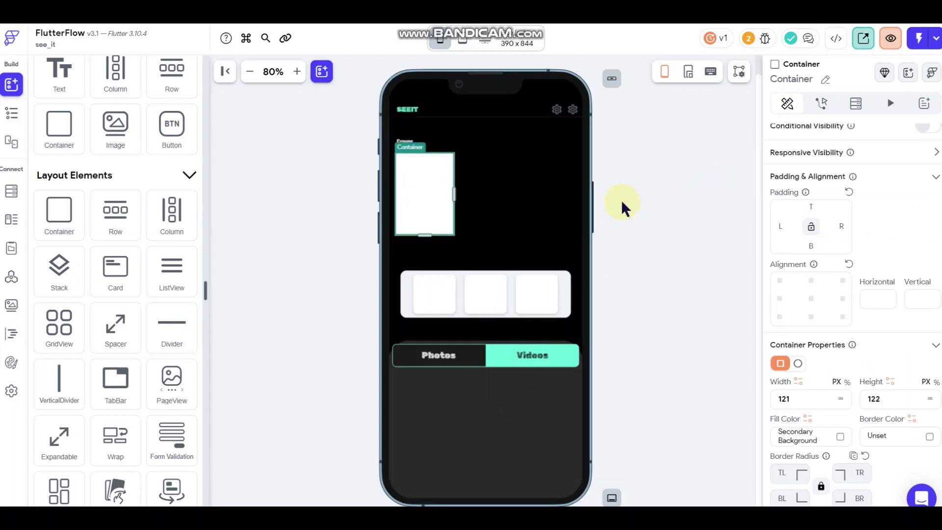
pyautogui.doubleClick(872, 398)
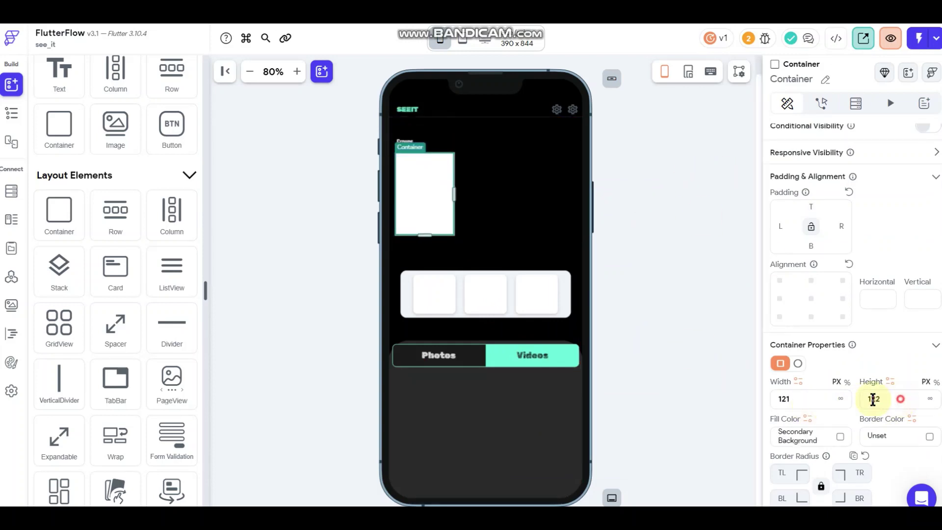
pyautogui.write('100')
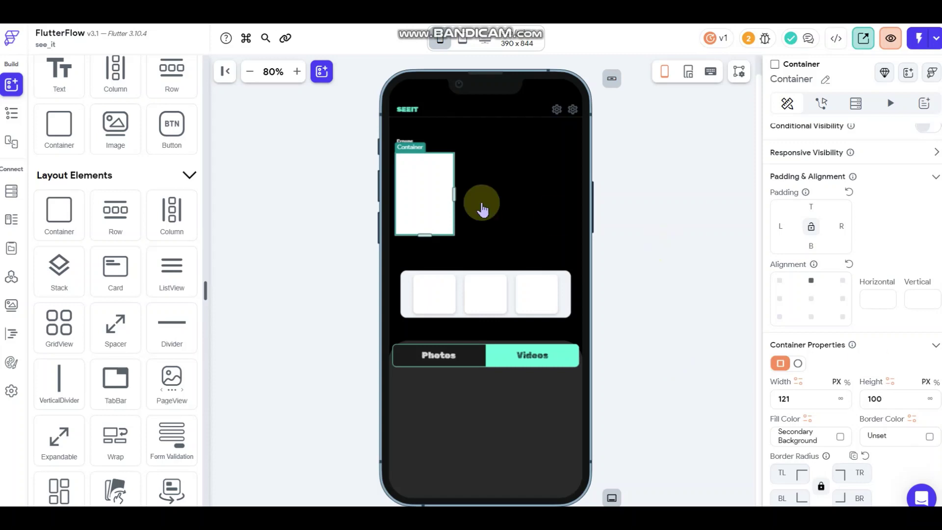
# Step: Change the fill color of the container in the Groups ListView to #1b1b1b
pyautogui.click(841, 436)
pyautogui.click(533, 204)
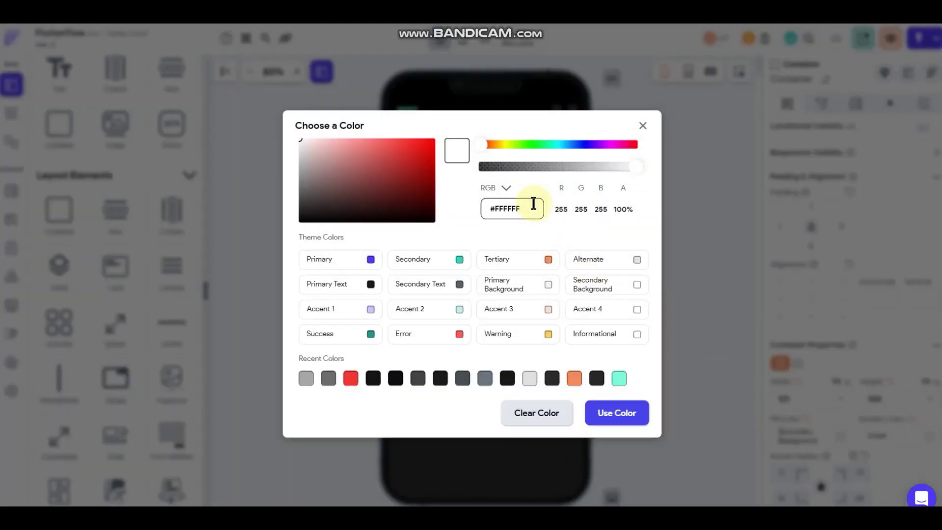
pyautogui.hotkey('ctrl', 'a')
pyautogui.write('#1b1b1b')
pyautogui.click(617, 414)
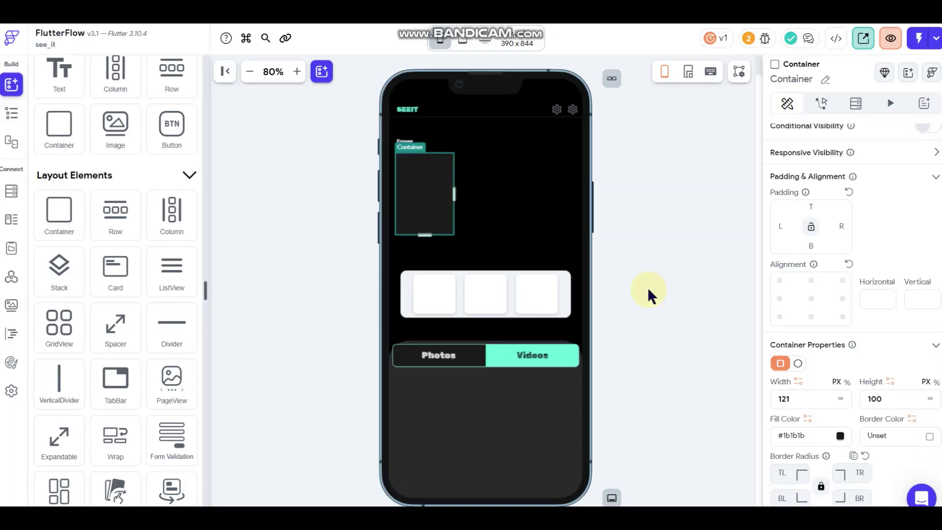
# Step: Enable a gradient on the container in the Groups ListView and set its angle to 155 degrees
pyautogui.click(515, 234)
pyautogui.click(427, 202)
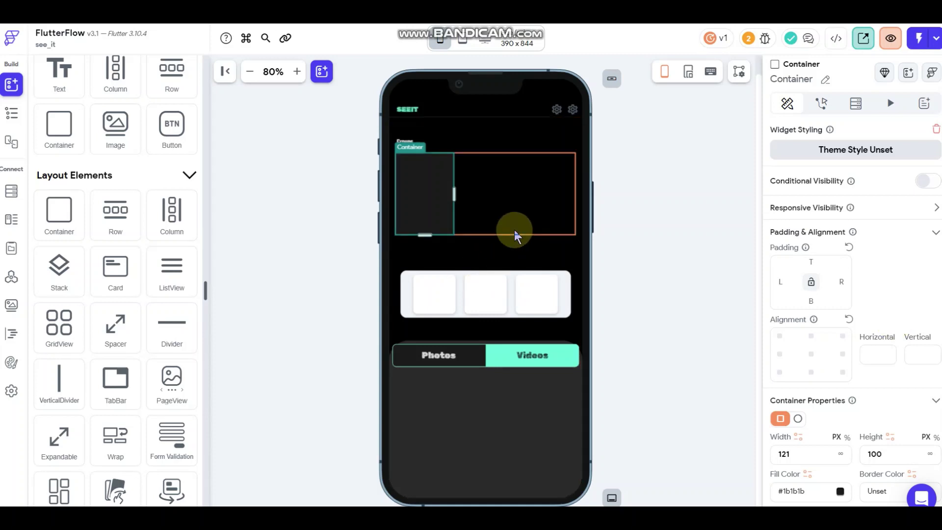
pyautogui.scroll(-6, 842, 435)
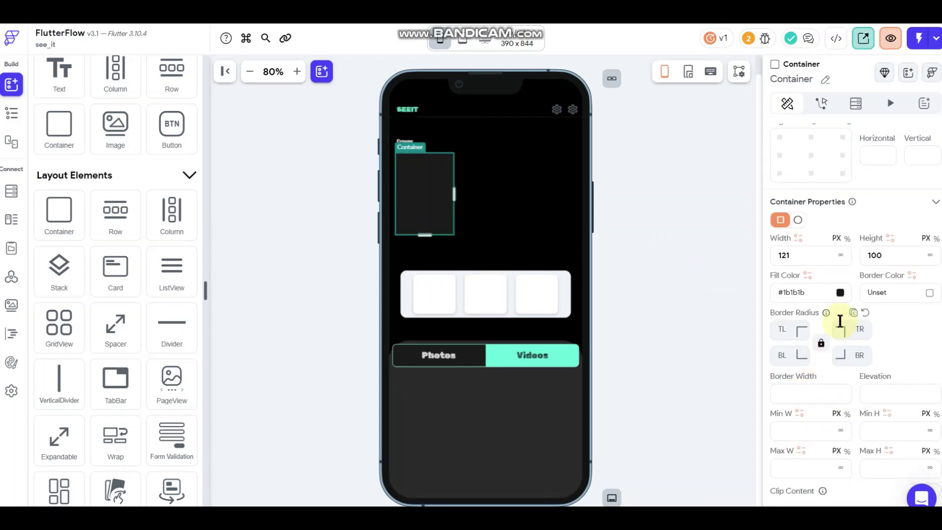
pyautogui.scroll(-2, 834, 343)
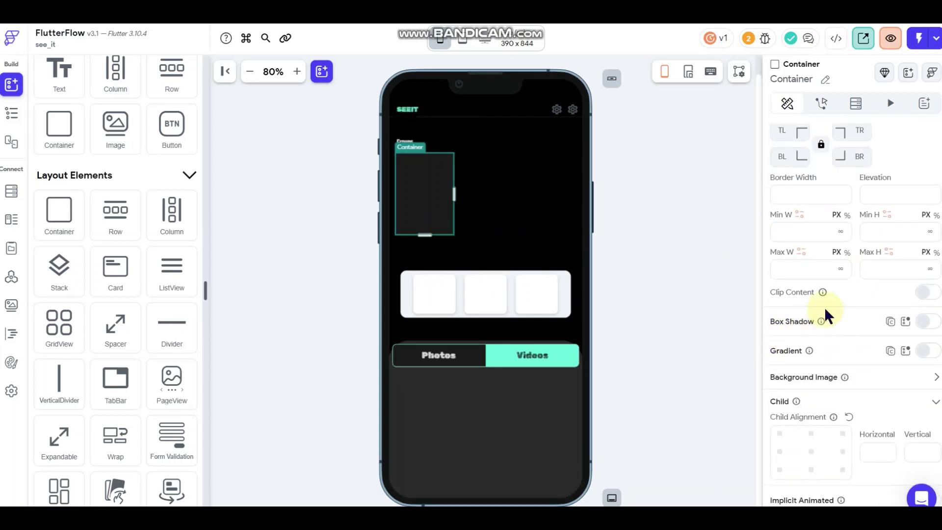
pyautogui.click(926, 350)
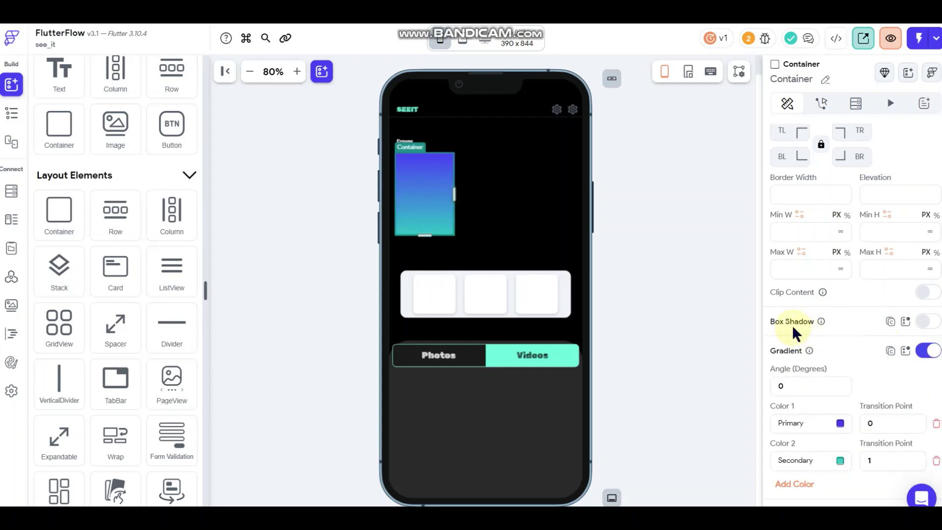
pyautogui.scroll(-2, 834, 372)
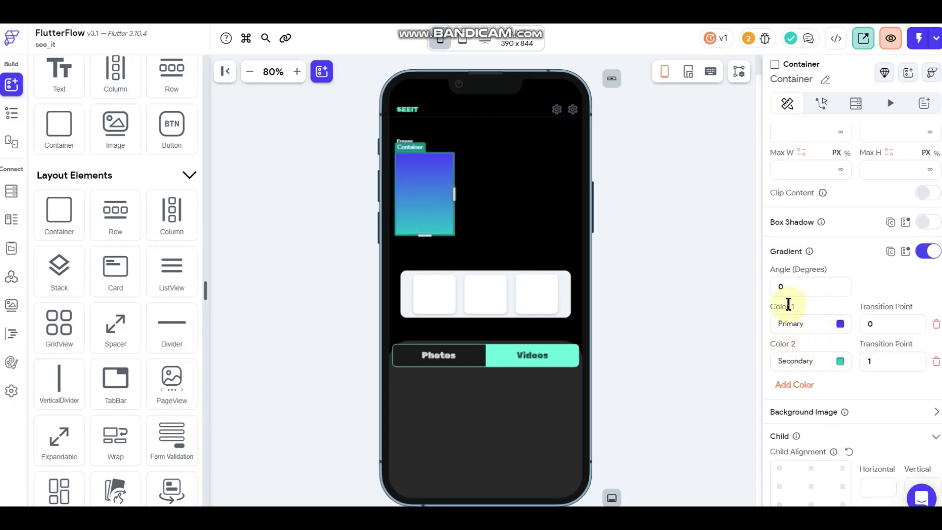
pyautogui.doubleClick(789, 283)
pyautogui.write('155')
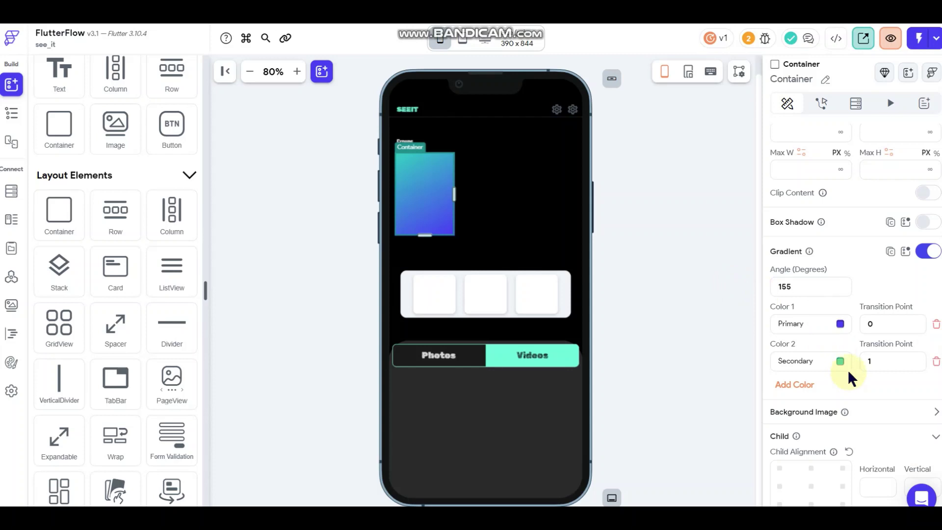
# Step: Set Color 1 of the container's gradient to #495055
pyautogui.click(841, 325)
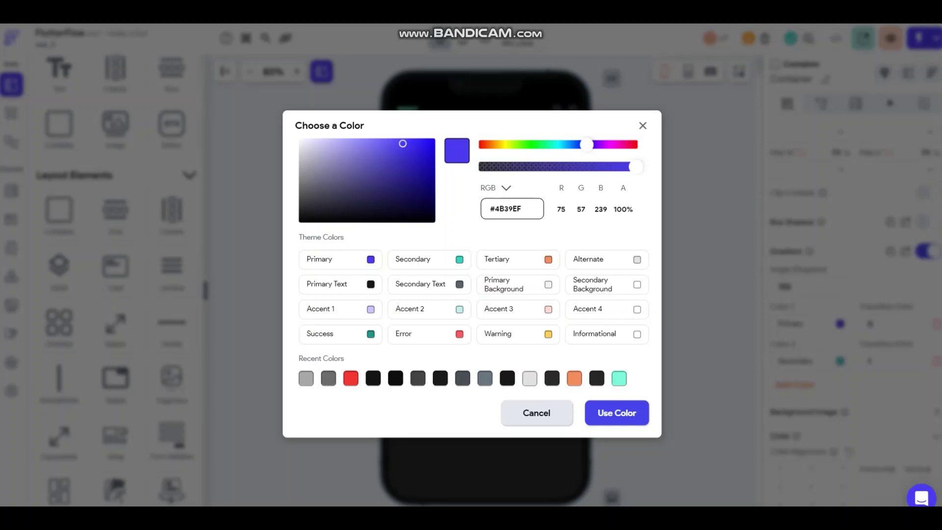
pyautogui.tripleClick(516, 212)
pyautogui.write('#495055')
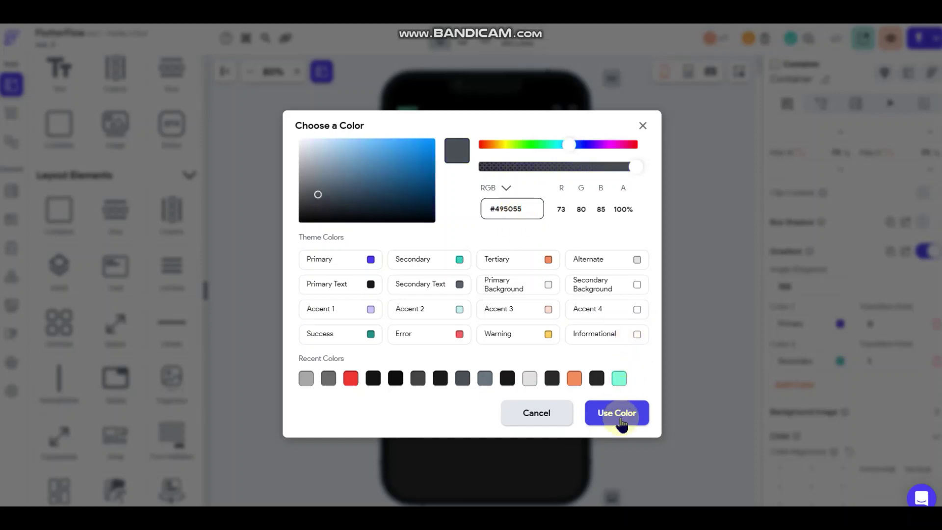
pyautogui.click(619, 414)
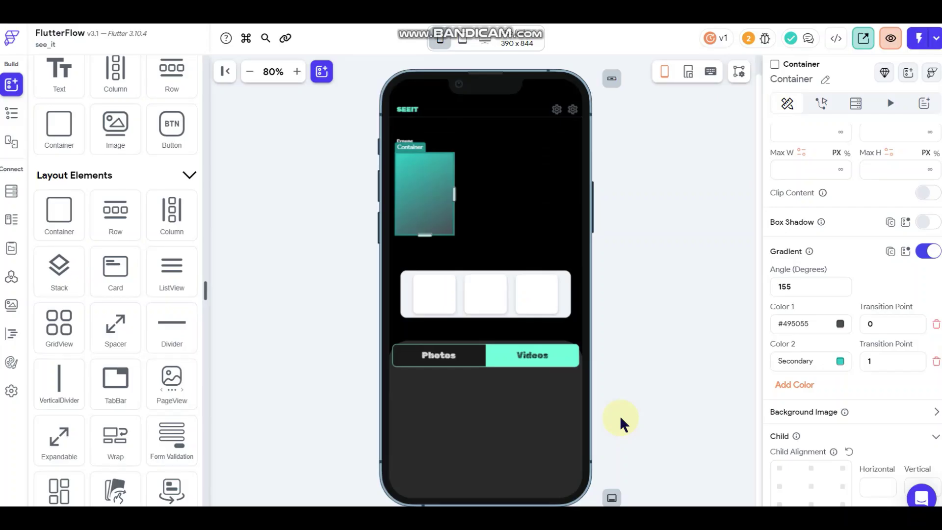
# Step: Set Color 2 of the container's gradient to the recent color #0d0c0c with a transition point of 0.4
pyautogui.click(842, 362)
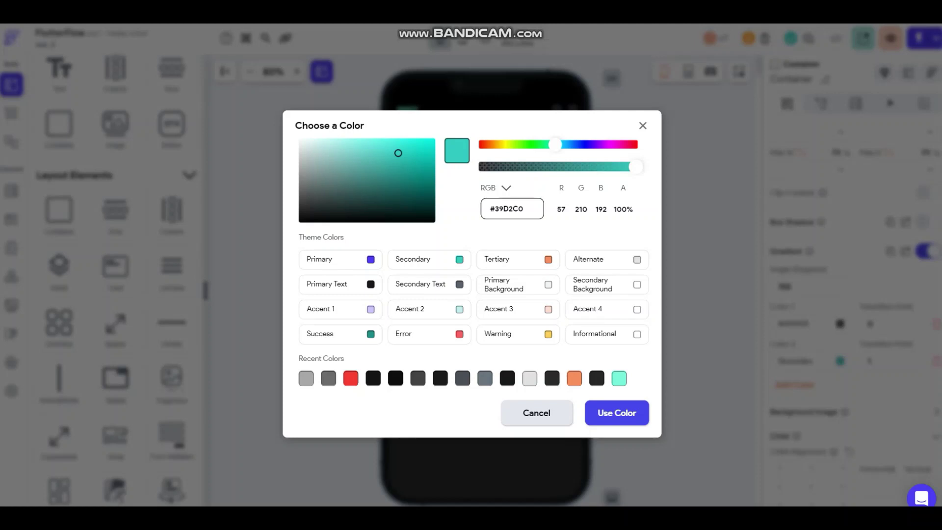
pyautogui.moveTo(529, 208); pyautogui.dragTo(489, 209)
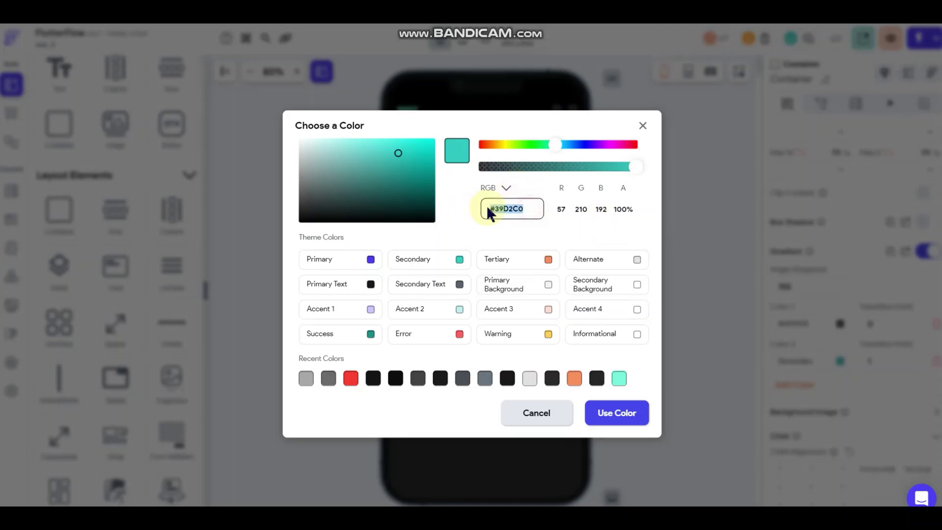
pyautogui.click(596, 377)
pyautogui.click(620, 412)
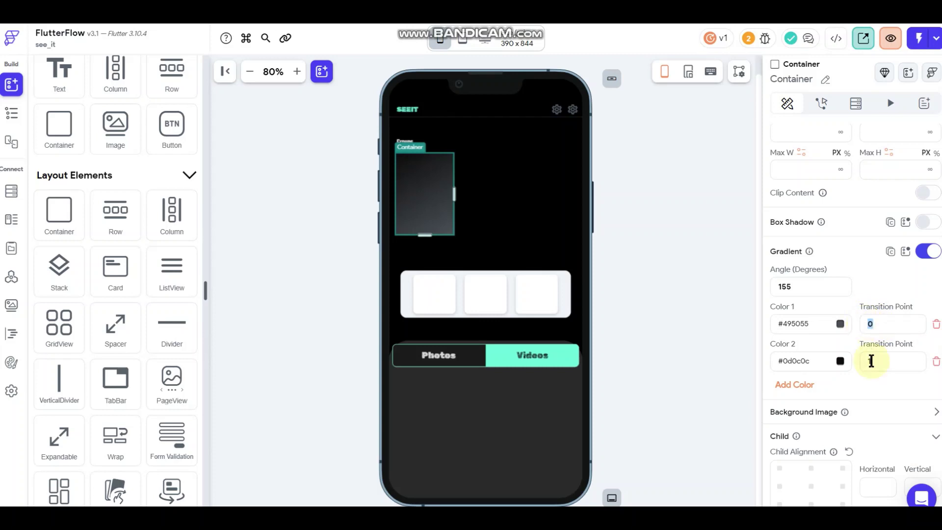
pyautogui.moveTo(883, 358); pyautogui.dragTo(854, 361)
pyautogui.write('0.')
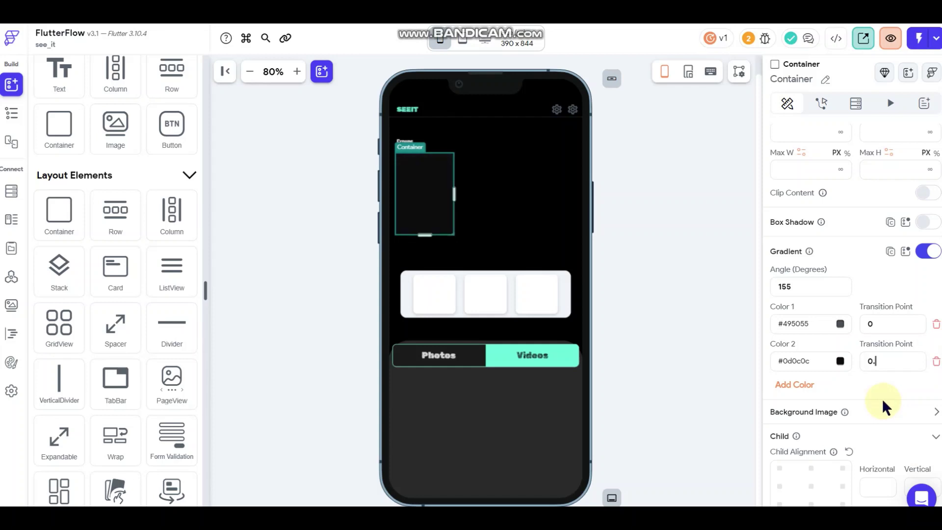
pyautogui.write('4')
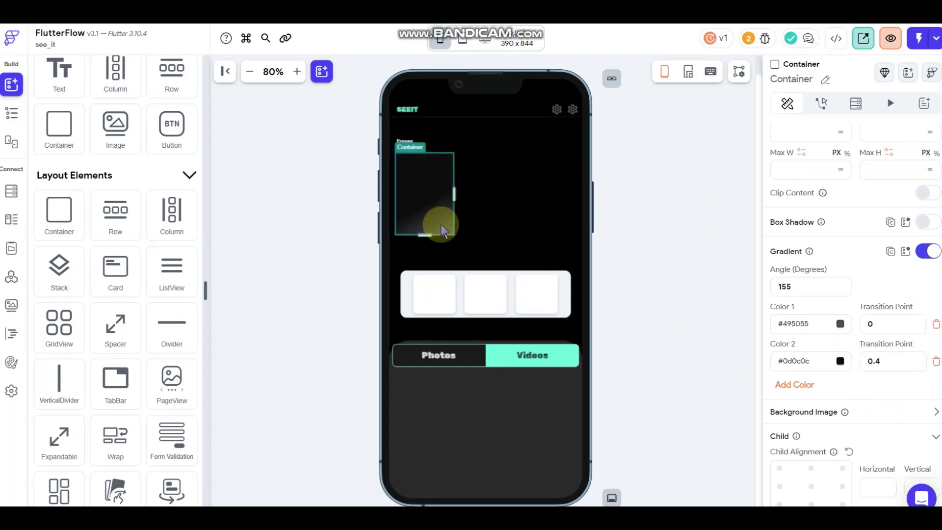
pyautogui.click(695, 193)
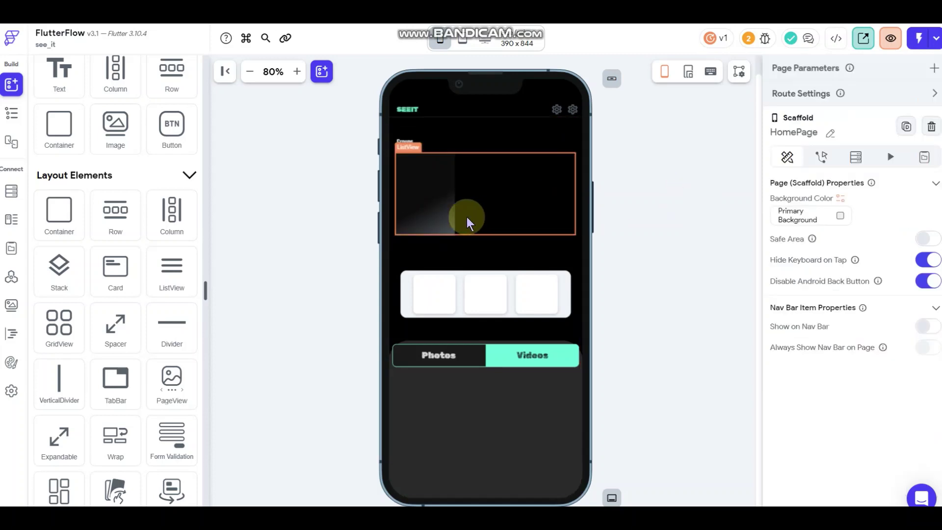
pyautogui.click(431, 226)
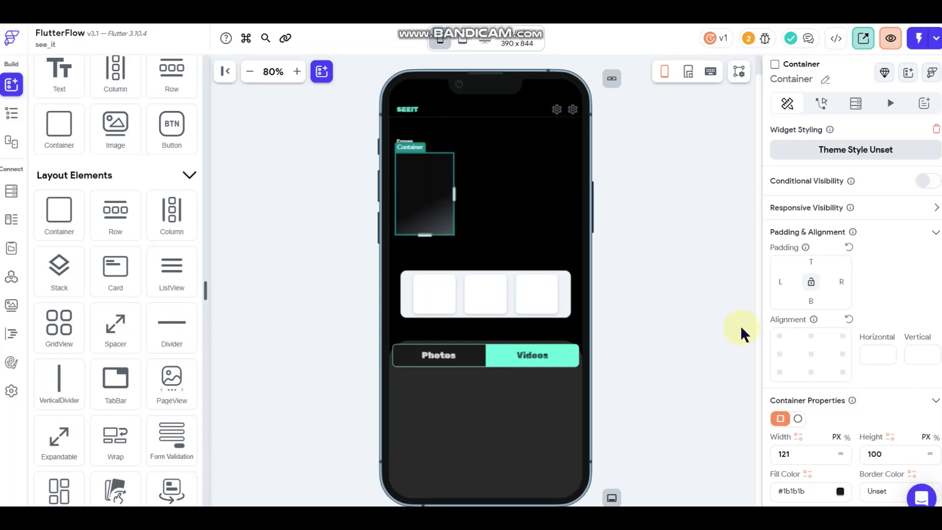
pyautogui.click(294, 215)
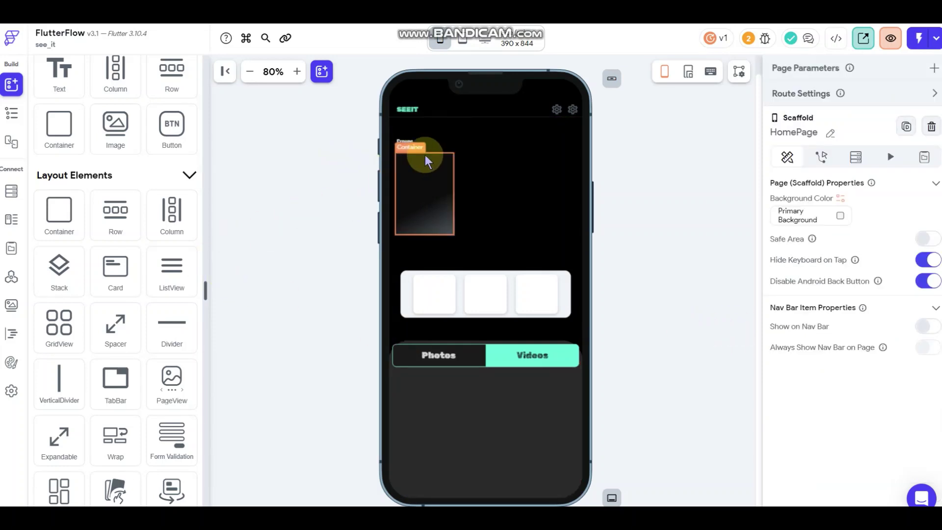
# Step: Round the Groups card container's corners with a border radius of 15 for both upper corners and 8 for both lower corners
pyautogui.click(410, 185)
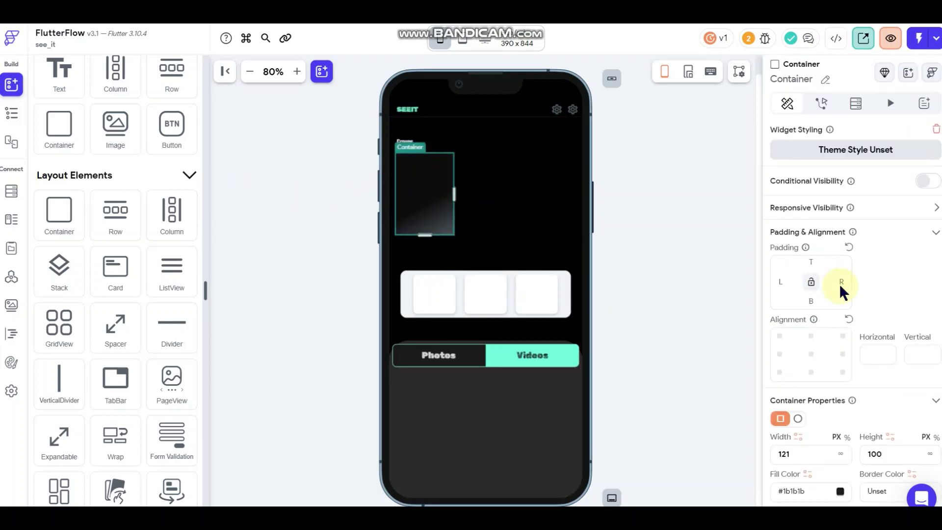
pyautogui.click(843, 354)
pyautogui.scroll(-4, 847, 368)
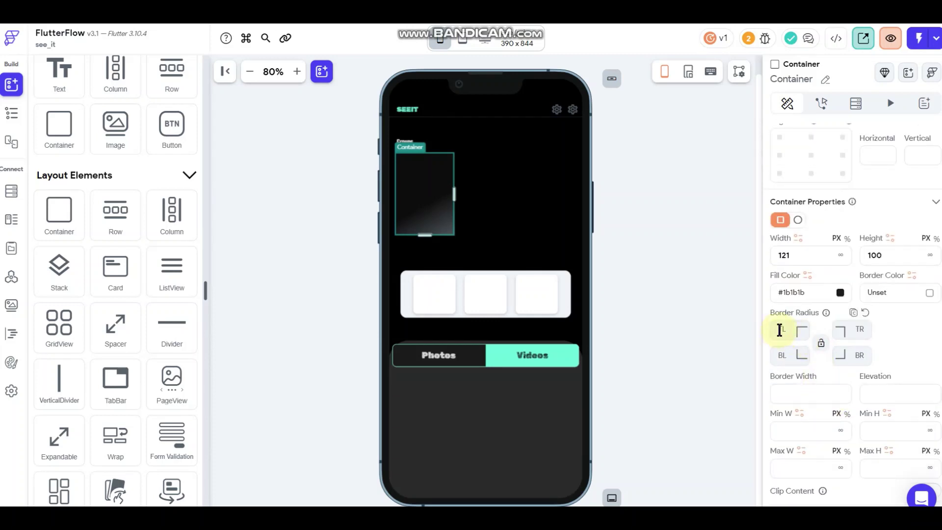
pyautogui.click(779, 330)
pyautogui.write('15')
pyautogui.click(852, 330)
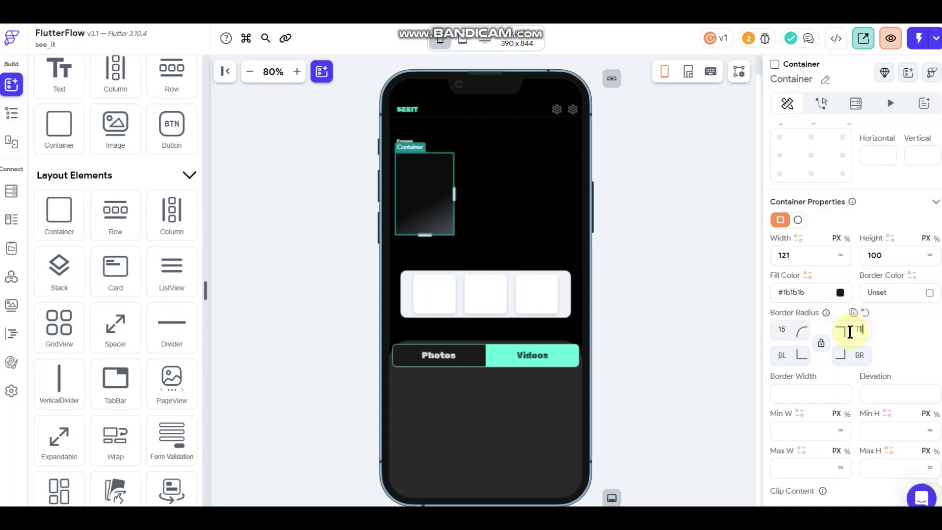
pyautogui.write('15')
pyautogui.click(781, 357)
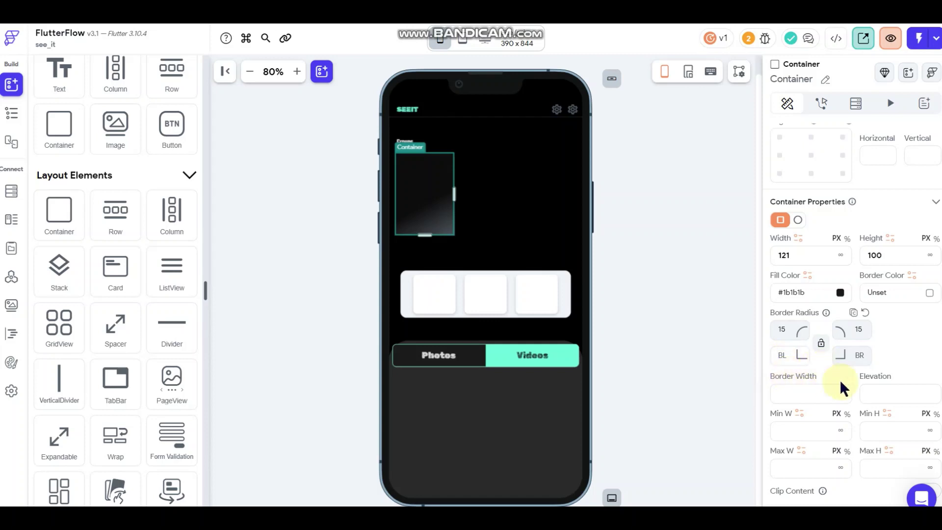
pyautogui.write('8')
pyautogui.click(855, 354)
pyautogui.write('8')
pyautogui.click(693, 251)
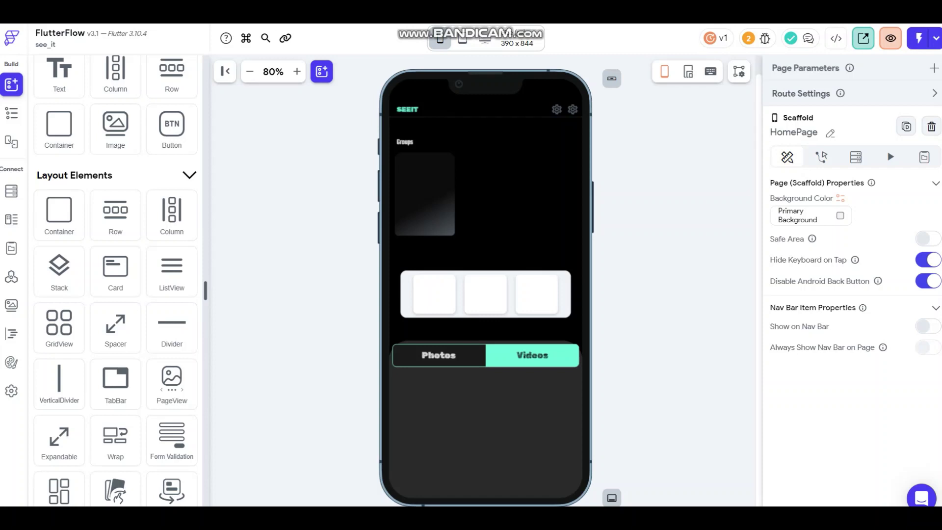
# Step: Give the Groups card container a right padding of 6 and a bottom padding of 8
pyautogui.click(435, 222)
pyautogui.click(836, 281)
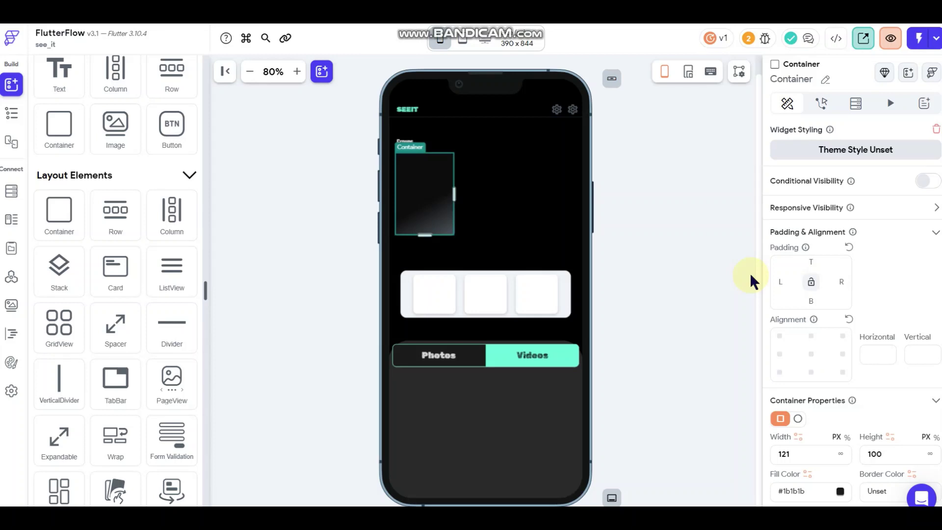
pyautogui.write('6')
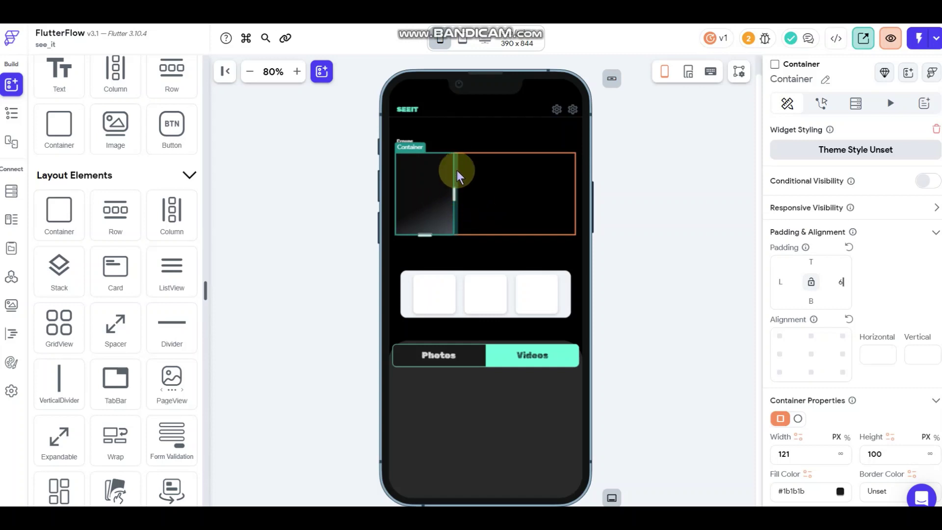
pyautogui.click(840, 282)
pyautogui.write('6')
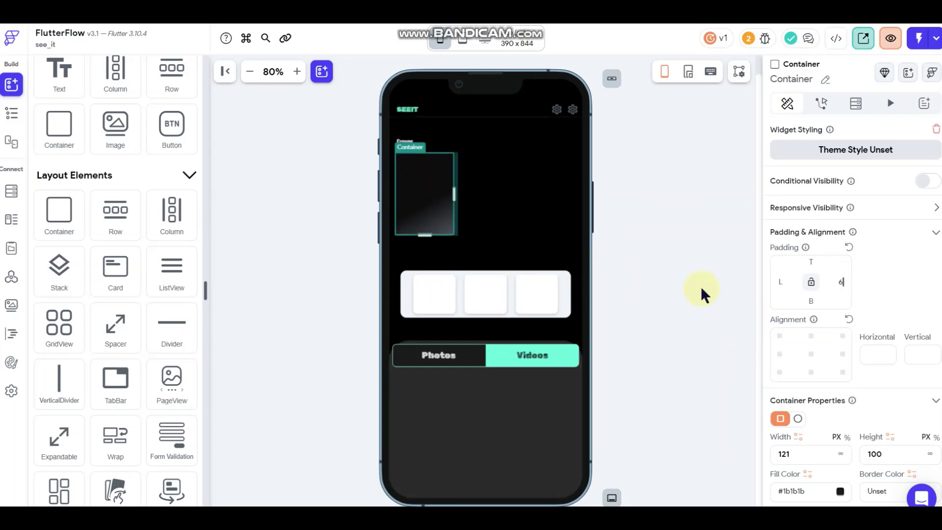
pyautogui.click(811, 300)
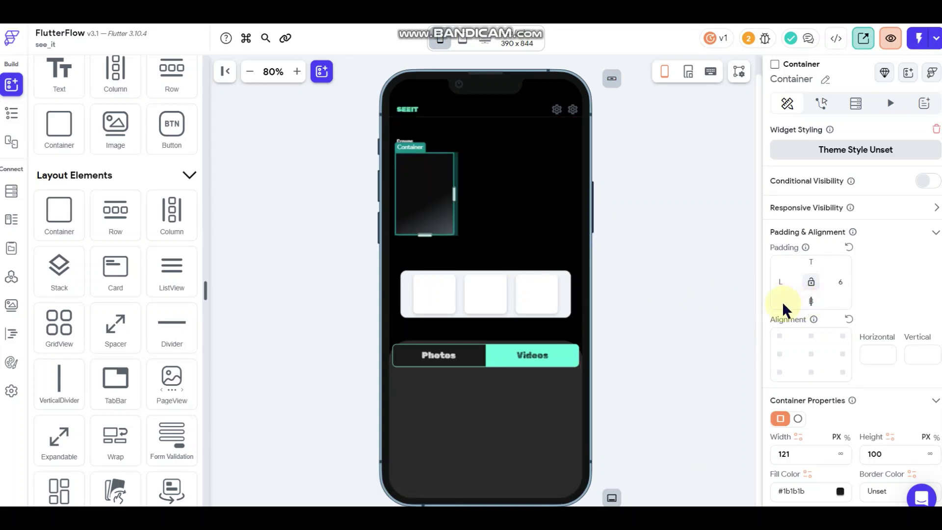
pyautogui.write('8')
pyautogui.click(670, 265)
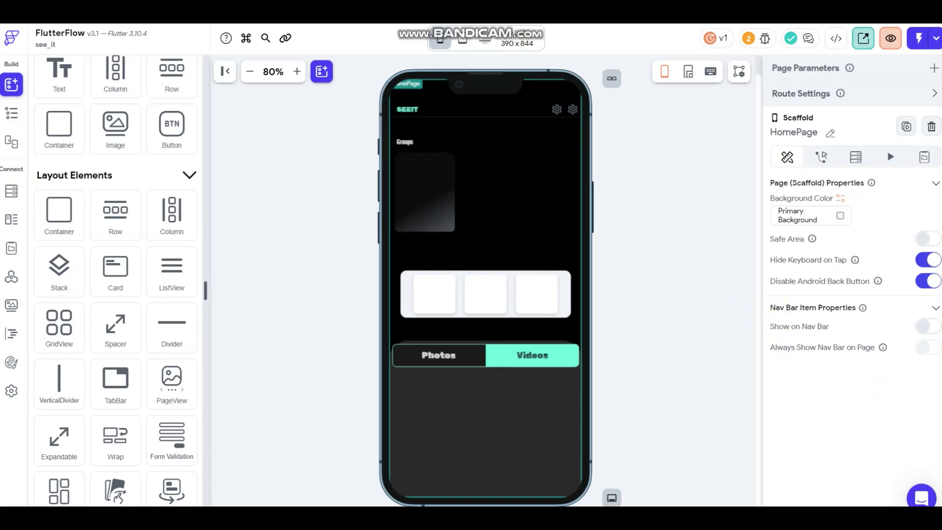
pyautogui.scroll(2, 118, 230)
pyautogui.scroll(-1, 130, 248)
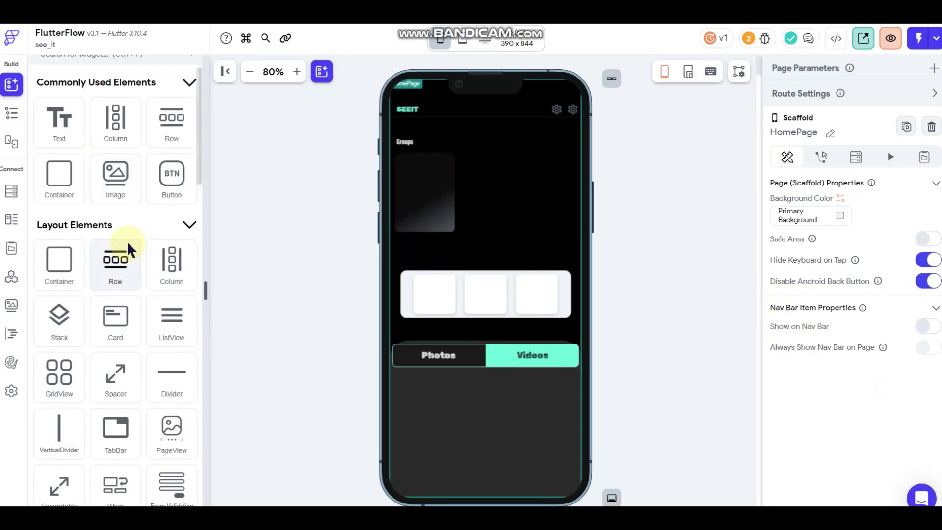
# Step: Set the child alignment of the Groups card container to center
pyautogui.scroll(-1, 128, 247)
pyautogui.click(438, 205)
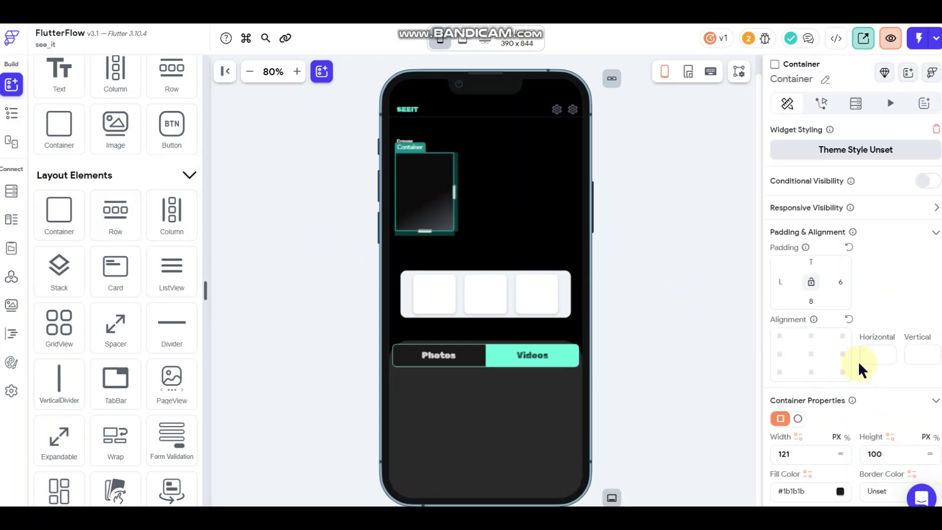
pyautogui.scroll(-10, 858, 361)
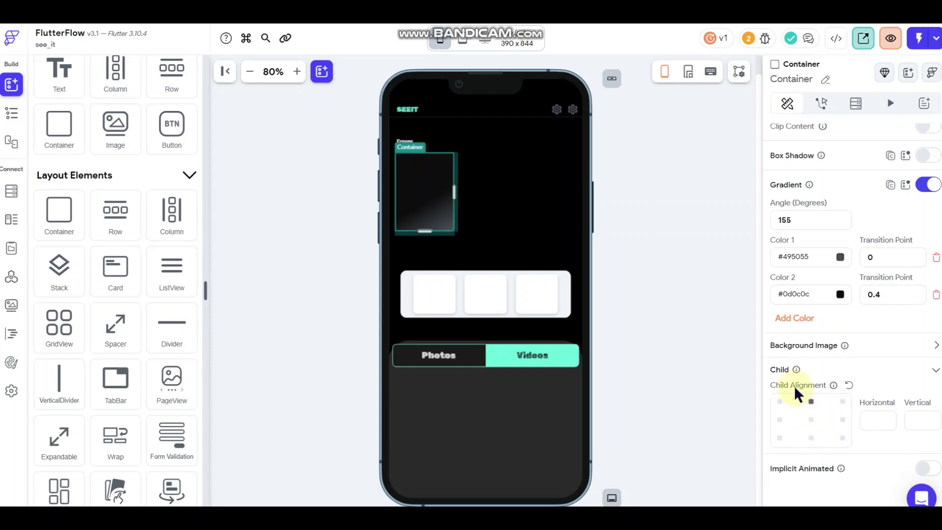
pyautogui.click(811, 420)
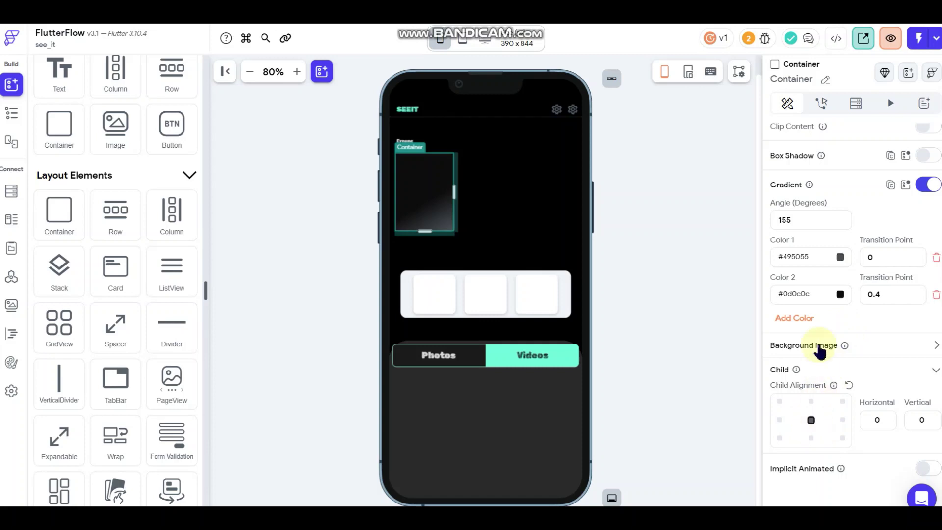
pyautogui.scroll(4, 847, 308)
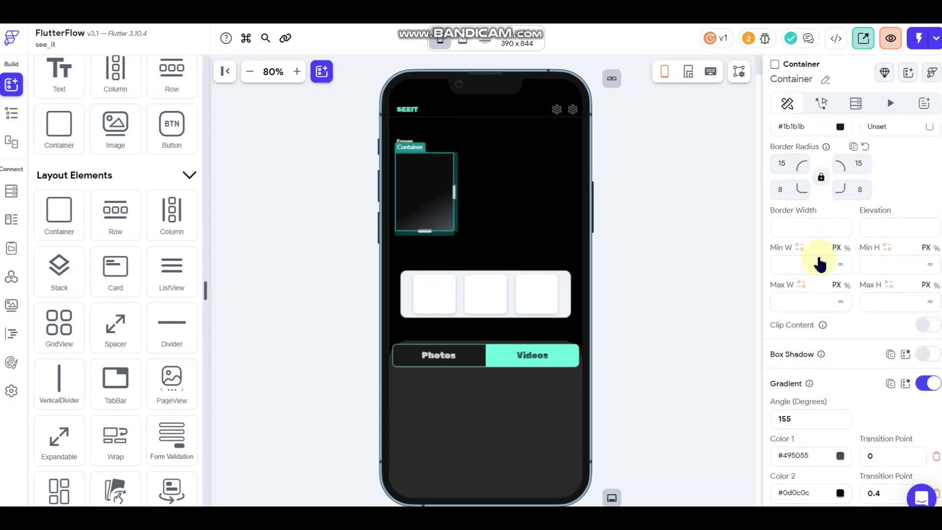
pyautogui.scroll(-3, 858, 359)
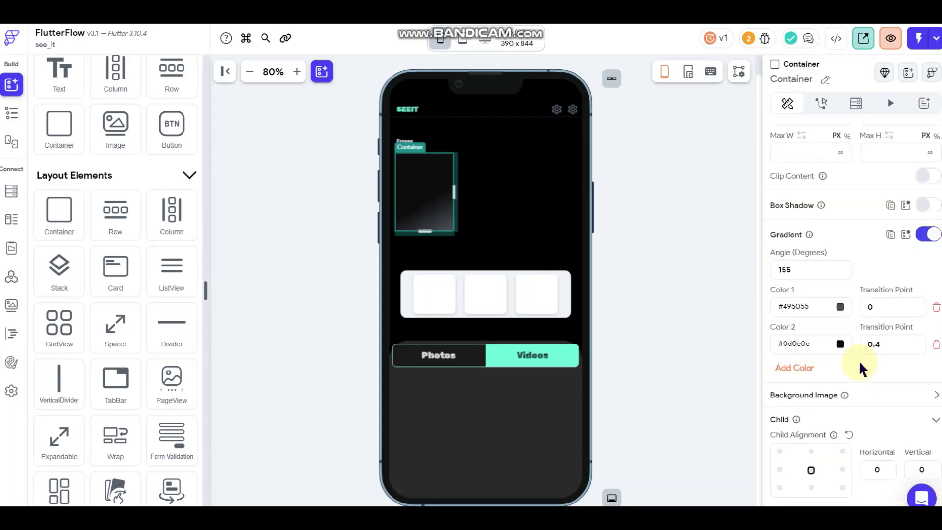
# Step: Try to center the Groups card container's own alignment within the horizontal ListView
pyautogui.scroll(5, 861, 343)
pyautogui.scroll(5, 853, 329)
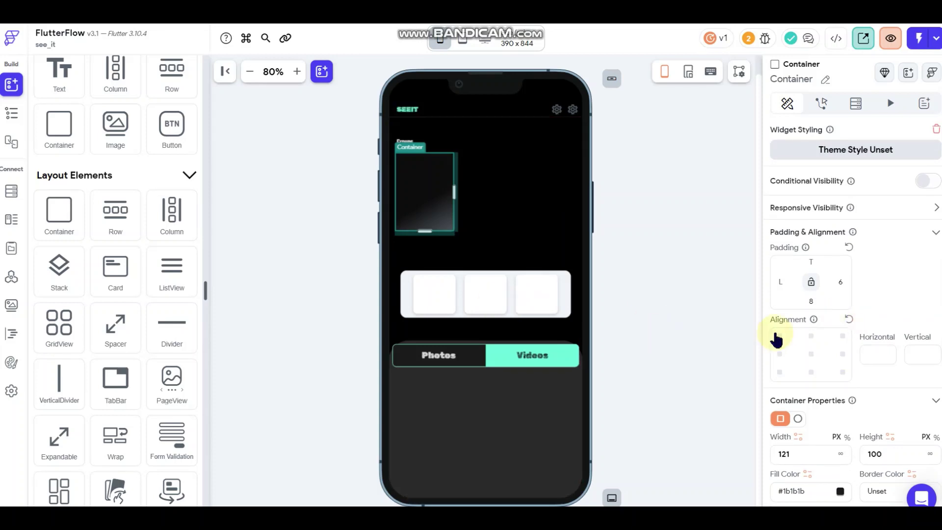
pyautogui.scroll(-2, 785, 328)
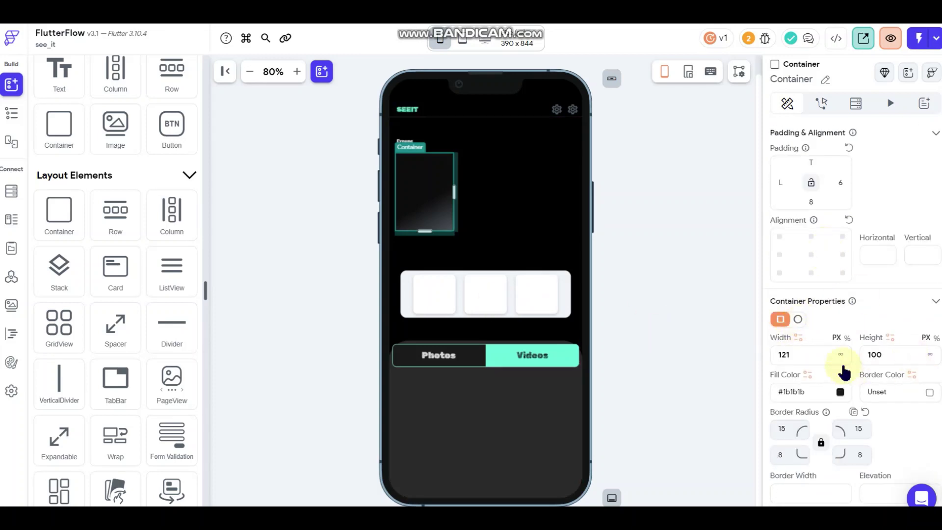
pyautogui.click(811, 255)
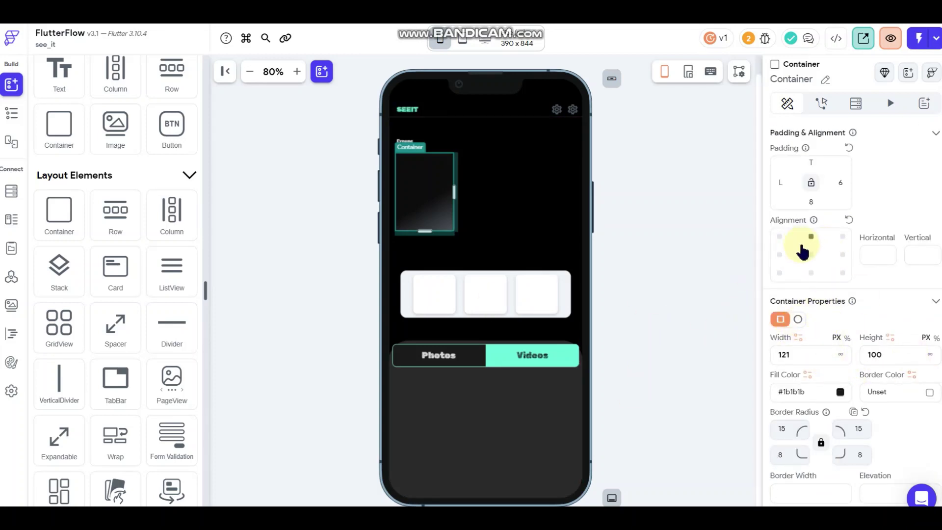
pyautogui.click(809, 254)
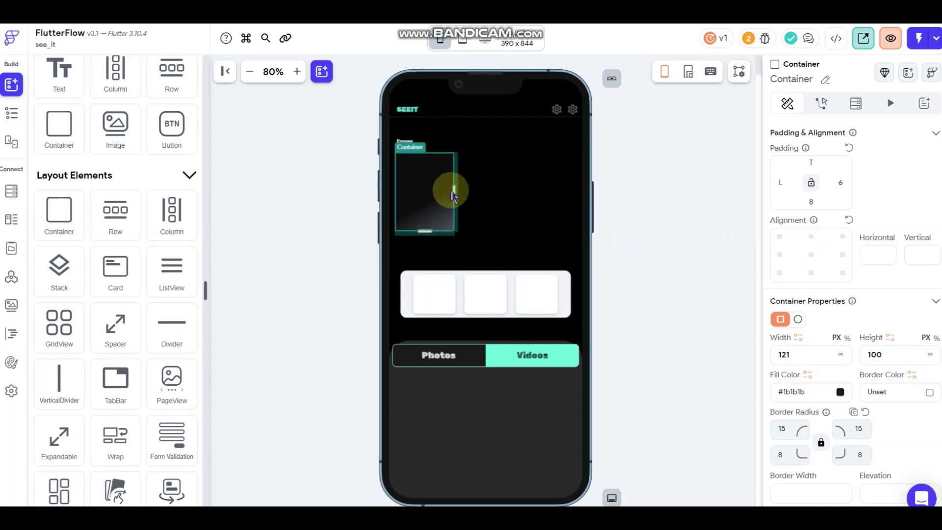
pyautogui.click(811, 254)
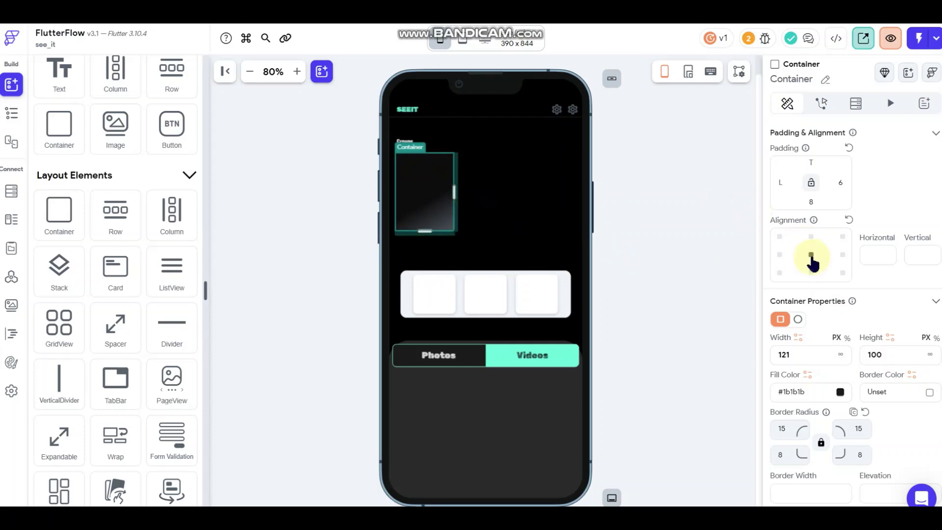
pyautogui.click(494, 192)
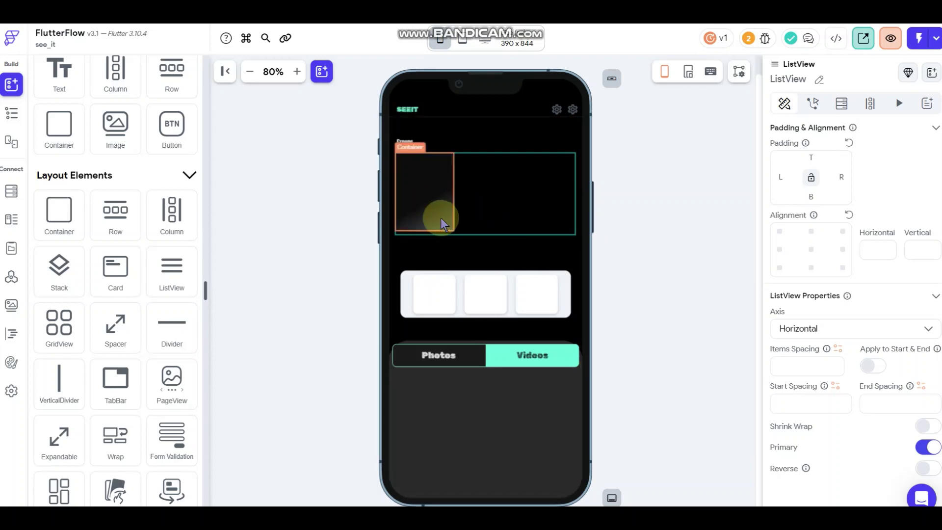
# Step: Place a Stack inside the Groups card container and add a centered Column to that Stack
pyautogui.click(433, 206)
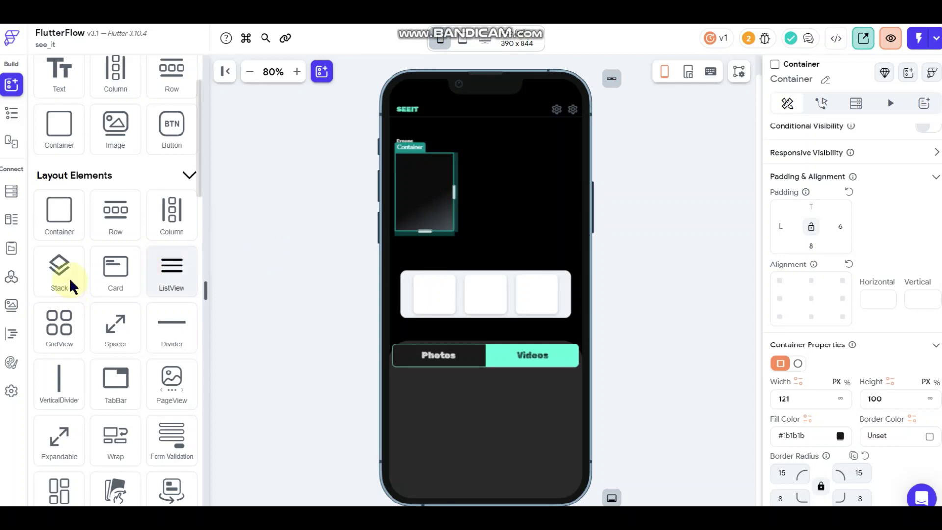
pyautogui.moveTo(59, 269); pyautogui.dragTo(416, 211)
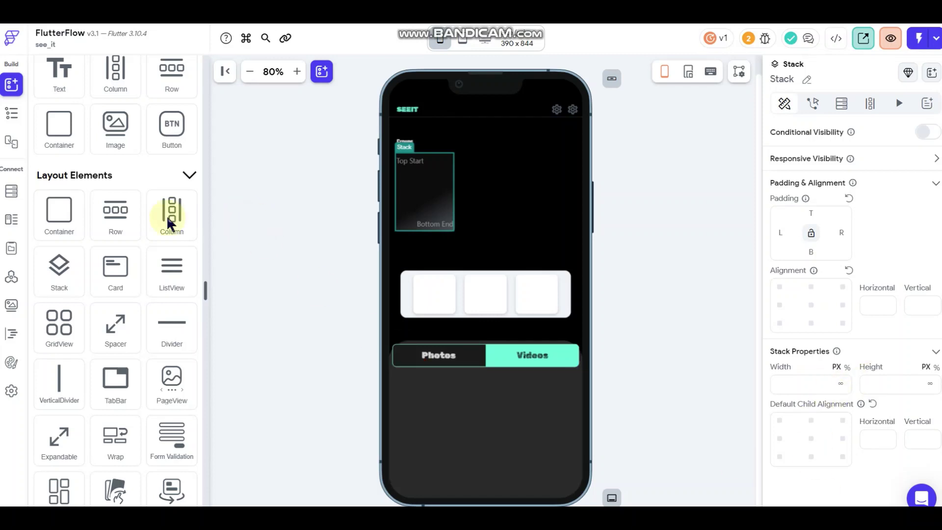
pyautogui.scroll(2, 113, 126)
pyautogui.click(109, 171)
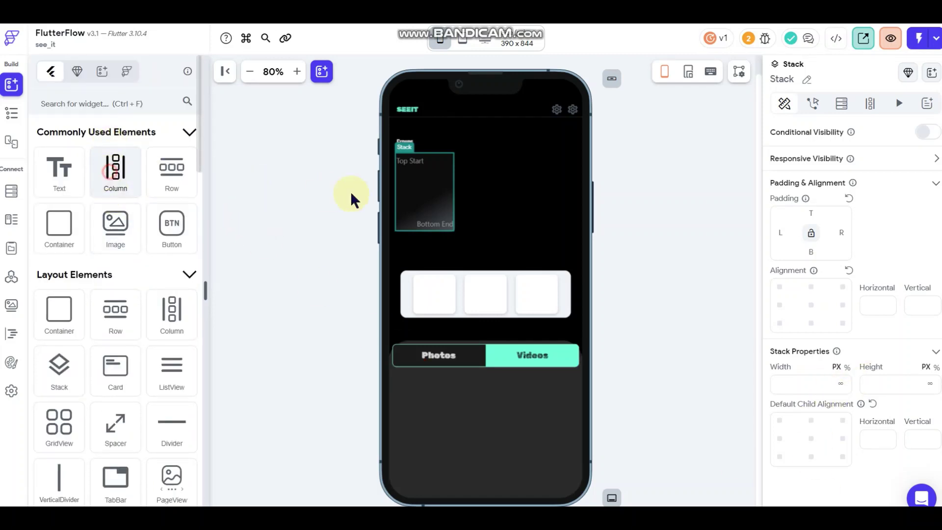
pyautogui.moveTo(350, 190); pyautogui.dragTo(414, 181)
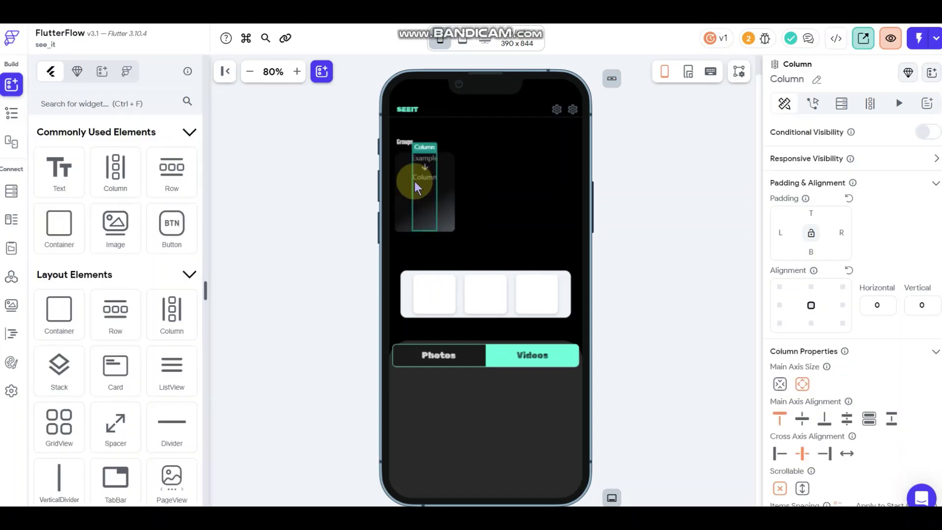
# Step: Add an Image to the card's Column and size it to infinite width and a height of 124
pyautogui.moveTo(114, 222); pyautogui.dragTo(423, 189)
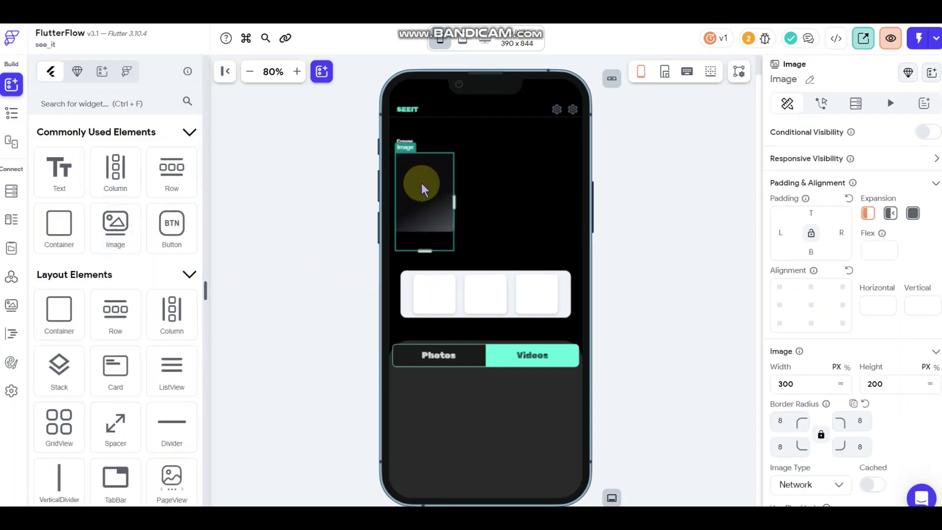
pyautogui.click(779, 358)
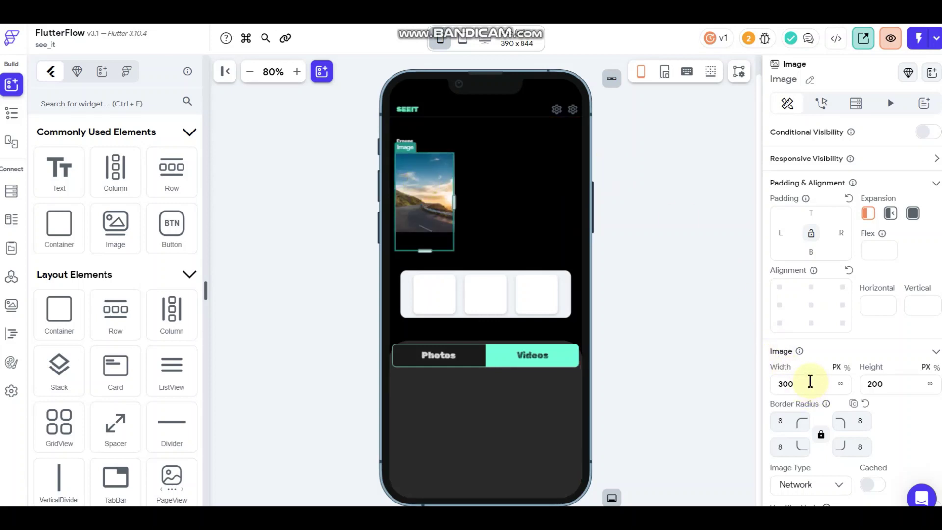
pyautogui.click(840, 383)
pyautogui.click(710, 71)
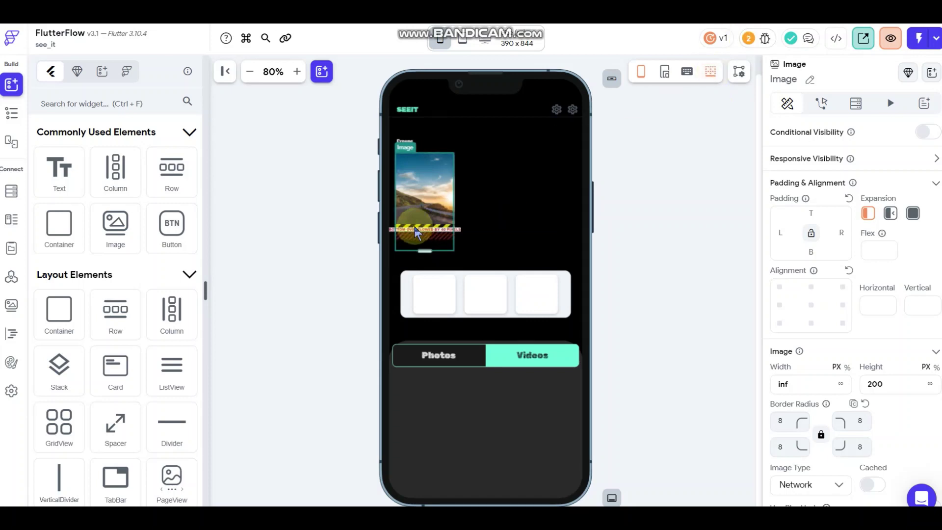
pyautogui.click(712, 73)
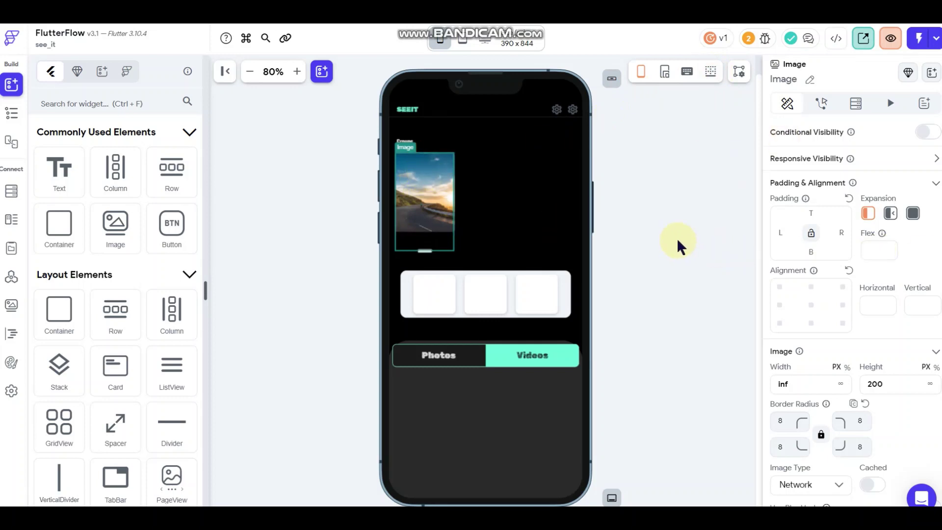
pyautogui.doubleClick(891, 383)
pyautogui.write('124')
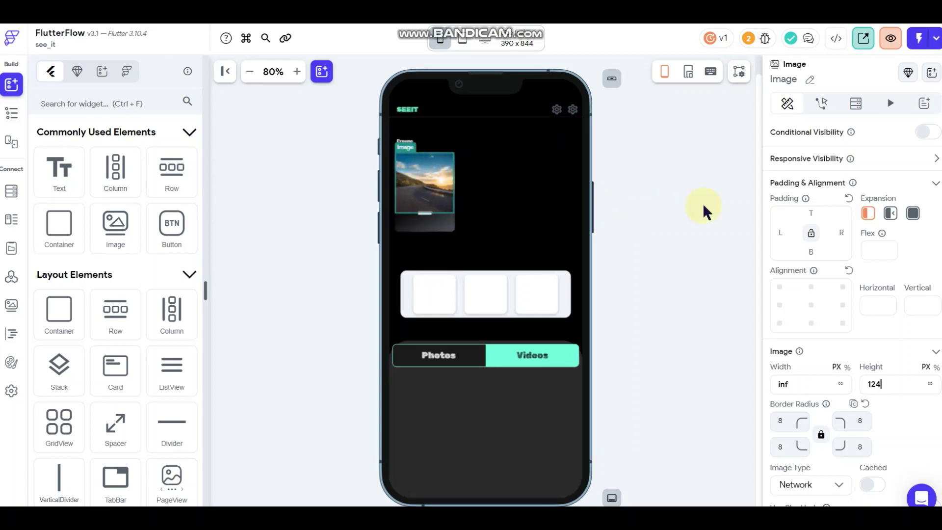
# Step: Clear the image's border radius on both lower corners and set it to 15 on both upper corners
pyautogui.doubleClick(783, 446)
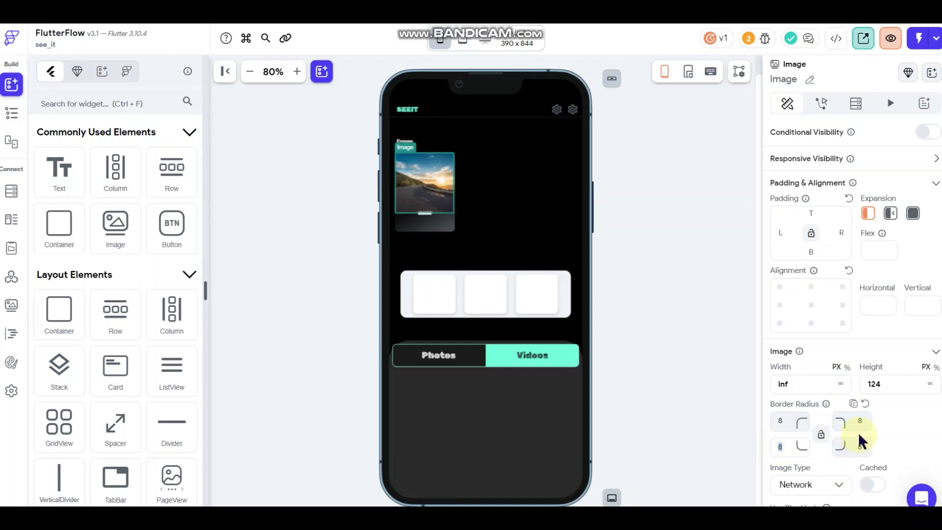
pyautogui.press('BackSpace')
pyautogui.doubleClick(860, 446)
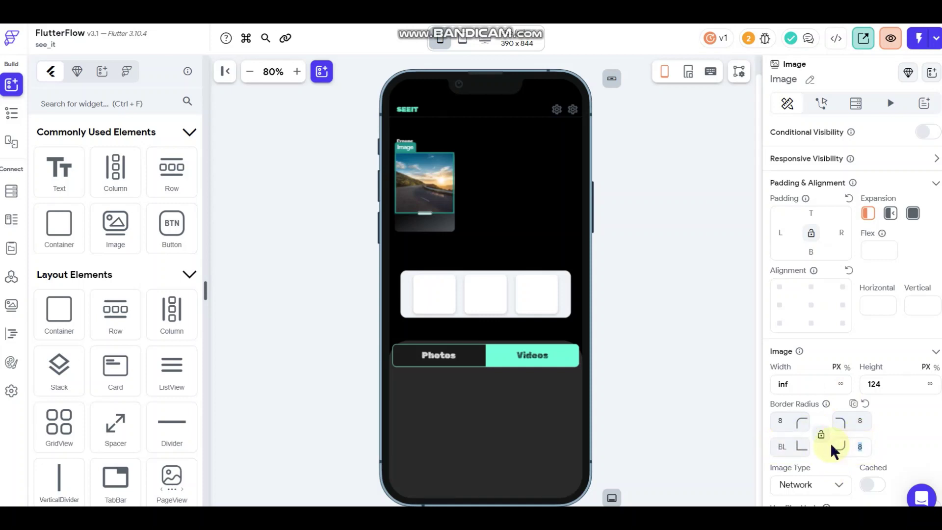
pyautogui.press('BackSpace')
pyautogui.doubleClick(793, 416)
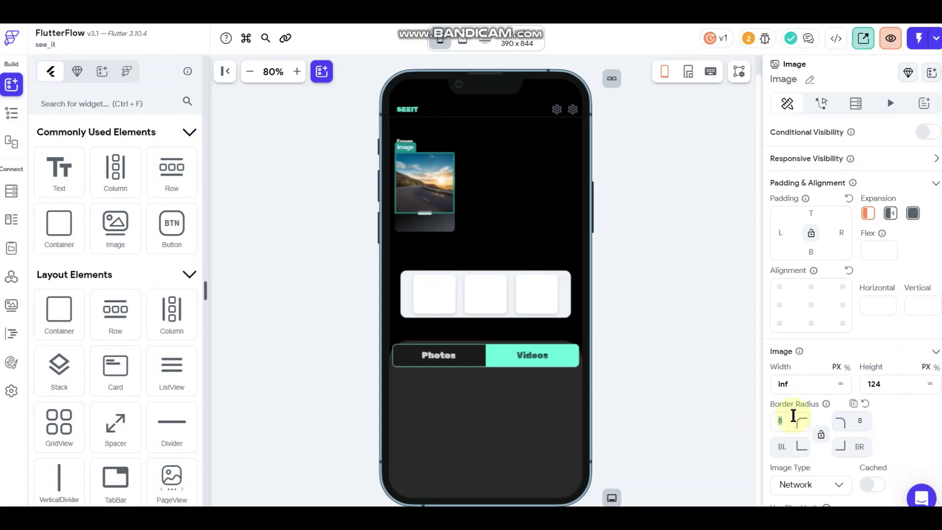
pyautogui.write('15')
pyautogui.doubleClick(869, 421)
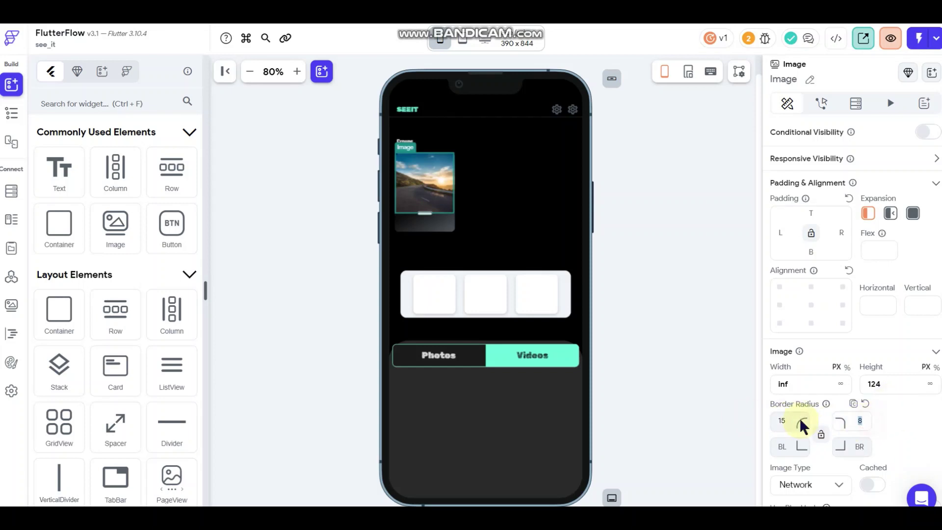
pyautogui.write('15')
pyautogui.click(622, 284)
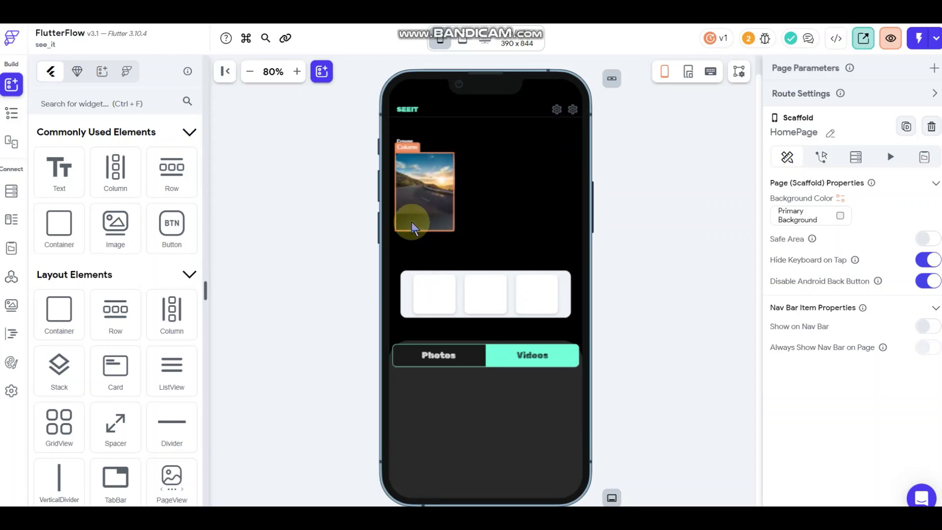
# Step: Add a Text widget below the image in the card's Column with a top padding of 14
pyautogui.moveTo(60, 168); pyautogui.dragTo(412, 229)
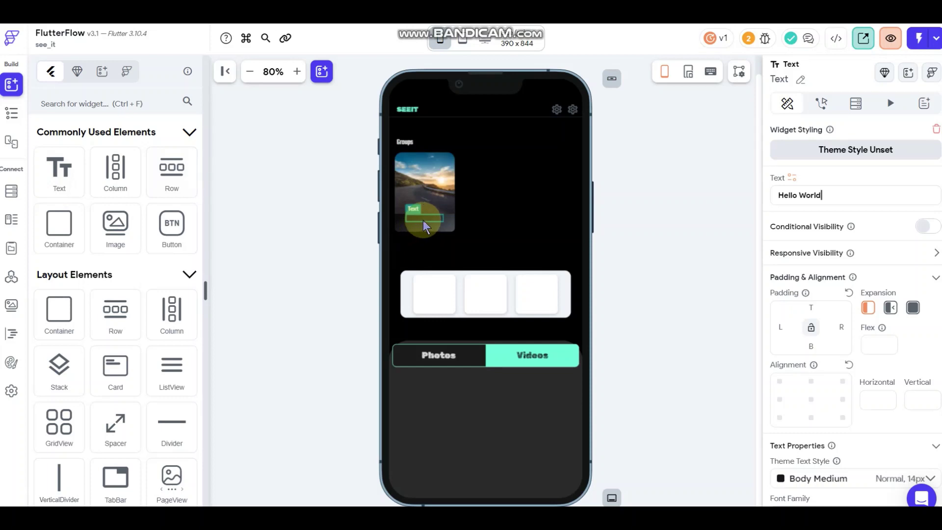
pyautogui.click(807, 308)
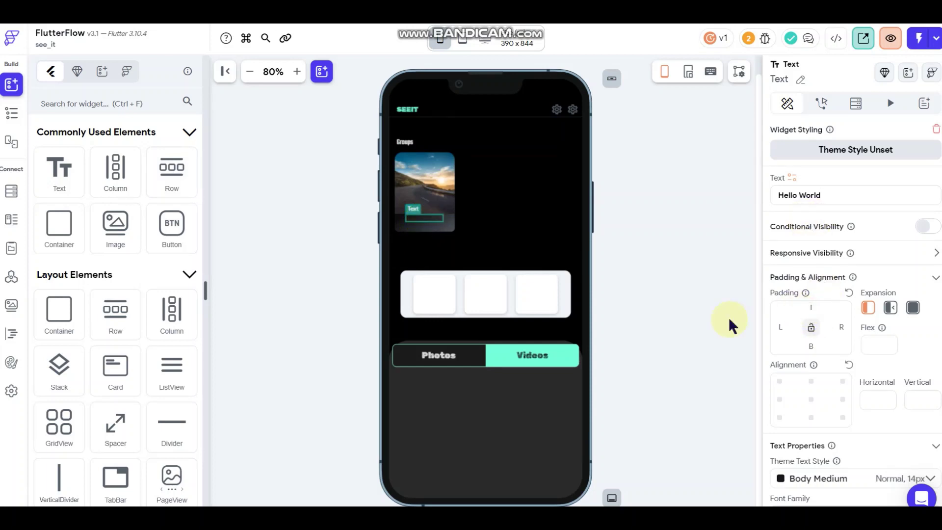
pyautogui.write('14')
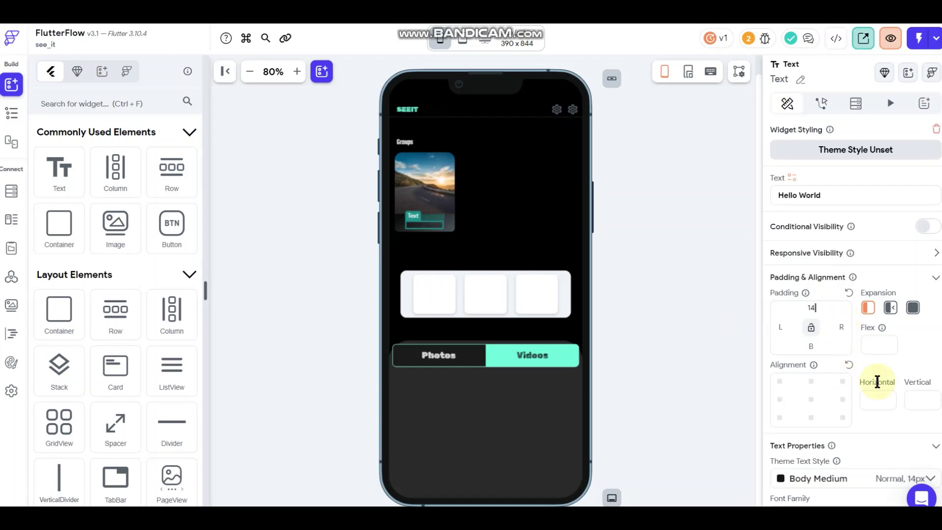
# Step: Set the text color of the card's Hello World label to the recent color #7efddb
pyautogui.scroll(-3, 887, 417)
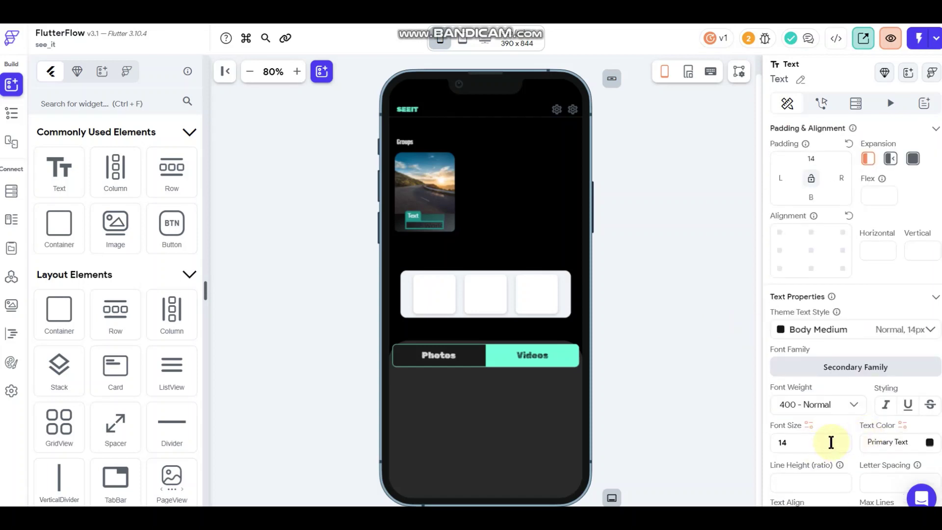
pyautogui.click(927, 443)
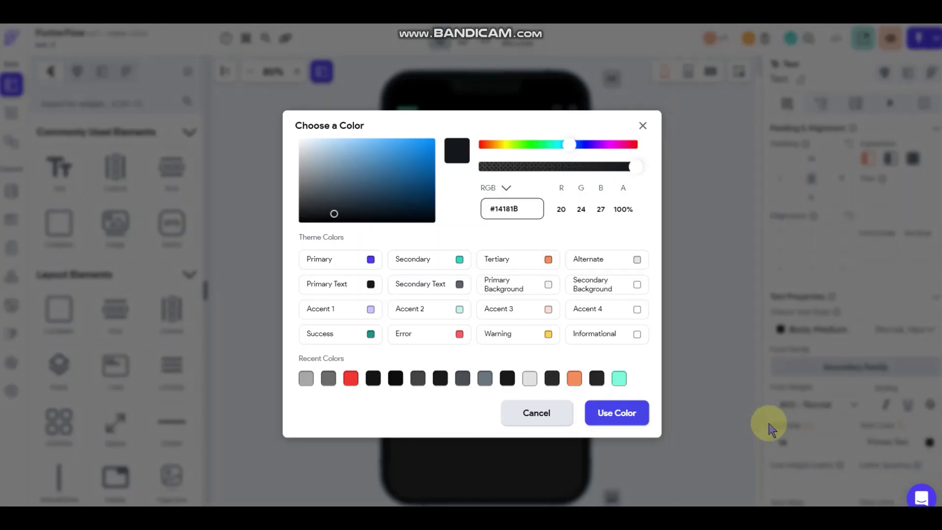
pyautogui.click(620, 377)
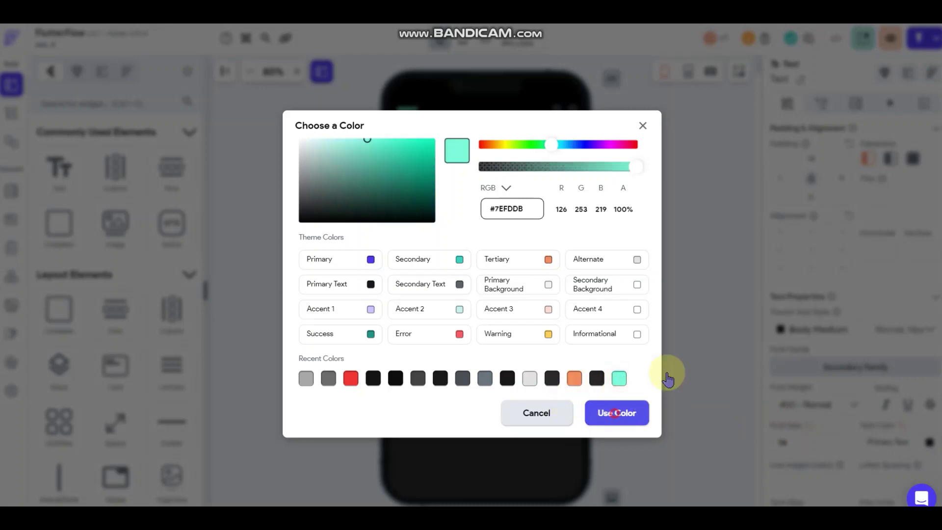
pyautogui.click(682, 290)
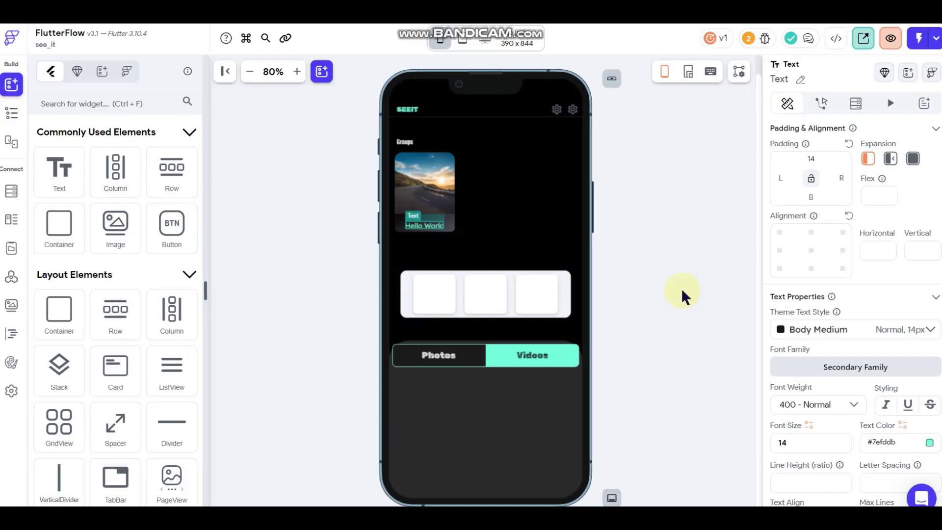
pyautogui.click(656, 288)
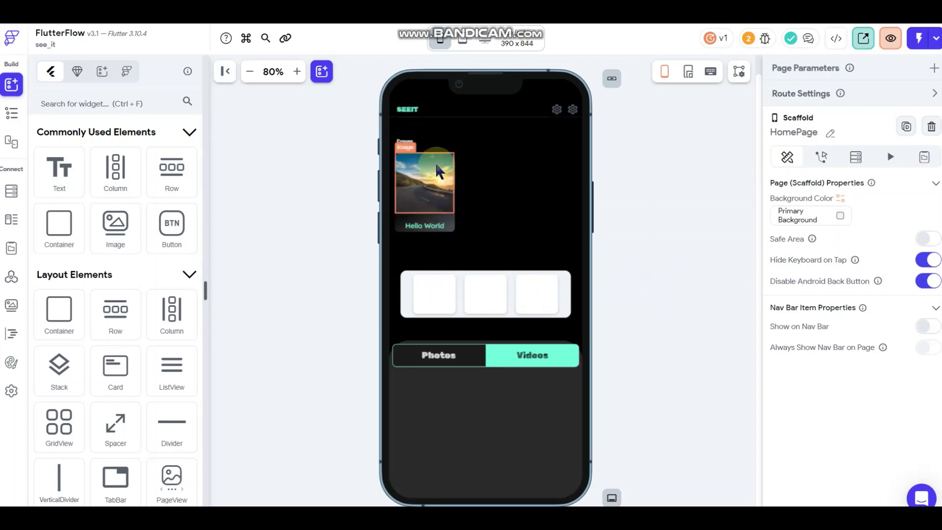
# Step: Add a CircleImage to the Stack inside the Groups card's Container
pyautogui.click(11, 114)
pyautogui.click(415, 213)
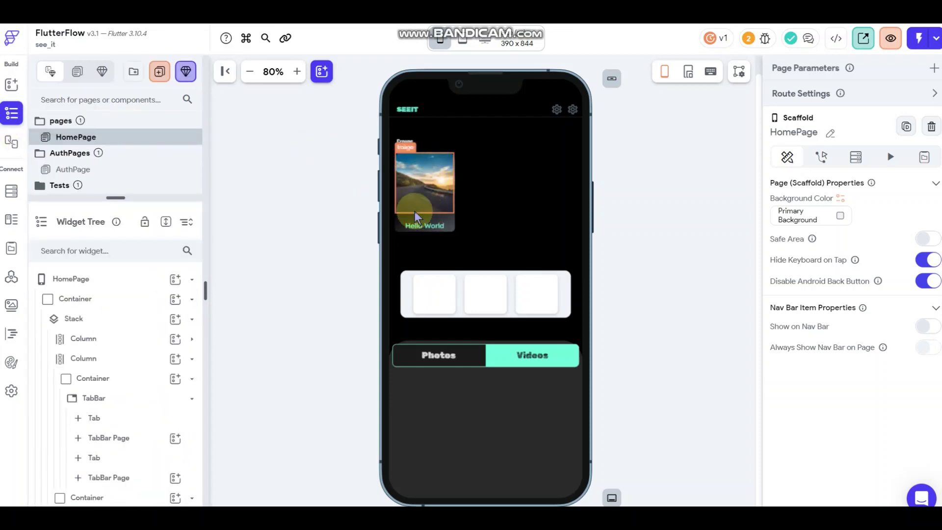
pyautogui.moveTo(118, 198); pyautogui.dragTo(134, 136)
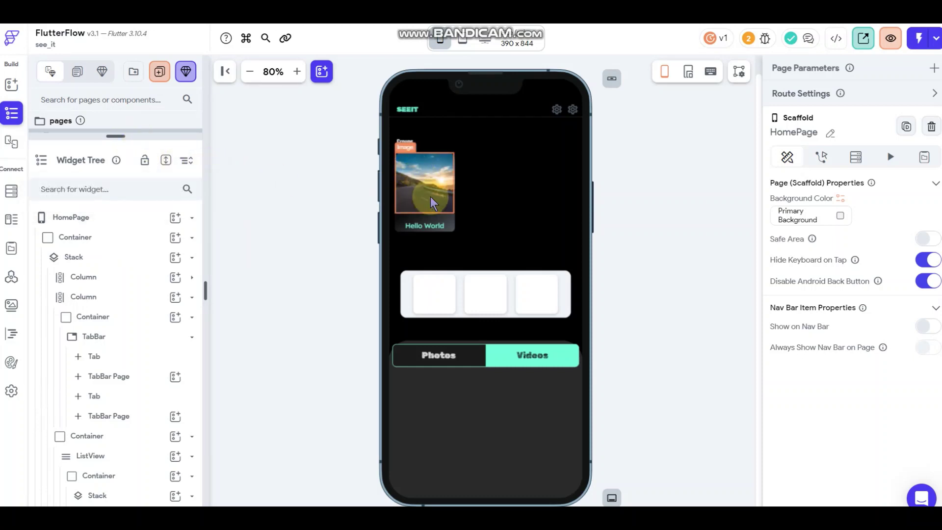
pyautogui.scroll(-1, 101, 326)
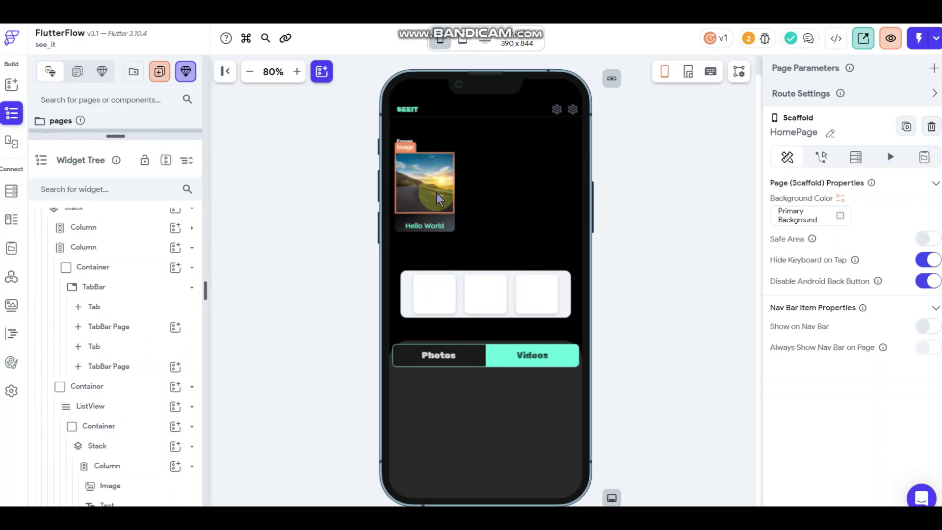
pyautogui.scroll(-1, 130, 360)
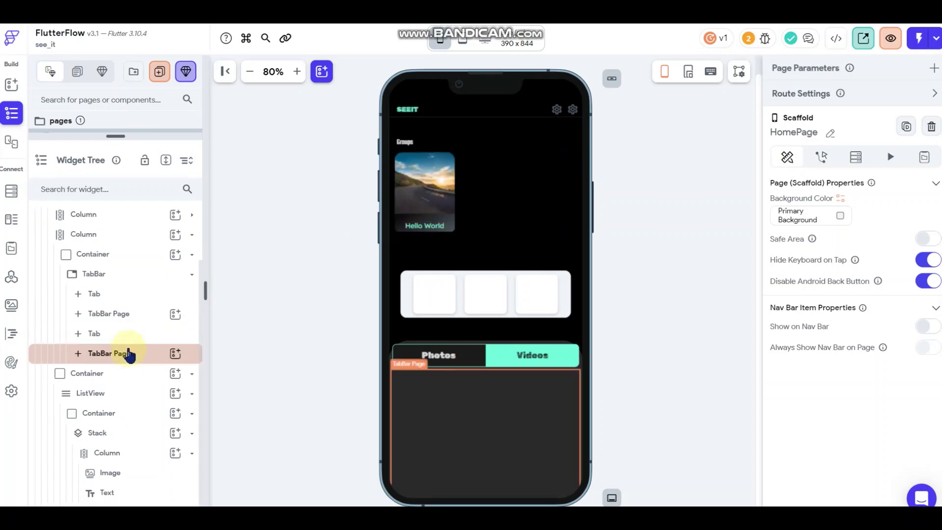
pyautogui.click(97, 433)
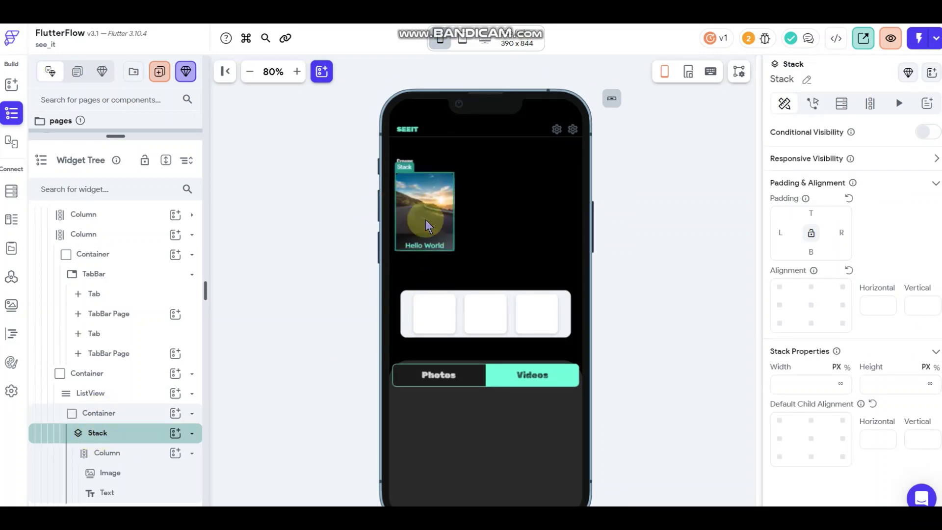
pyautogui.click(175, 432)
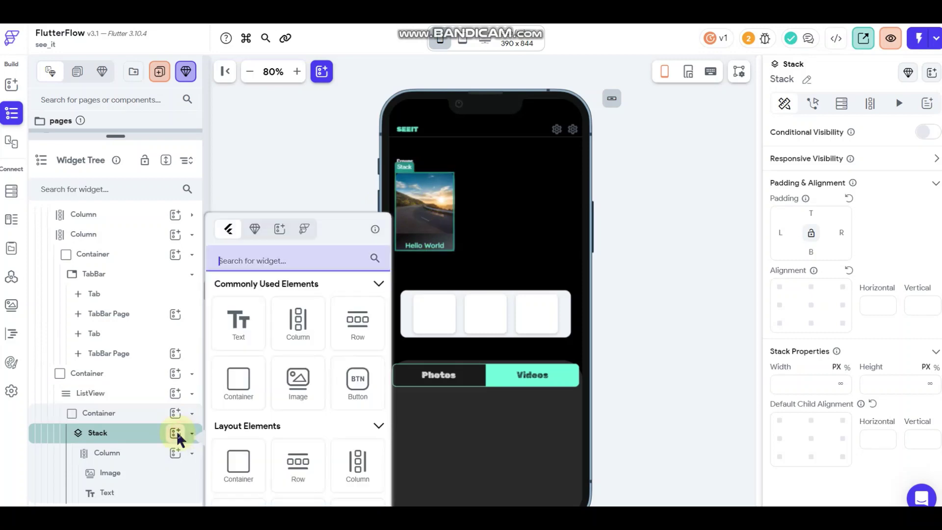
pyautogui.scroll(-5, 280, 389)
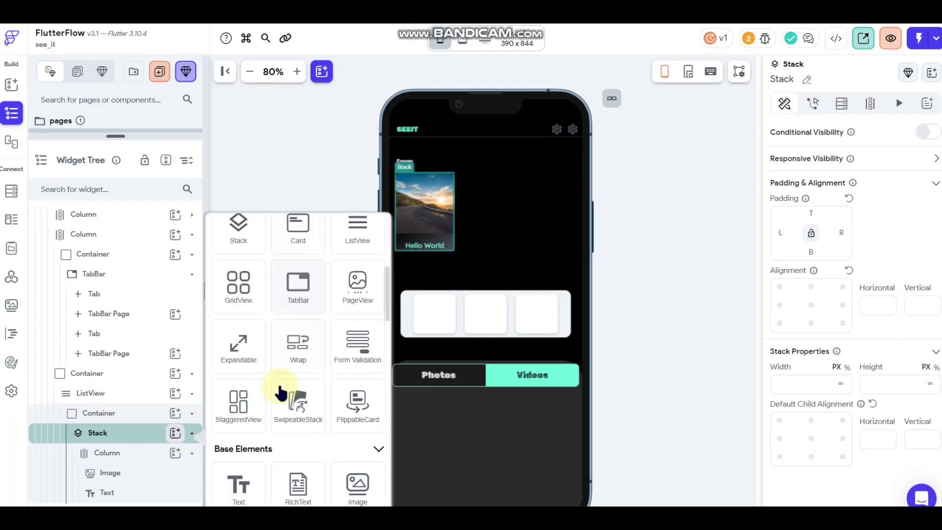
pyautogui.scroll(-3, 280, 391)
pyautogui.moveTo(238, 446); pyautogui.dragTo(242, 446)
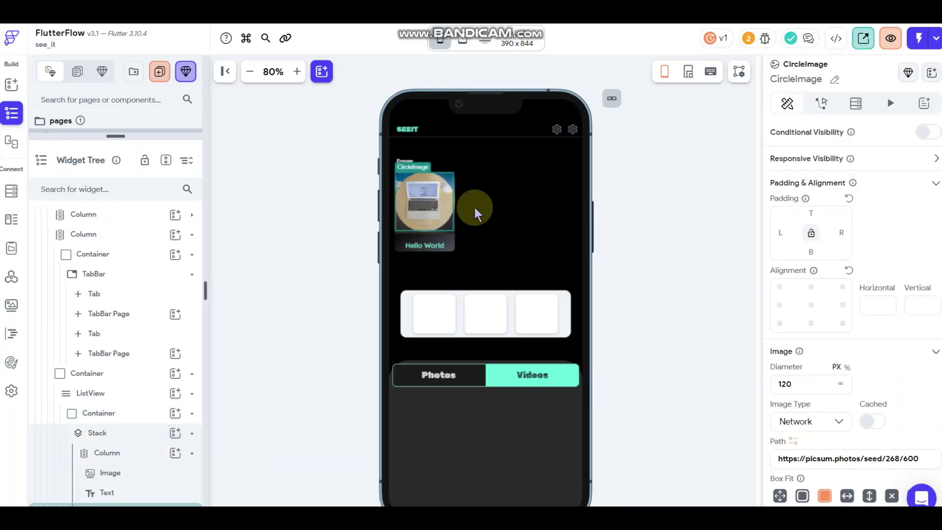
# Step: Set the CircleImage's diameter to 30 and place it just above the Hello World label, at about 0.603 vertical alignment
pyautogui.click(817, 382)
pyautogui.hotkey('ctrl', 'a')
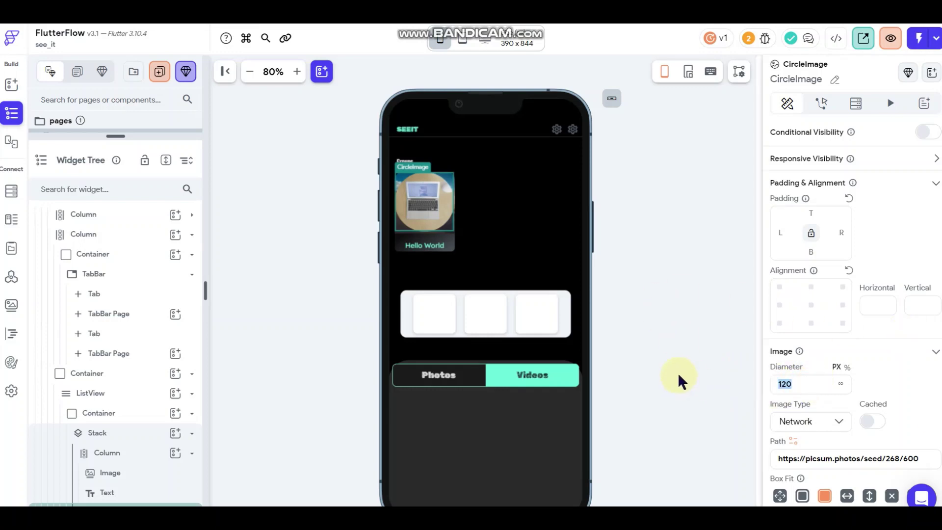
pyautogui.write('30')
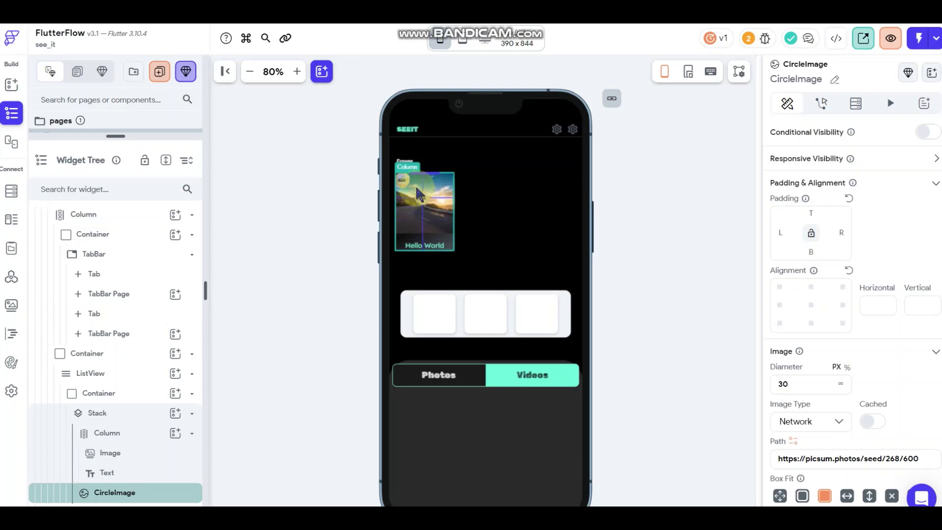
pyautogui.moveTo(416, 188); pyautogui.dragTo(425, 236)
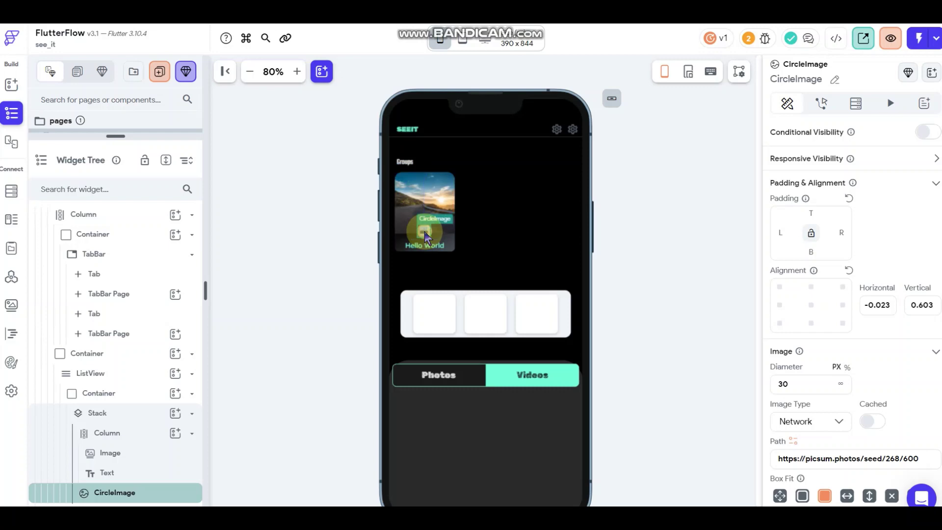
pyautogui.click(653, 228)
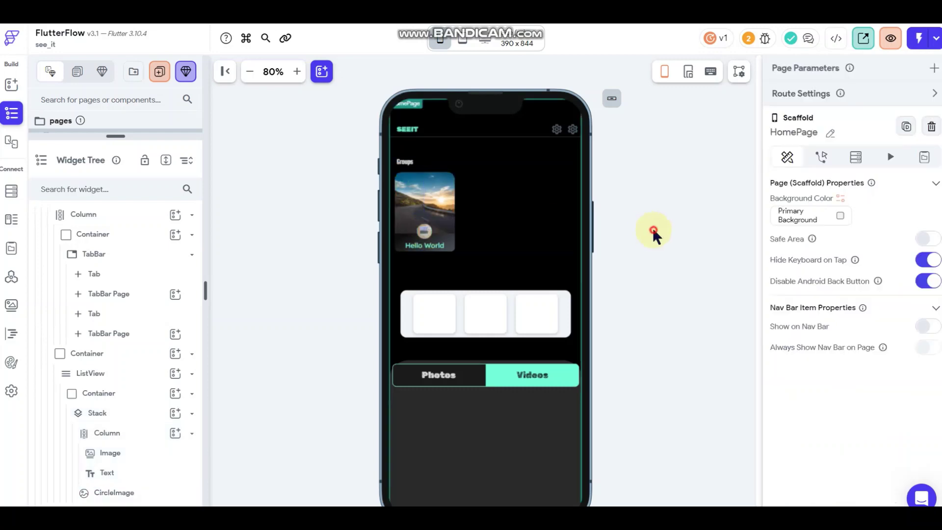
# Step: Set the CircleImage's horizontal alignment to 0
pyautogui.click(426, 237)
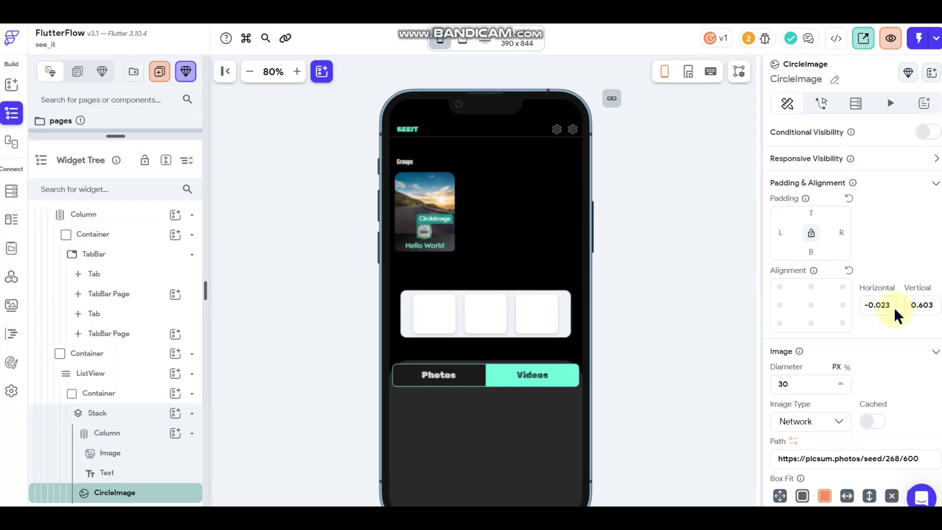
pyautogui.moveTo(891, 306); pyautogui.dragTo(884, 305)
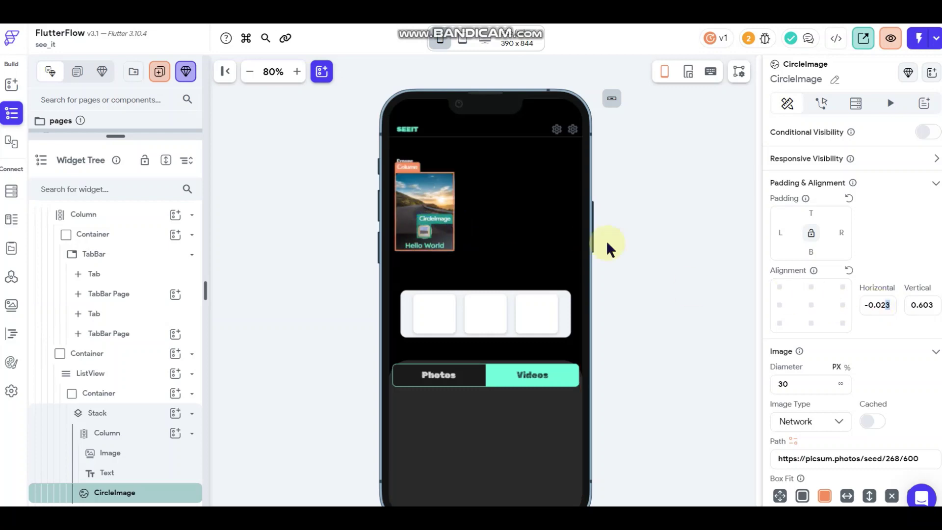
pyautogui.moveTo(892, 305); pyautogui.dragTo(826, 309)
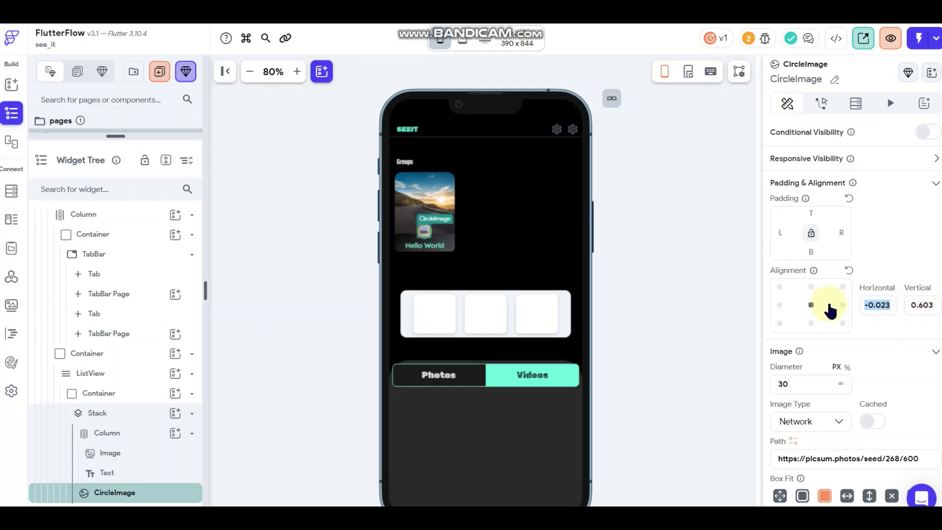
pyautogui.write('0')
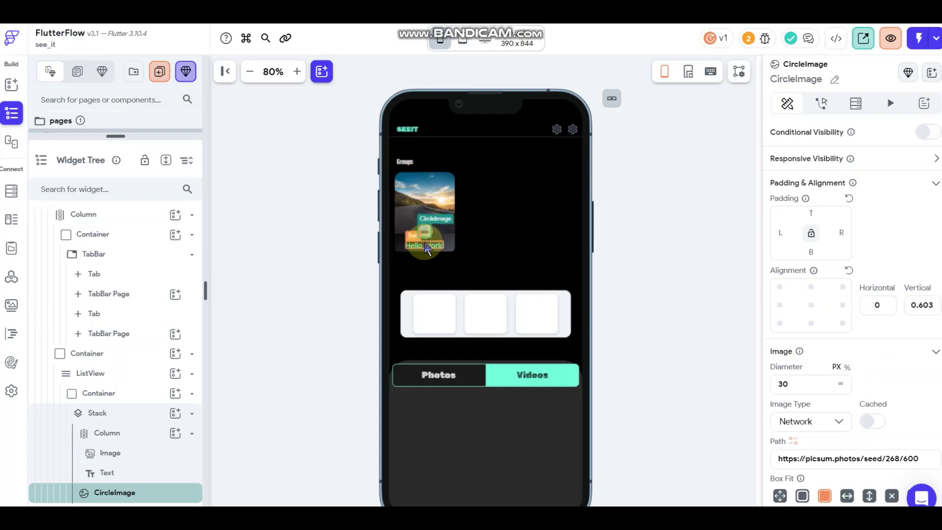
pyautogui.click(666, 211)
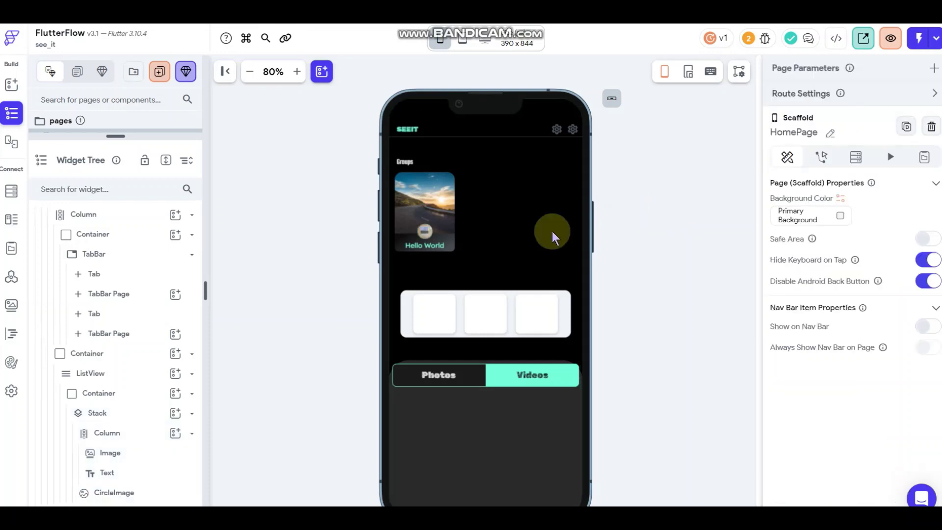
# Step: Set the font size of the card's Hello World label to 12
pyautogui.click(438, 249)
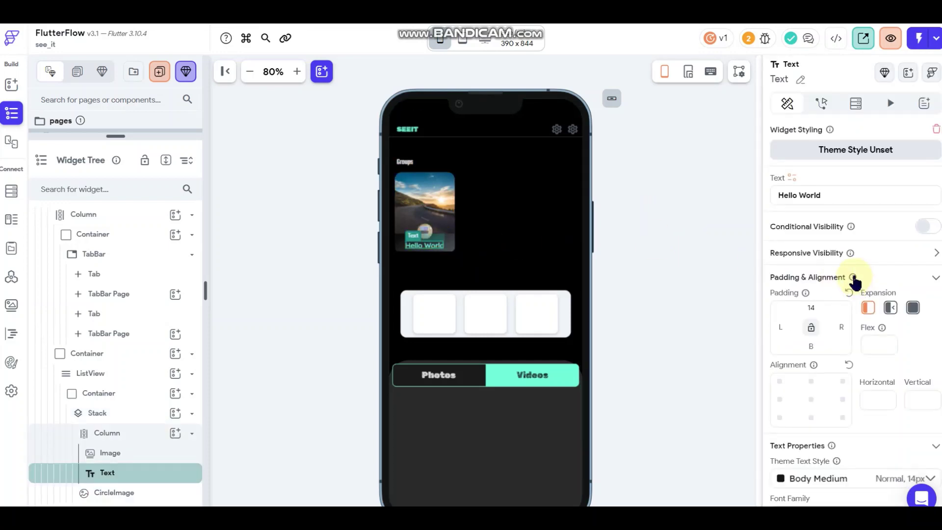
pyautogui.scroll(-3, 852, 273)
pyautogui.click(649, 259)
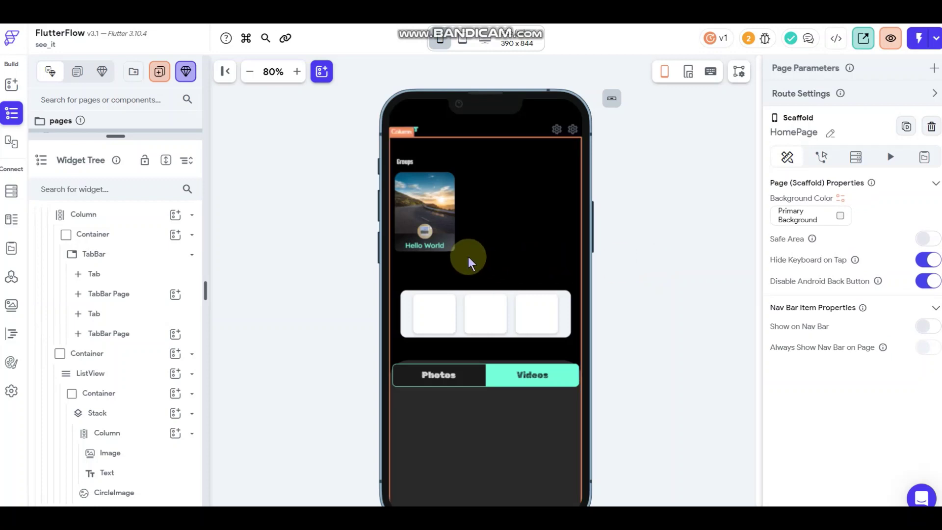
pyautogui.click(425, 245)
pyautogui.scroll(-3, 844, 289)
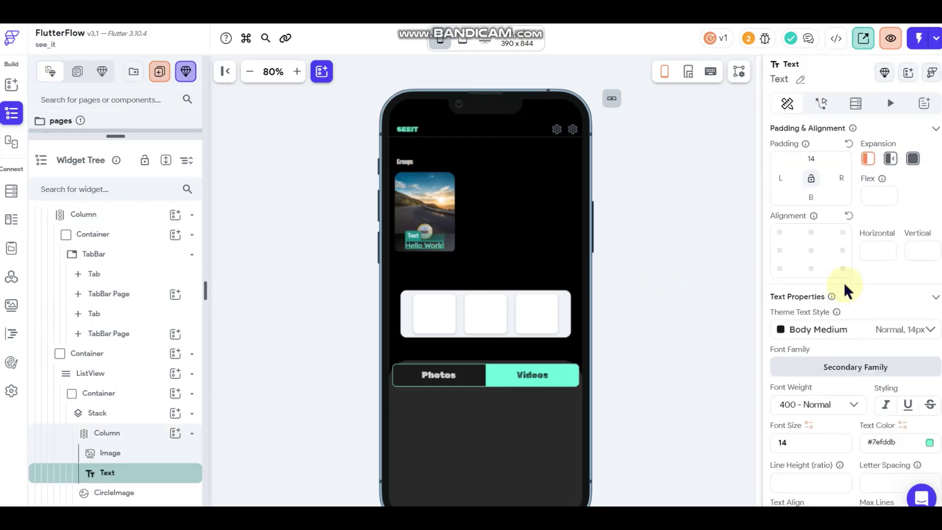
pyautogui.doubleClick(784, 440)
pyautogui.write('12')
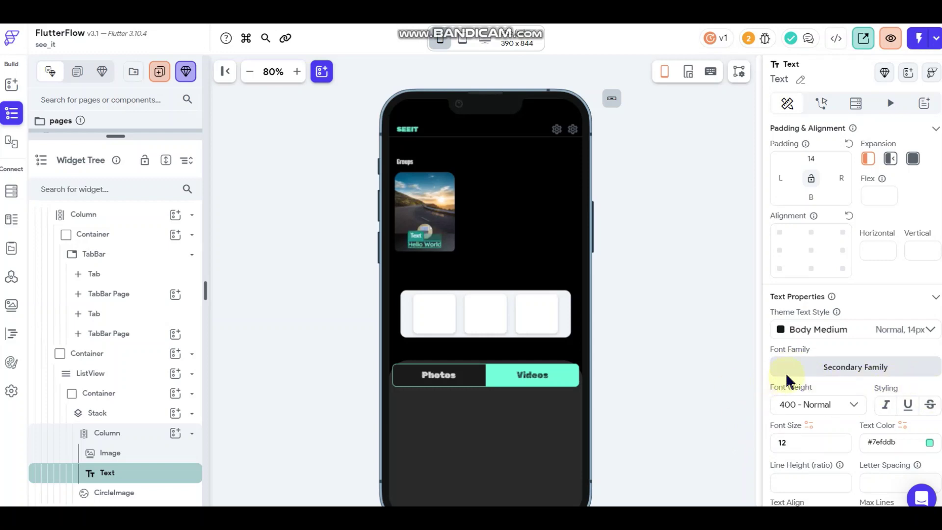
# Step: Change the Hello World label's font family to the Google font Teko
pyautogui.click(814, 368)
pyautogui.click(498, 164)
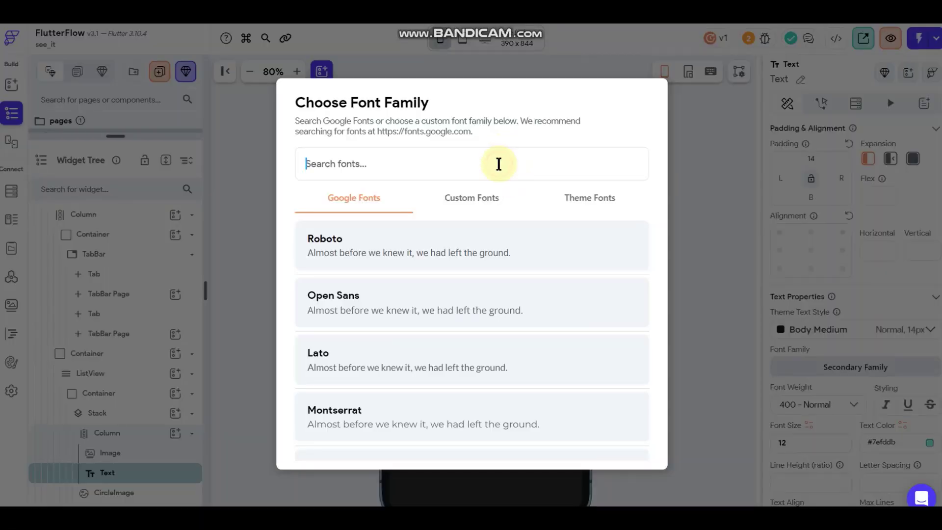
pyautogui.write('teko')
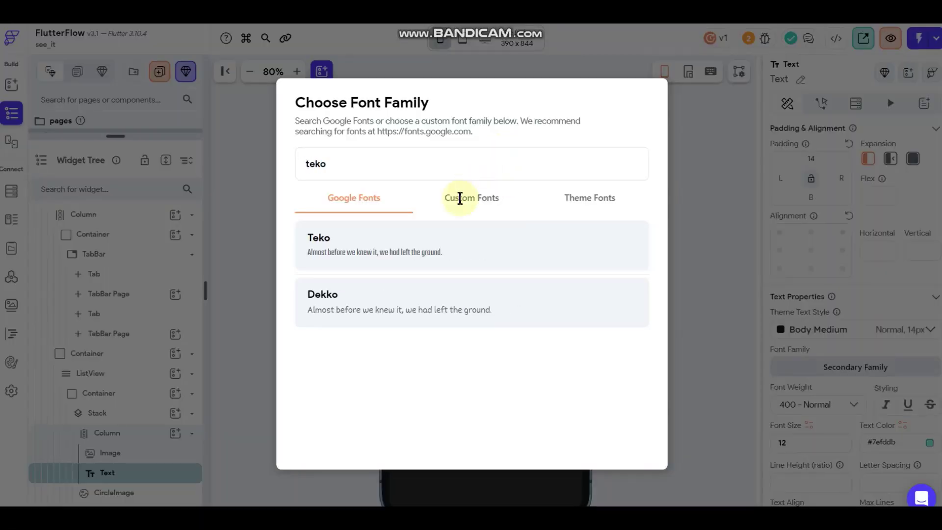
pyautogui.click(448, 245)
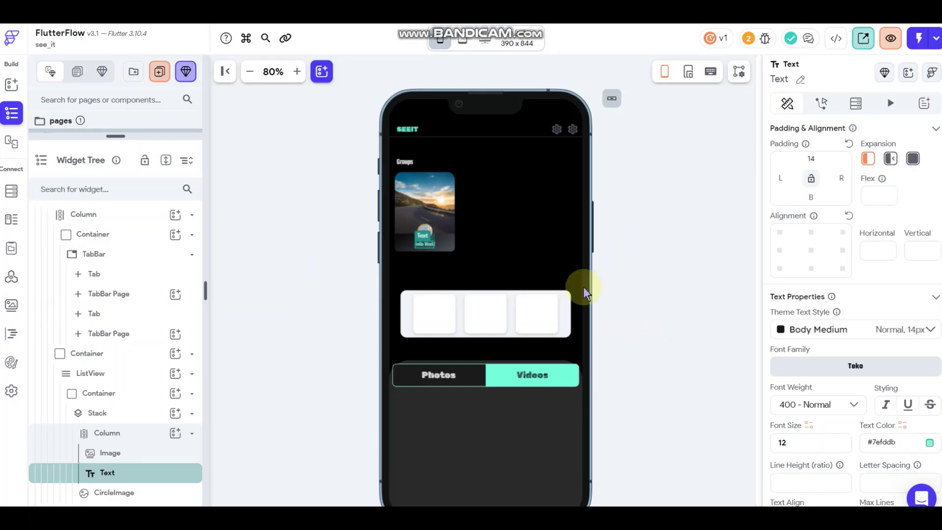
pyautogui.click(643, 243)
# Step: Set the font size of the card's Hello World label to 16
pyautogui.click(424, 241)
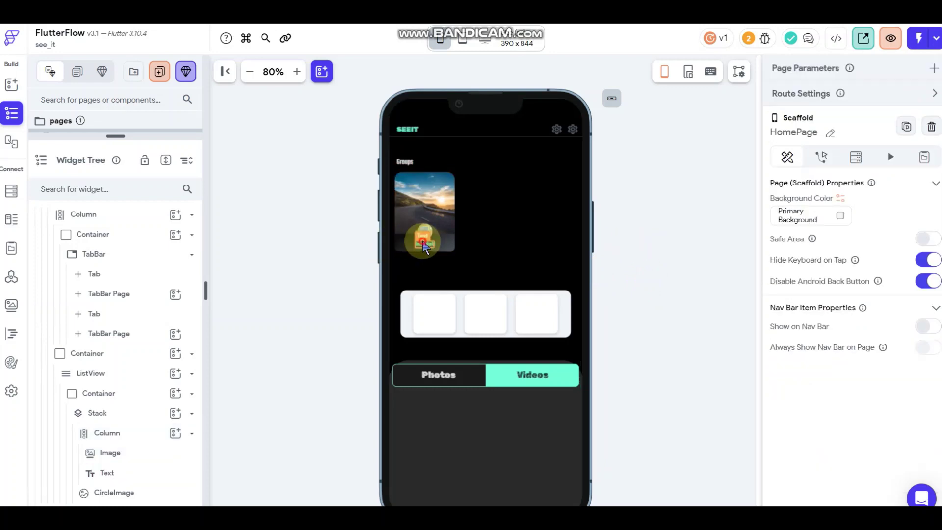
pyautogui.scroll(-5, 912, 333)
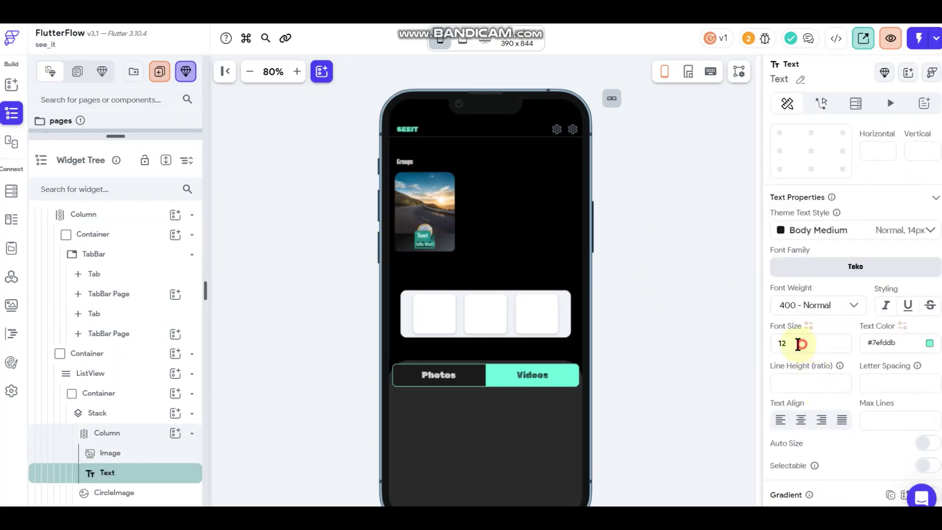
pyautogui.doubleClick(798, 343)
pyautogui.write('16')
pyautogui.click(635, 246)
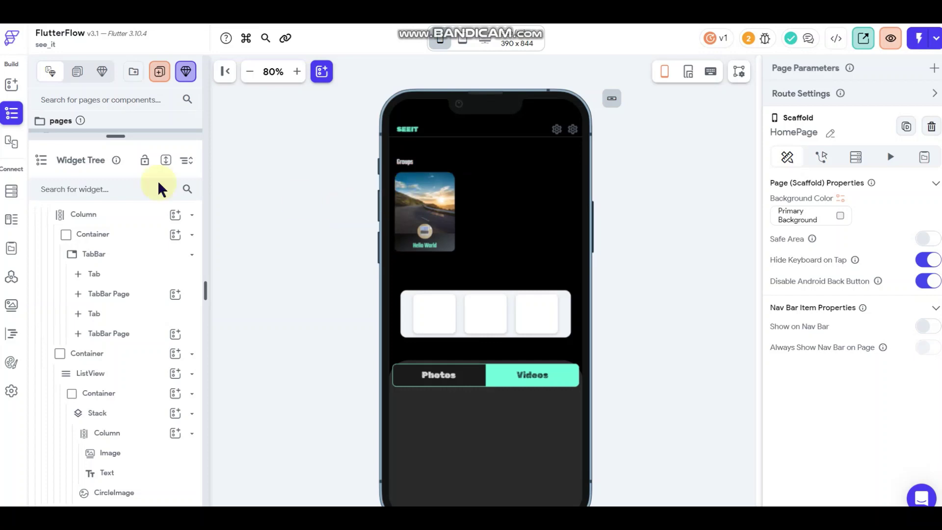
pyautogui.click(668, 212)
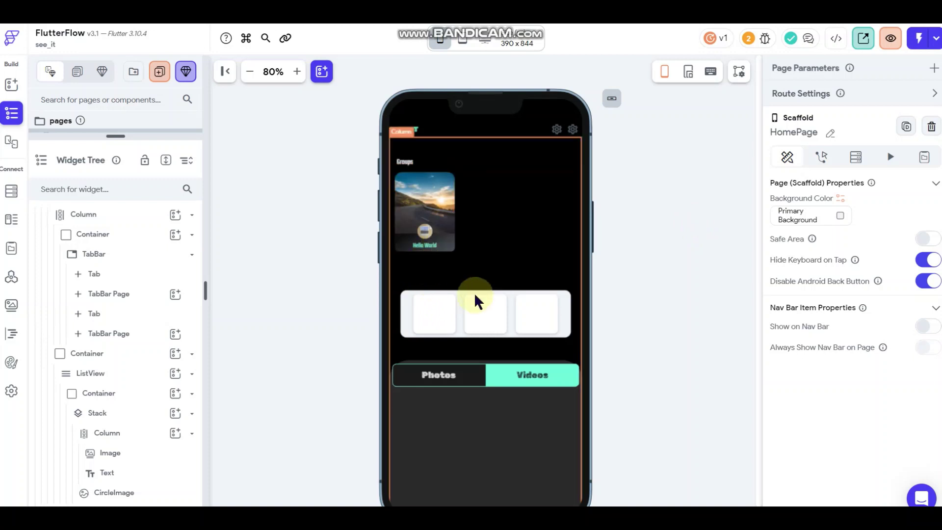
# Step: Add a Row to the page's main Stack and place it just below the Groups list, at about -0.35 vertical alignment
pyautogui.scroll(-1, 331, 279)
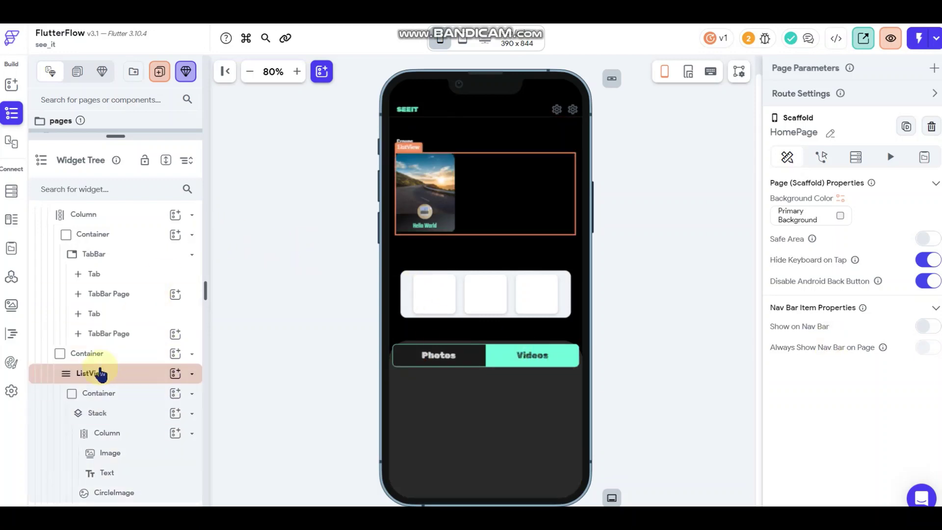
pyautogui.scroll(1, 103, 370)
pyautogui.scroll(1, 111, 365)
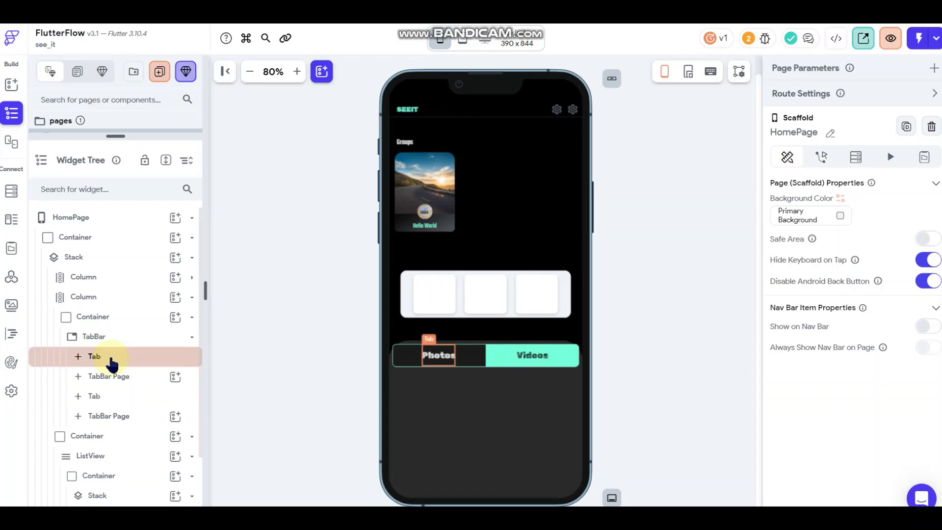
pyautogui.click(95, 260)
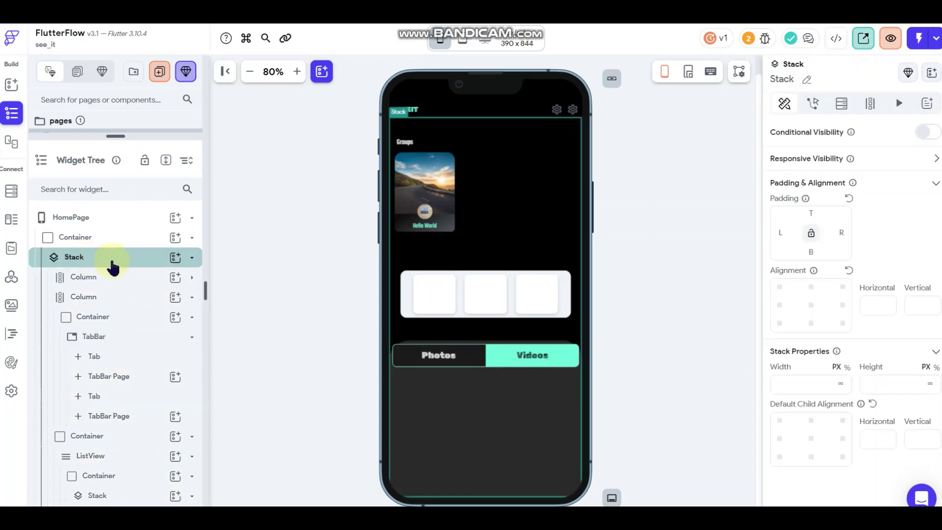
pyautogui.click(175, 257)
pyautogui.click(357, 326)
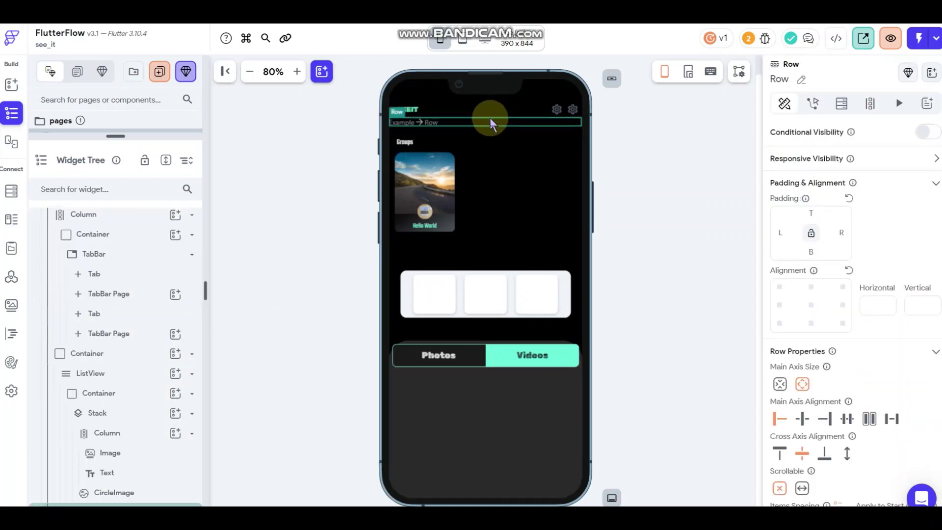
pyautogui.moveTo(488, 119); pyautogui.dragTo(482, 242)
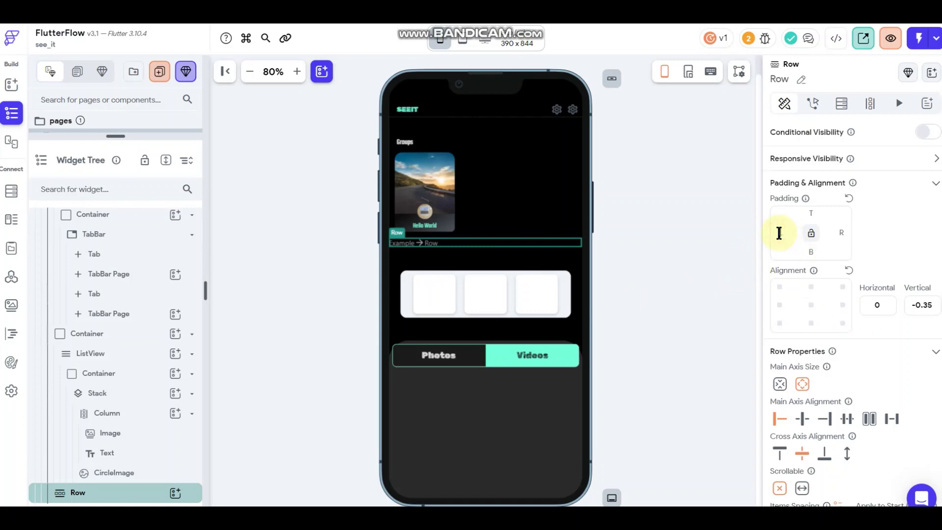
# Step: Set the left and right padding of the Row below the Groups list to 12, matching the Groups container
pyautogui.click(479, 201)
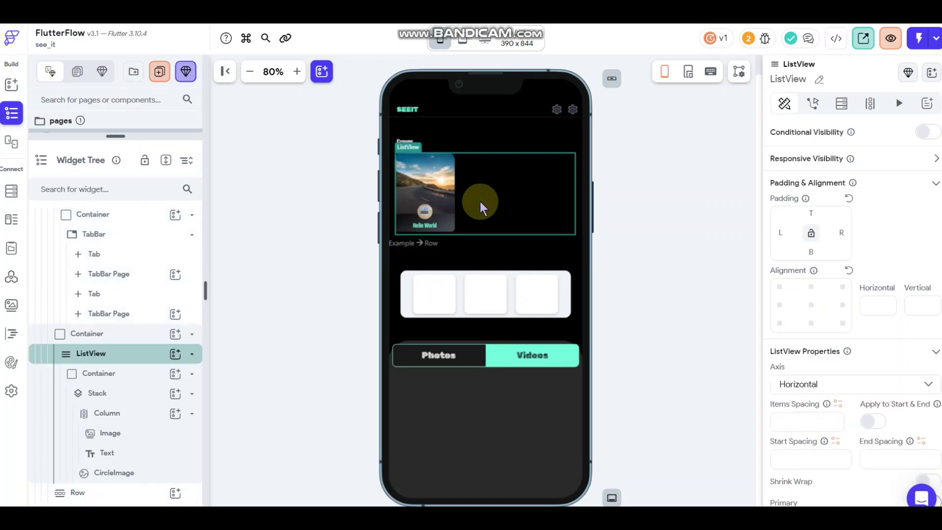
pyautogui.click(114, 334)
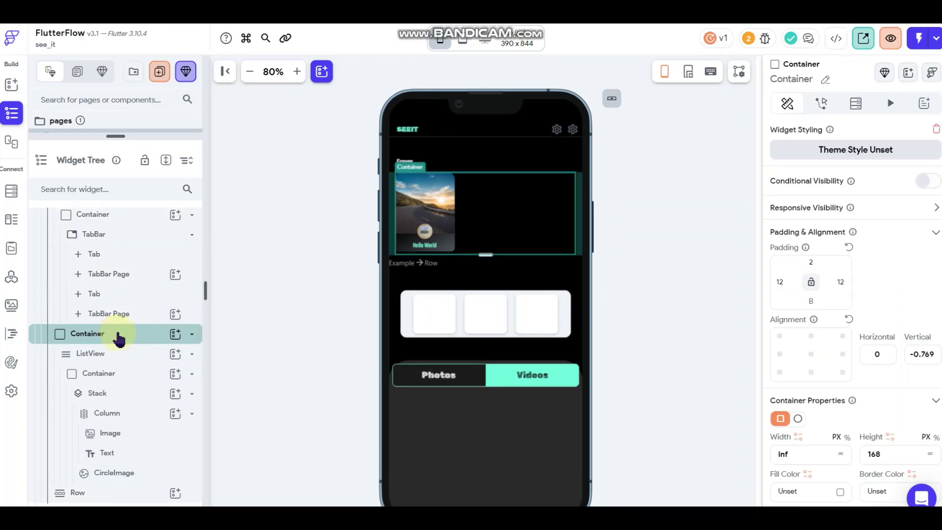
pyautogui.click(491, 260)
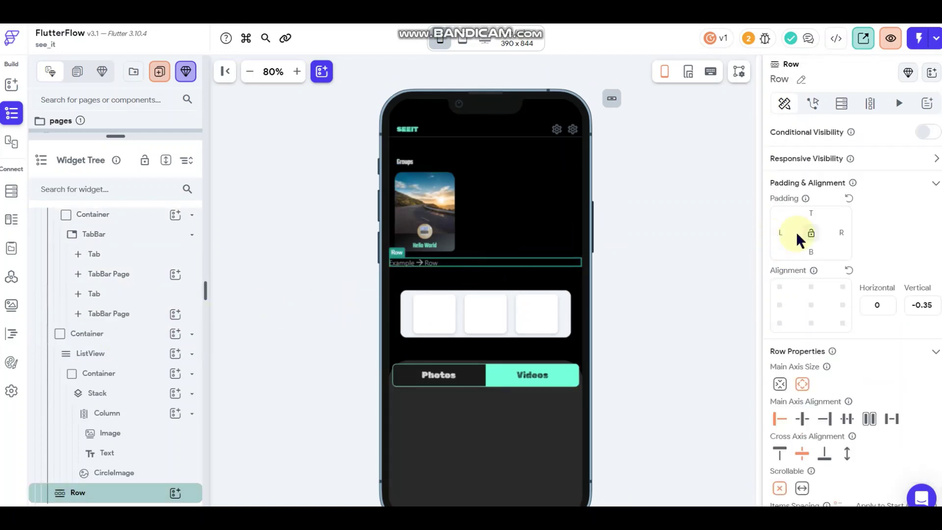
pyautogui.write('12')
pyautogui.click(841, 233)
pyautogui.write('12')
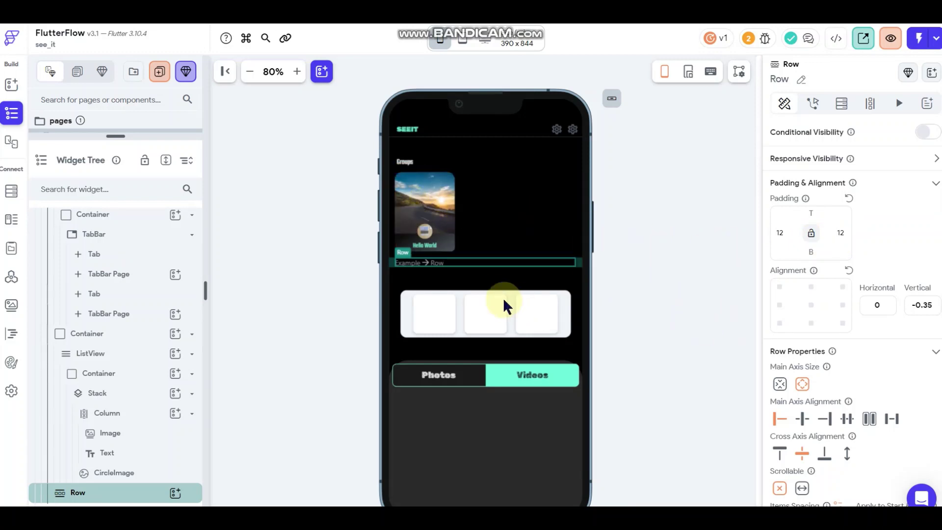
pyautogui.click(655, 262)
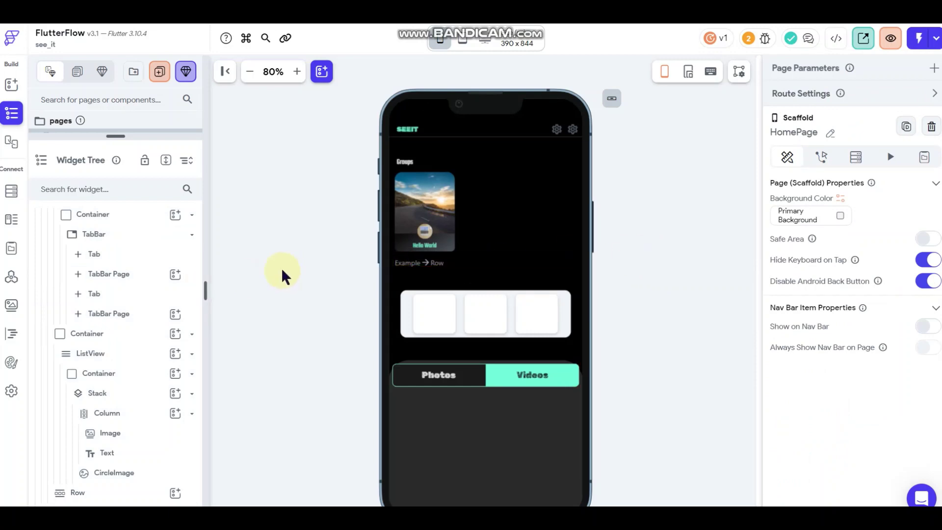
# Step: Add a CircleImage to the Row below the Groups list and set its diameter to 25
pyautogui.click(12, 84)
pyautogui.scroll(-10, 101, 230)
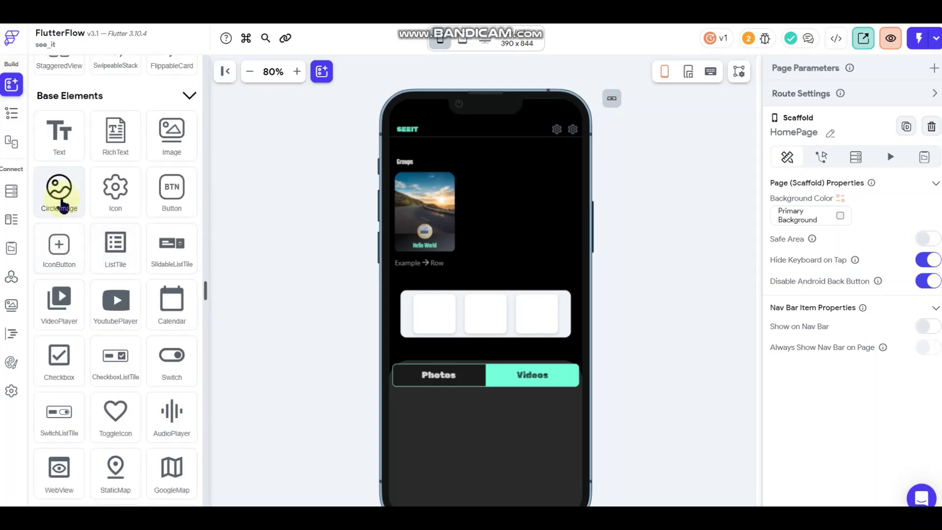
pyautogui.moveTo(58, 189); pyautogui.dragTo(429, 259)
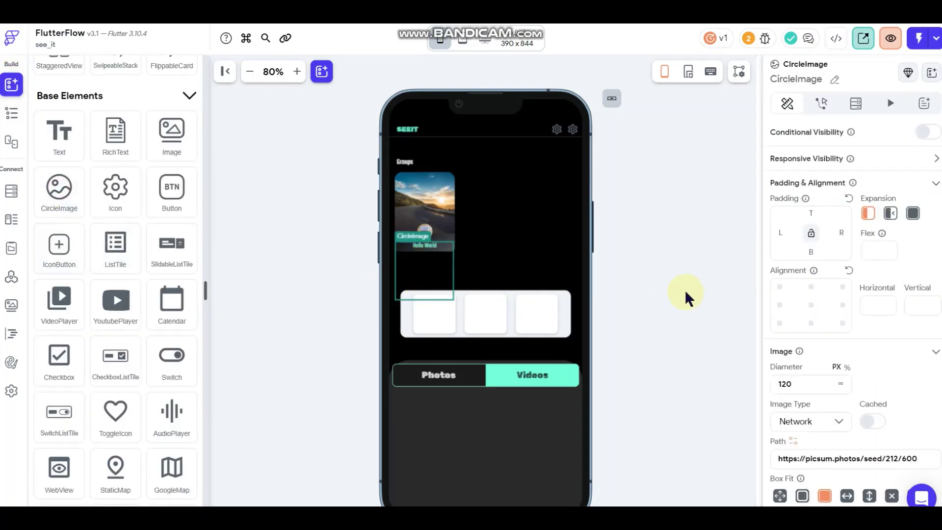
pyautogui.doubleClick(808, 386)
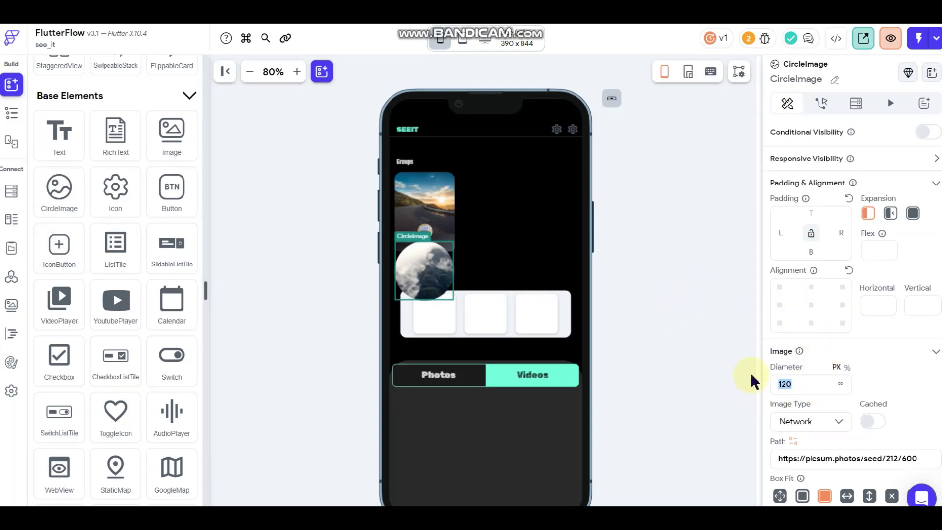
pyautogui.write('20')
pyautogui.click(649, 287)
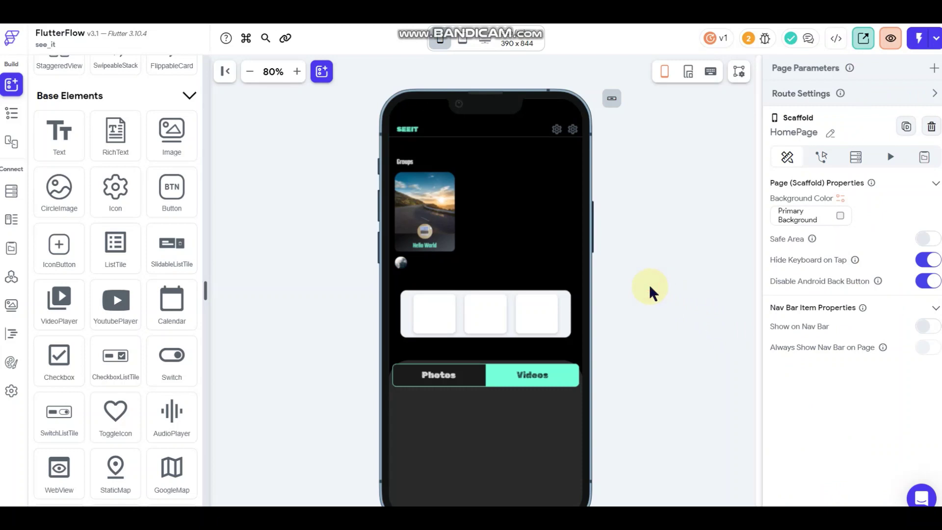
# Step: Set the diameter of the CircleImage in the Row to 35
pyautogui.click(400, 263)
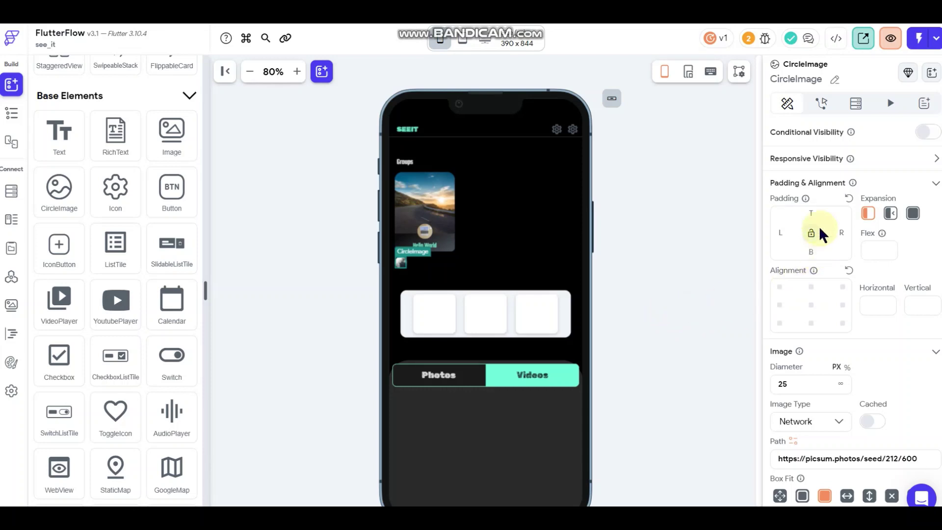
pyautogui.click(812, 384)
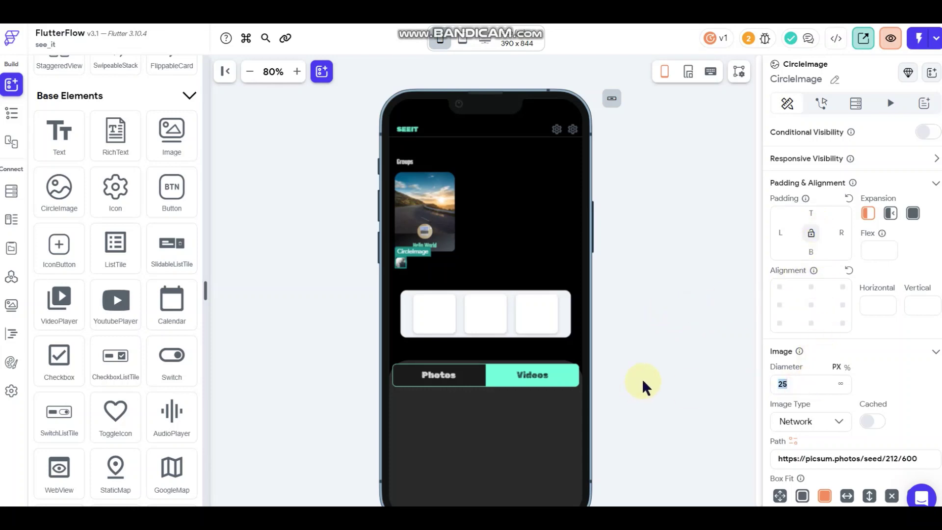
pyautogui.write('35')
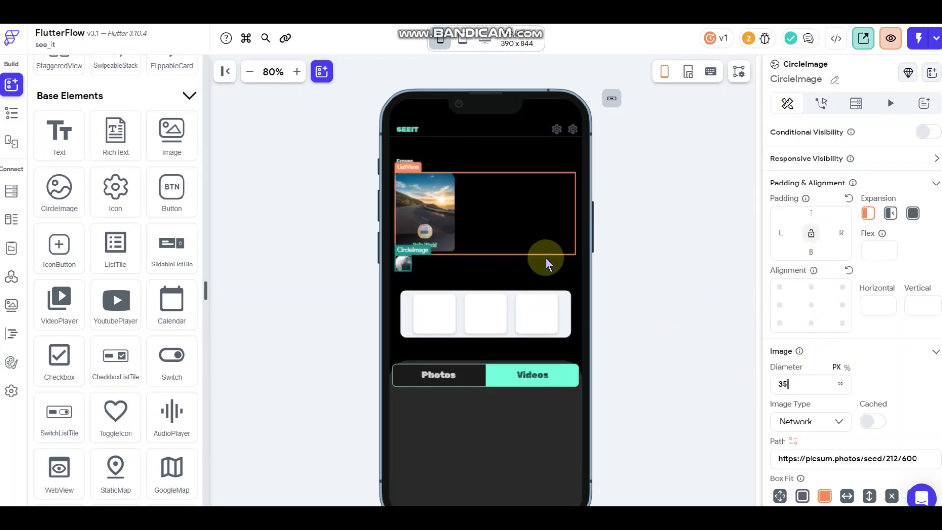
pyautogui.click(648, 248)
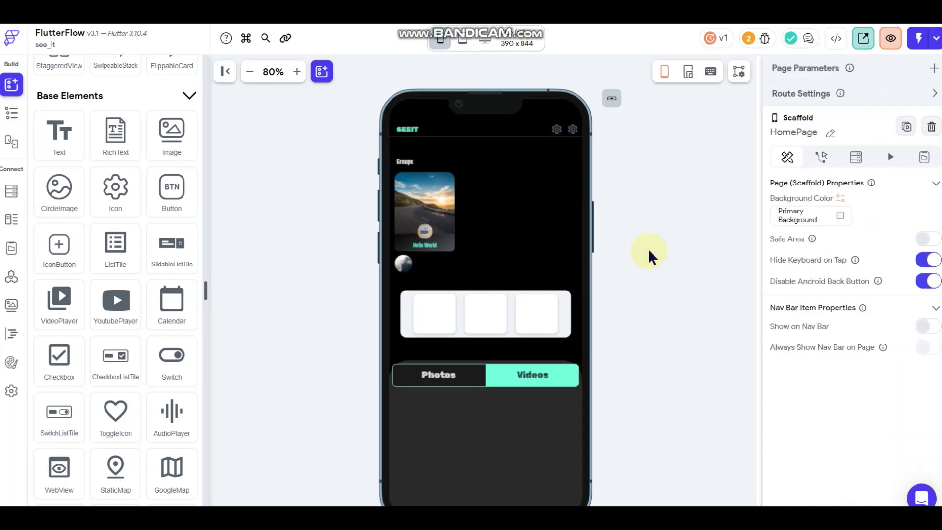
# Step: Try making the Row with the circle image horizontally scrollable, and switch the scrolling off again
pyautogui.click(505, 262)
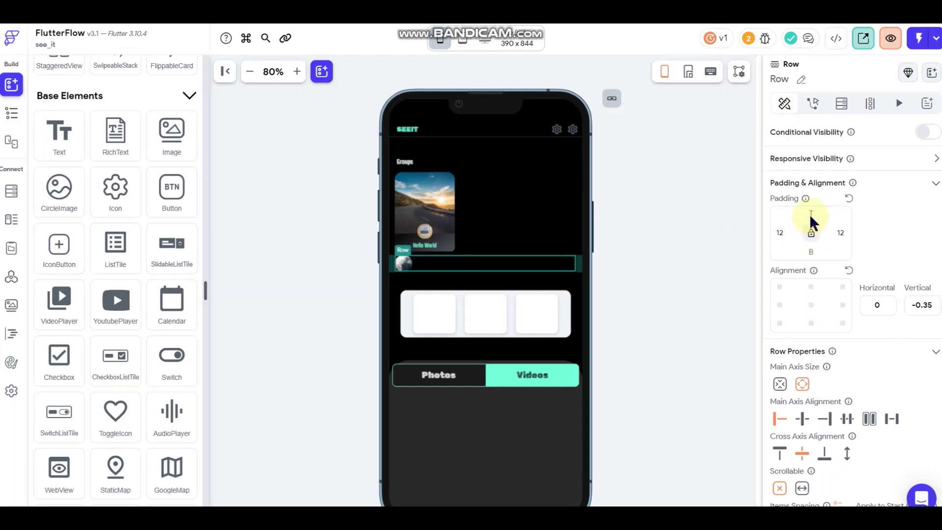
pyautogui.click(677, 225)
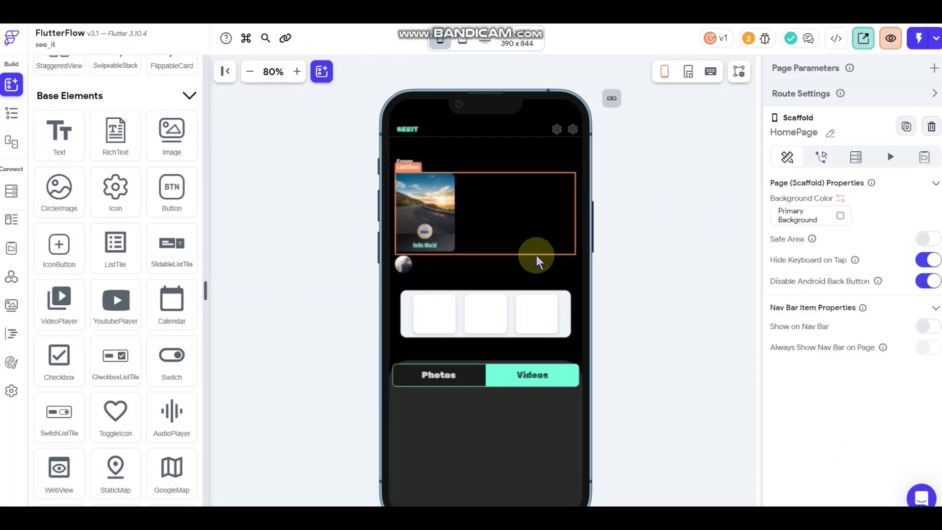
pyautogui.click(484, 264)
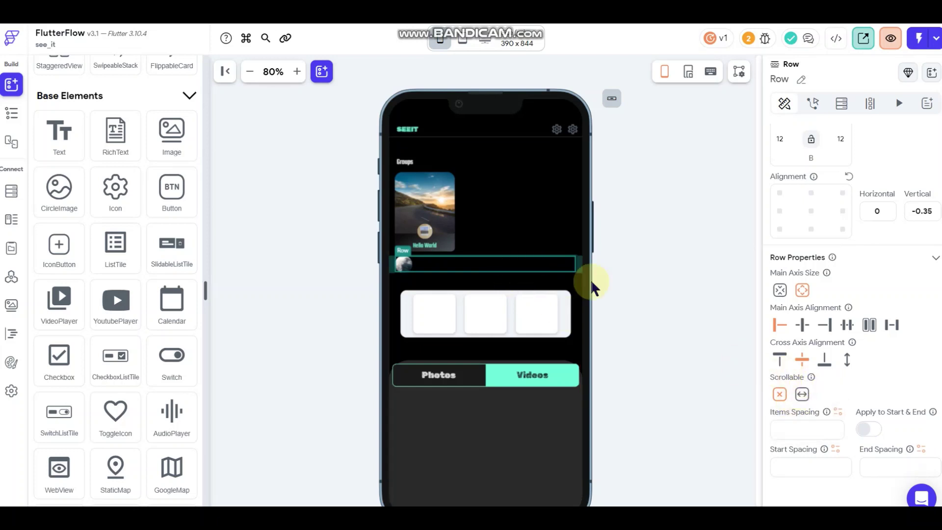
pyautogui.click(801, 394)
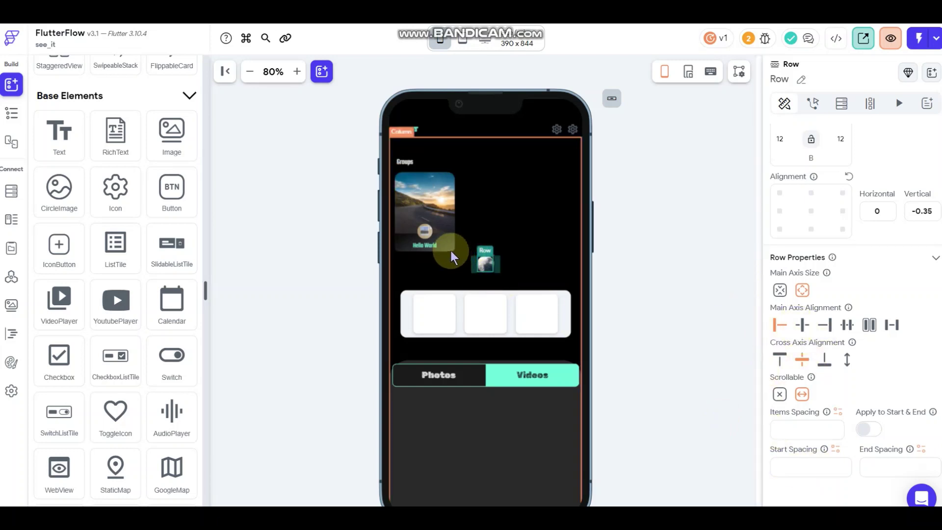
pyautogui.click(780, 395)
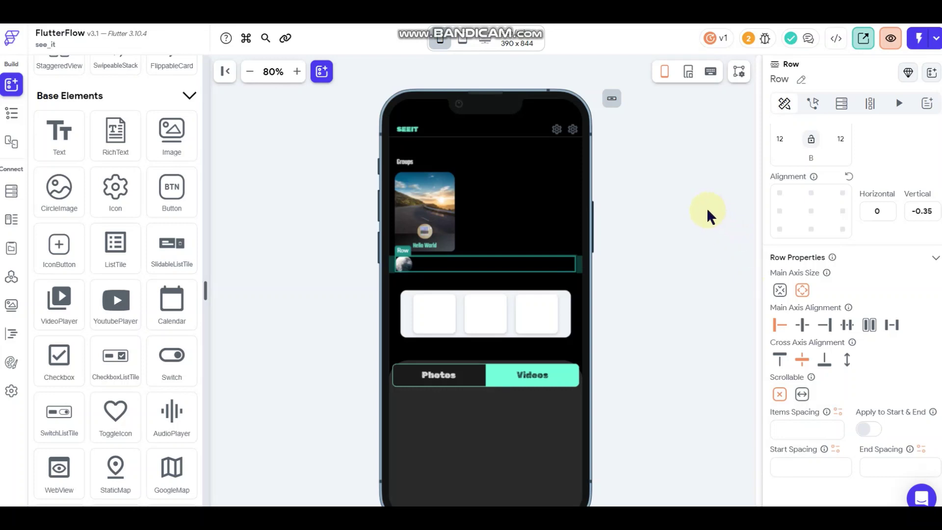
pyautogui.click(648, 260)
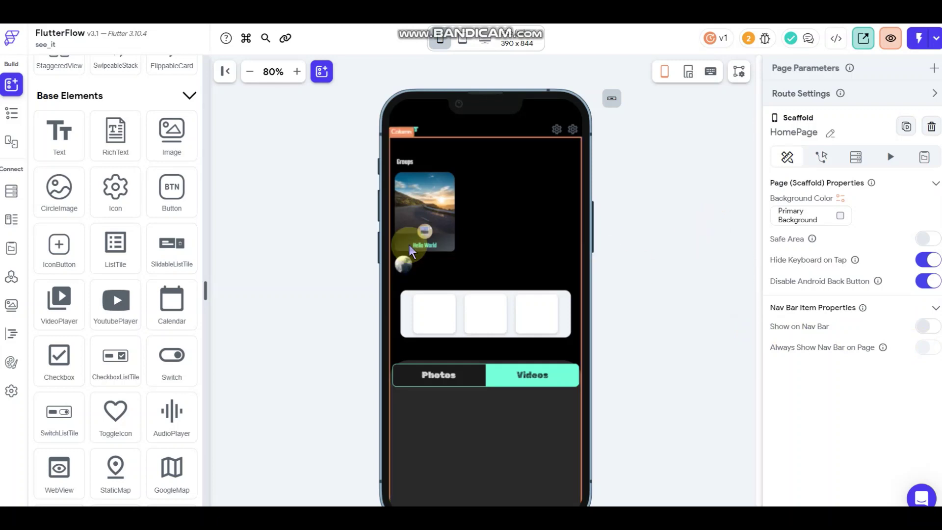
# Step: Switch between the Photos and Videos tabs at different scroll positions to examine how the tab area behaves against the Groups list and Row
pyautogui.click(433, 374)
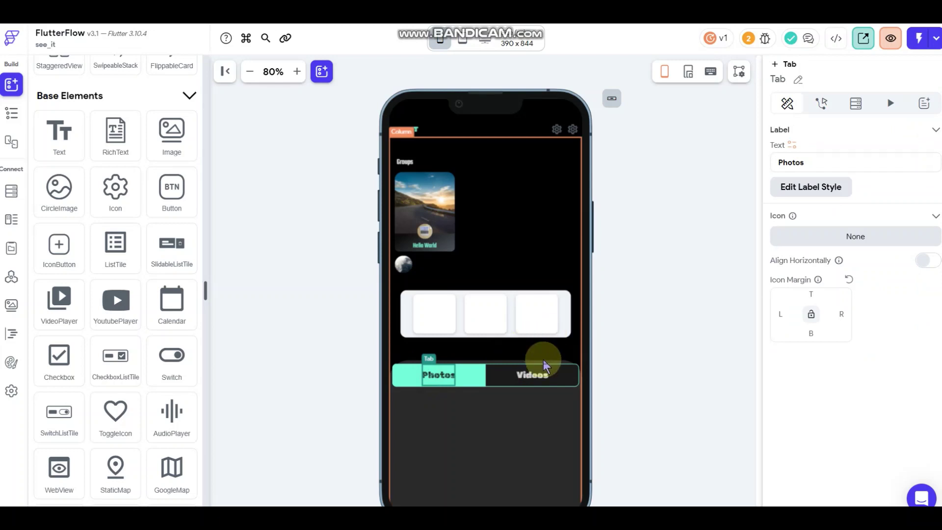
pyautogui.click(607, 293)
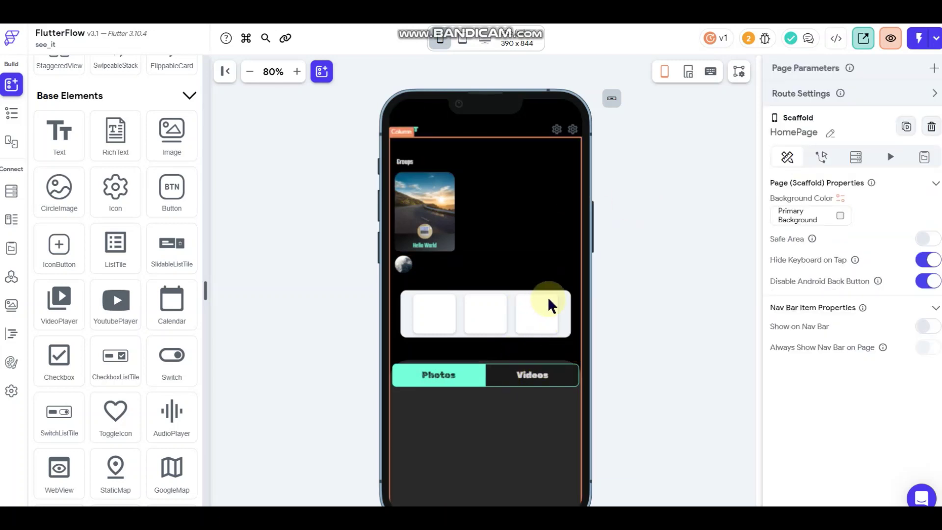
pyautogui.hotkey('ctrl', 'z')
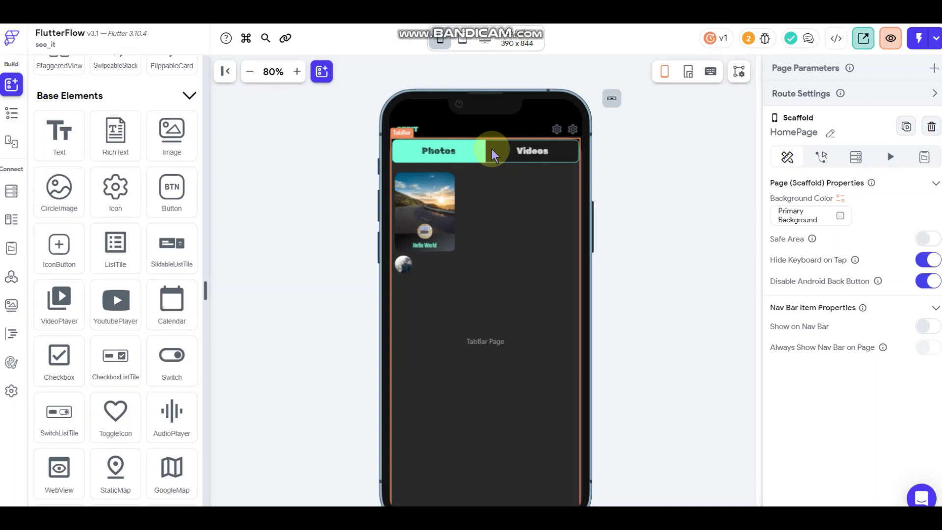
pyautogui.click(516, 155)
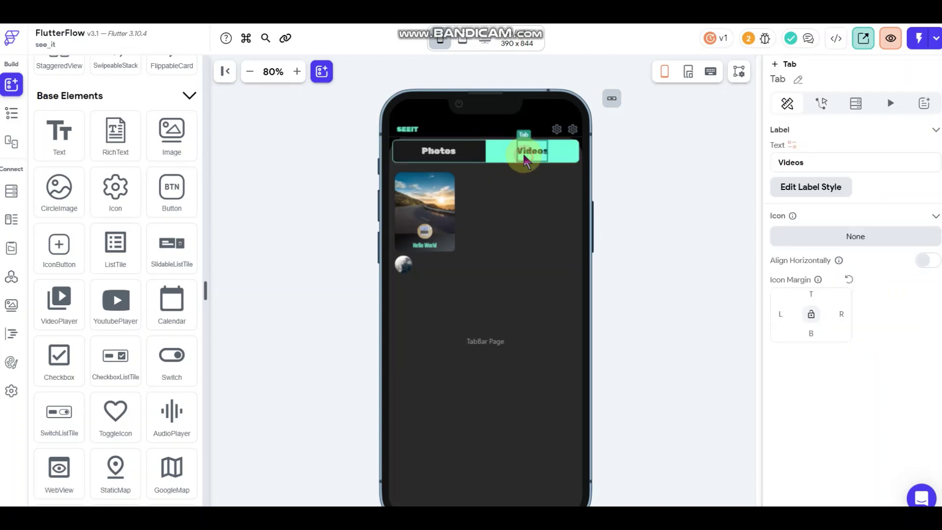
pyautogui.click(454, 157)
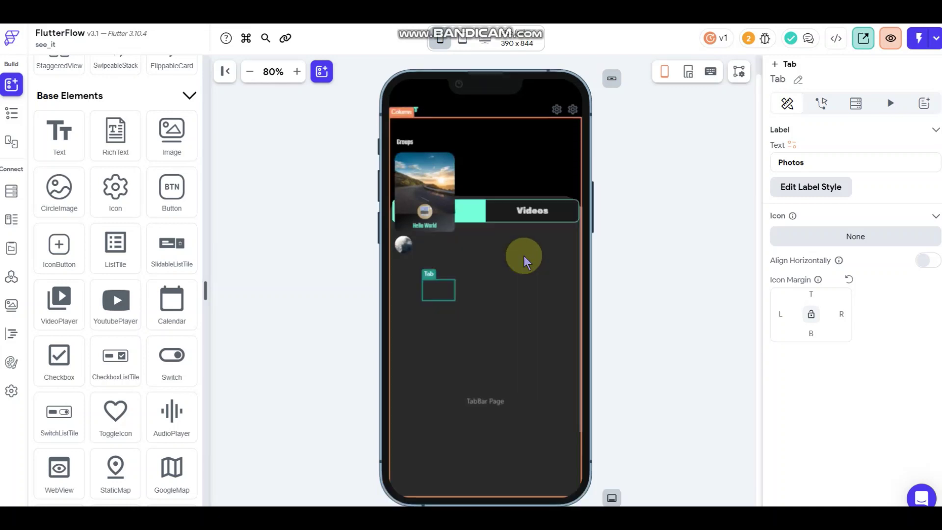
pyautogui.scroll(-5, 487, 329)
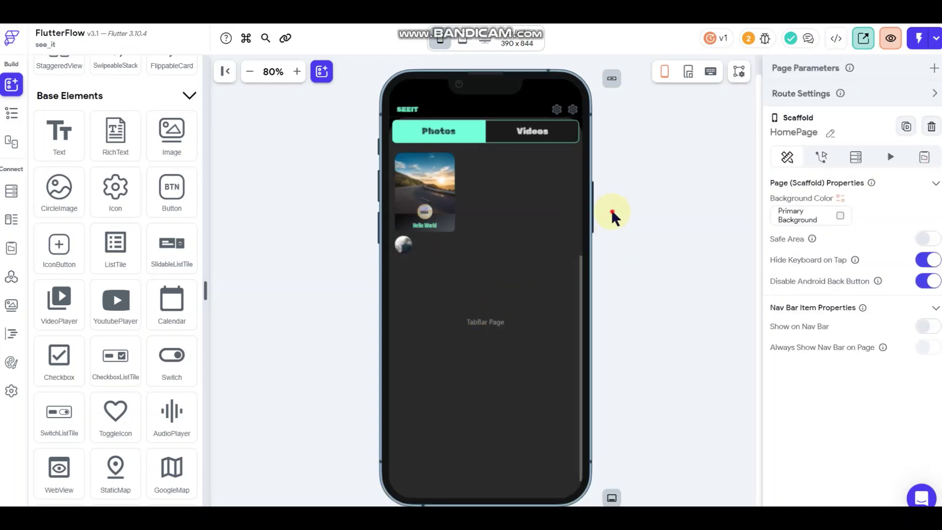
pyautogui.click(495, 185)
pyautogui.click(445, 173)
pyautogui.click(495, 178)
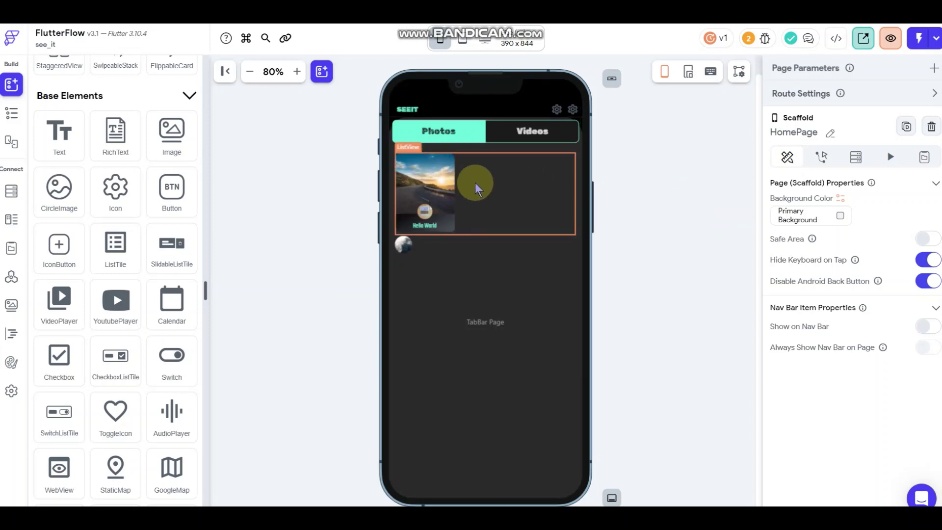
pyautogui.click(525, 131)
pyautogui.click(425, 140)
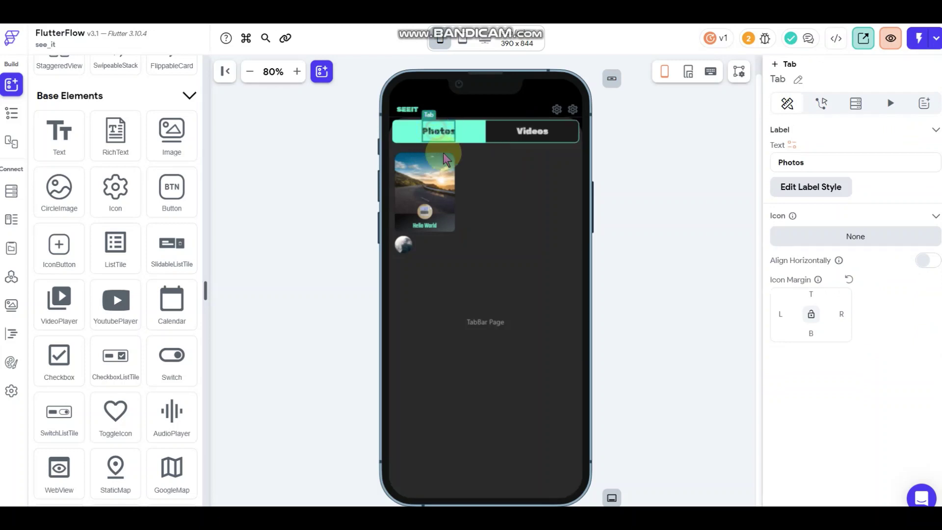
pyautogui.click(525, 131)
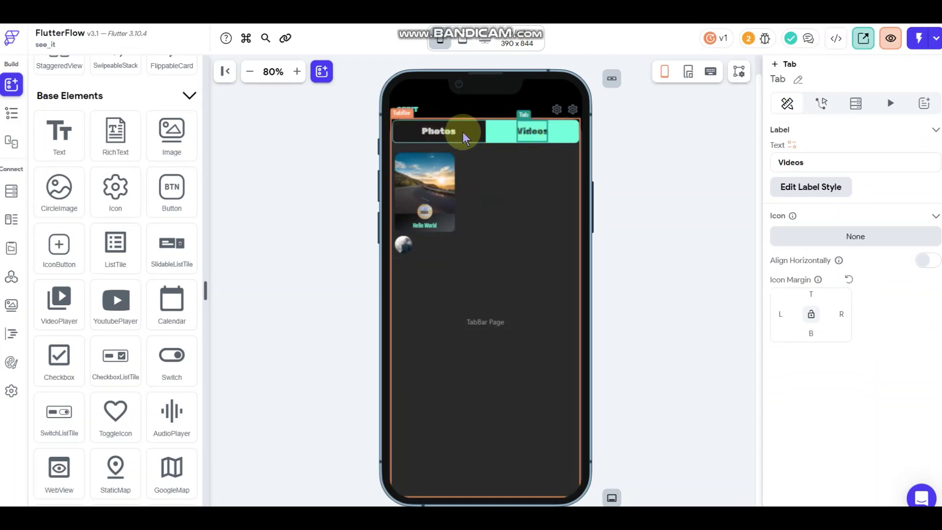
pyautogui.click(503, 192)
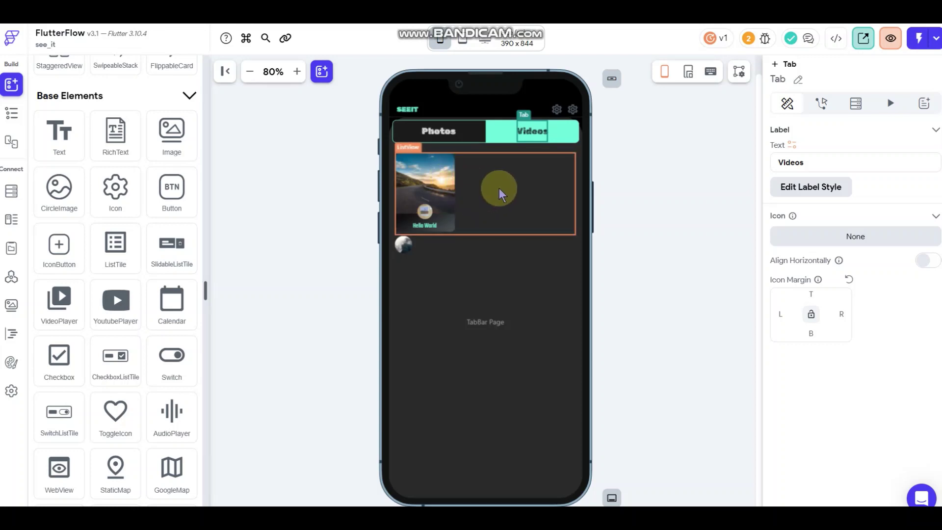
pyautogui.click(499, 243)
pyautogui.click(413, 247)
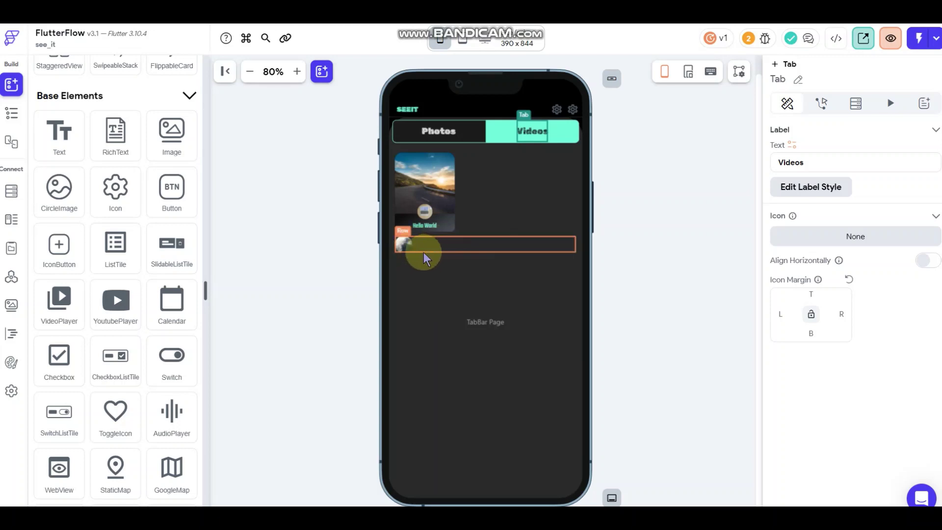
pyautogui.click(357, 234)
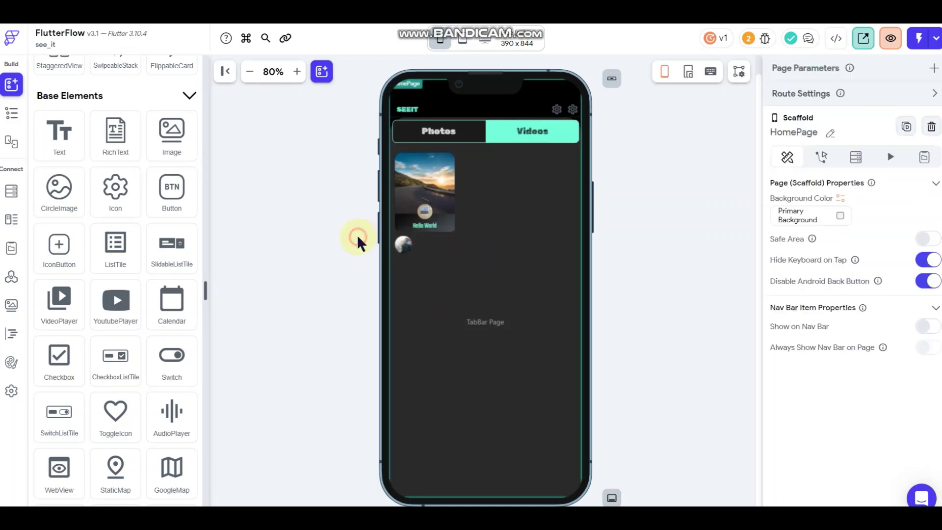
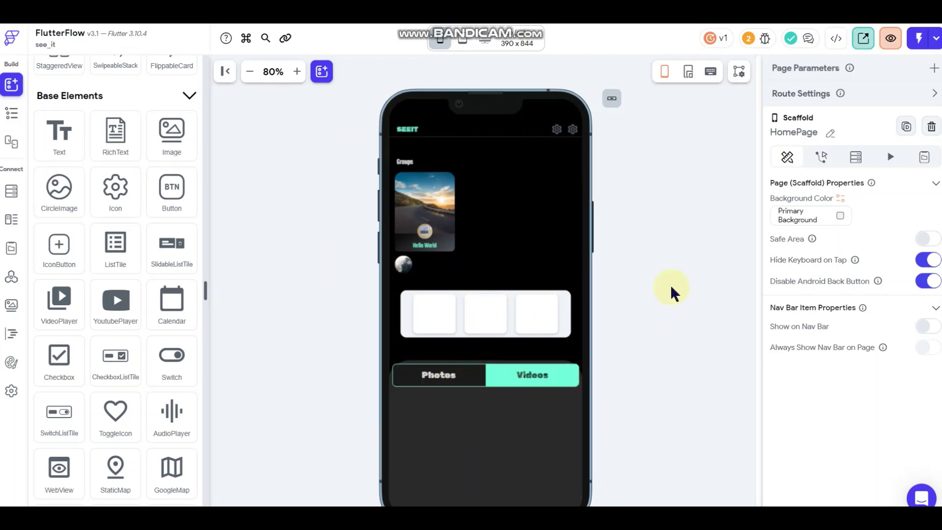
pyautogui.click(444, 377)
pyautogui.click(539, 380)
pyautogui.click(450, 371)
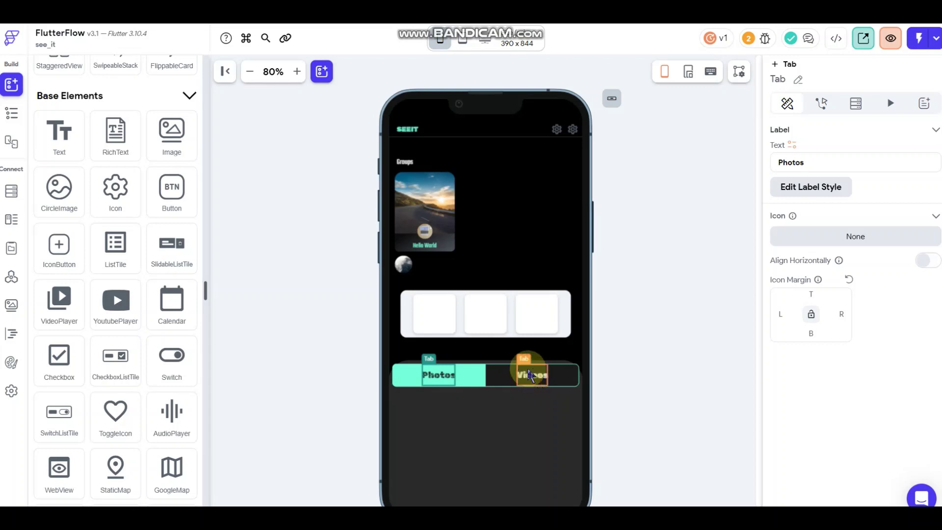
pyautogui.click(548, 378)
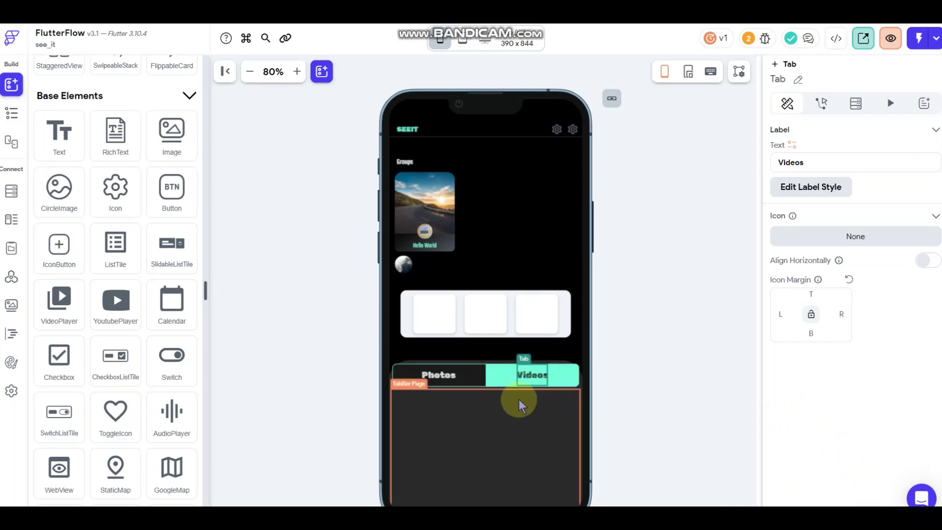
pyautogui.scroll(-1, 531, 386)
pyautogui.scroll(-3, 532, 387)
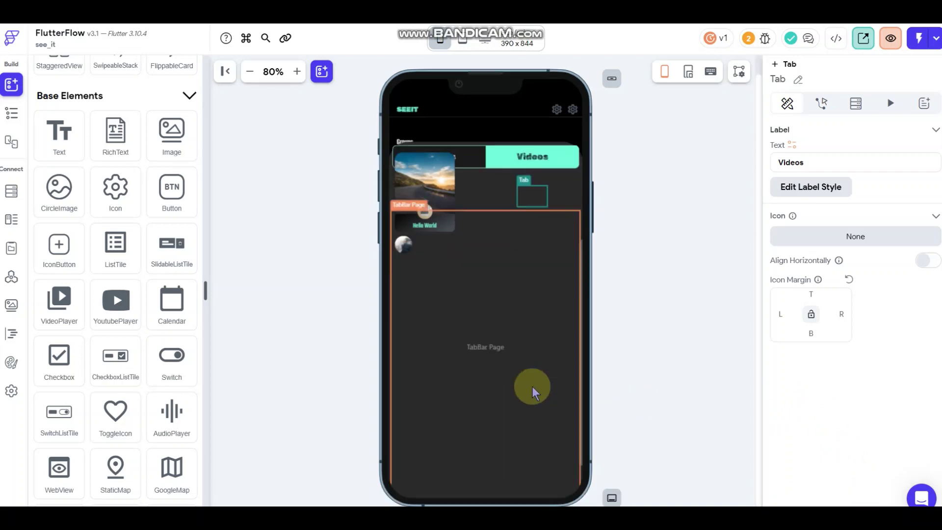
# Step: Switch to Photos and back to Videos with the tab area raised to compare how both tabs sit behind the group card
pyautogui.click(652, 316)
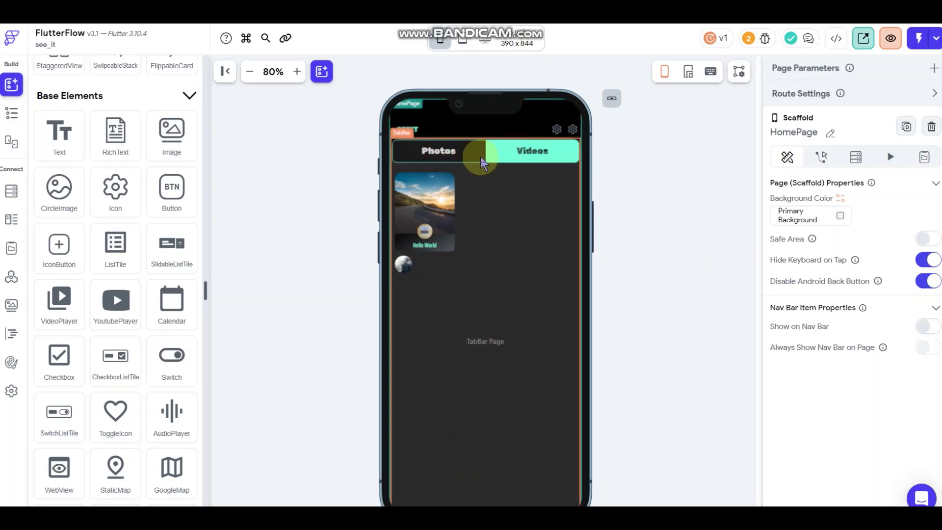
pyautogui.click(446, 149)
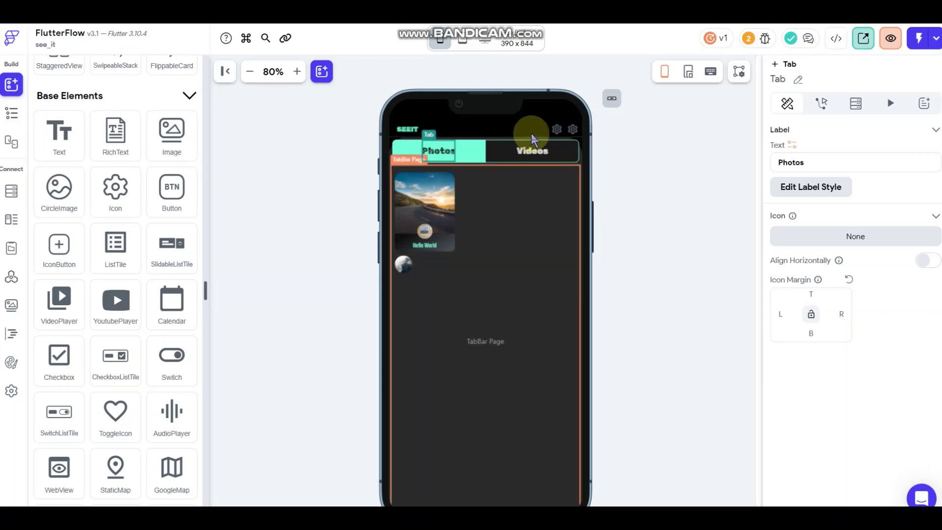
pyautogui.click(532, 150)
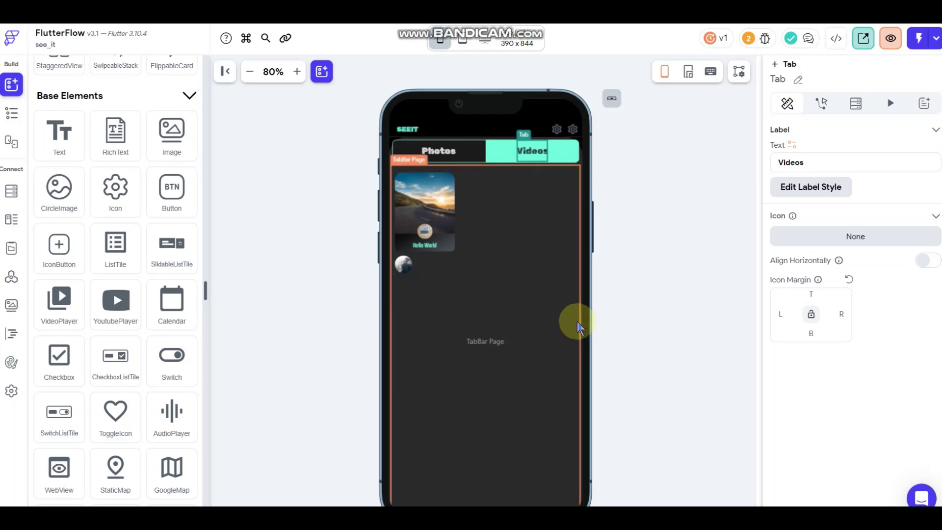
# Step: Open the action flow editor for the group card's Container, view its On Long Press trigger, and close the editor without adding an action
pyautogui.click(448, 249)
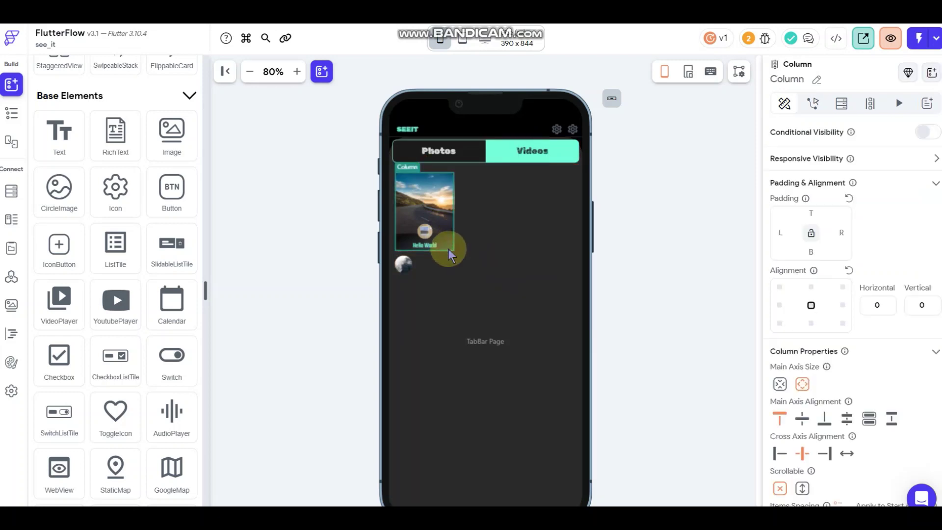
pyautogui.rightClick(448, 249)
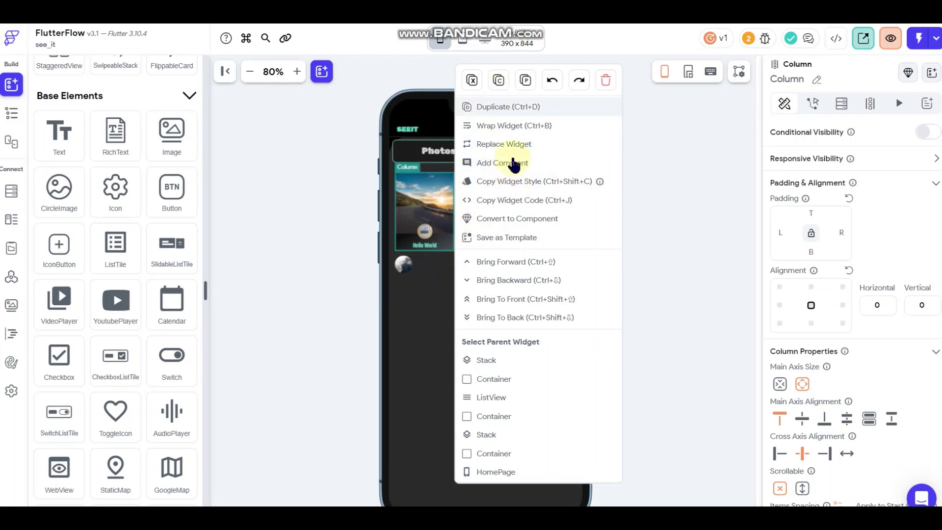
pyautogui.click(509, 379)
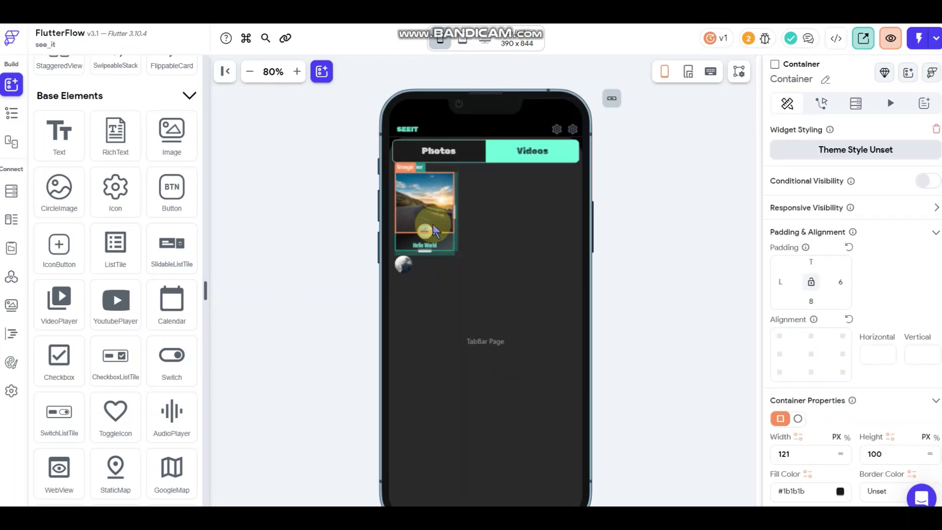
pyautogui.click(819, 103)
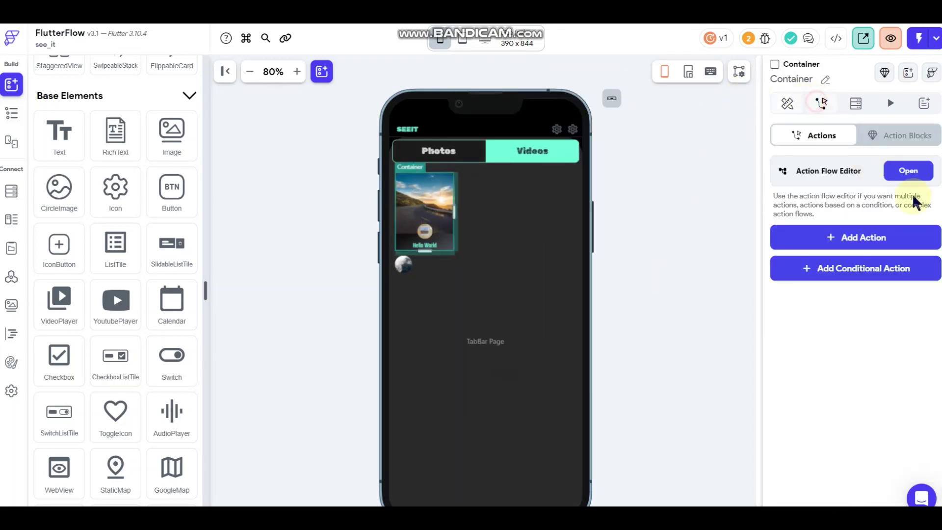
pyautogui.click(908, 171)
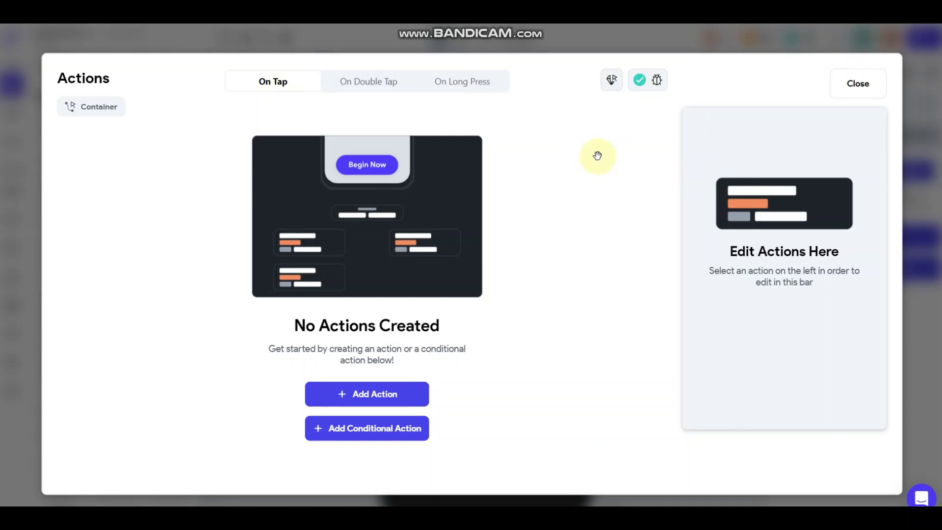
pyautogui.click(461, 89)
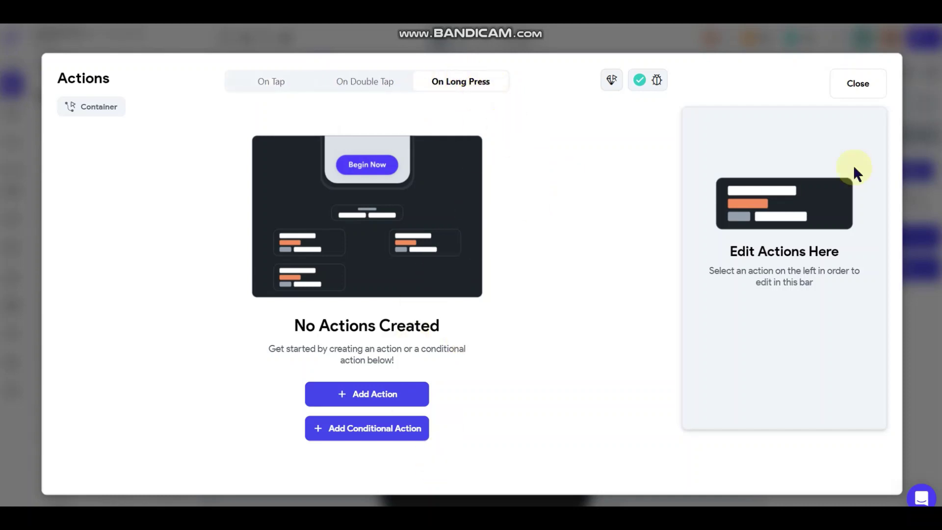
pyautogui.click(866, 84)
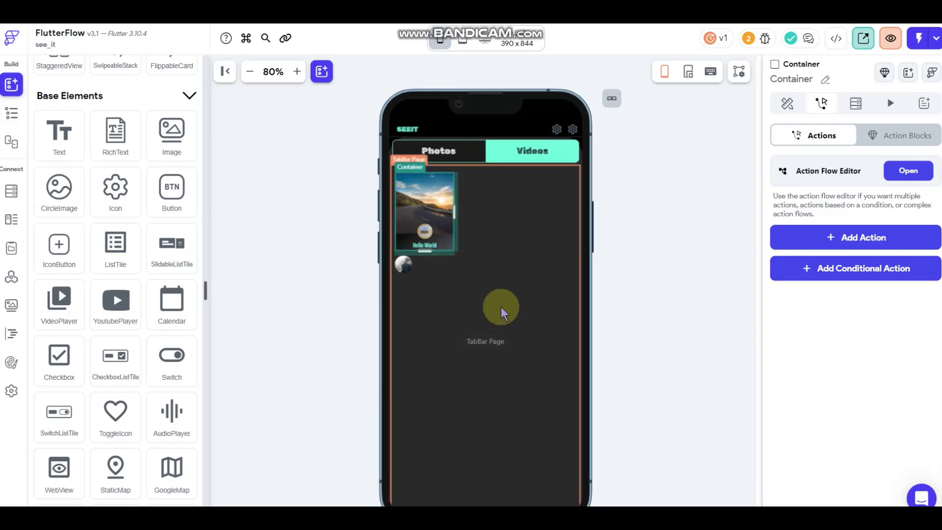
# Step: Examine on the HomePage canvas how the tab area slides over the white card row, circle image and Groups list
pyautogui.scroll(-1, 501, 307)
pyautogui.scroll(3, 501, 307)
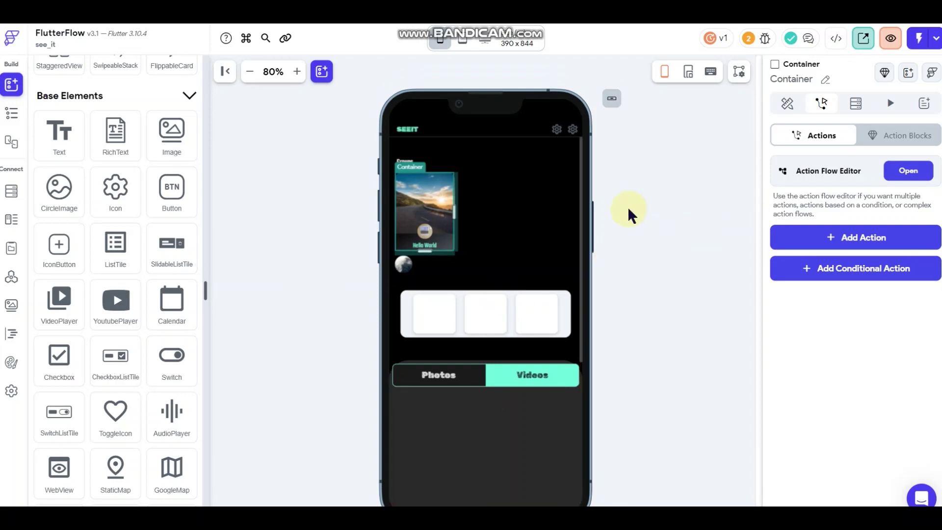
pyautogui.click(631, 209)
pyautogui.scroll(-3, 502, 328)
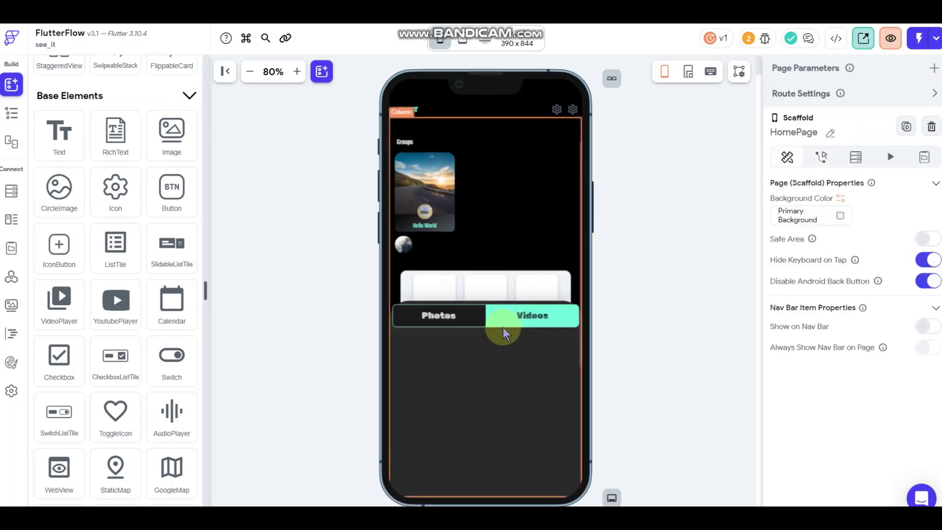
pyautogui.scroll(3, 563, 277)
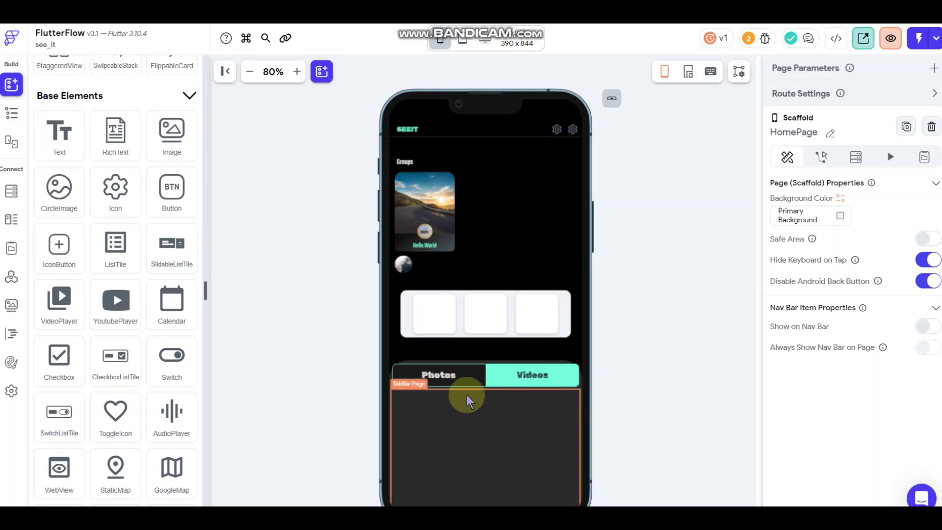
pyautogui.scroll(-5, 466, 394)
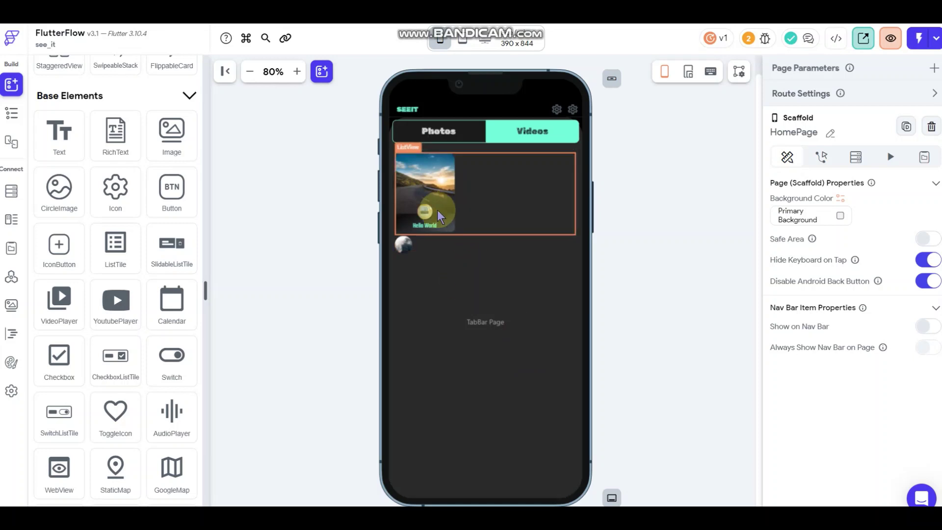
pyautogui.scroll(5, 493, 415)
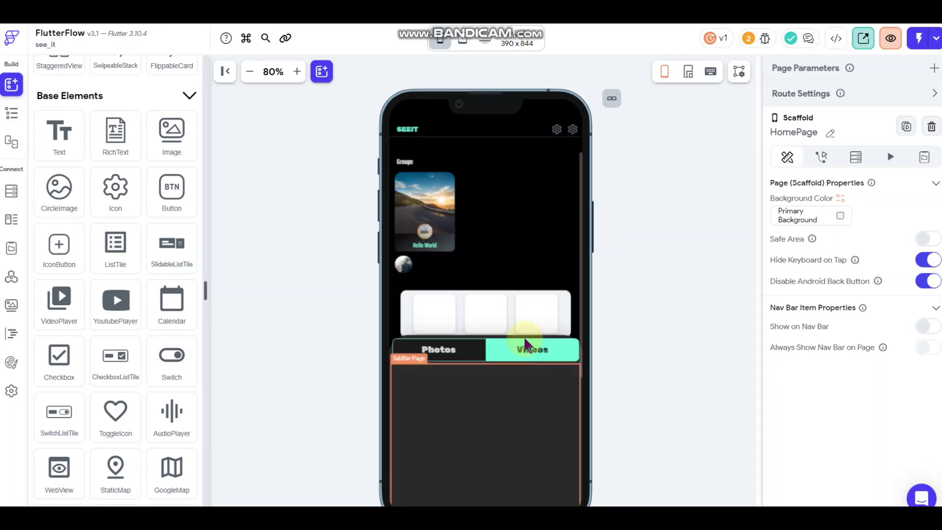
pyautogui.click(683, 296)
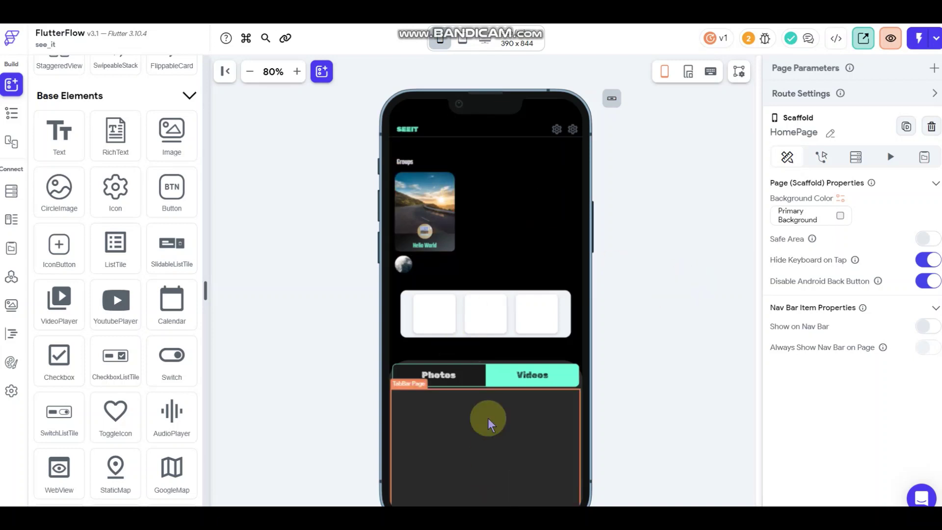
pyautogui.scroll(-5, 481, 343)
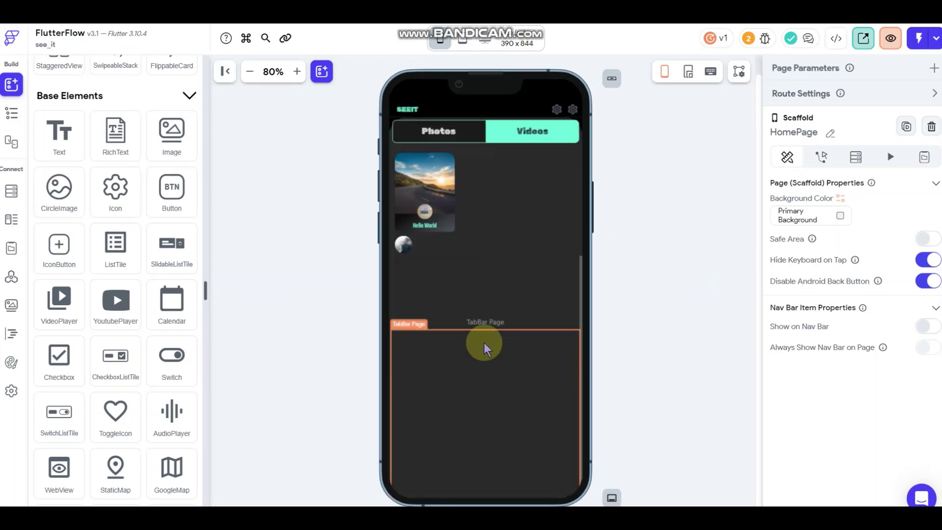
pyautogui.scroll(5, 484, 342)
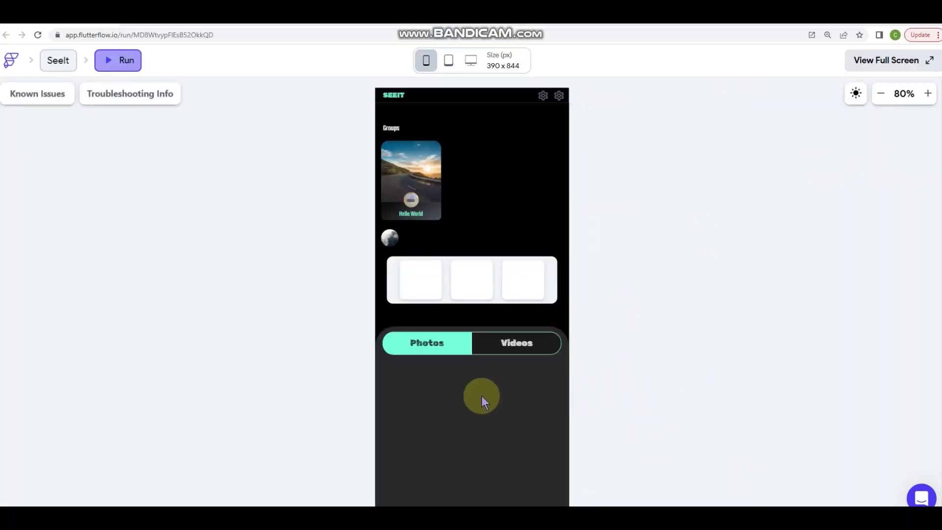
# Step: Test the running SeeIt preview by switching from Photos to Videos and sliding the tab area up over the Groups list and back down
pyautogui.scroll(-3, 487, 381)
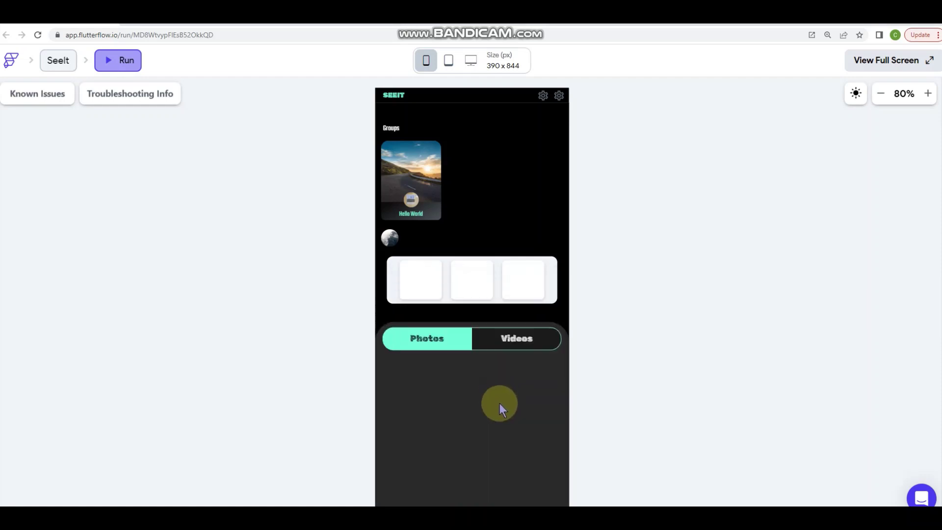
pyautogui.scroll(-3, 499, 404)
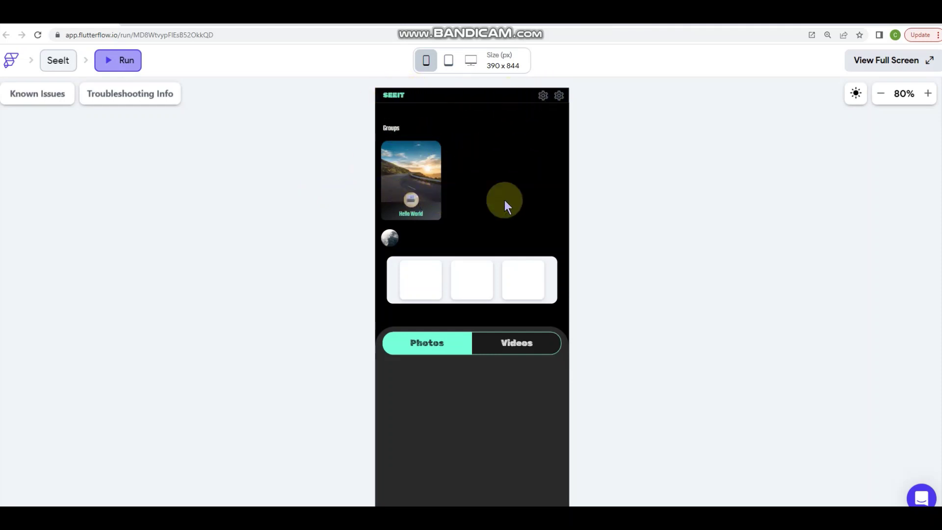
pyautogui.click(464, 180)
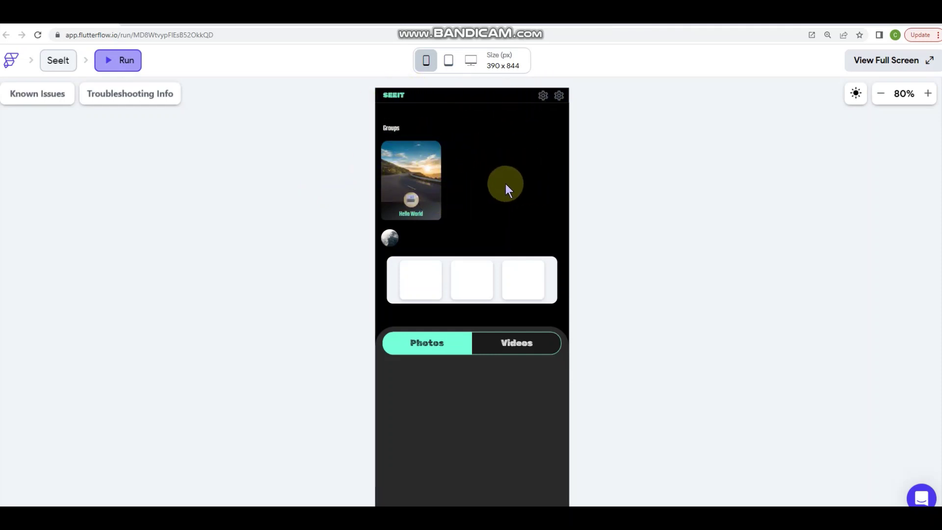
pyautogui.click(505, 344)
pyautogui.click(478, 384)
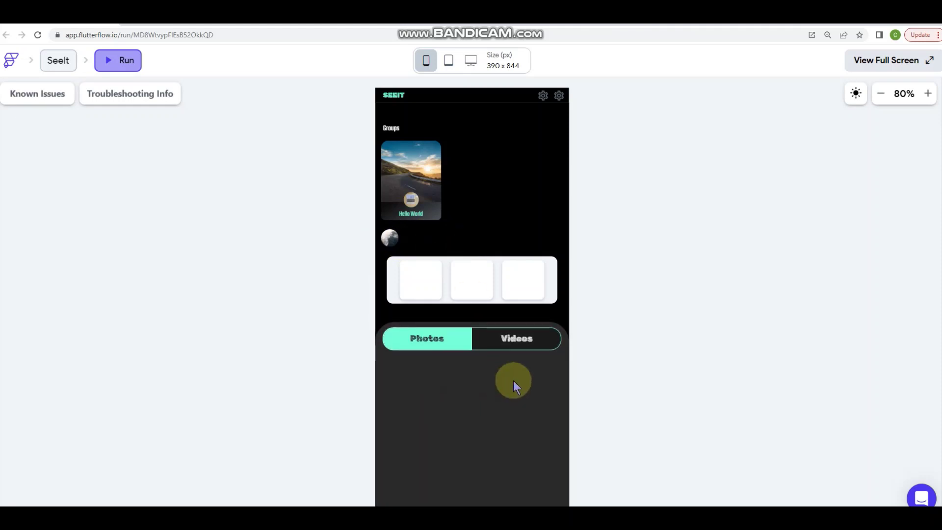
pyautogui.click(459, 357)
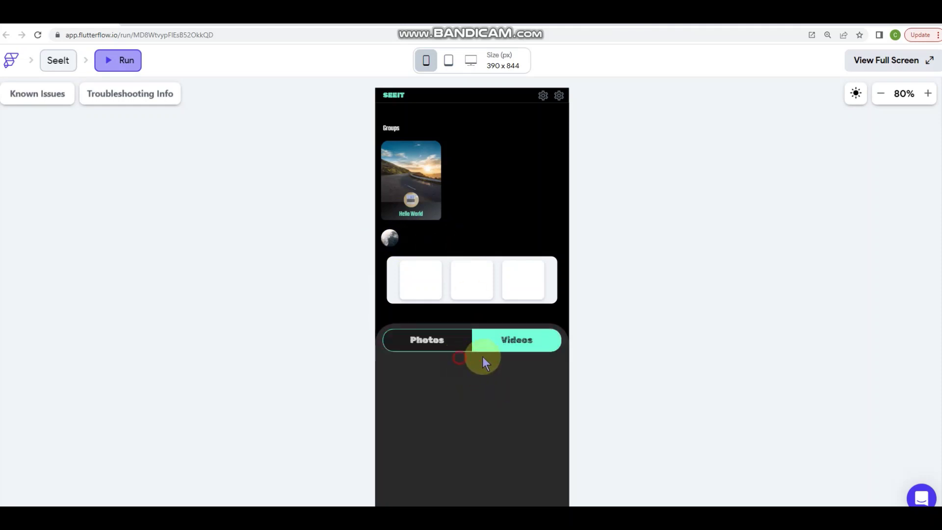
pyautogui.moveTo(475, 380); pyautogui.dragTo(511, 116)
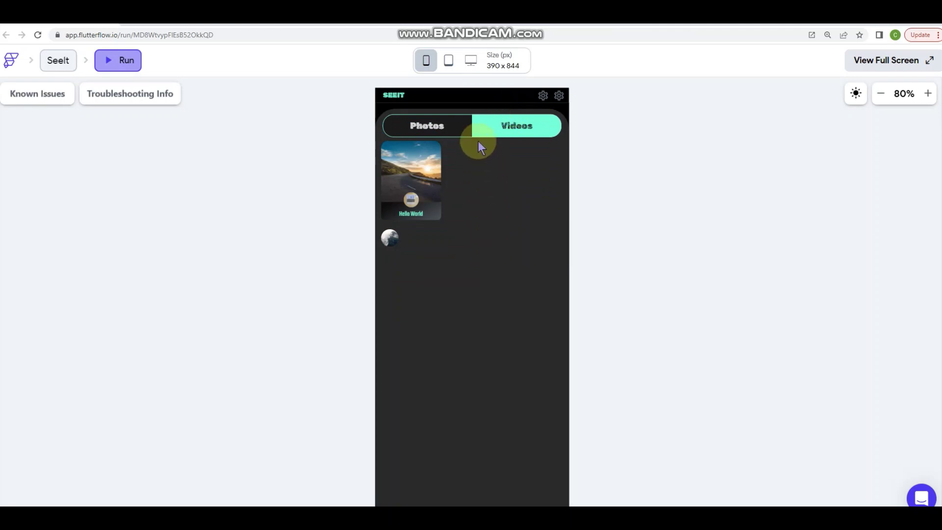
pyautogui.moveTo(478, 143); pyautogui.dragTo(498, 424)
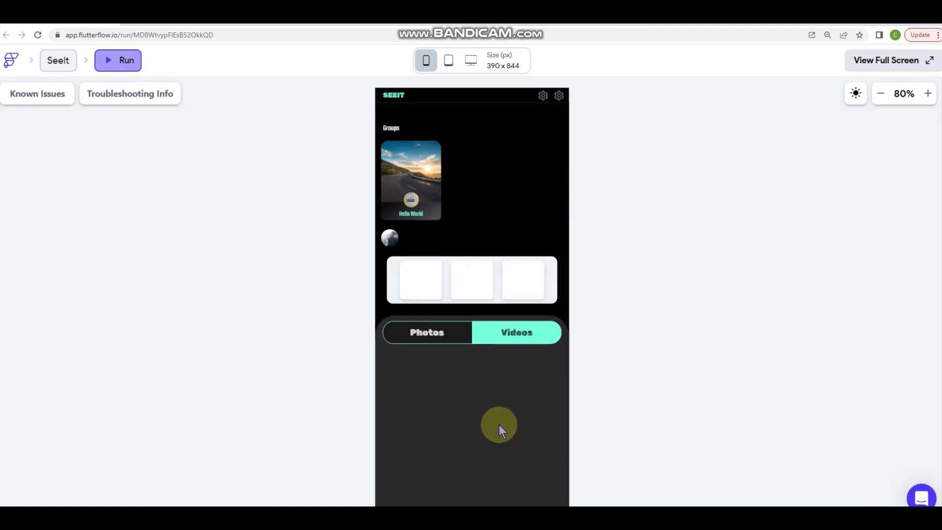
# Step: Test switching between Photos and Videos in the phone-size preview with the tab area lowered below the white cards
pyautogui.click(462, 343)
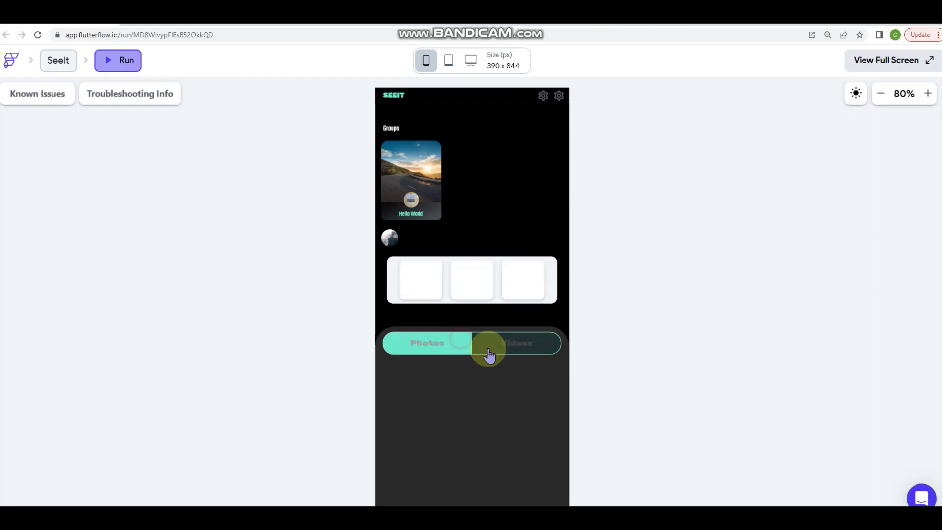
pyautogui.click(467, 374)
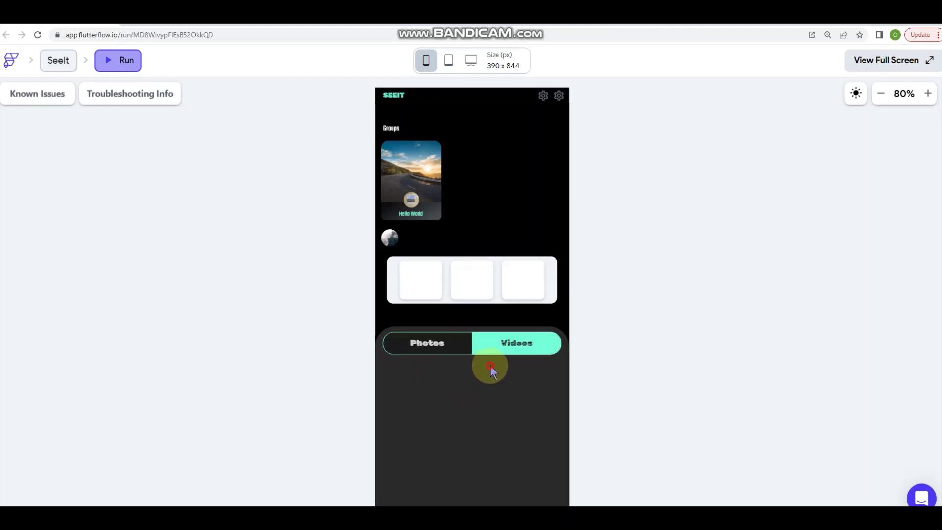
pyautogui.click(443, 366)
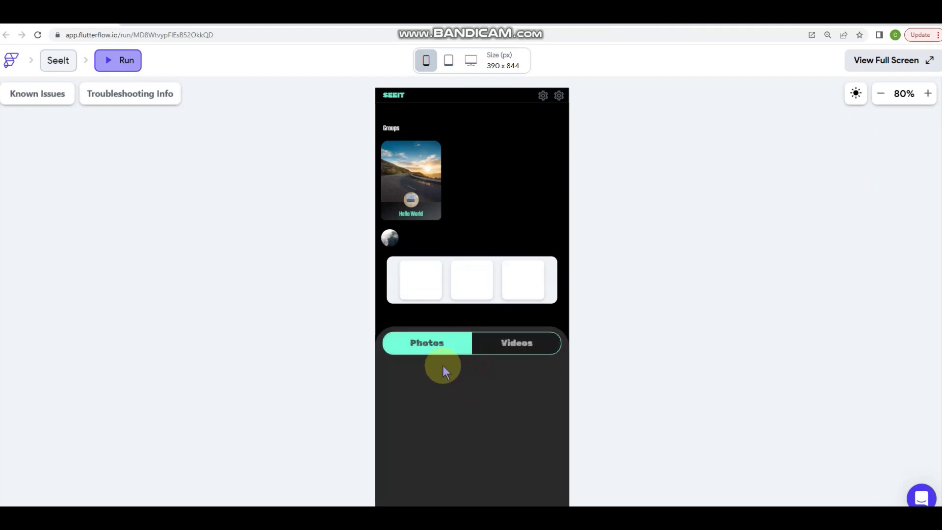
pyautogui.click(484, 371)
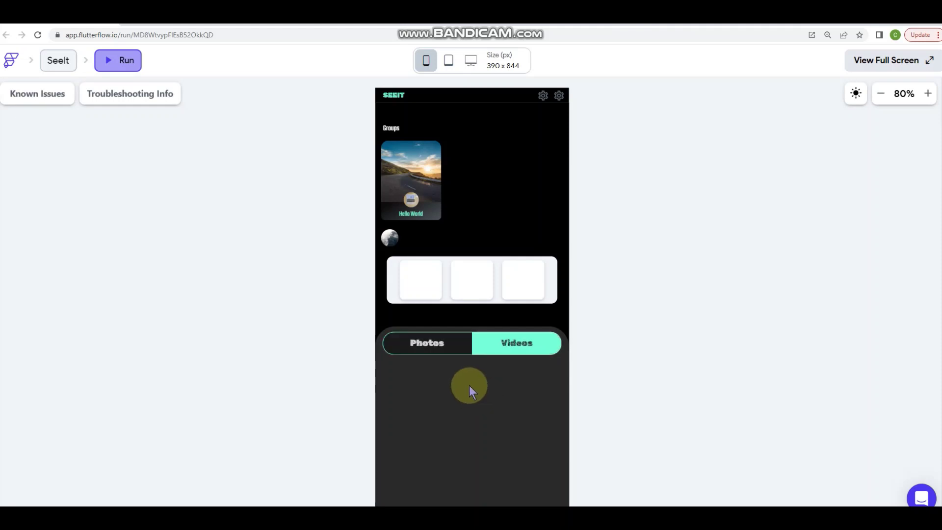
pyautogui.moveTo(472, 408)
pyautogui.mouseDown()
pyautogui.moveTo(478, 417)
pyautogui.moveTo(479, 393)
pyautogui.moveTo(483, 405)
pyautogui.mouseUp()
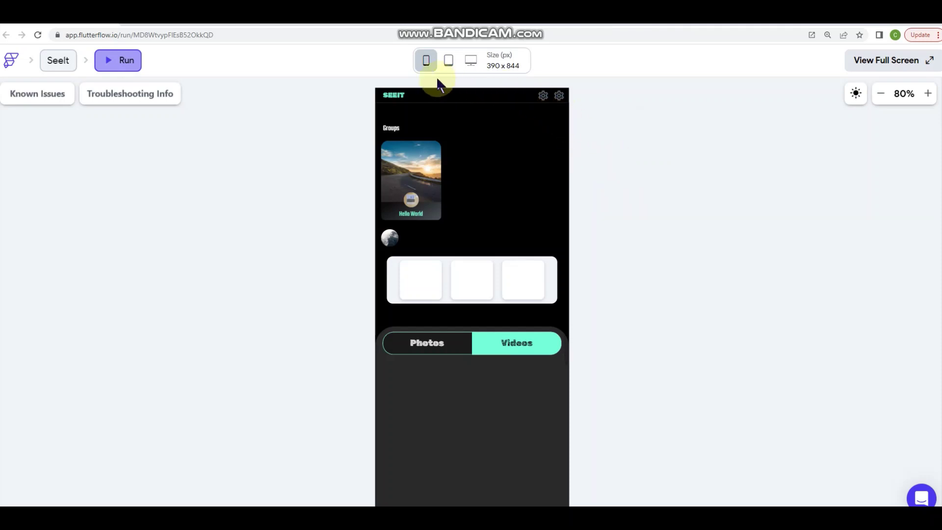
pyautogui.click(425, 62)
pyautogui.click(630, 127)
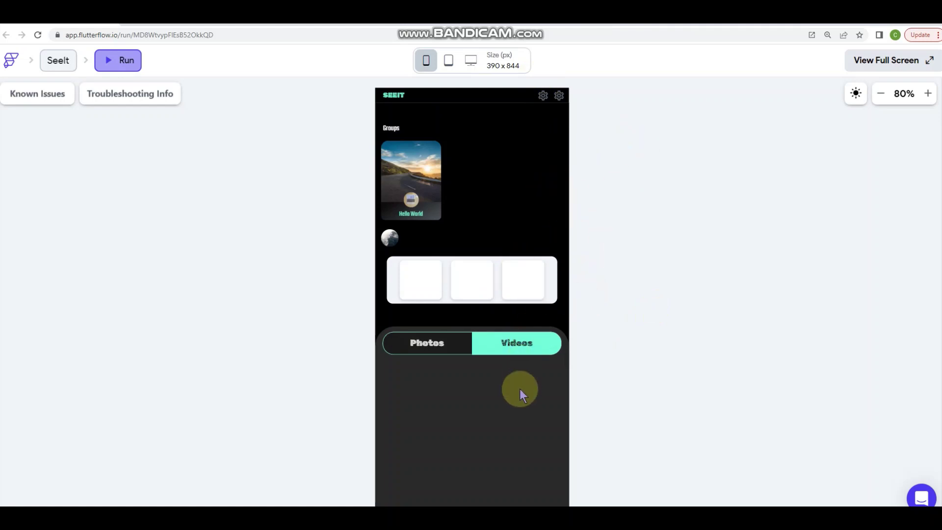
# Step: Slide the preview's Videos area up and down again to check its overlap with the group card and circle image
pyautogui.moveTo(508, 416); pyautogui.dragTo(501, 154)
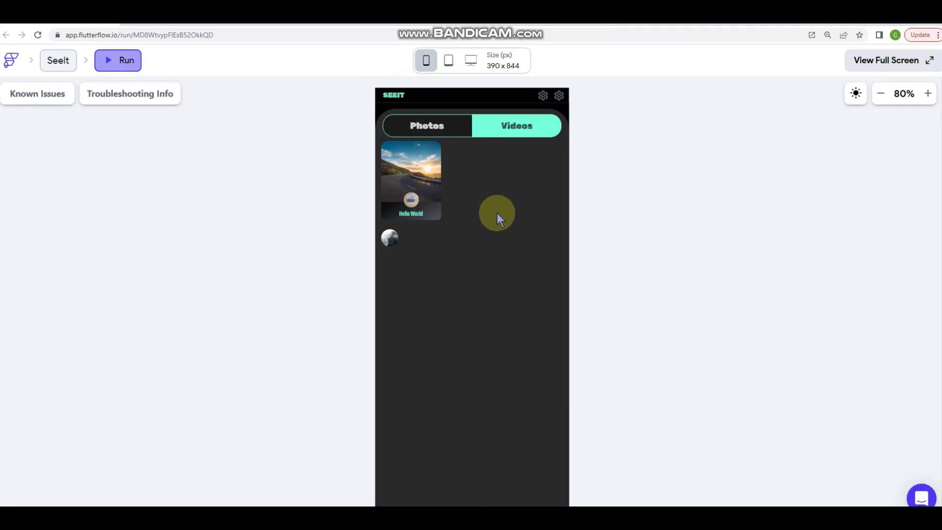
pyautogui.moveTo(488, 222); pyautogui.dragTo(484, 367)
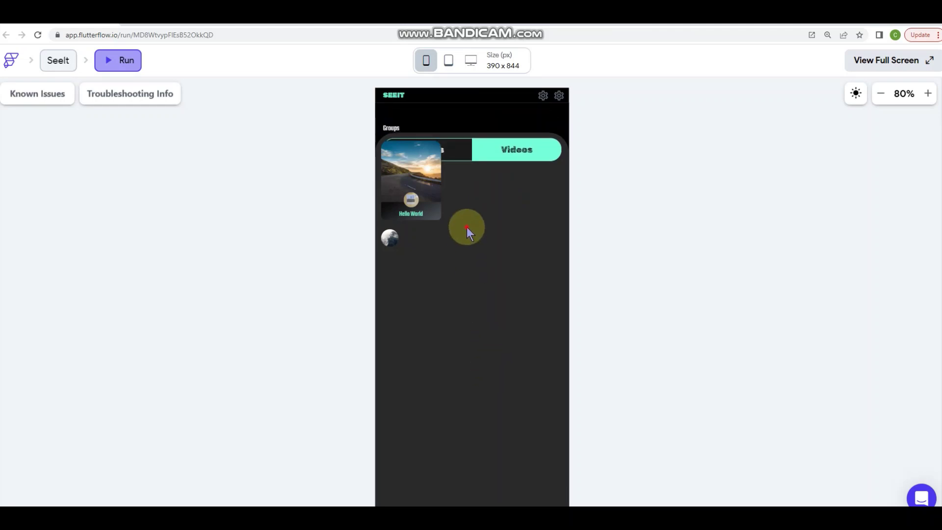
pyautogui.moveTo(475, 134)
pyautogui.mouseDown()
pyautogui.moveTo(502, 399)
pyautogui.moveTo(477, 404)
pyautogui.mouseUp()
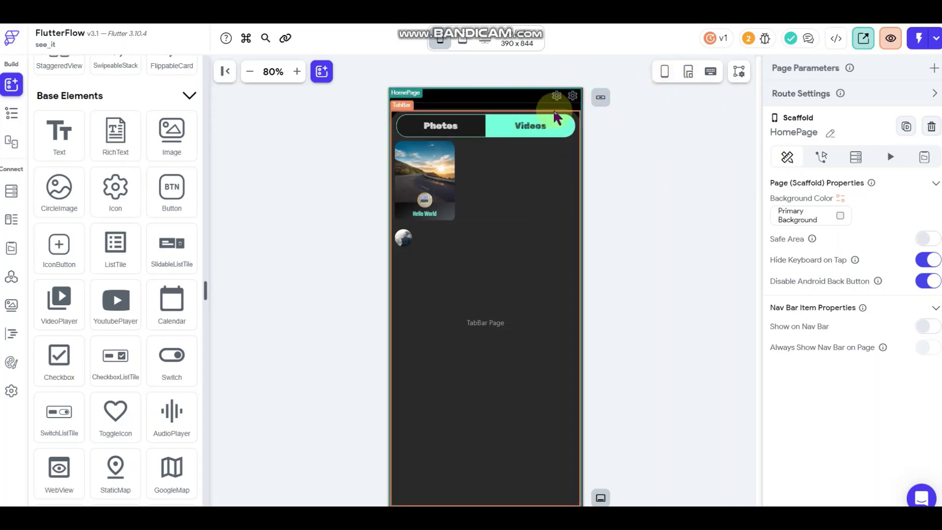
# Step: Set the maximum height of the container holding the Photos/Videos tabs to 91%
pyautogui.click(563, 117)
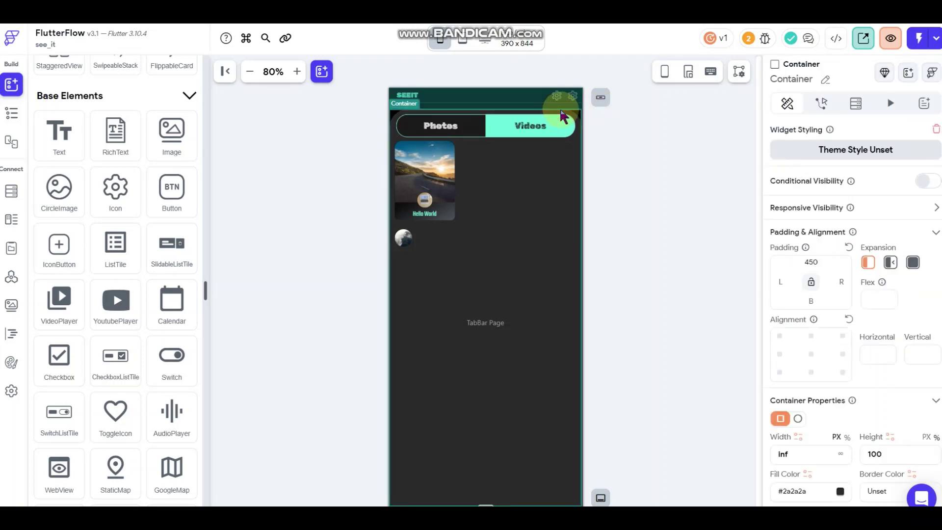
pyautogui.scroll(-3, 855, 307)
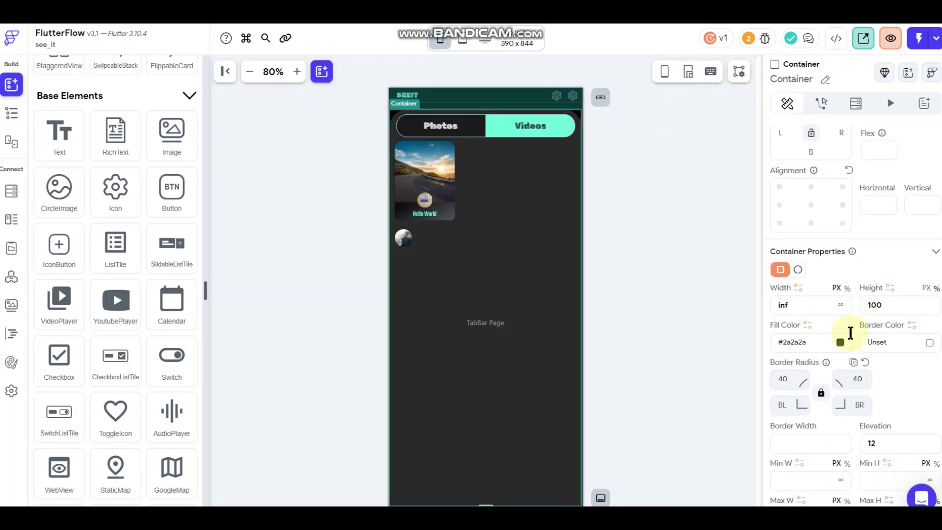
pyautogui.scroll(-3, 863, 385)
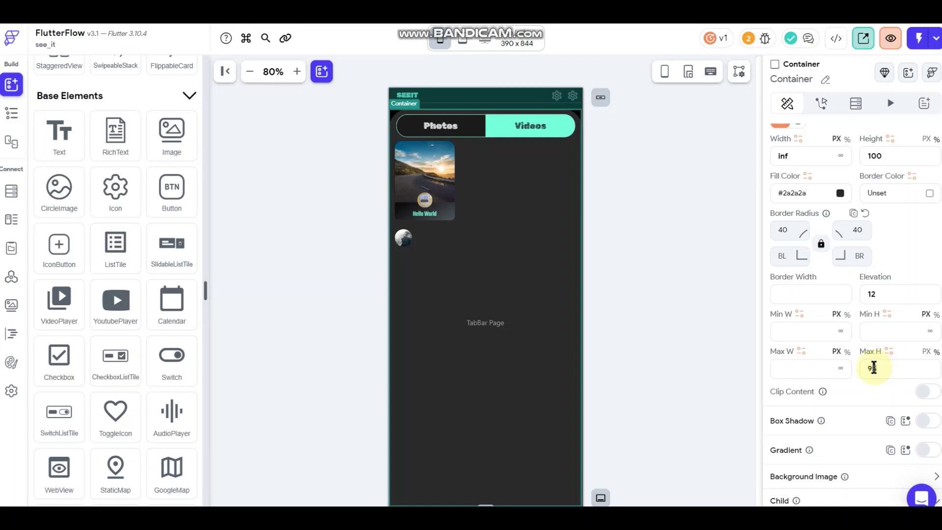
pyautogui.moveTo(873, 368); pyautogui.dragTo(884, 370)
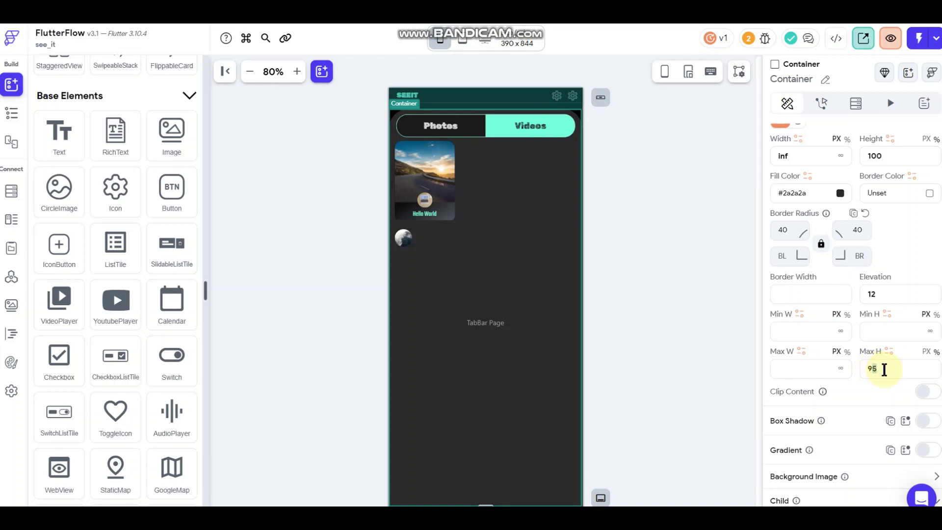
pyautogui.write('1')
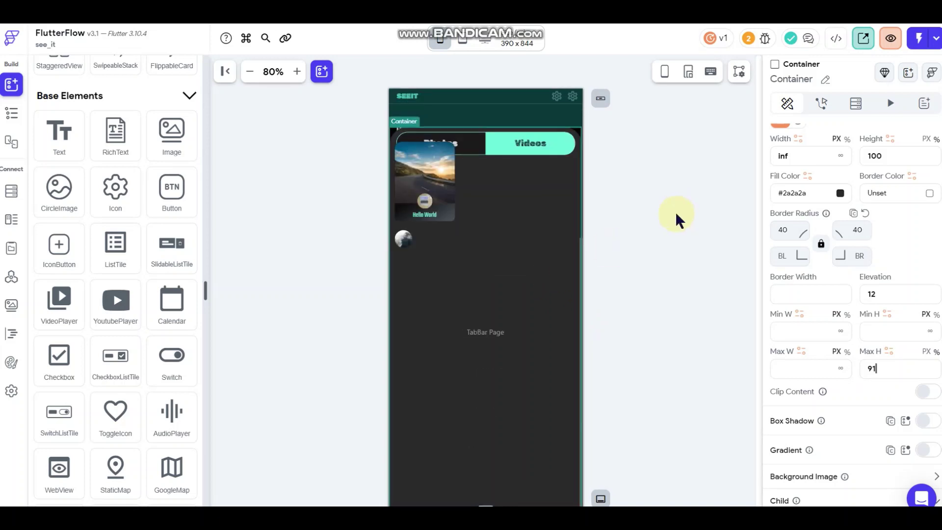
pyautogui.click(673, 189)
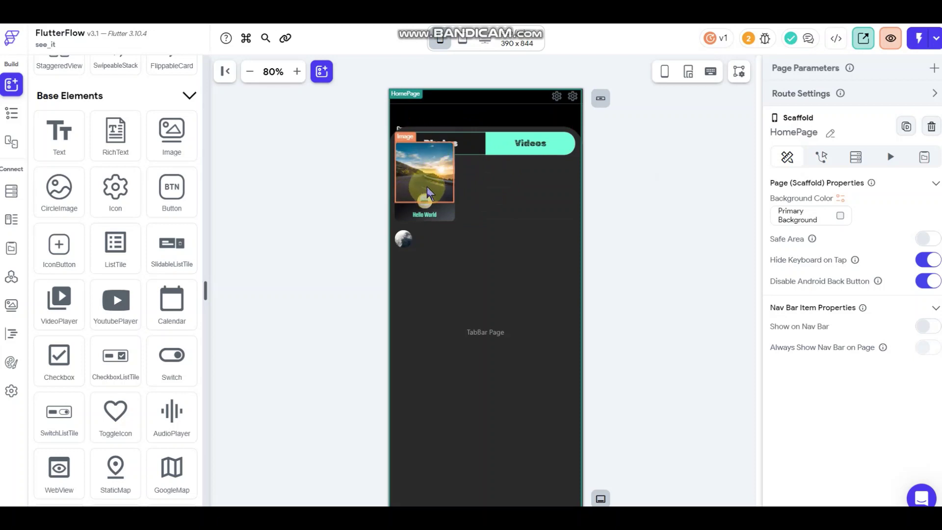
# Step: Show the phone frame around the HomePage canvas and review the tab area container's size properties
pyautogui.click(665, 73)
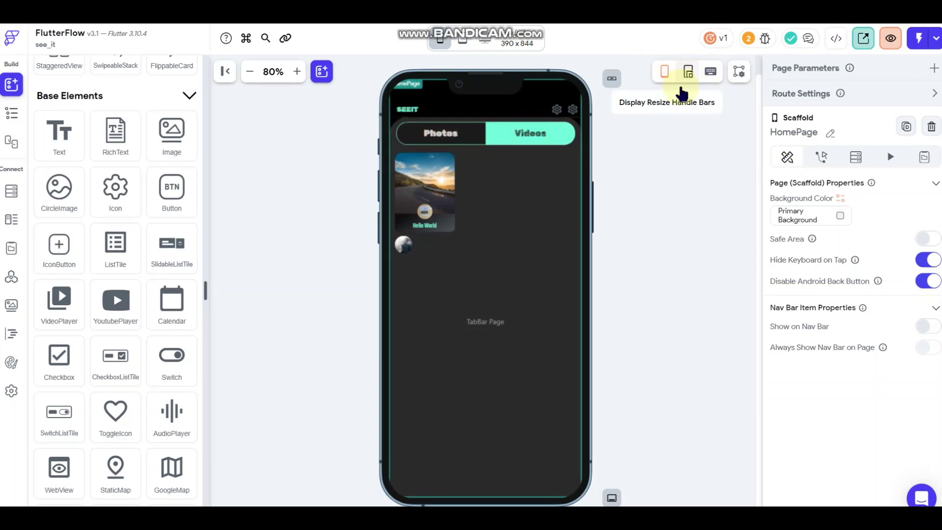
pyautogui.click(391, 118)
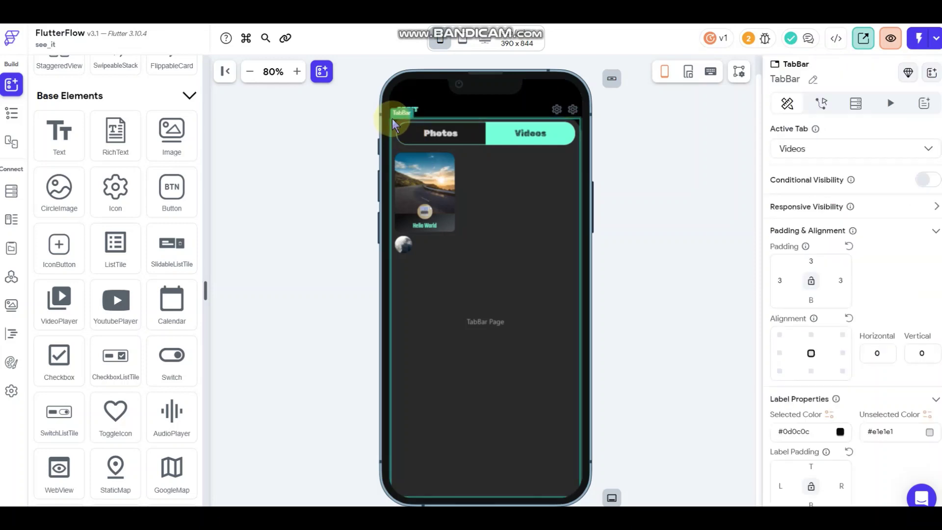
pyautogui.click(581, 122)
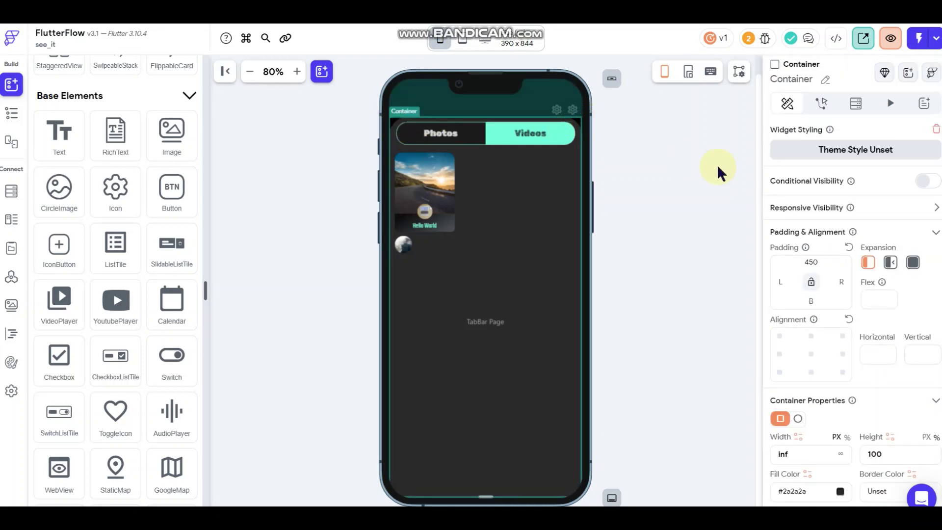
pyautogui.scroll(-6, 842, 319)
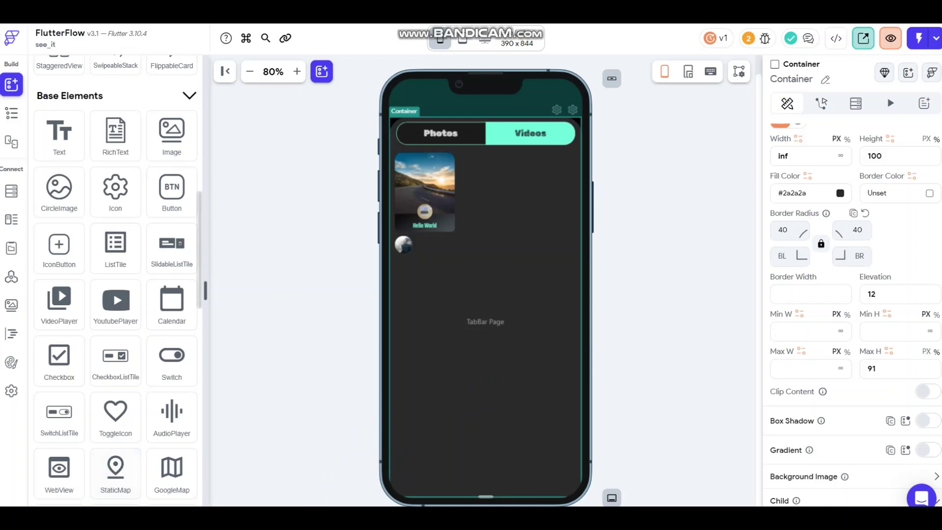
# Step: Switch to the running SeeIt preview and slide the Videos area up and down to check where it stops below the header
pyautogui.hotkey('alt', 'Tab')
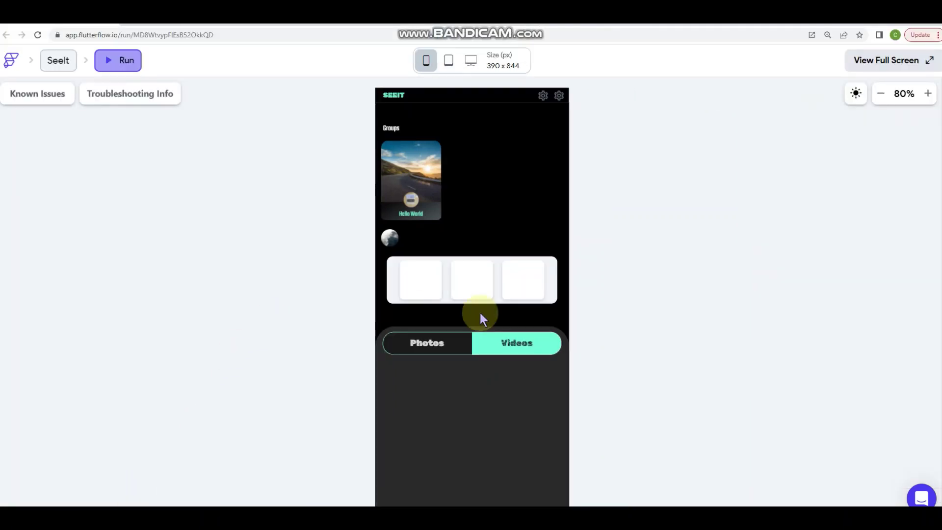
pyautogui.scroll(-5, 507, 387)
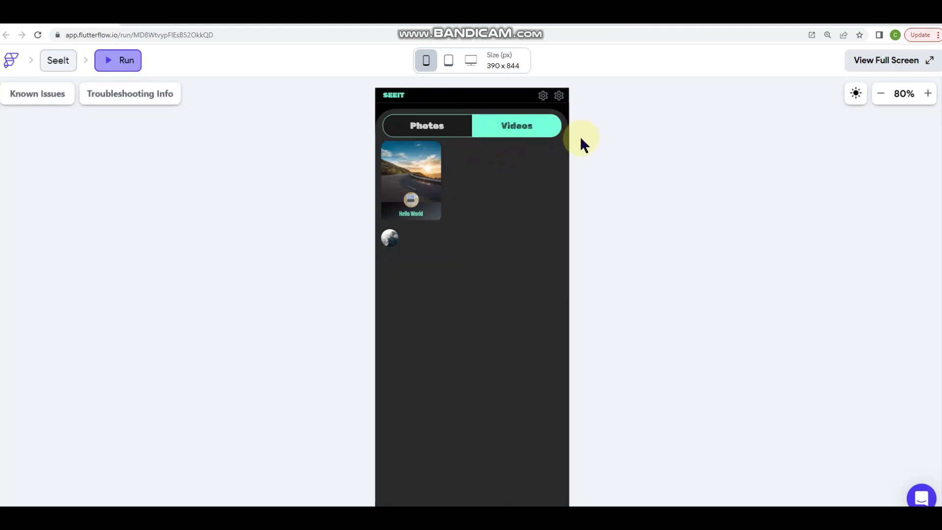
pyautogui.scroll(4, 503, 371)
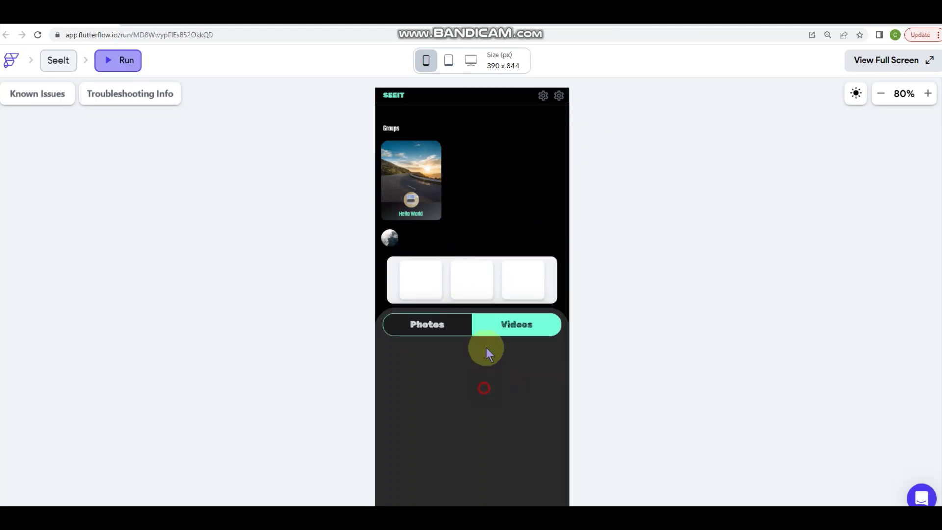
pyautogui.scroll(-4, 485, 347)
pyautogui.scroll(-1, 482, 203)
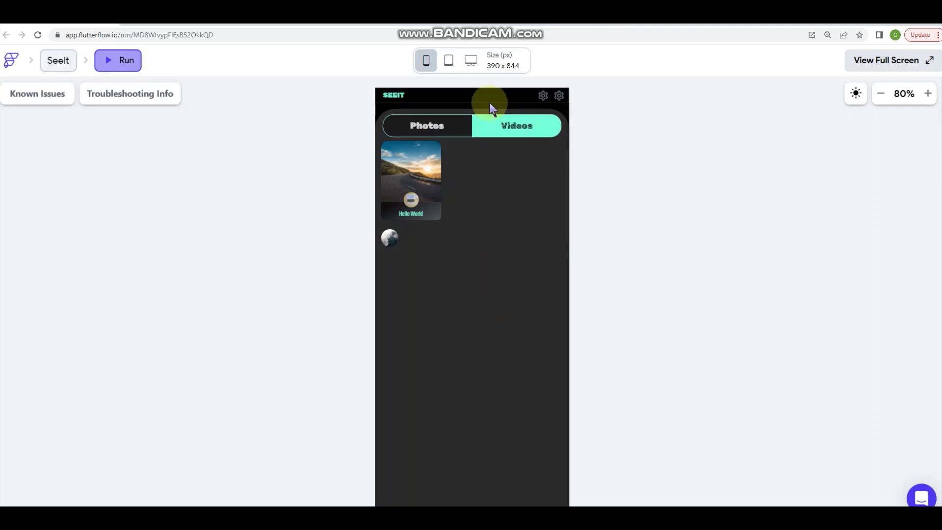
pyautogui.moveTo(490, 91)
pyautogui.mouseDown()
pyautogui.moveTo(484, 128)
pyautogui.moveTo(496, 105)
pyautogui.mouseUp()
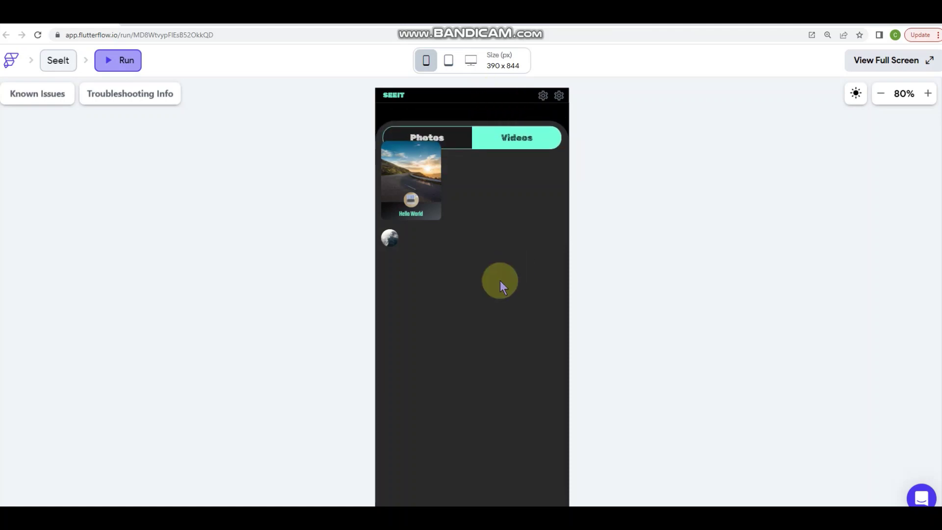
# Step: Return to the FlutterFlow builder and review the tab container's sizing, child and HomePage scaffold properties
pyautogui.hotkey('alt', 'Tab')
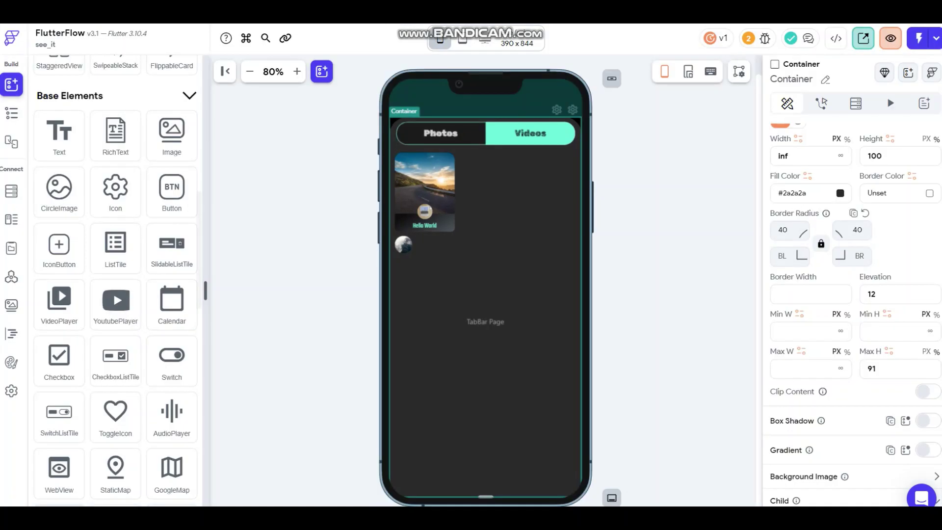
pyautogui.scroll(-3, 853, 397)
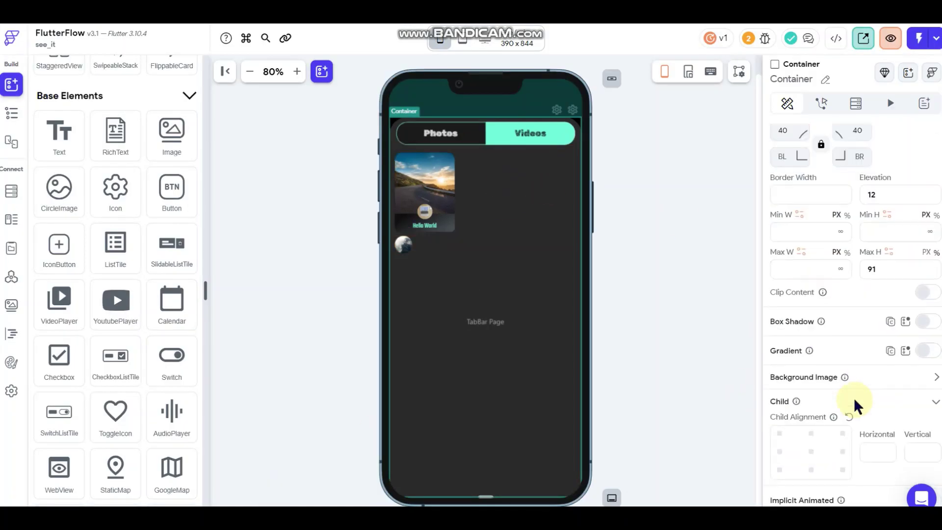
pyautogui.scroll(2, 855, 396)
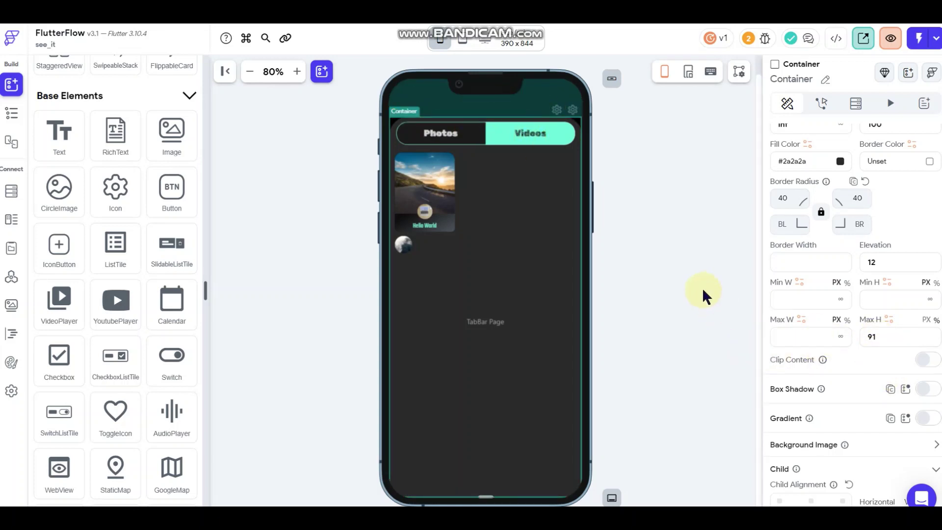
pyautogui.click(685, 276)
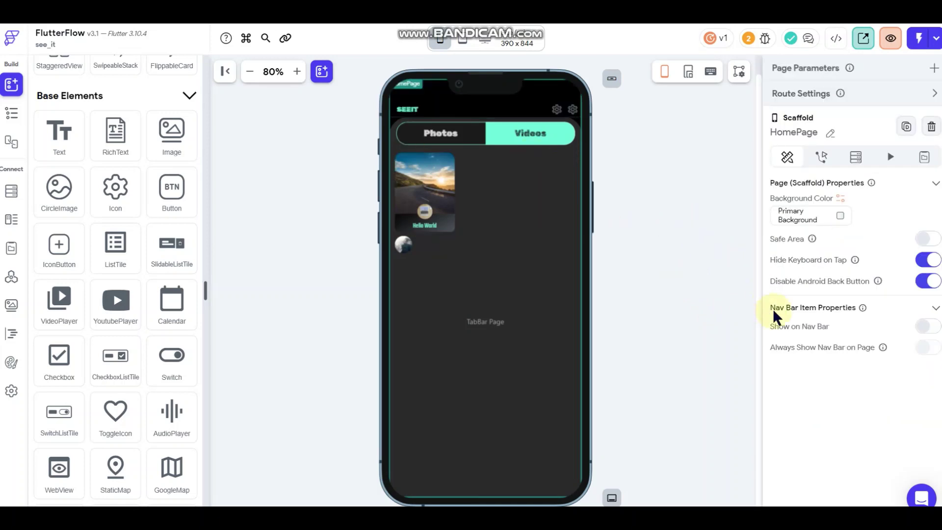
pyautogui.click(539, 122)
pyautogui.scroll(-5, 877, 412)
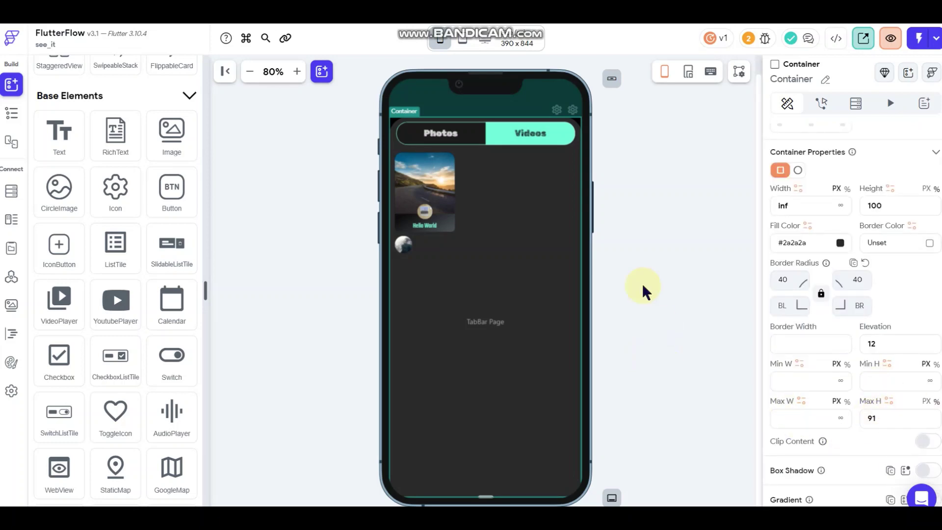
# Step: Hide the phone frame and check on the canvas how the tab area overlaps the Groups list
pyautogui.click(663, 74)
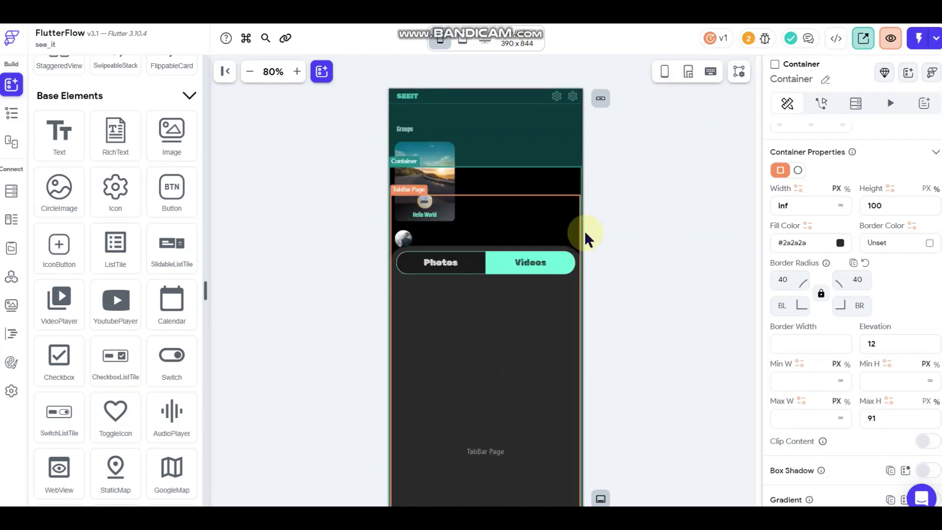
pyautogui.click(643, 201)
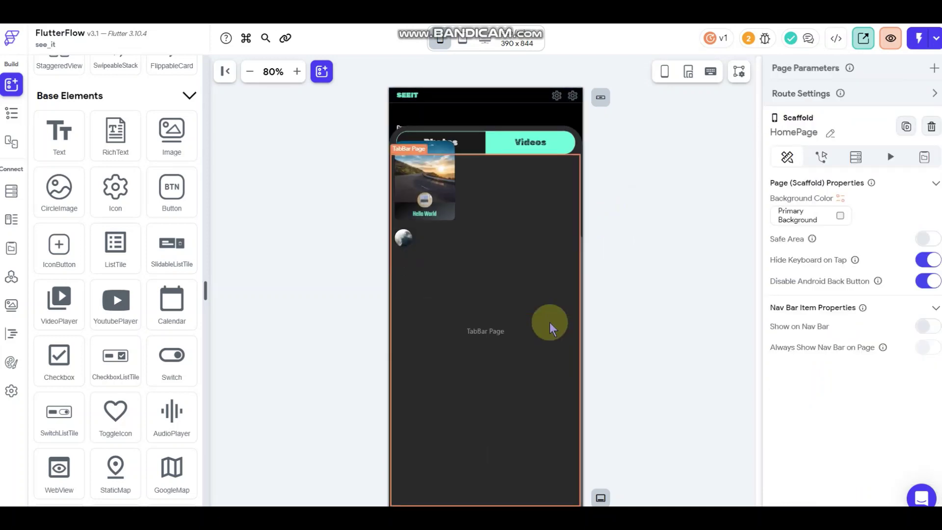
pyautogui.click(650, 243)
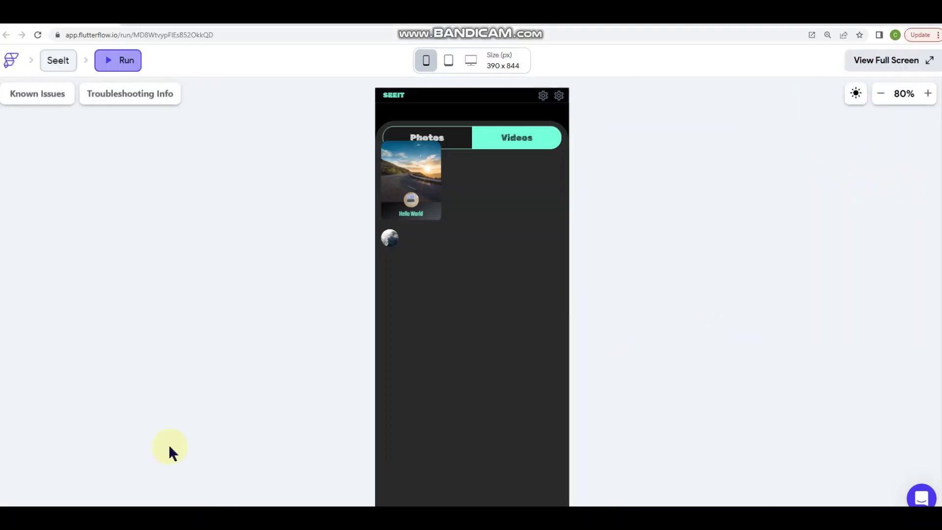
# Step: Lower the tab area below the white cards in the running preview and test switching between Photos and Videos
pyautogui.click(402, 228)
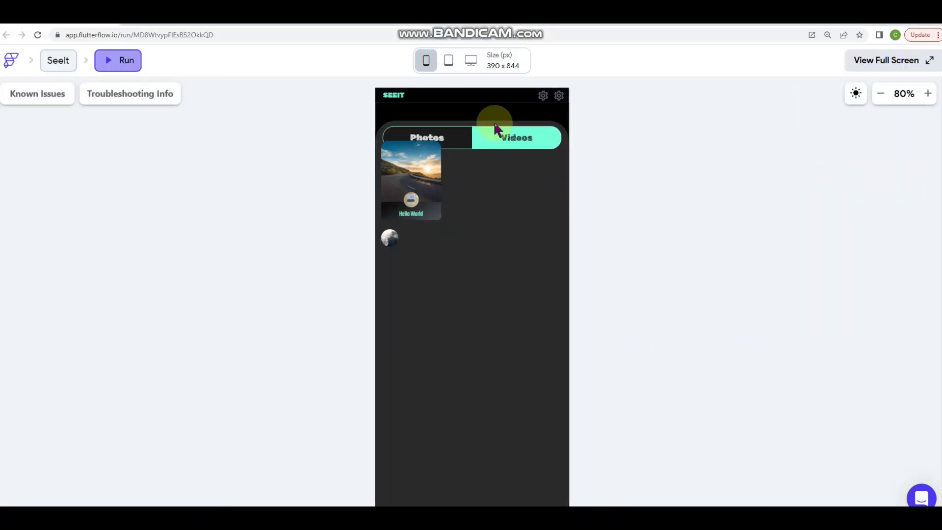
pyautogui.moveTo(496, 129); pyautogui.dragTo(507, 403)
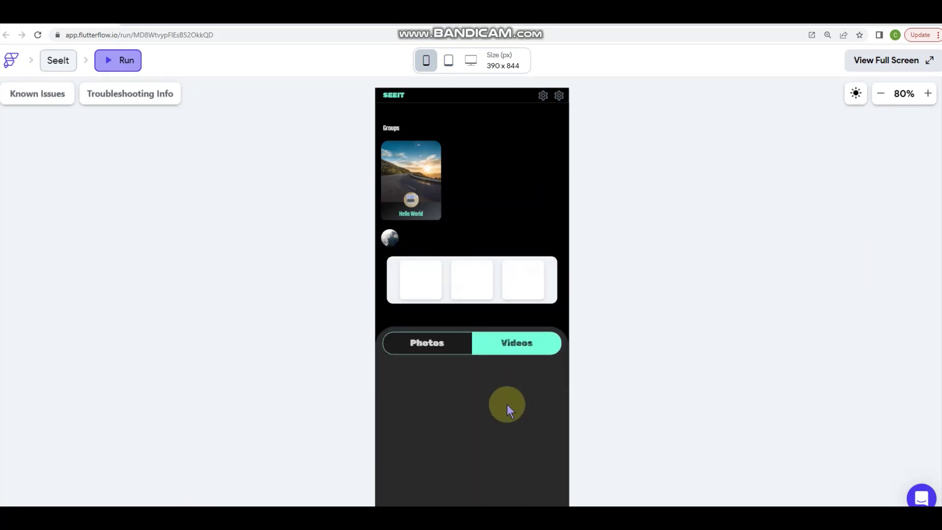
pyautogui.click(445, 345)
pyautogui.click(530, 347)
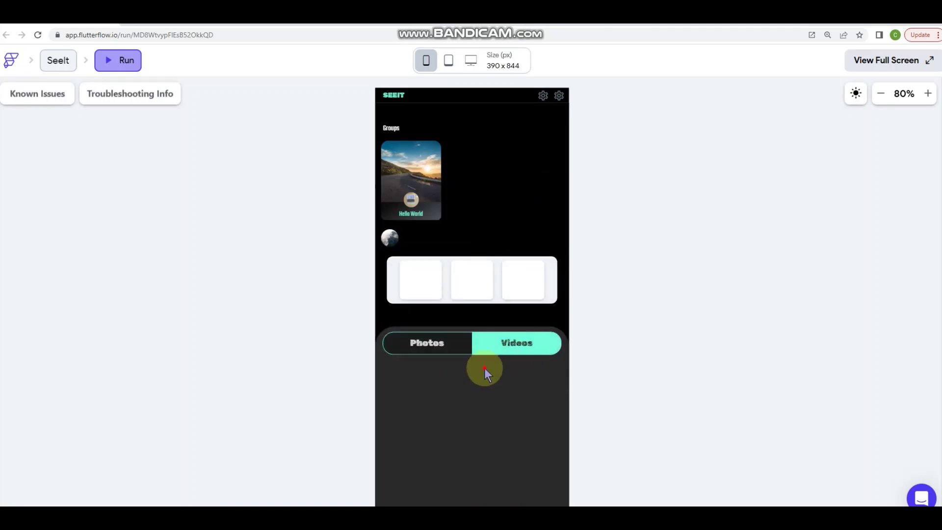
# Step: Slide the preview's Videos area up to the header and back down below the white cards
pyautogui.moveTo(484, 367); pyautogui.dragTo(491, 111)
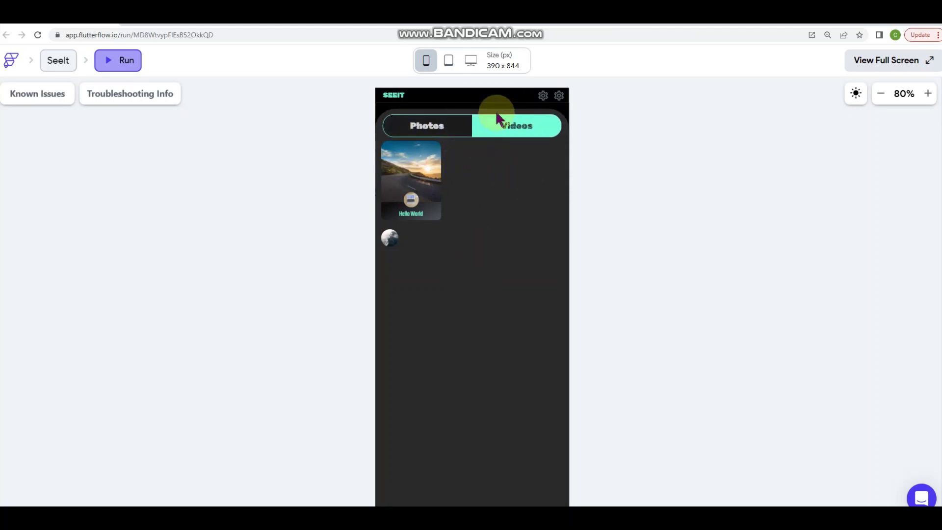
pyautogui.moveTo(496, 118); pyautogui.dragTo(508, 412)
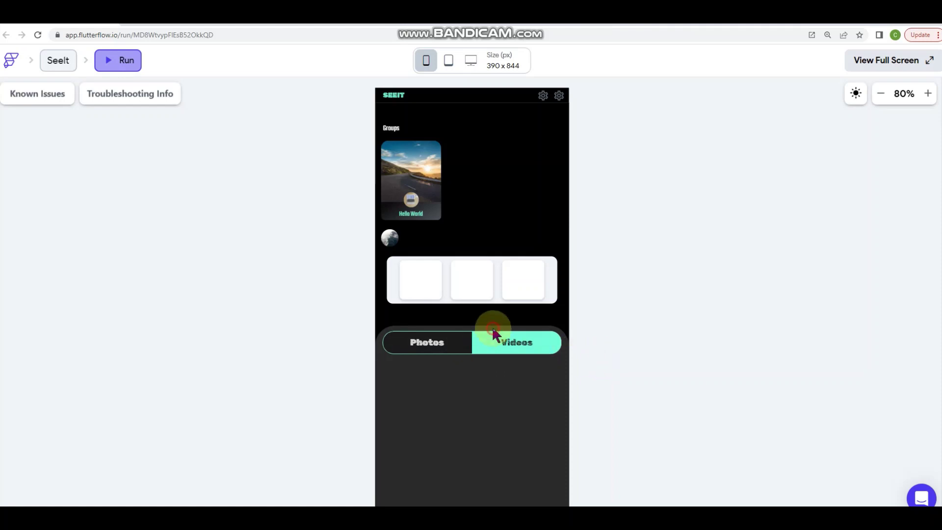
pyautogui.moveTo(493, 332); pyautogui.dragTo(521, 340)
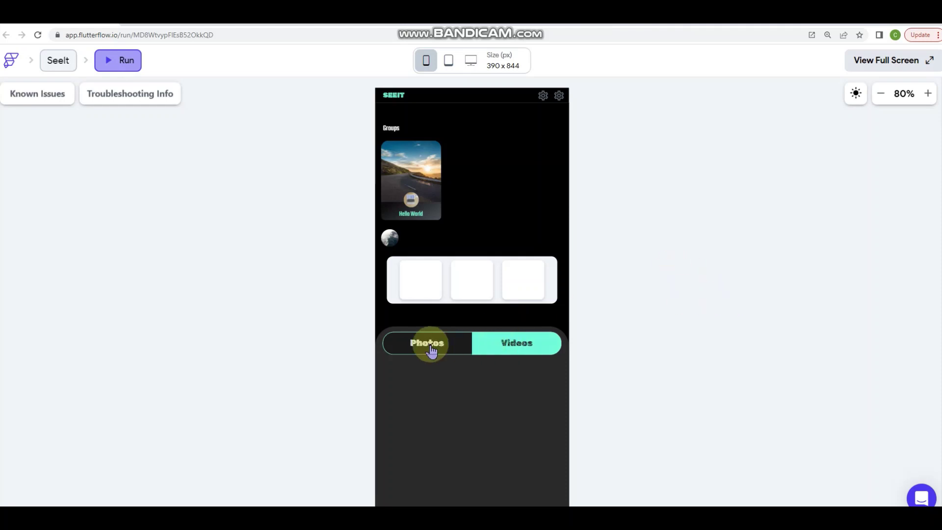
# Step: Switch the preview to the Photos tab, and go back to the FlutterFlow builder's HomePage
pyautogui.click(458, 343)
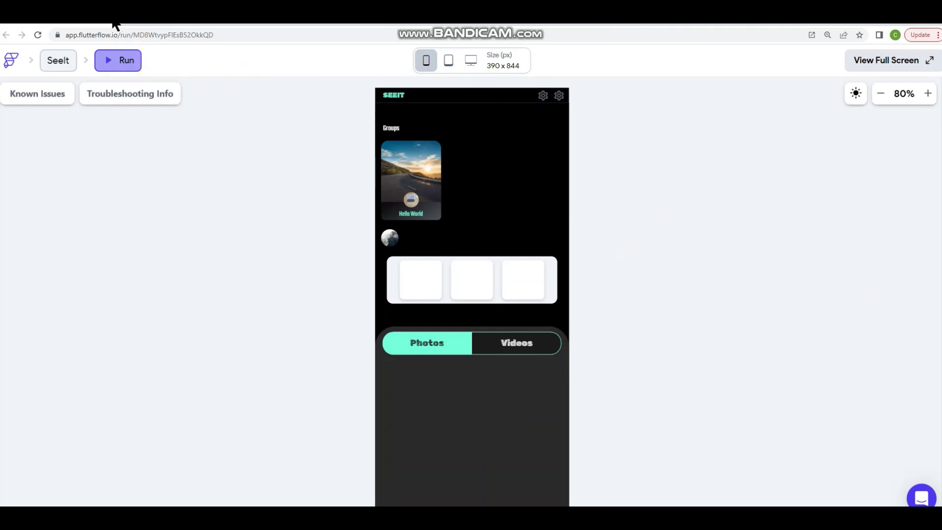
pyautogui.click(447, 112)
pyautogui.click(109, 19)
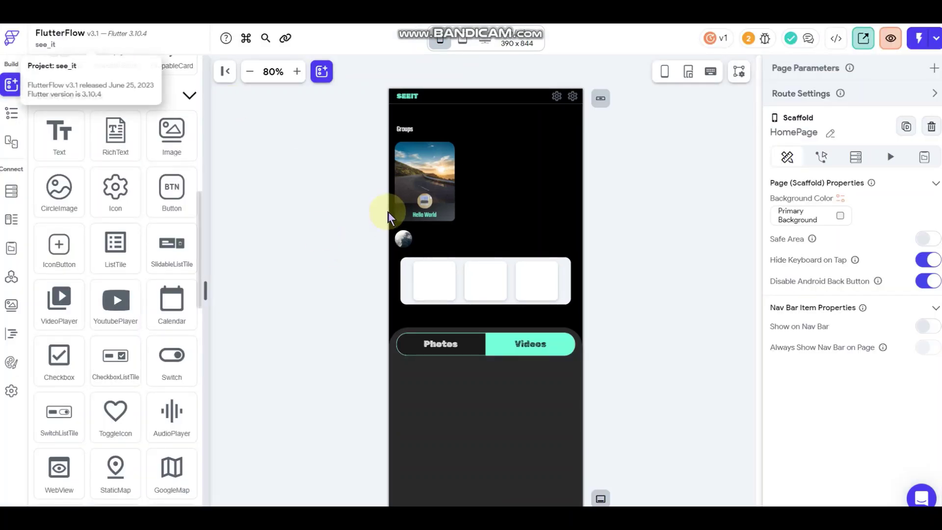